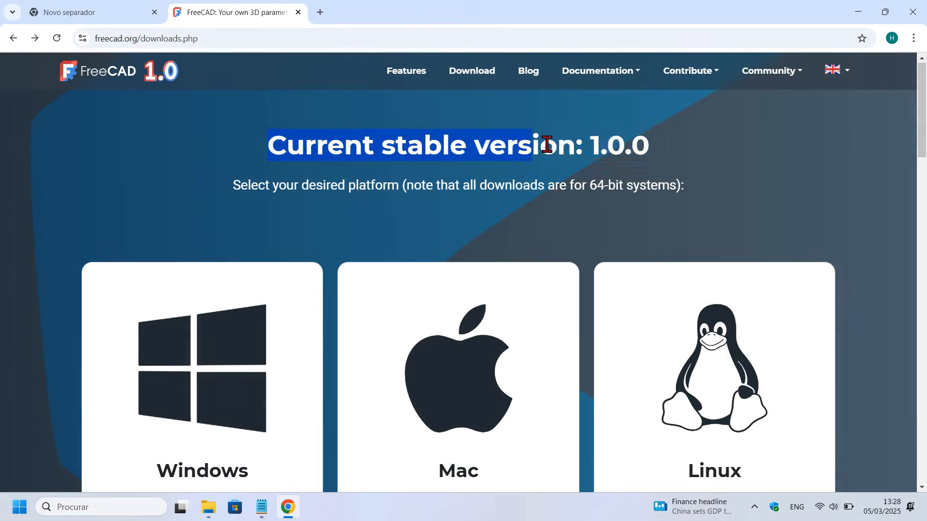
Open the Weekly Build releases from the Development versions section of the FreeCAD download page and look through them
left_click_drag(547, 144, 688, 153)
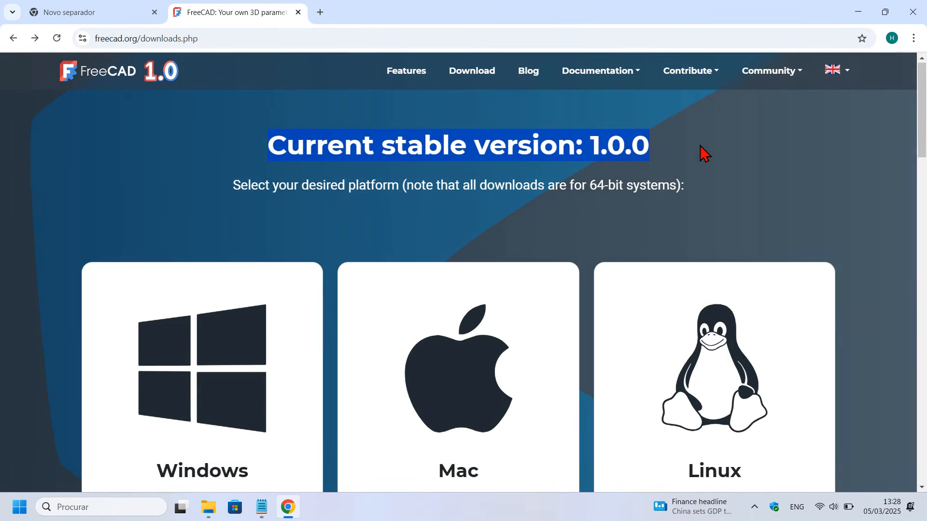
left_click(704, 153)
scroll(705, 156, "down", 7)
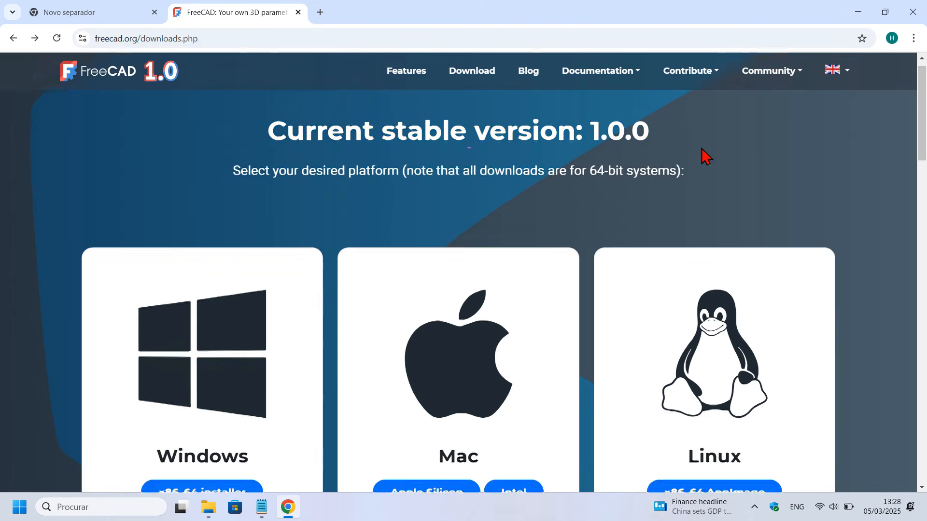
scroll(686, 167, "down", 6)
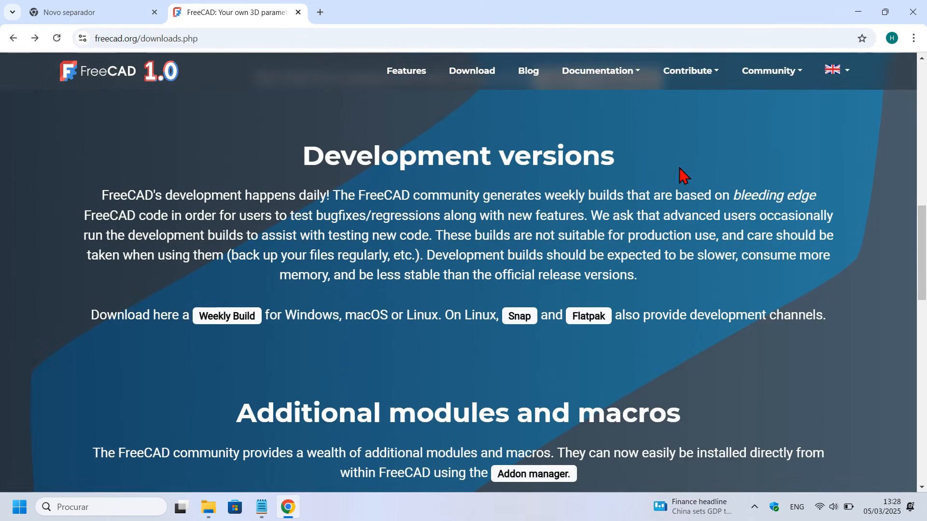
left_click_drag(91, 314, 269, 317)
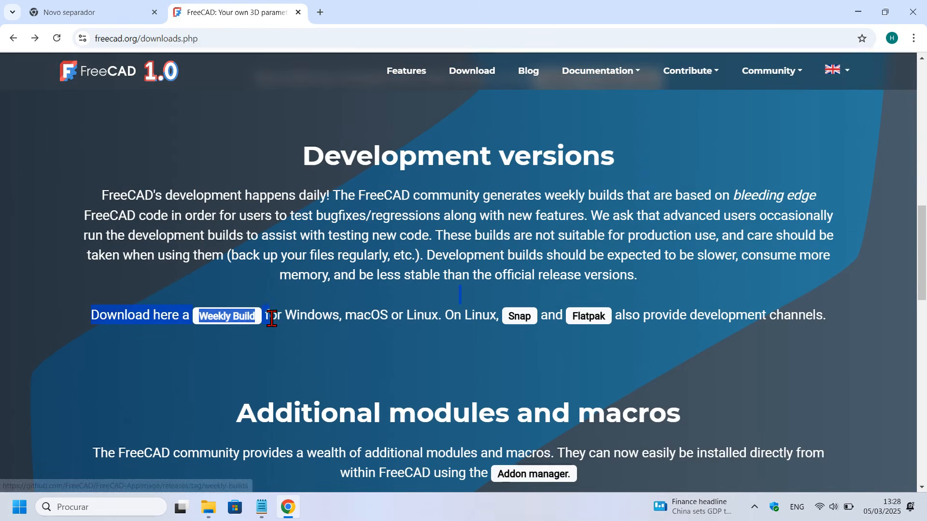
left_click(284, 350)
left_click(241, 319)
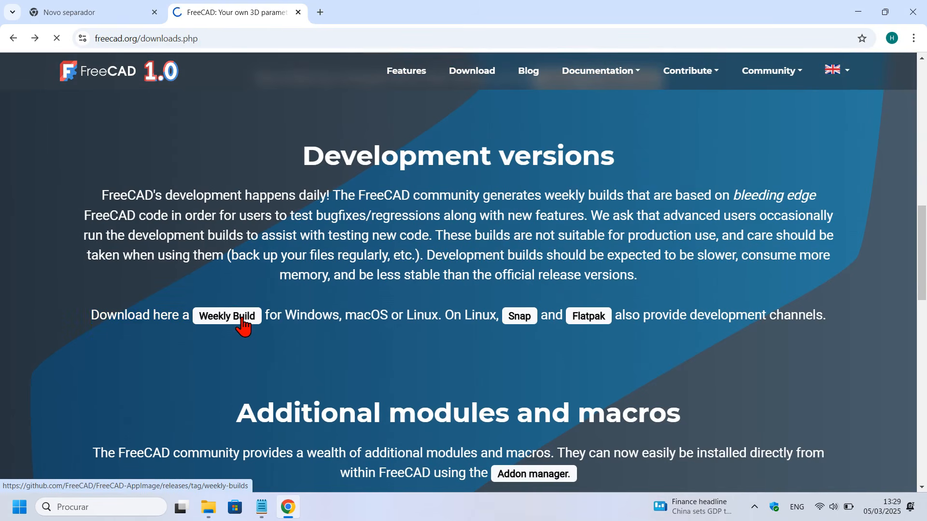
scroll(488, 259, "down", 15)
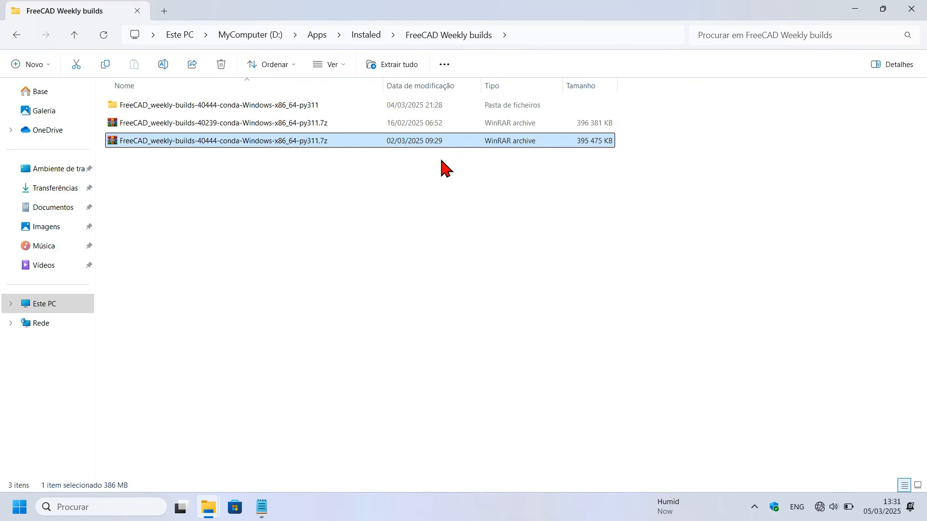
Enable Back Light and Fill Light in the Light Sources preferences and apply the lighting to the hinge model's view
left_click(22, 135)
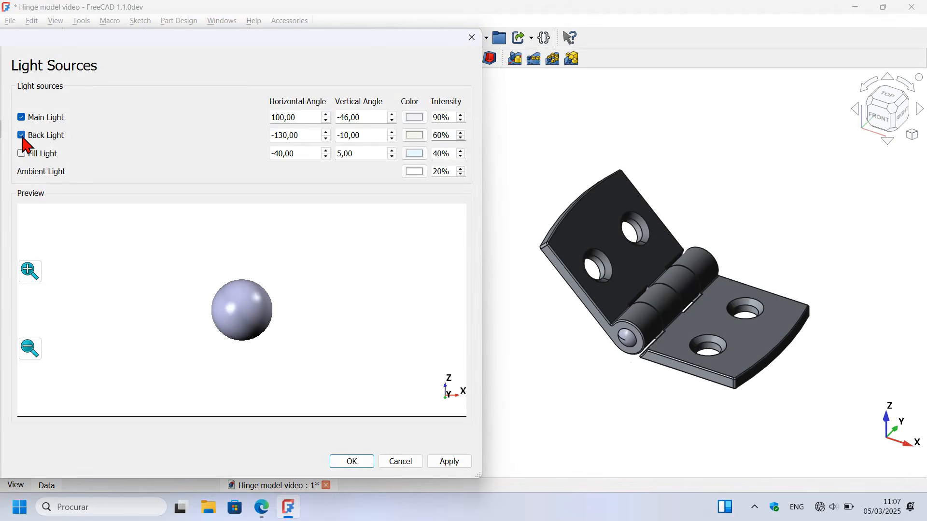
left_click(448, 463)
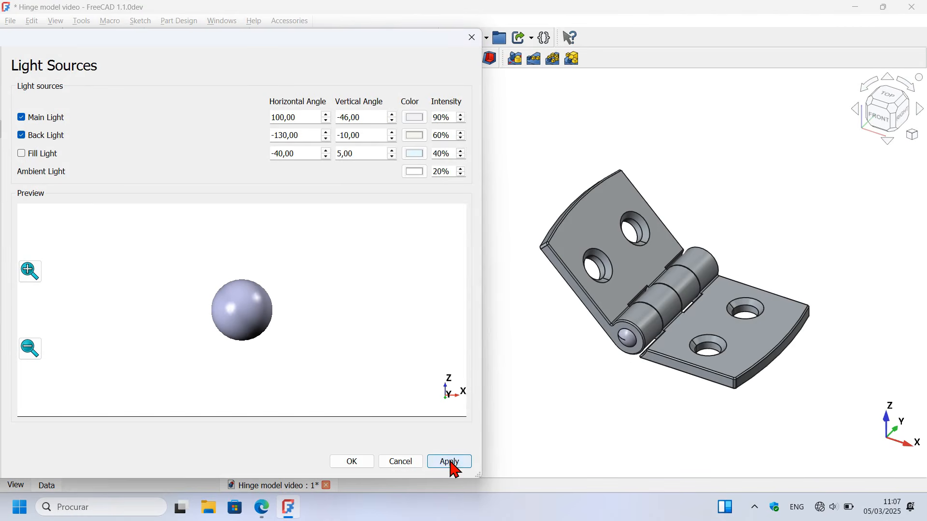
left_click(51, 154)
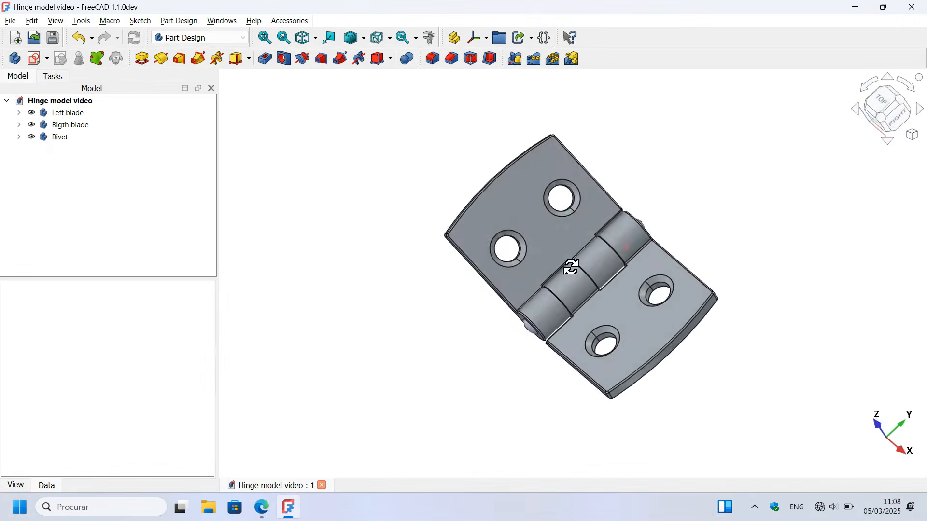
middle_click_drag(571, 267, 596, 253)
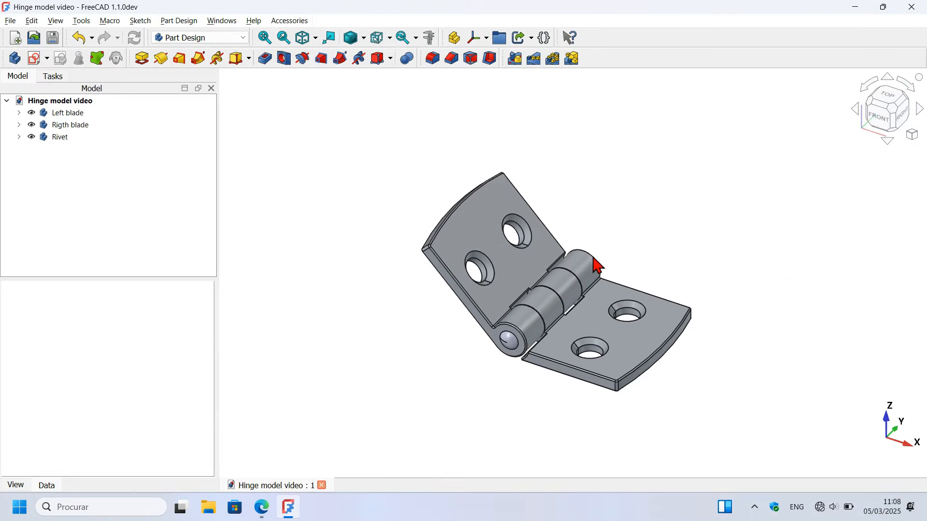
scroll(705, 275, "up", 3)
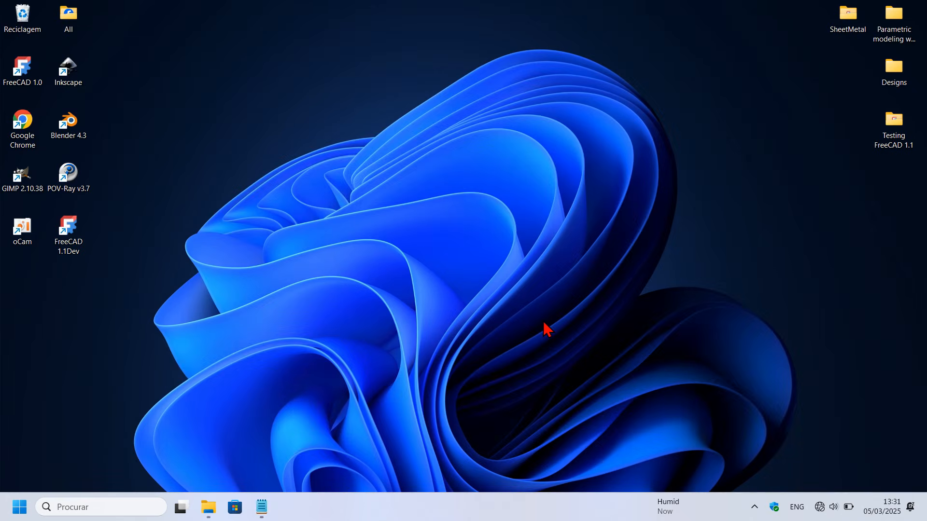
Open the folder C:\Users\Lenovo\AppData\Roaming\FreeCAD in File Explorer
key("super+e")
left_click(430, 34)
key("super+v")
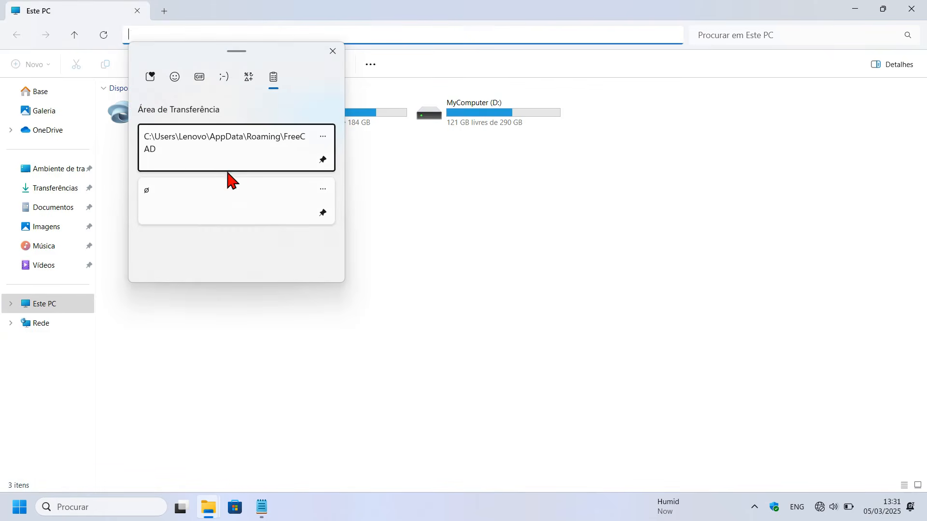
left_click(238, 159)
key("Return")
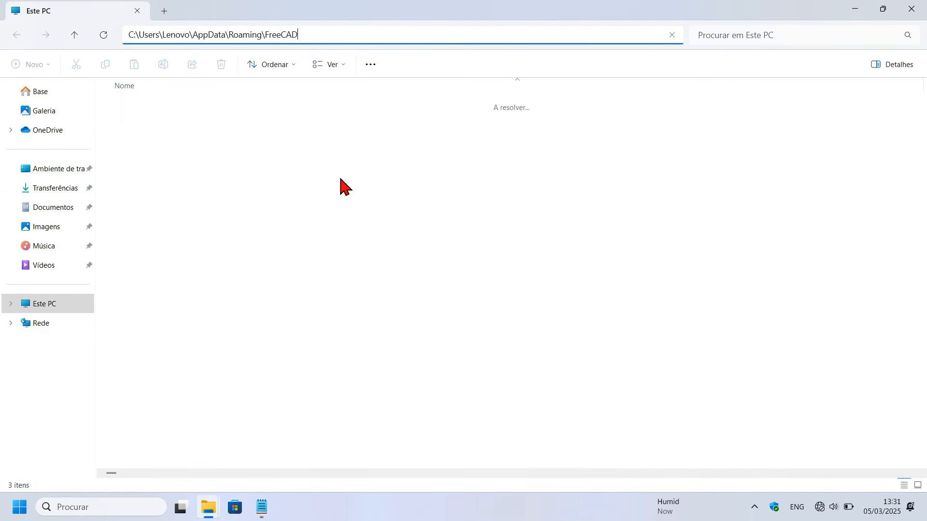
Delete the configuration files system.cfg and user.cfg from the FreeCAD folder
left_click_drag(178, 244, 236, 202)
right_click(236, 201)
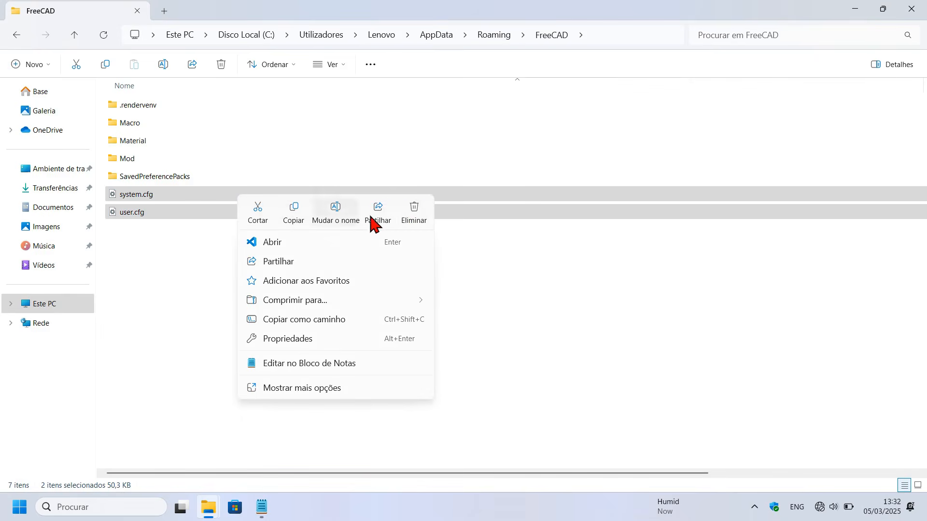
left_click(414, 218)
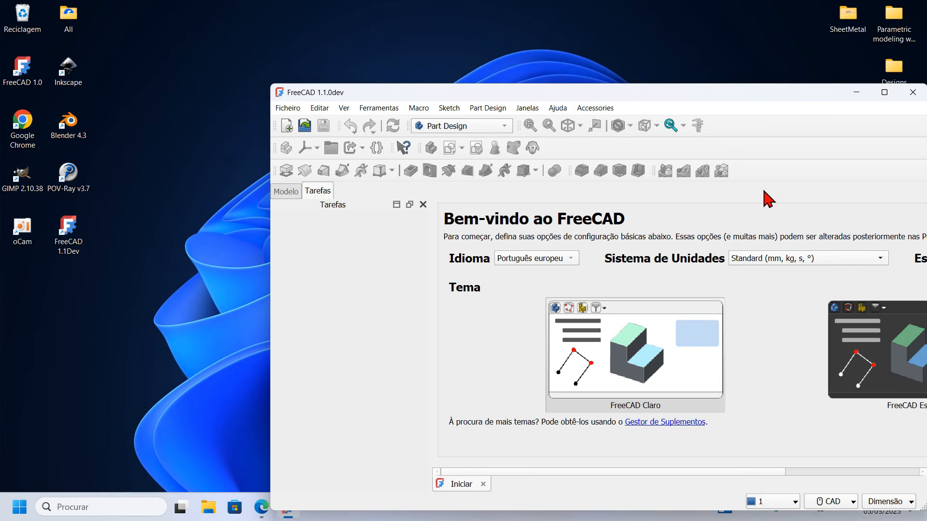
In FreeCAD 1.1.0dev, maximize the window, set the language to English and the navigation style to Gesture, and finish the first-start setup
left_click(884, 93)
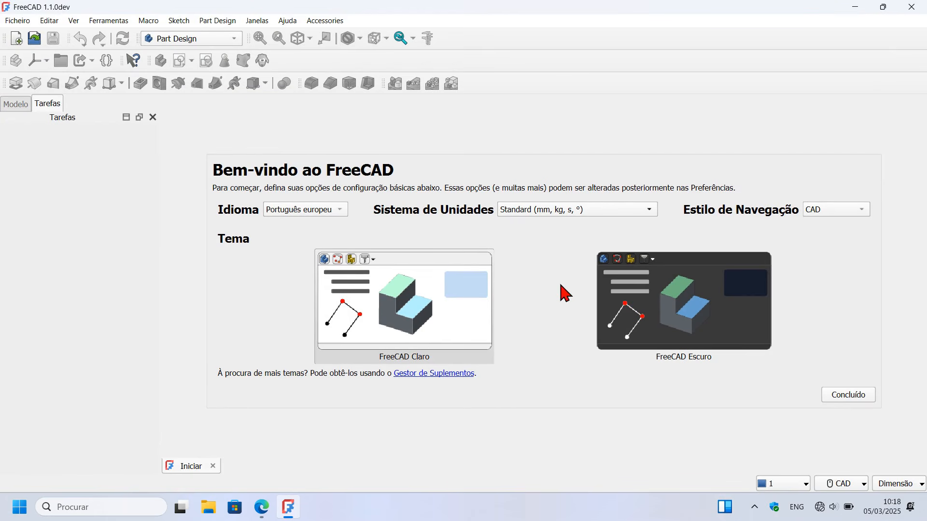
left_click(340, 212)
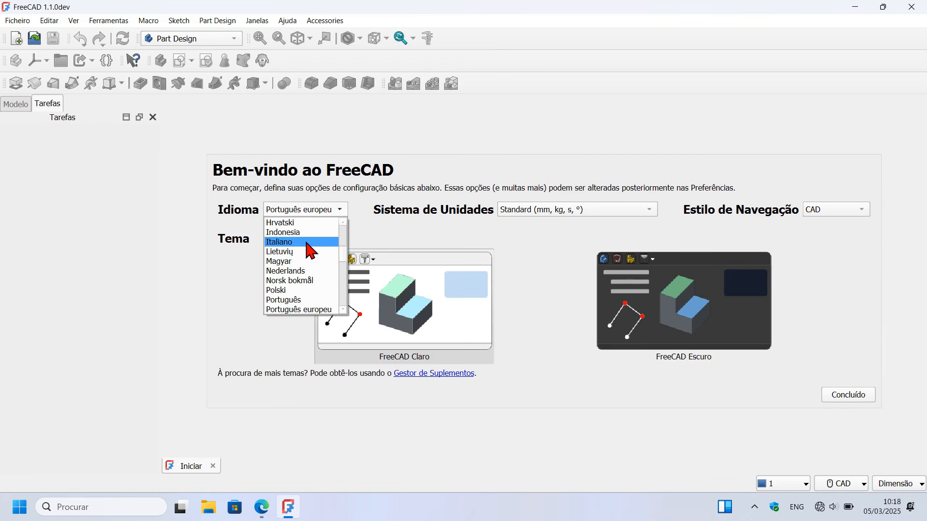
left_click(311, 251)
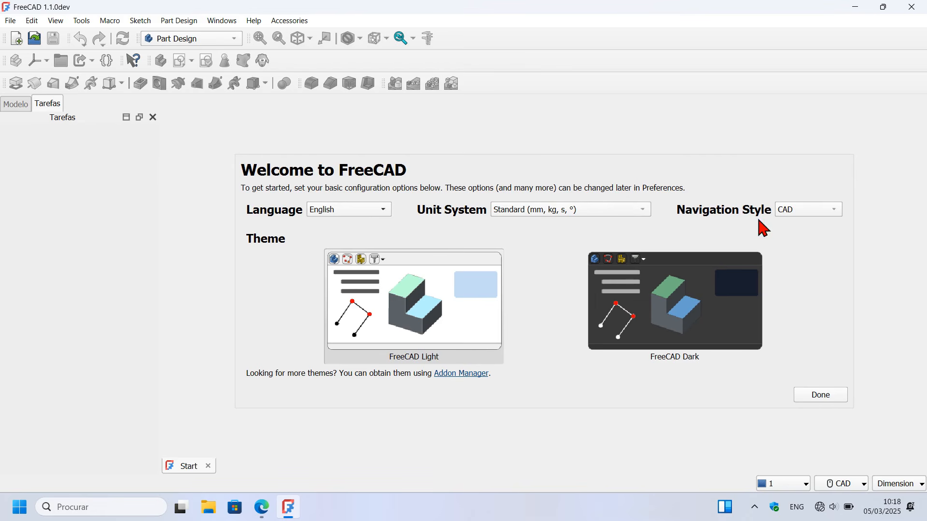
left_click(816, 211)
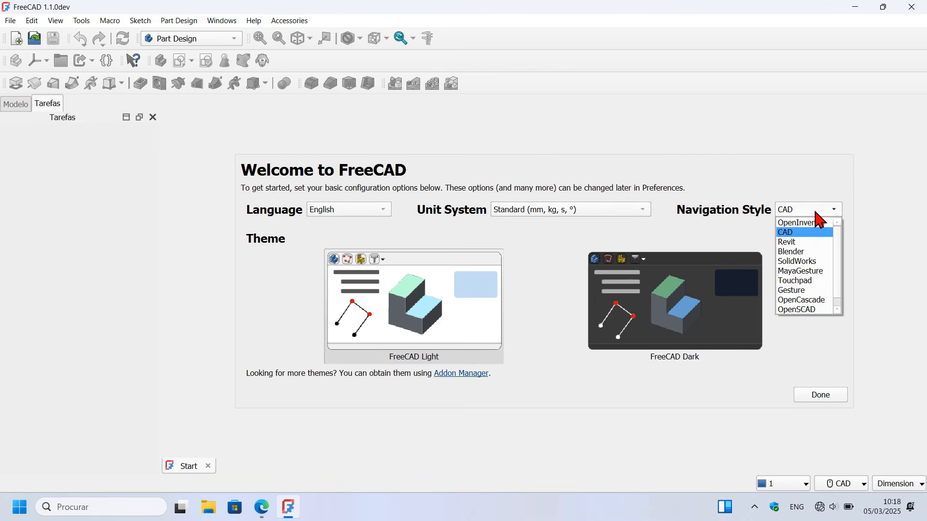
left_click(811, 292)
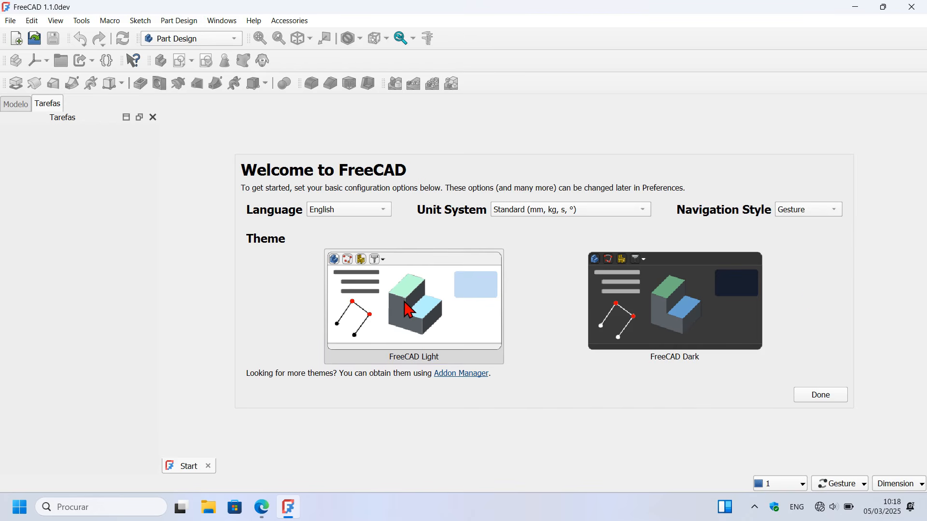
left_click(823, 398)
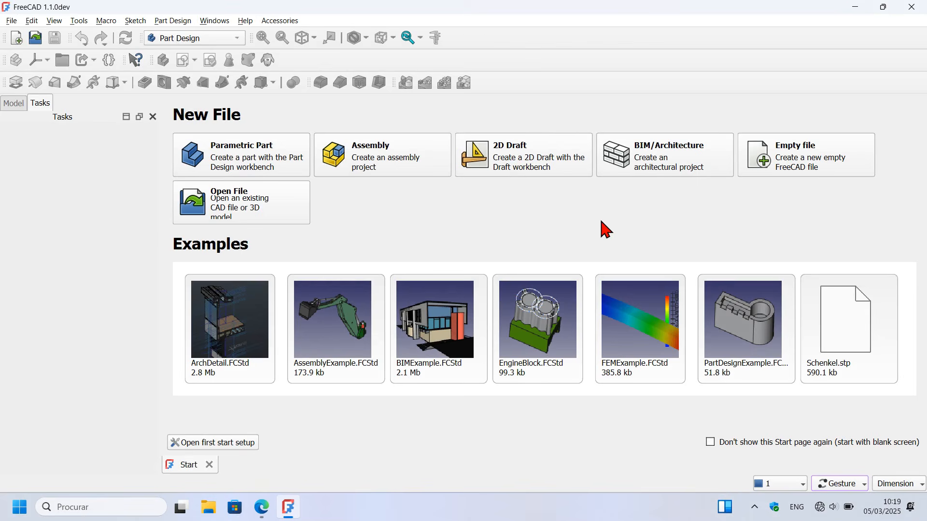
Check in File Explorer which configuration files are in C:\Users\Lenovo\AppData\Roaming\FreeCAD, and close the window
key("super+e")
left_click(530, 37)
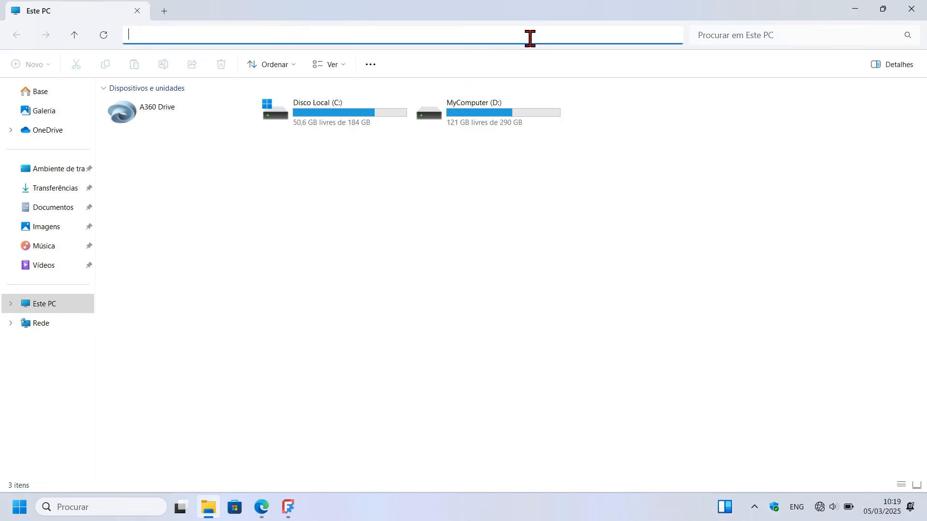
type("C:\\Users\\Lenovo\\AppData\\Roaming\\FreeCAD")
key("Return")
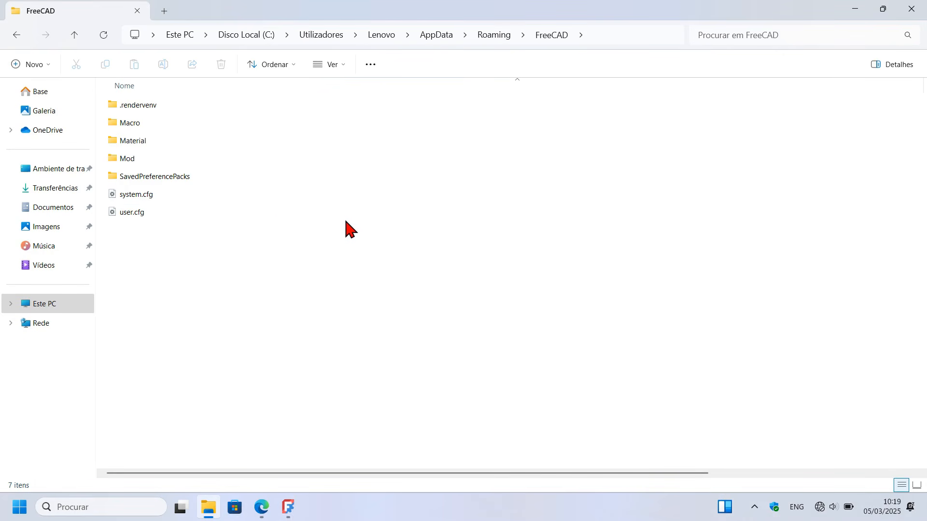
left_click(911, 8)
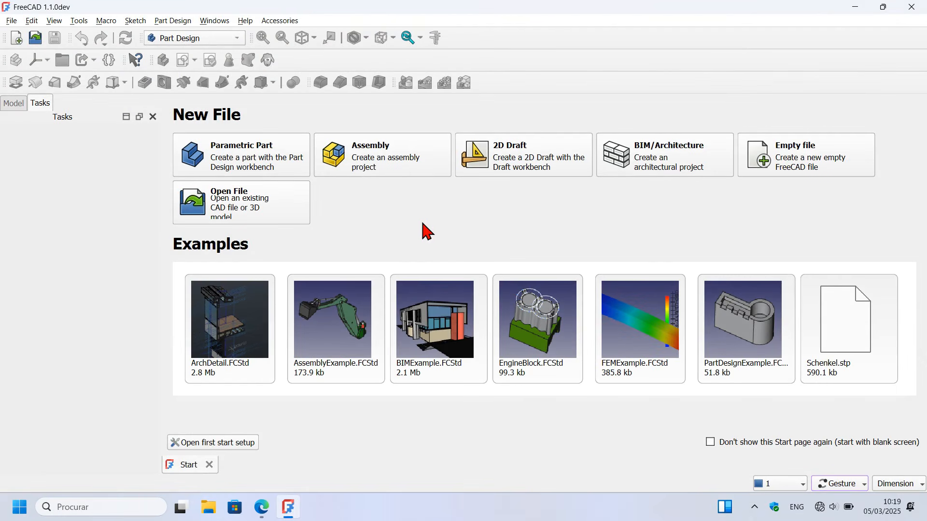
Create a new parametric part in FreeCAD, show its model tree, and save it as Hinge model video.FCStd, replacing the existing file
left_click(266, 157)
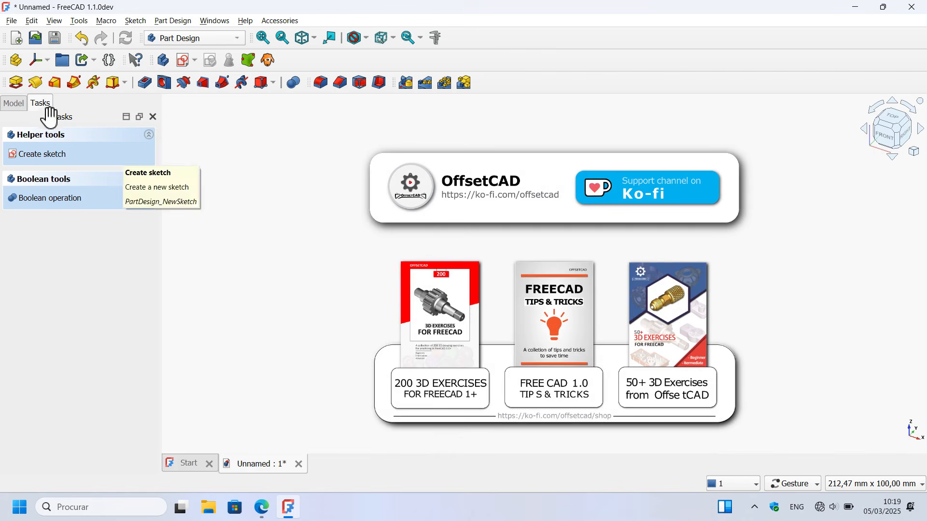
left_click(21, 107)
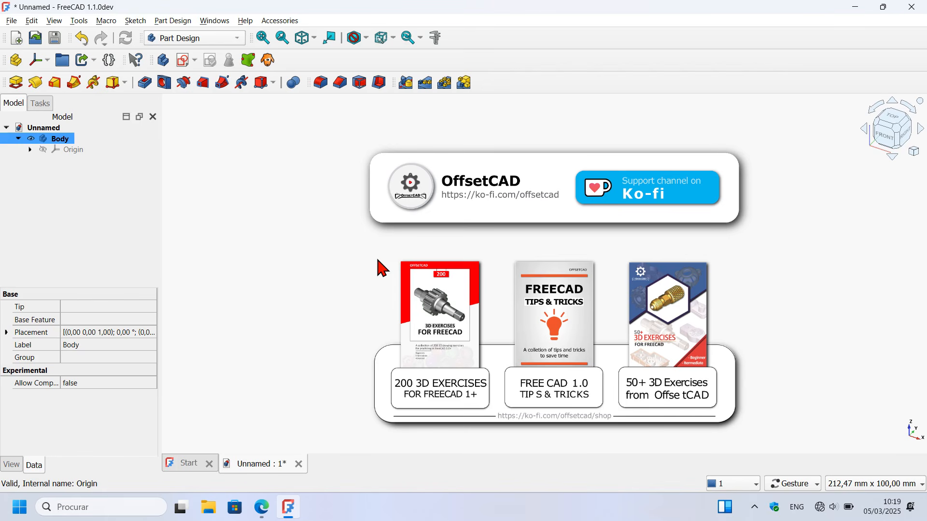
left_click(62, 44)
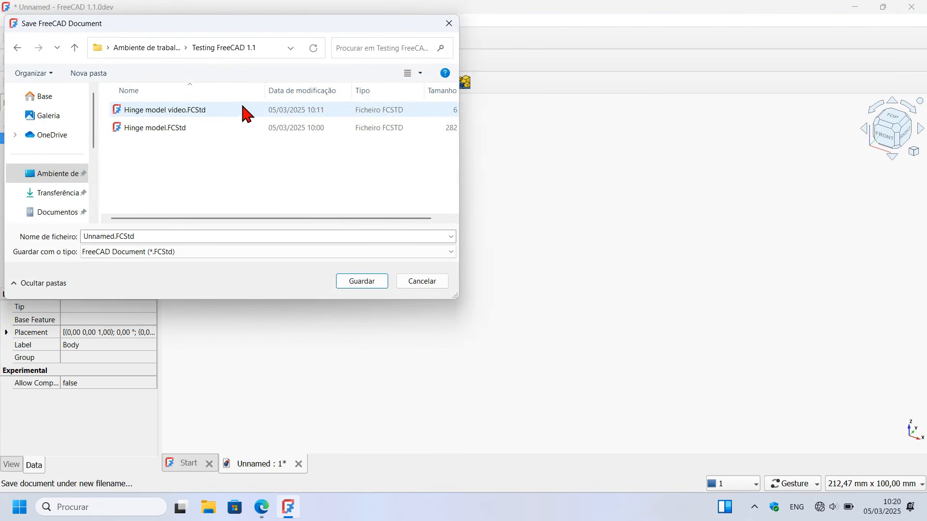
left_click(243, 107)
left_click(357, 281)
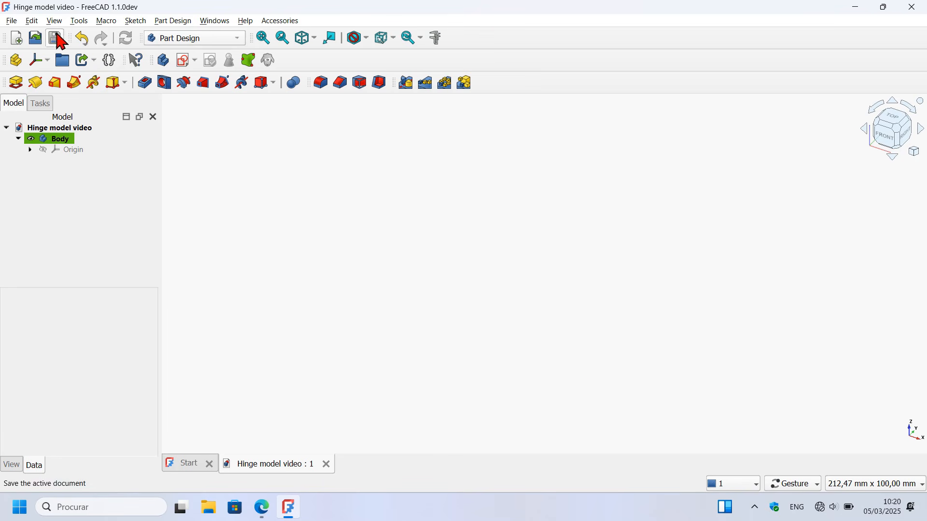
In the 3D View display preferences, try a relative size of 30% for the corner coordinate system and settle on 20%
left_click(32, 21)
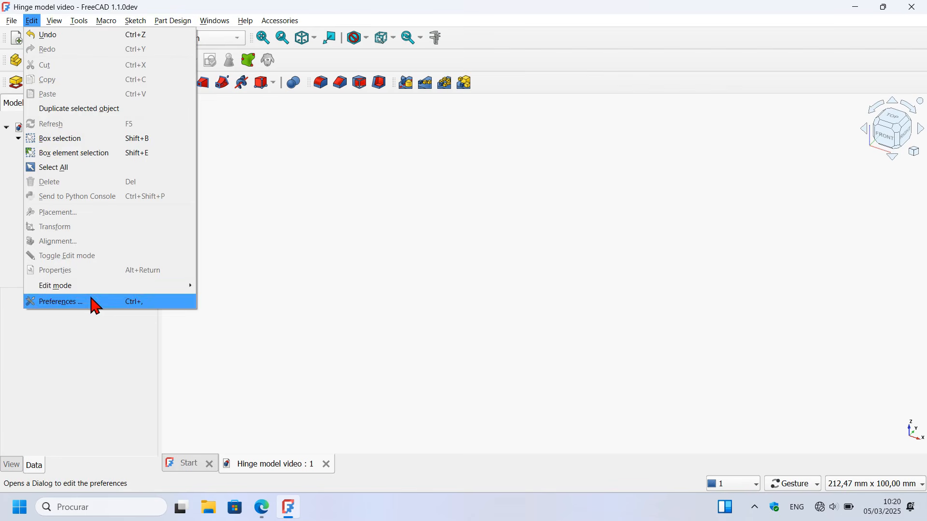
left_click(96, 305)
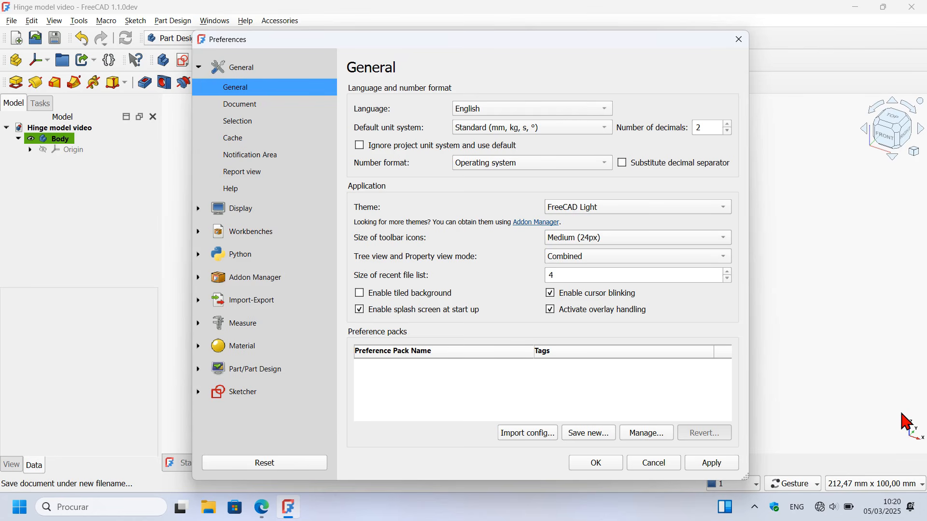
left_click(279, 218)
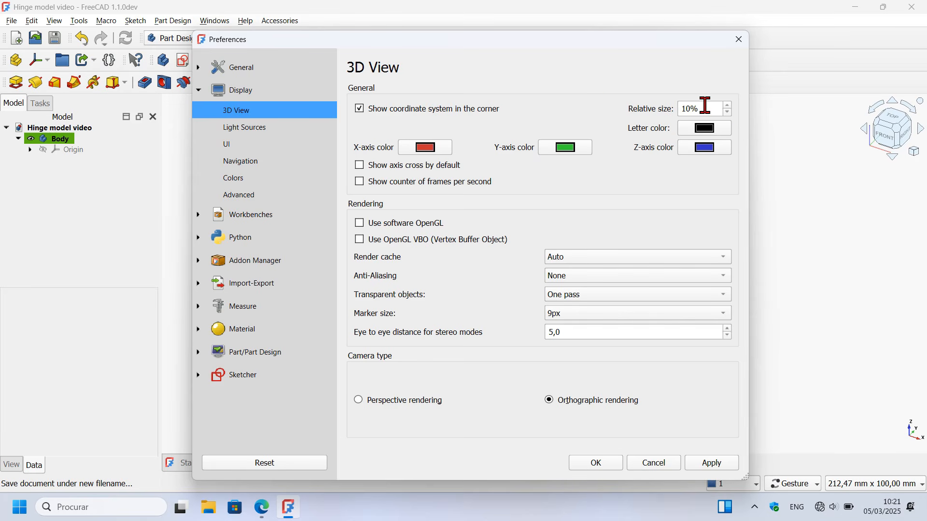
left_click_drag(705, 105, 612, 111)
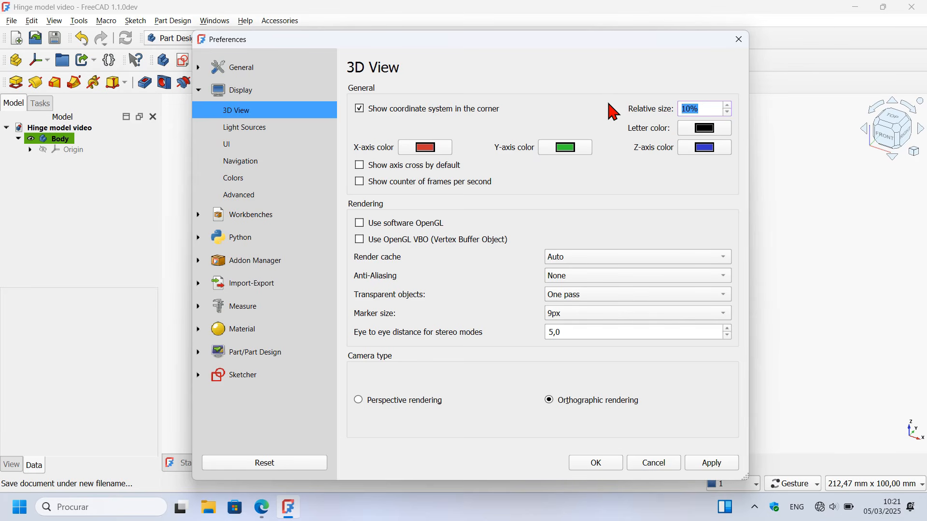
left_click(717, 467)
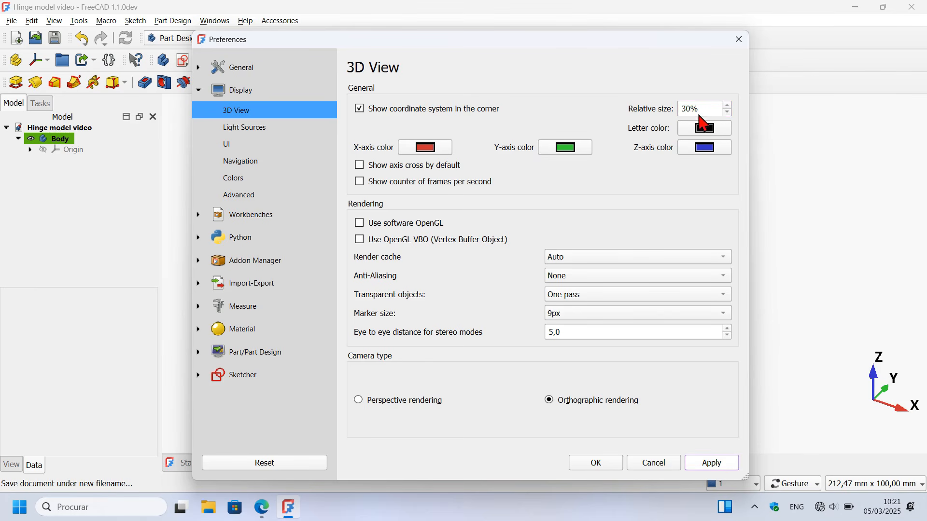
left_click_drag(695, 110, 655, 109)
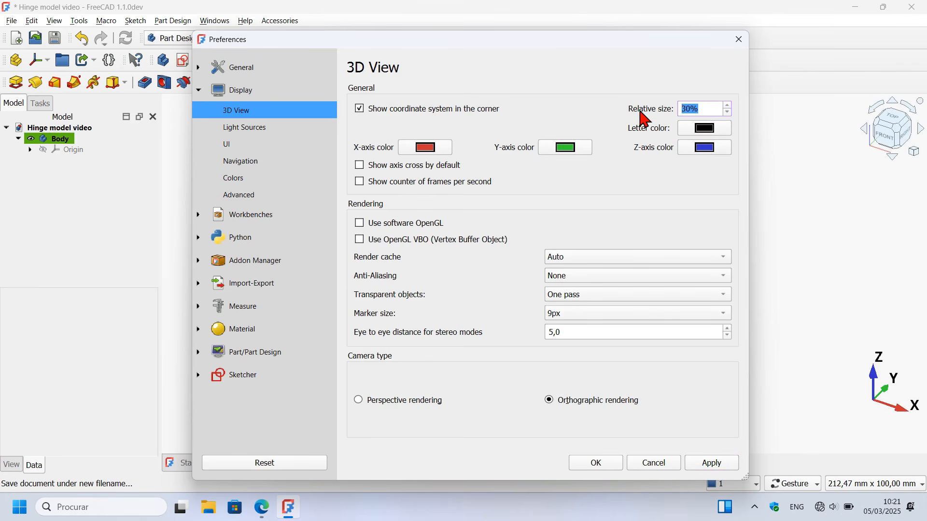
left_click(711, 465)
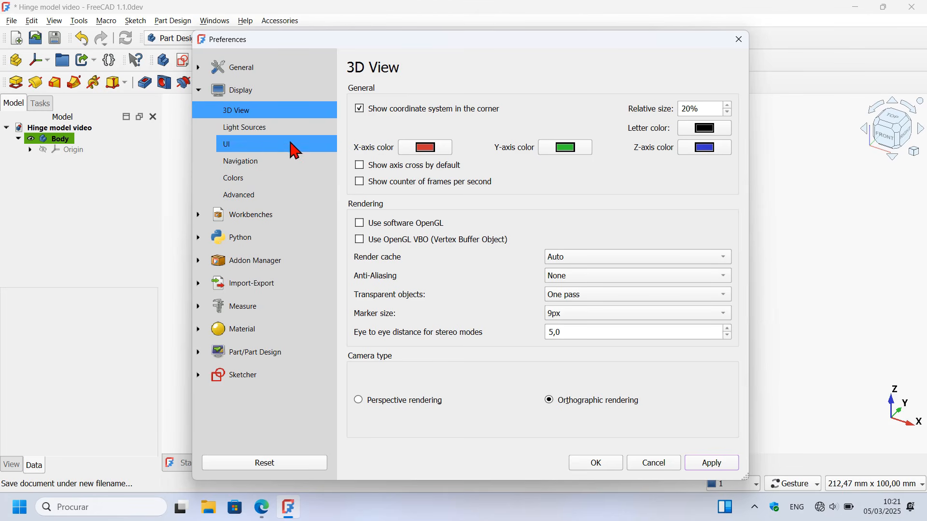
In the navigation display preferences, set the navigation cube size to 150 px and apply the change
left_click(268, 167)
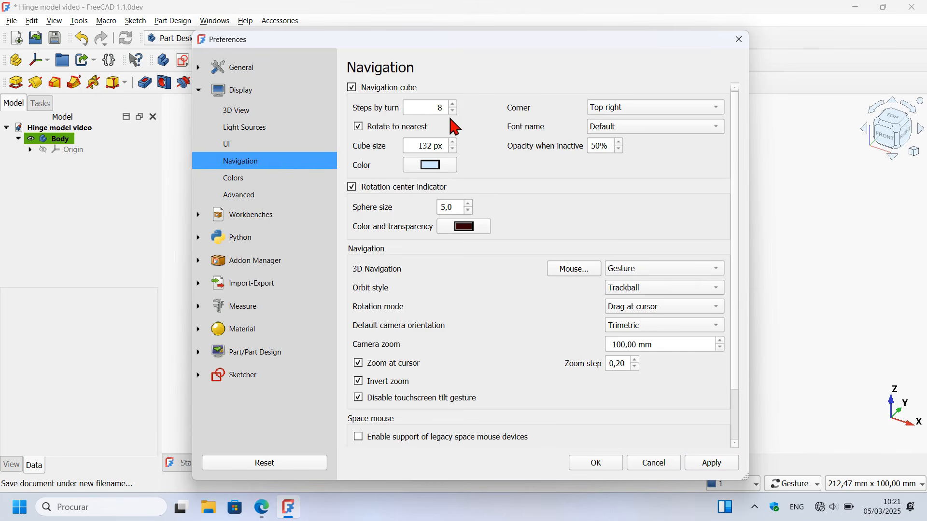
double_click(434, 146)
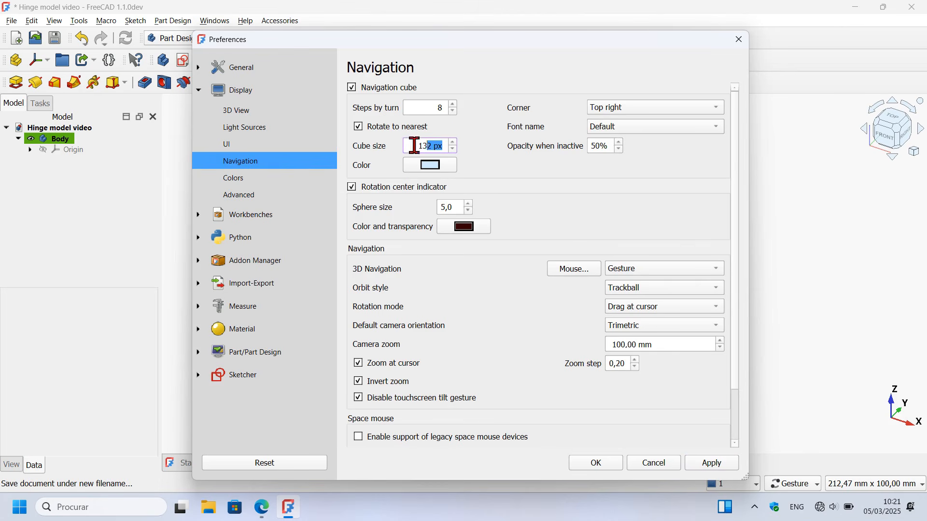
type("150")
left_click(703, 460)
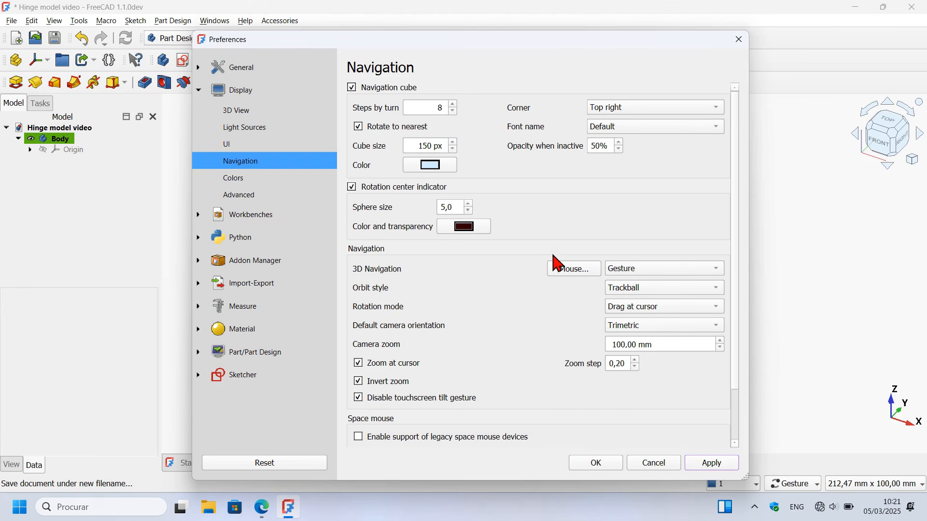
Change the application theme to FreeCAD Classic in the general preferences and apply it
left_click(268, 70)
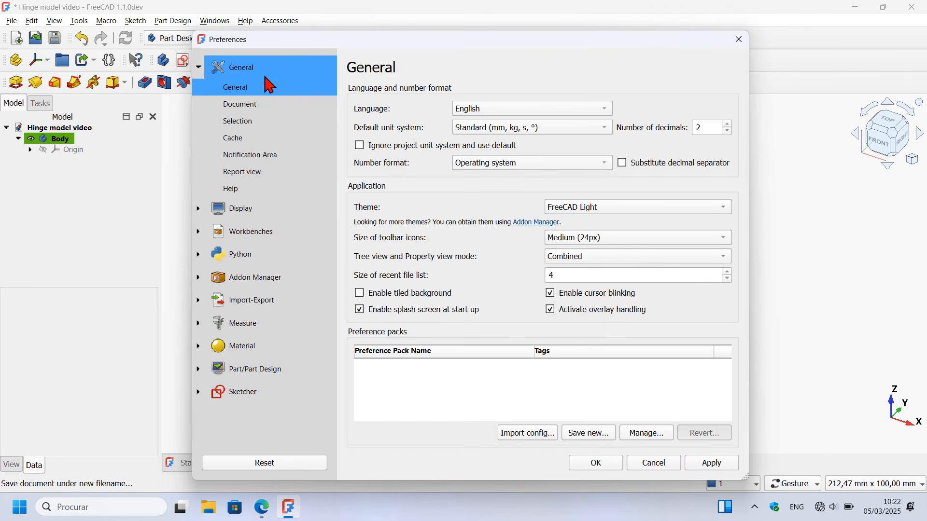
left_click(600, 207)
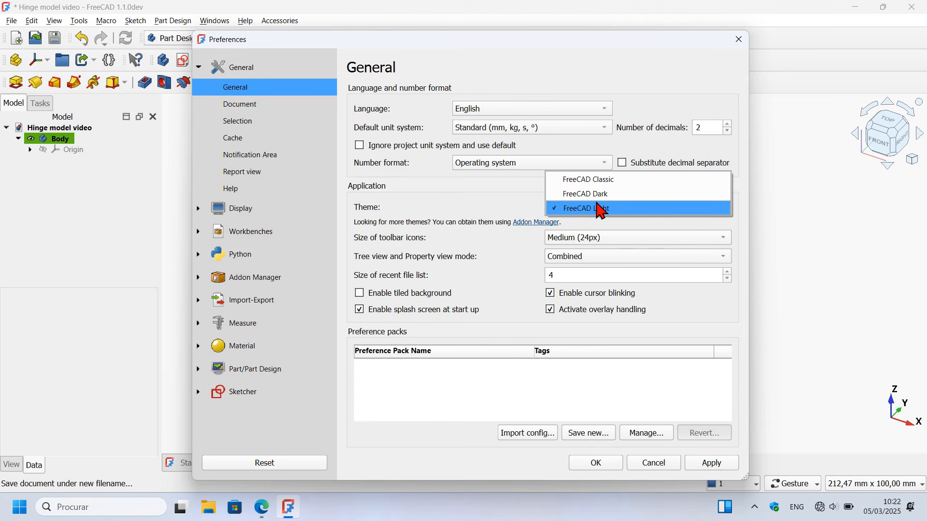
left_click(633, 181)
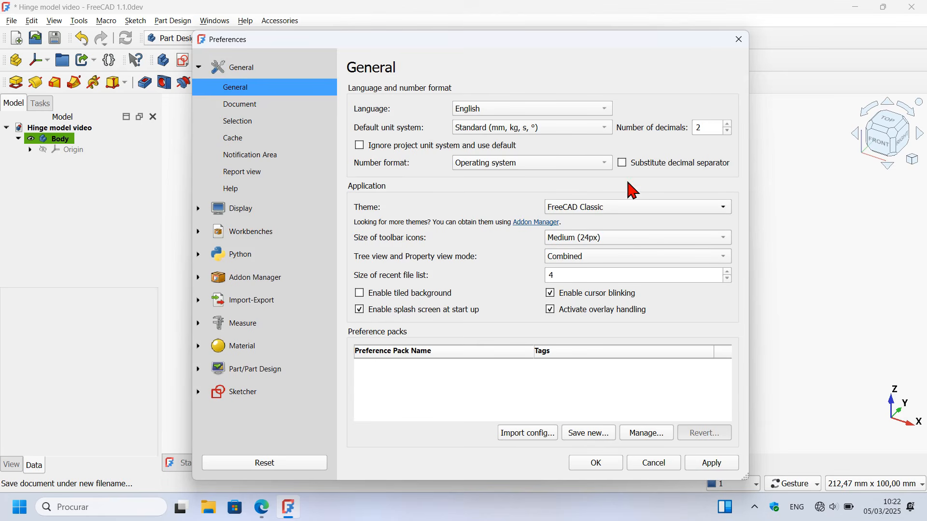
left_click(712, 463)
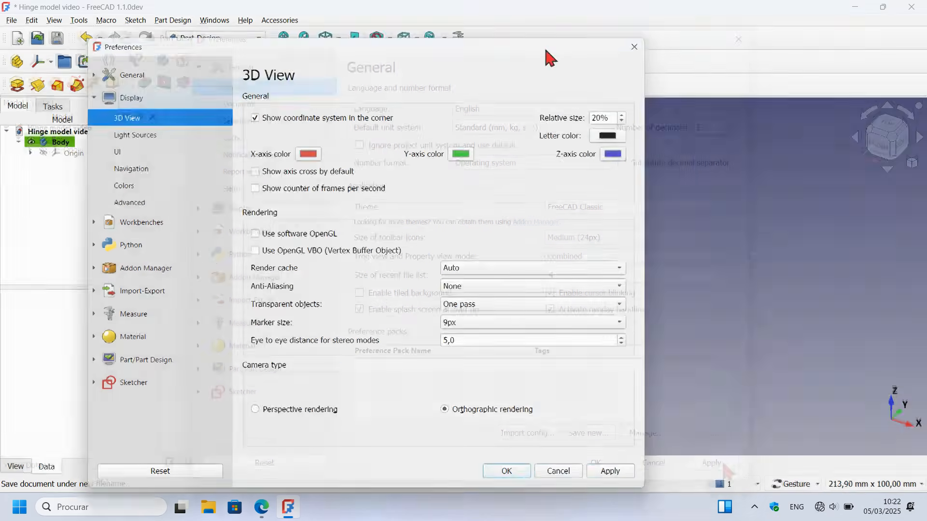
In the display color preferences, set the background to a simple color of white (#ffffff), apply it and close the preferences
left_click_drag(549, 58, 606, 39)
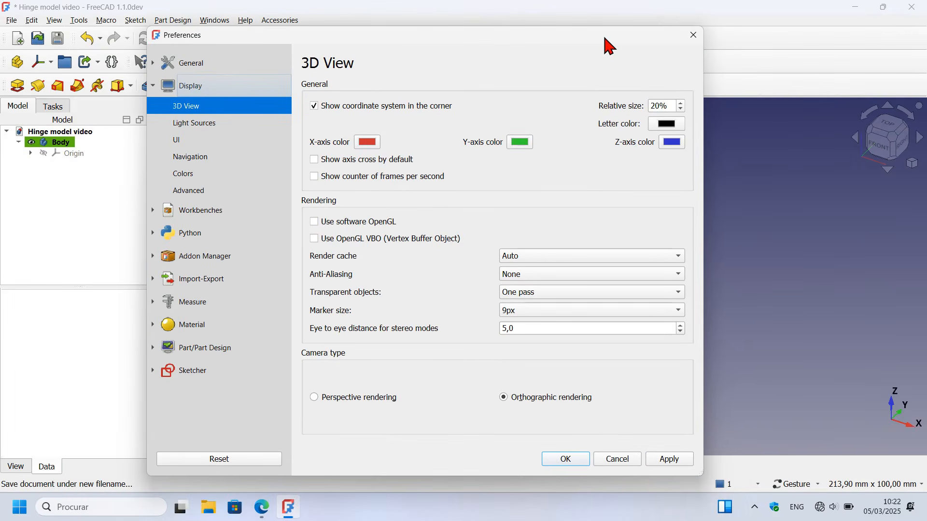
left_click(186, 177)
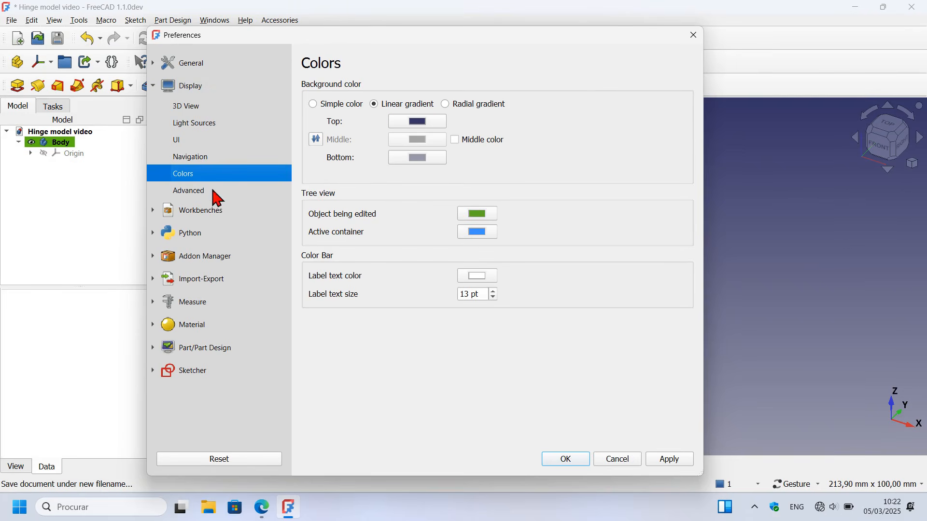
left_click(314, 105)
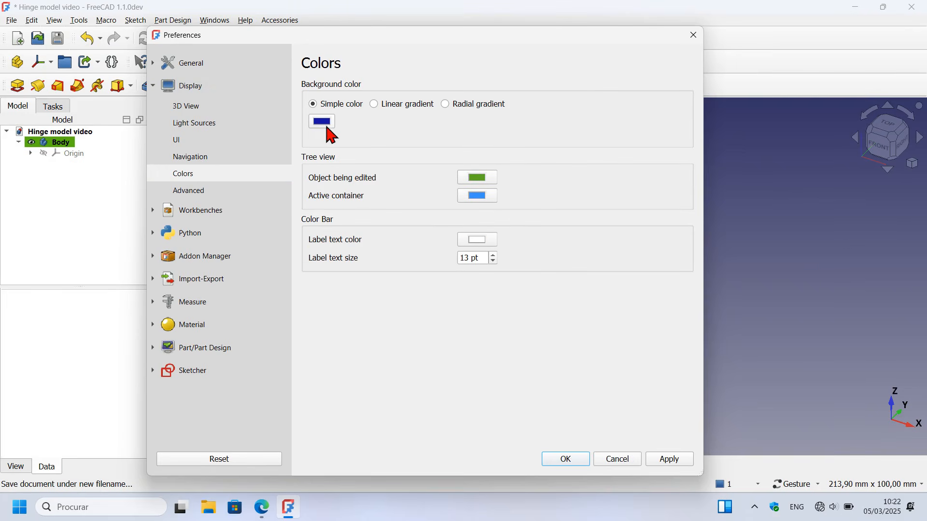
left_click(323, 124)
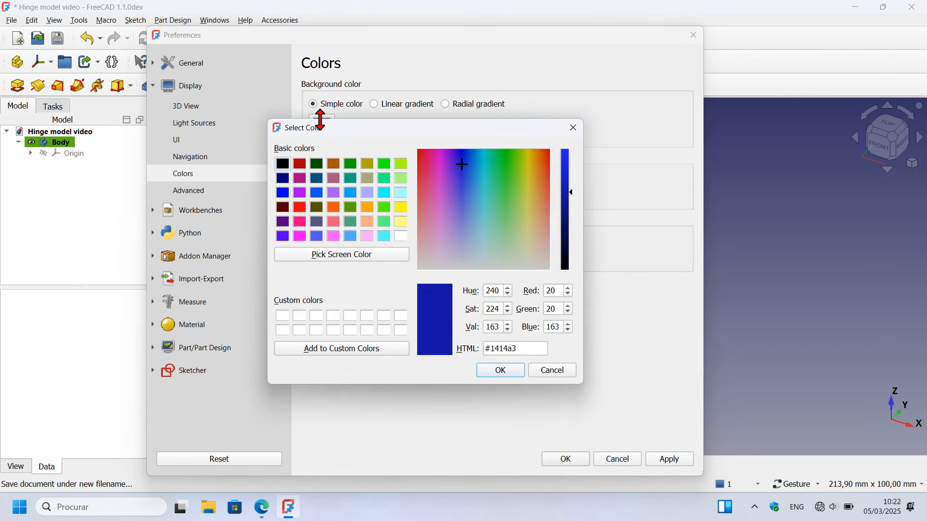
left_click(405, 238)
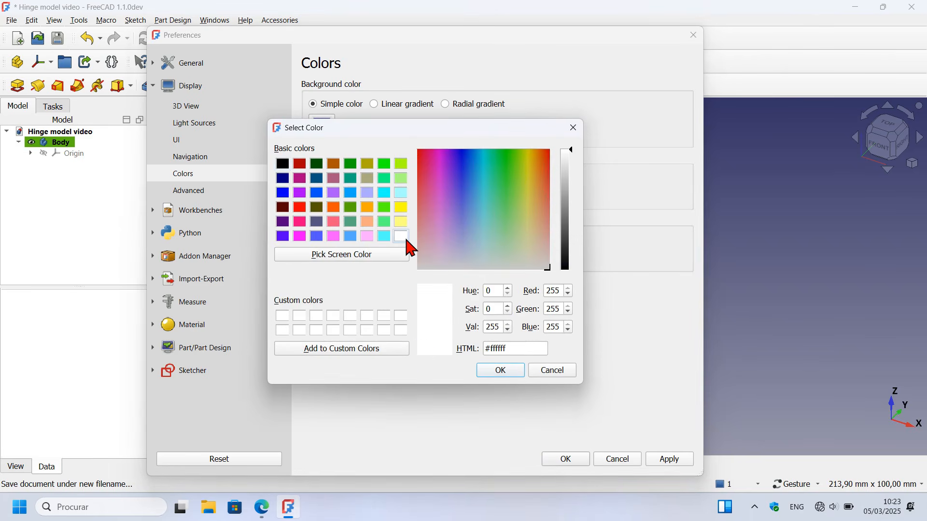
left_click(502, 371)
left_click(681, 458)
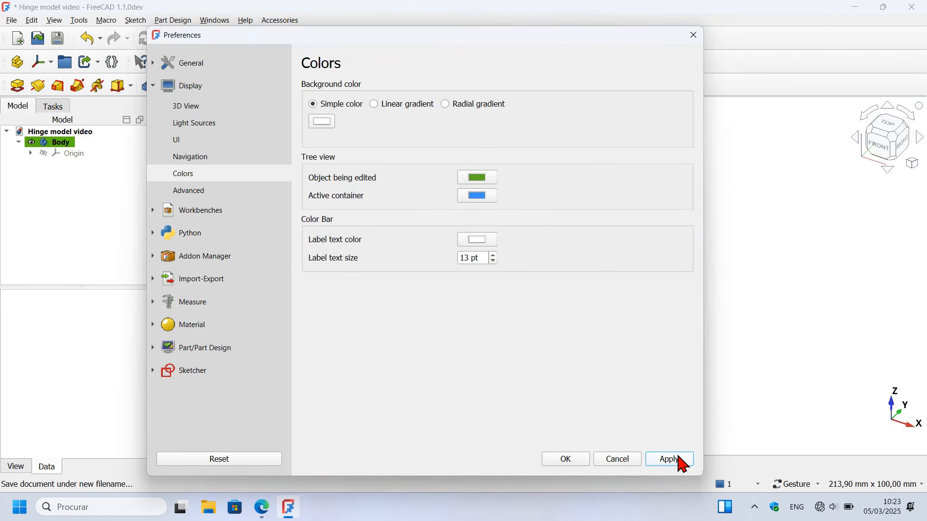
left_click(576, 464)
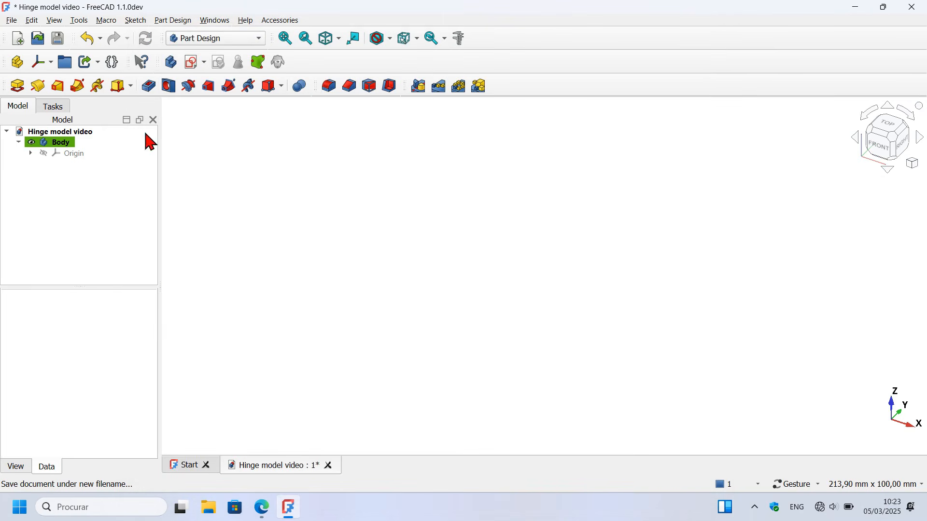
Hide the status bar and save the document
left_click(54, 21)
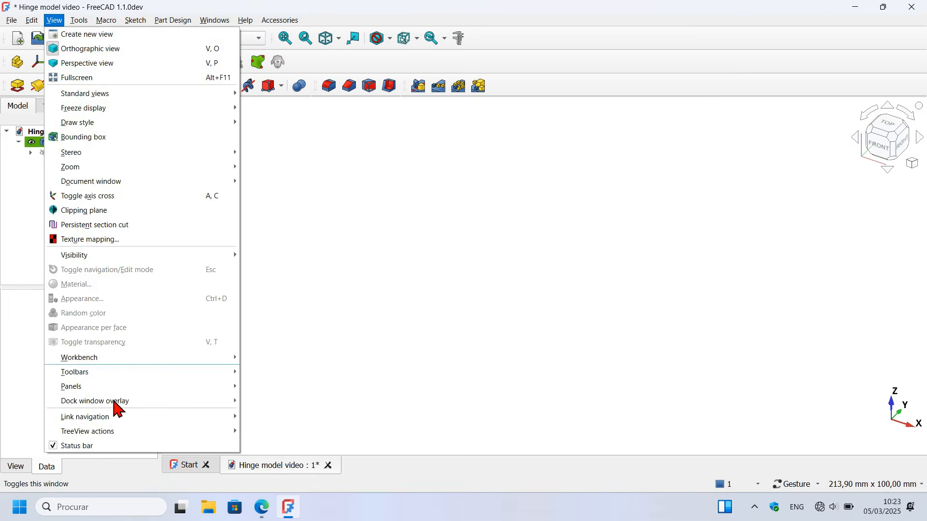
left_click(134, 451)
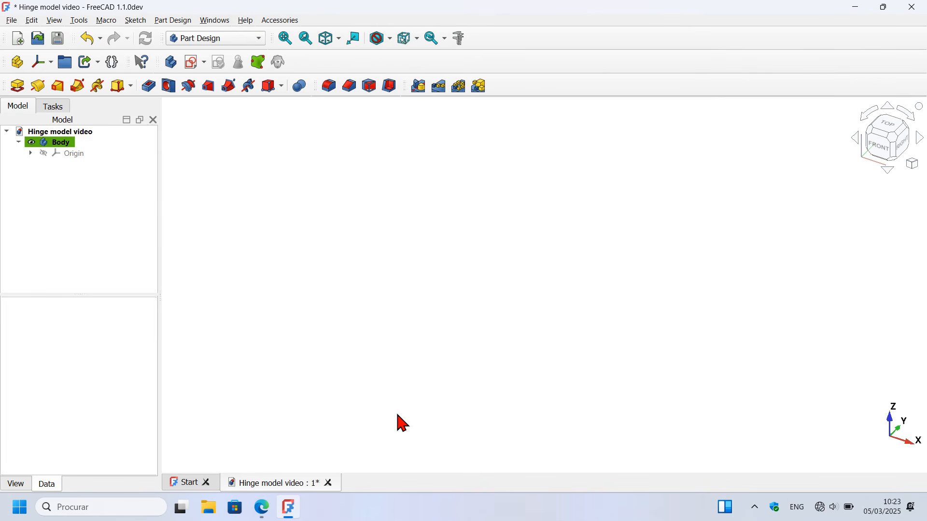
left_click(59, 38)
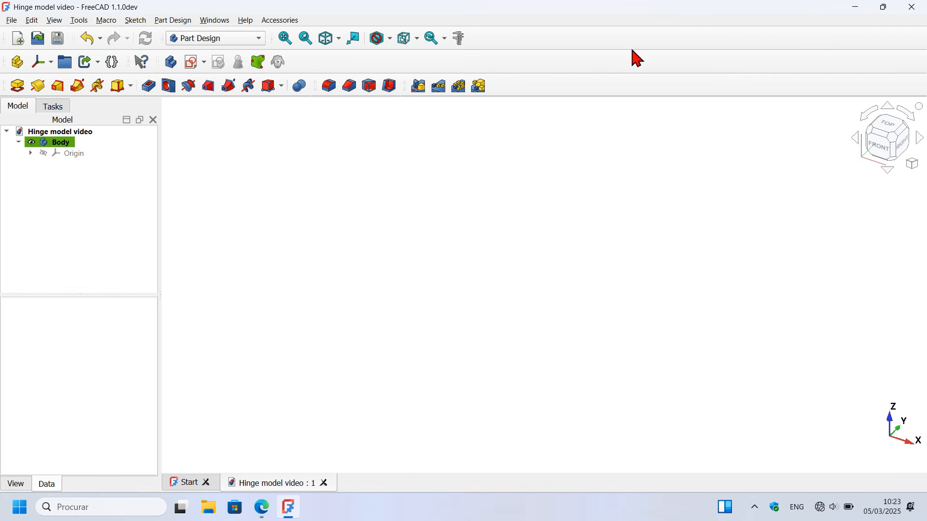
Close FreeCAD, restart FreeCAD 1.1Dev from the desktop, and reopen the recent file Hinge model video
left_click(912, 7)
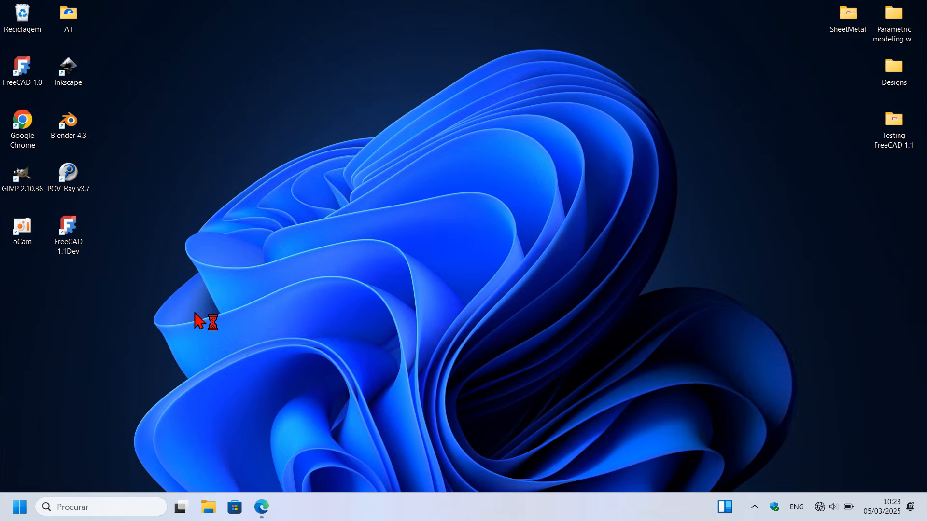
double_click(69, 234)
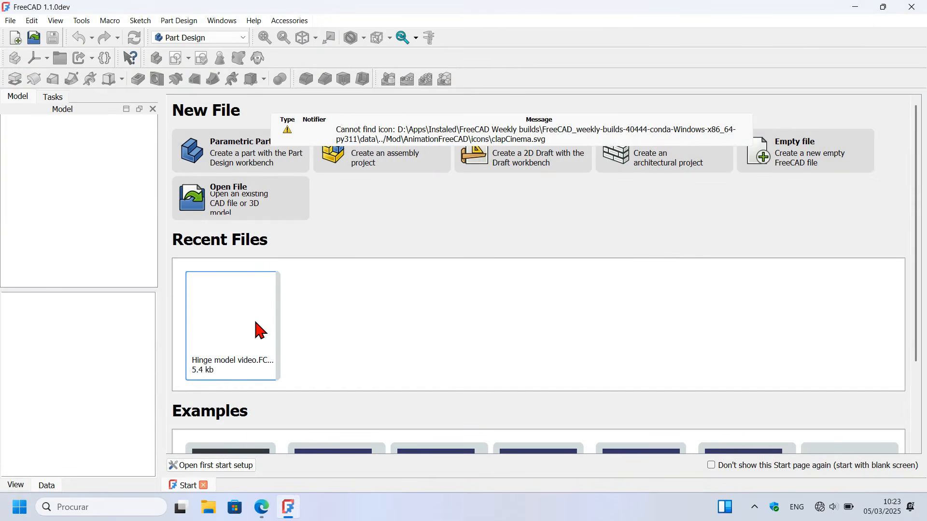
left_click(227, 334)
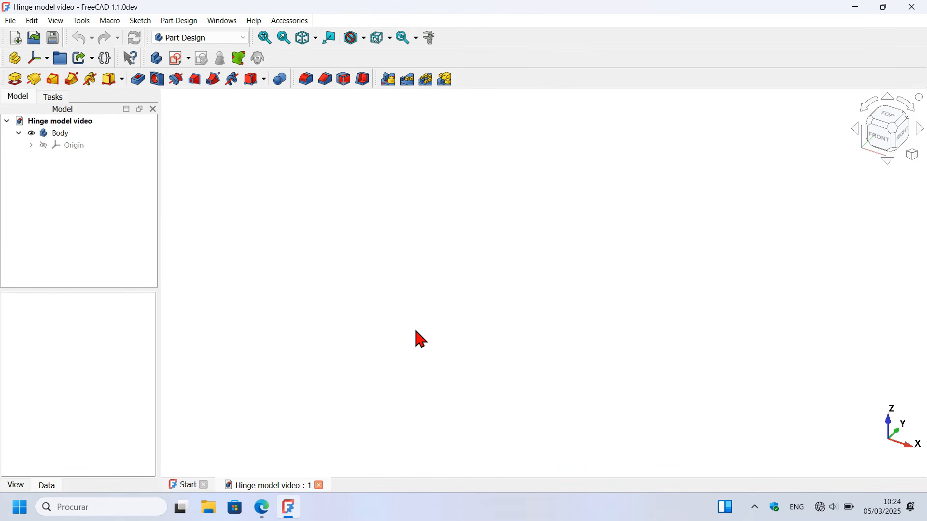
Check the hinge drawing on page 146 of the exercises PDF in the browser, and in FreeCAD rename the body Left blade and save
key("alt+Tab")
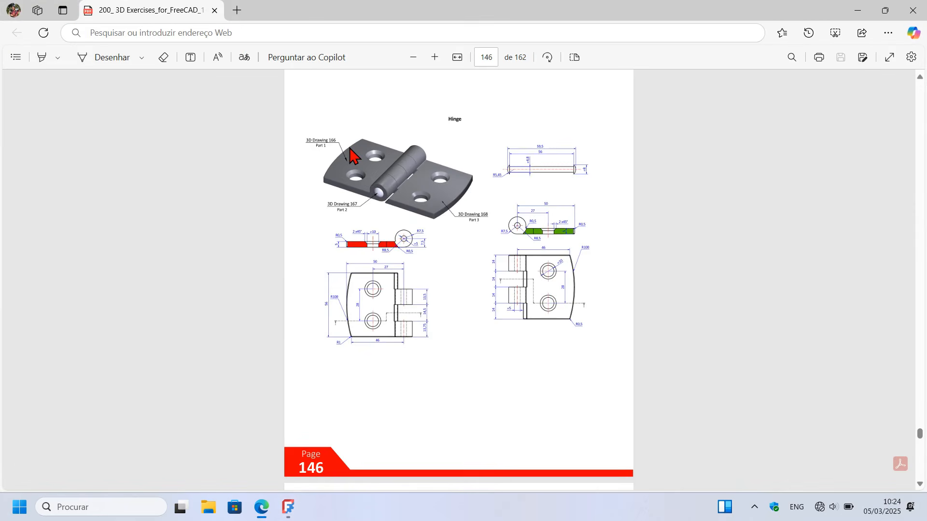
scroll(352, 155, "up", 5, "ctrl")
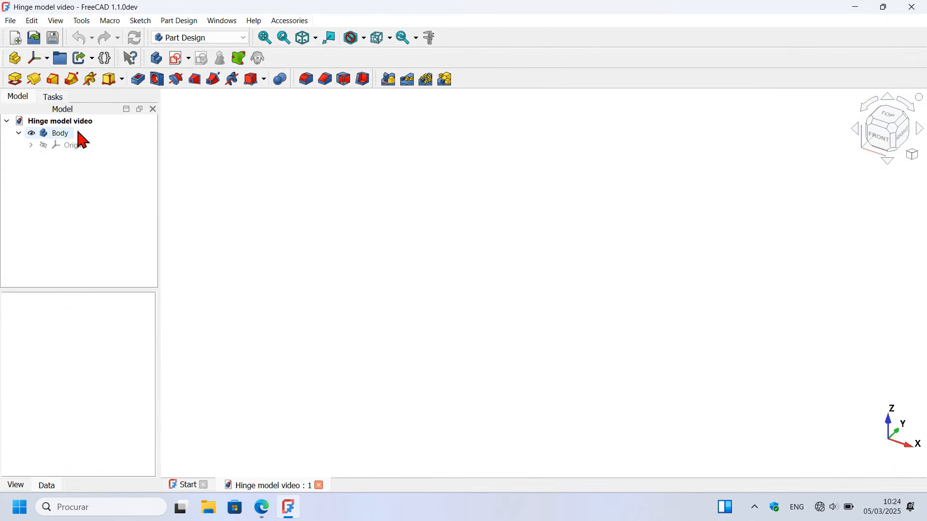
left_click(50, 135)
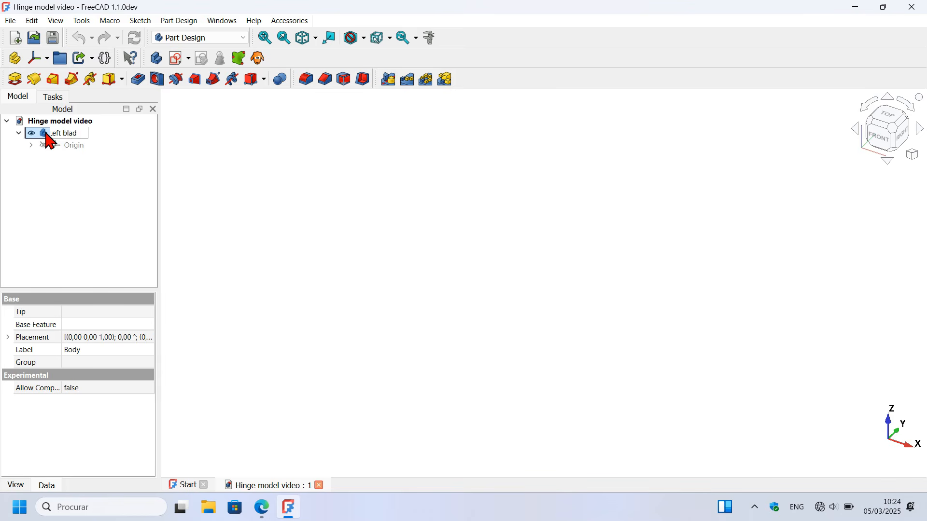
key("Return")
key("ctrl+s")
Start a new sketch on the XY-plane of the Left blade body
left_click(243, 186)
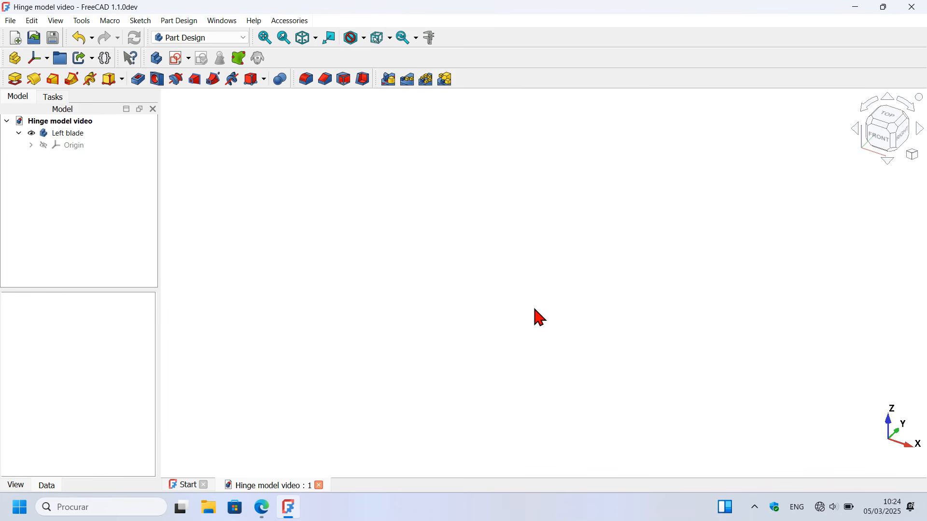
left_click(178, 61)
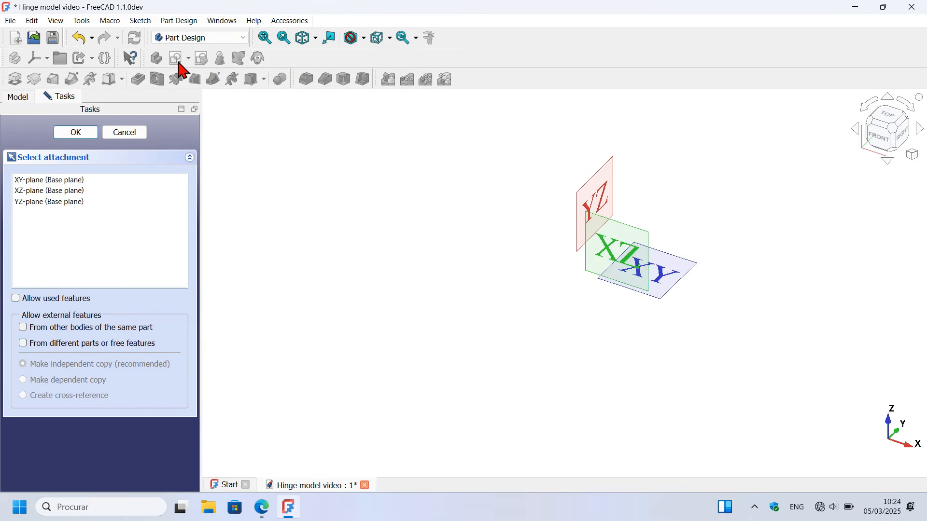
left_click(679, 265)
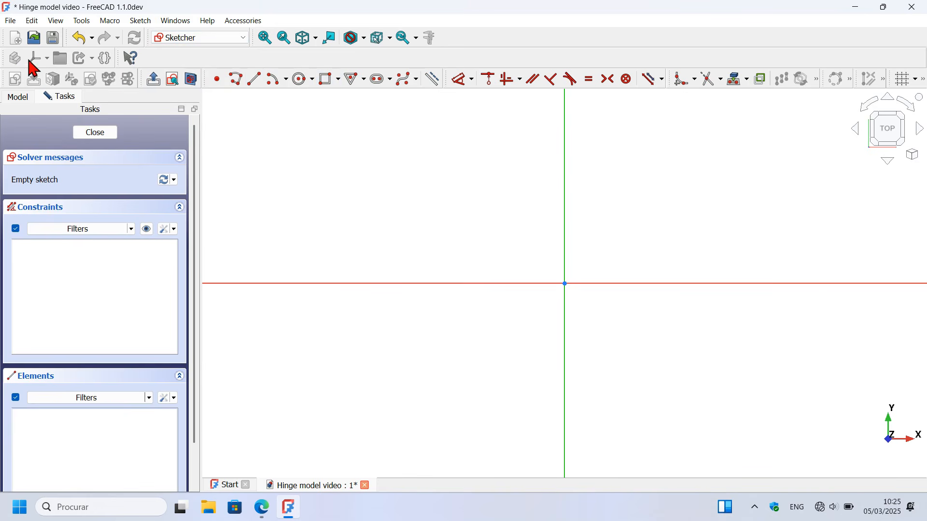
Move the structure, help, sketch management and sketch edit toolbars up into the first toolbar row
left_click_drag(5, 57, 467, 41)
left_click_drag(5, 58, 615, 44)
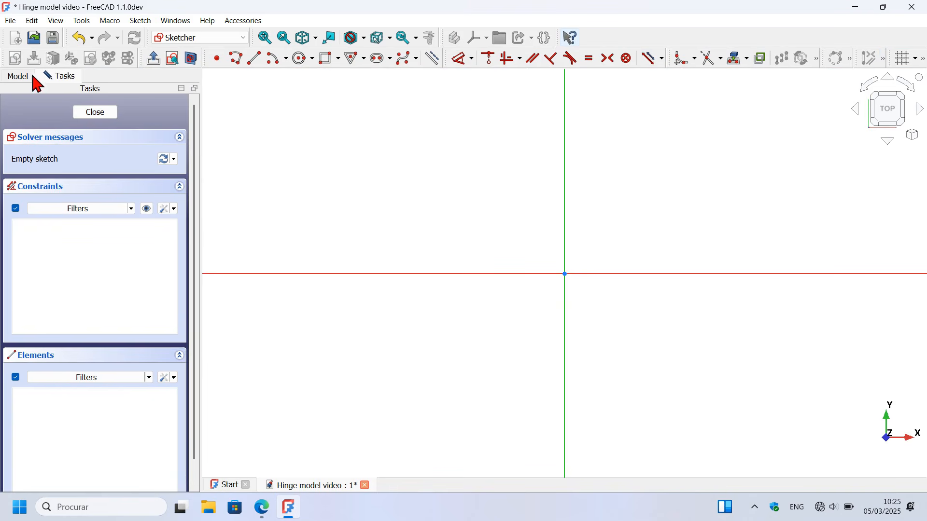
mouse_move(6, 58)
left_mouse_down()
mouse_move(317, 68)
mouse_move(612, 54)
mouse_move(625, 42)
left_mouse_up()
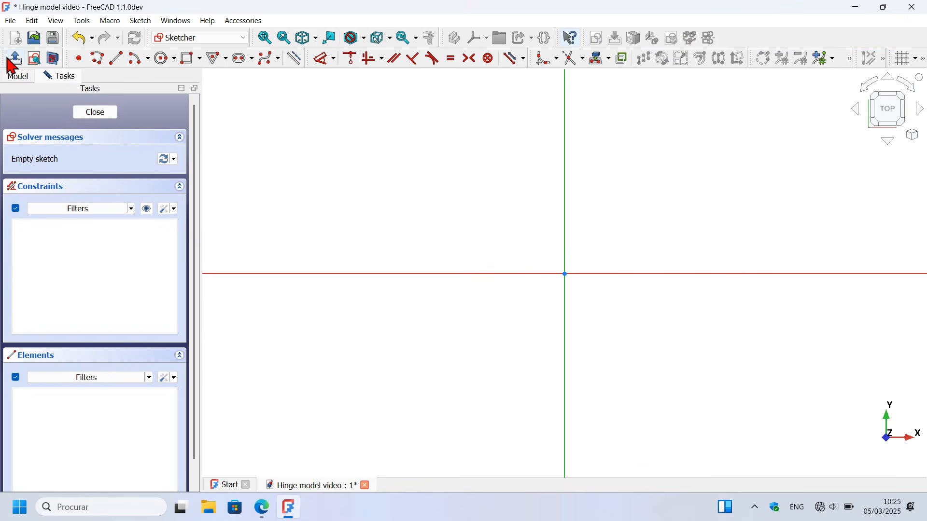
mouse_move(6, 58)
left_mouse_down()
mouse_move(385, 73)
mouse_move(743, 37)
mouse_move(738, 48)
left_mouse_up()
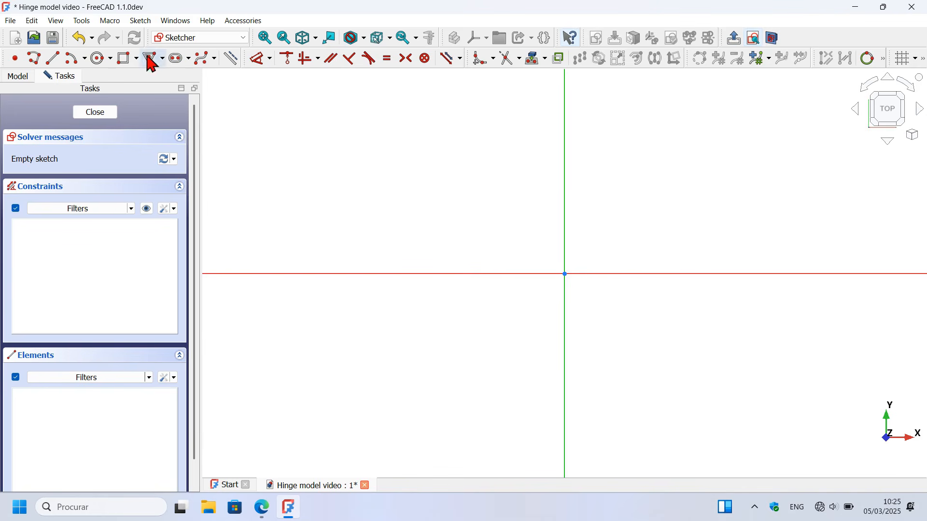
Sketch a rectangle to the left of the vertical axis, straddling the horizontal axis, using the corner, width, height mode
left_click(124, 59)
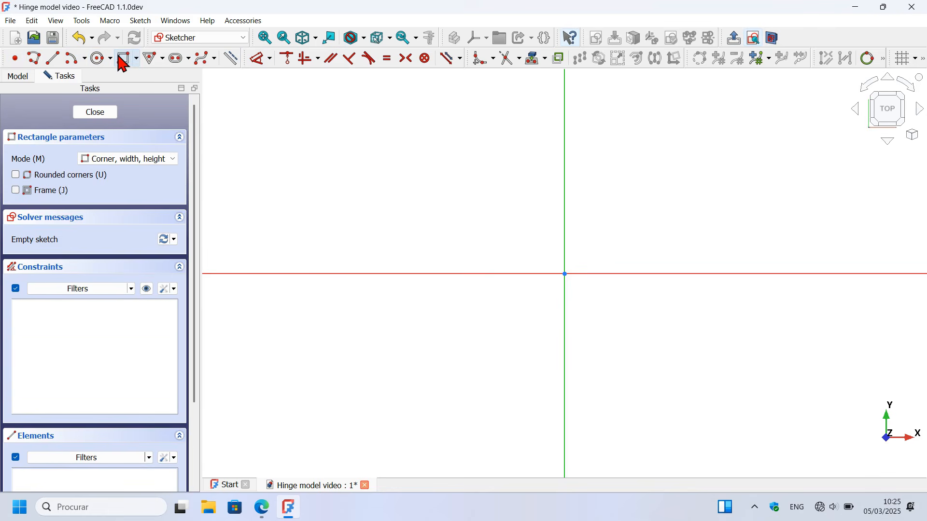
left_click(333, 186)
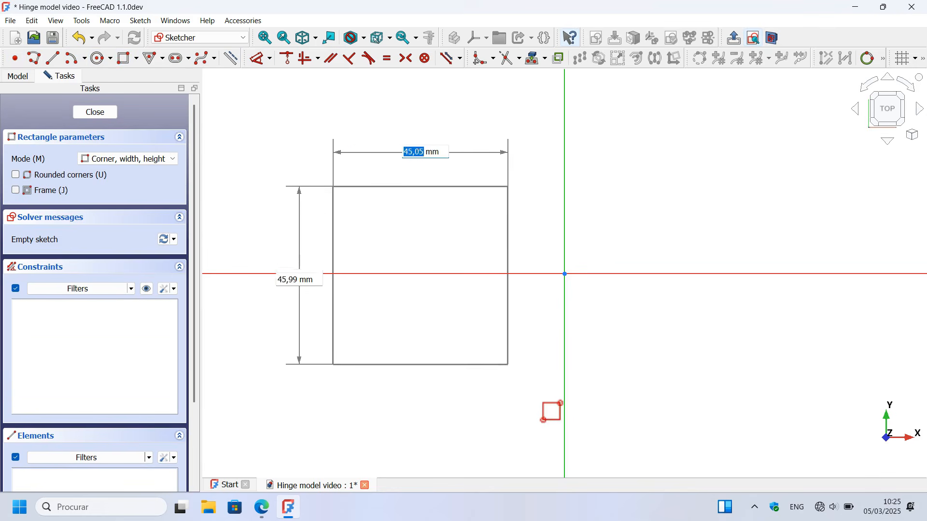
left_click(554, 407)
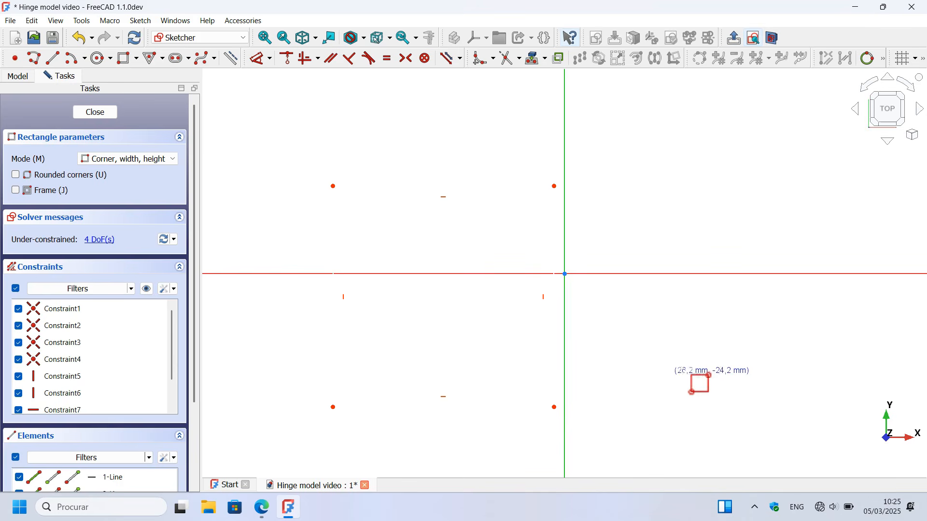
scroll(686, 271, "down", 2)
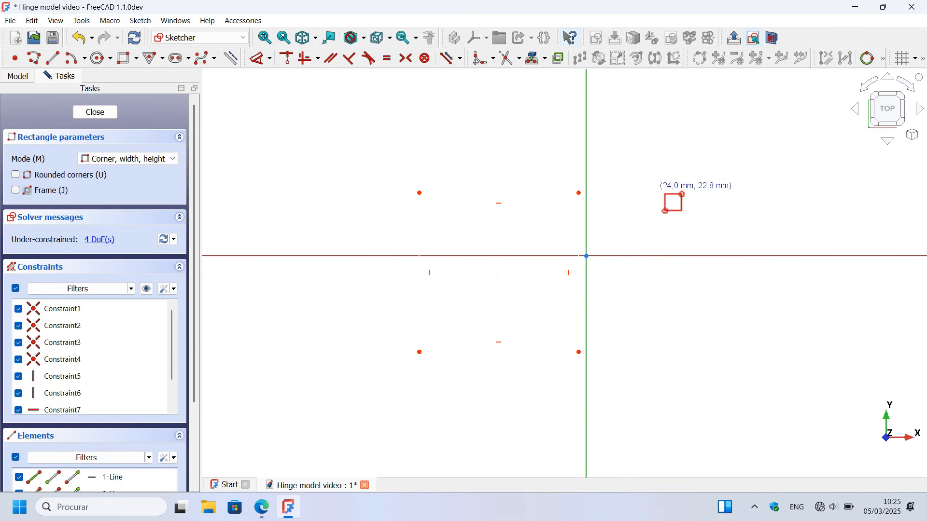
key("Escape")
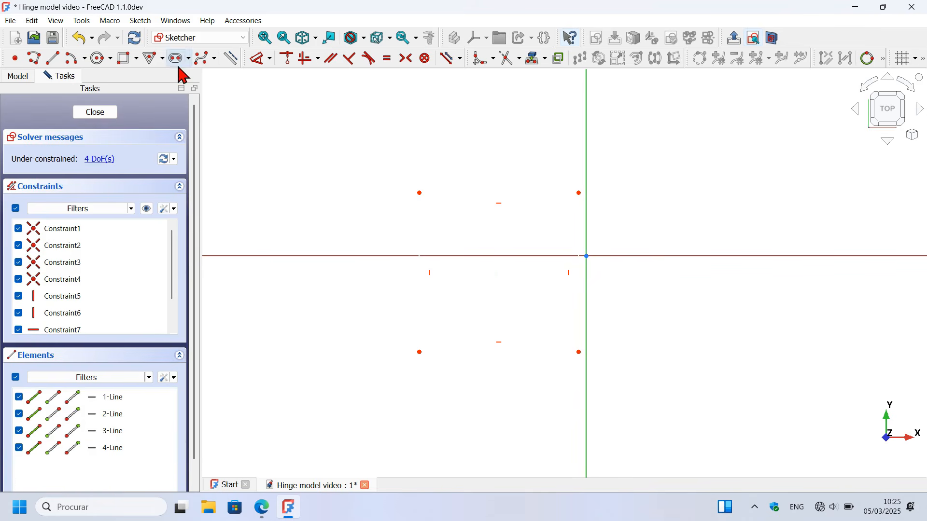
In the Sketcher appearance preferences, set the unconstrained geometry colour to black (#000000)
left_click(34, 21)
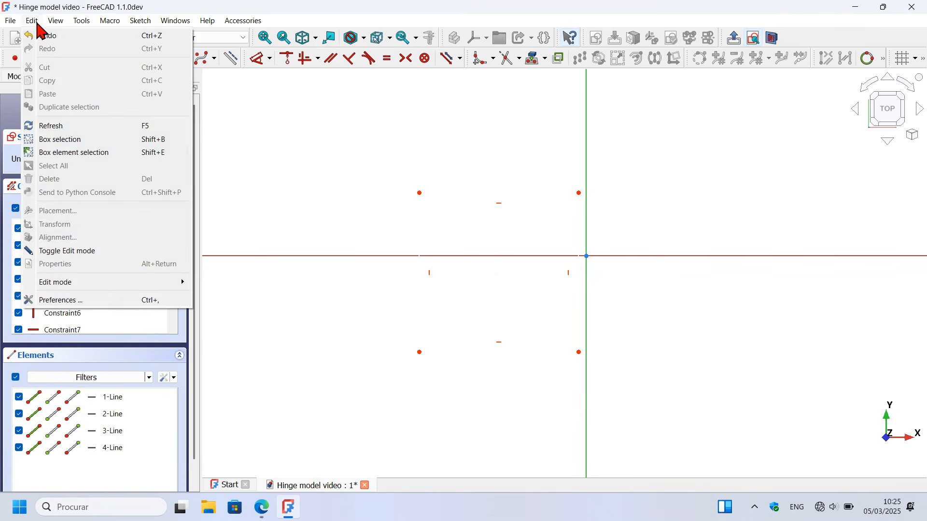
left_click(93, 303)
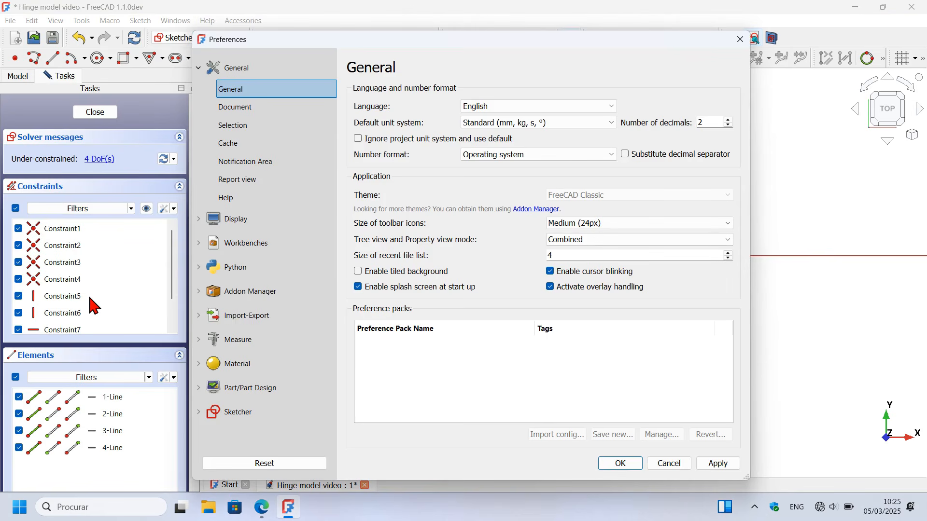
left_click(259, 412)
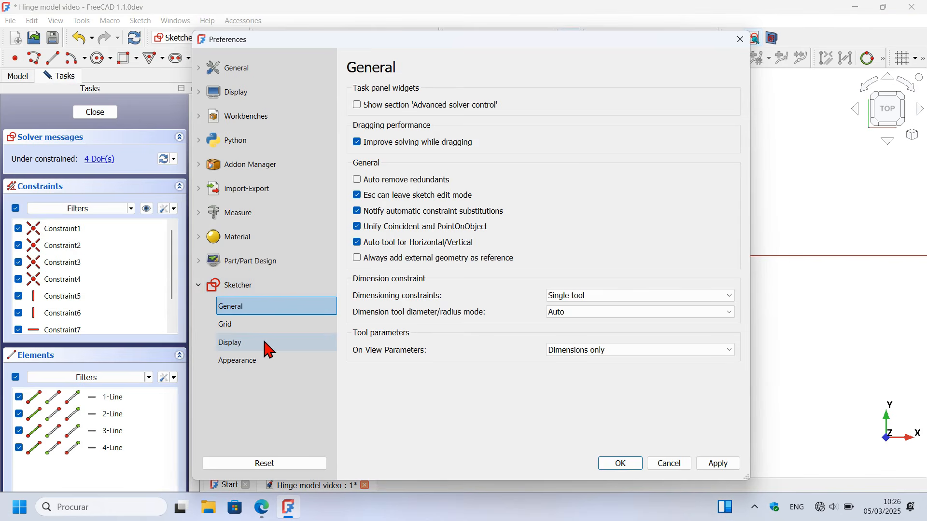
left_click(269, 344)
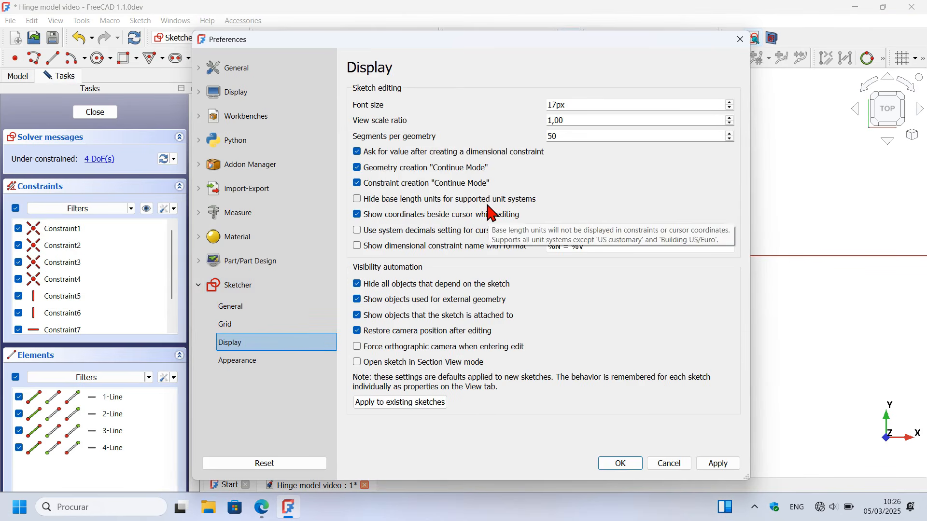
left_click(274, 361)
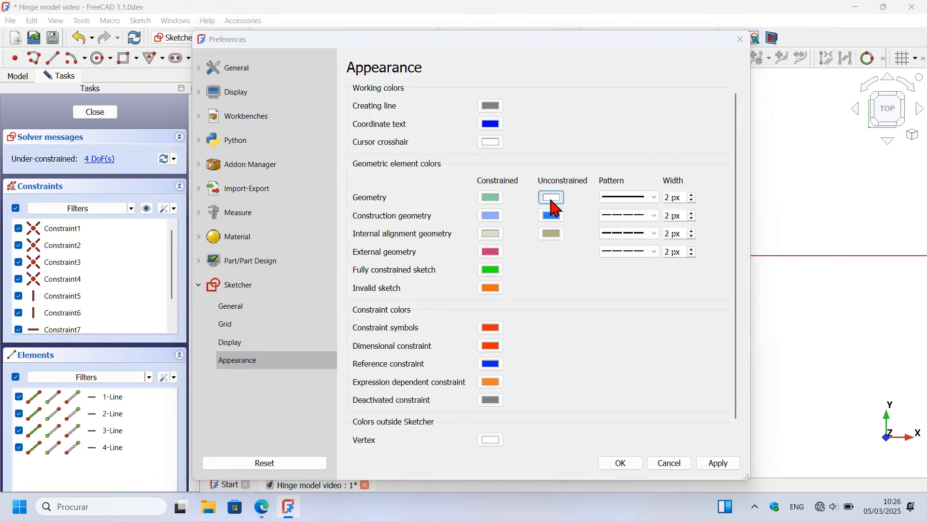
left_click(554, 209)
left_click_drag(610, 207, 607, 347)
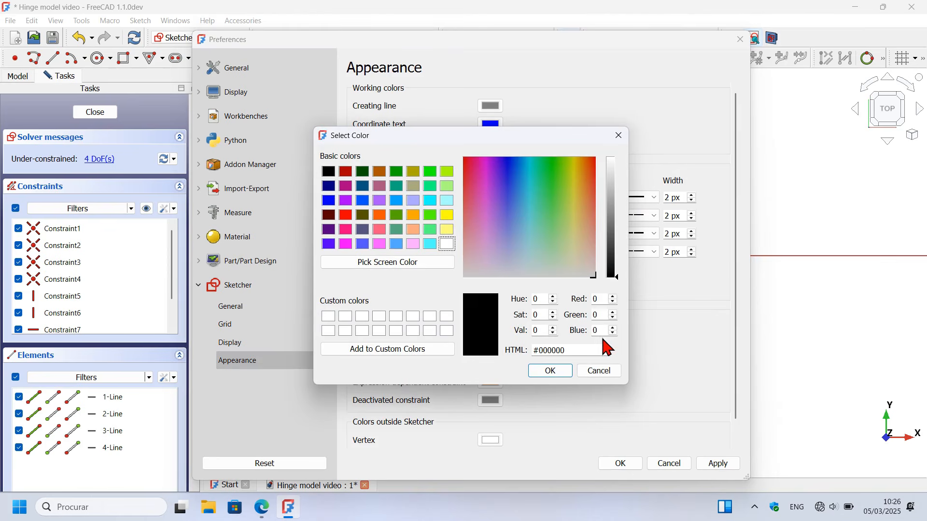
left_click(561, 373)
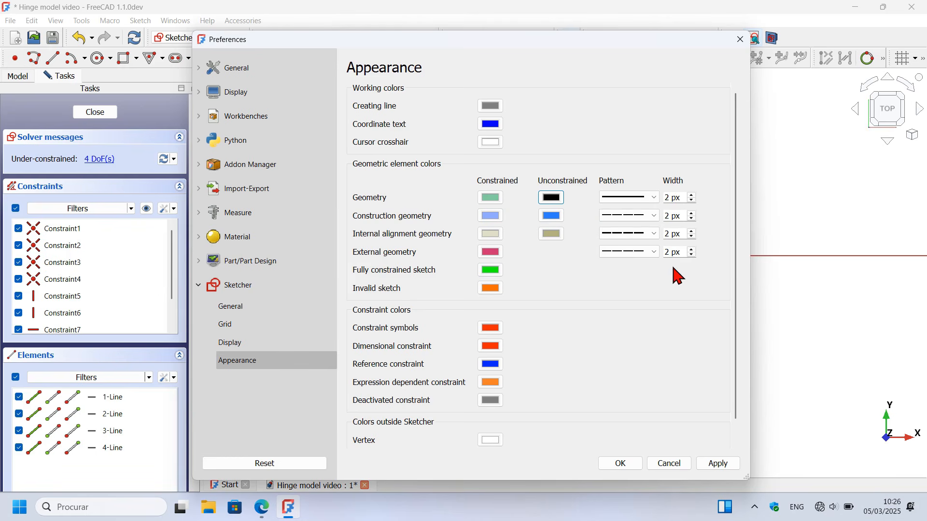
Set the vertex and edge colours outside Sketcher to bright green and apply the preferences
scroll(660, 333, "down", 1)
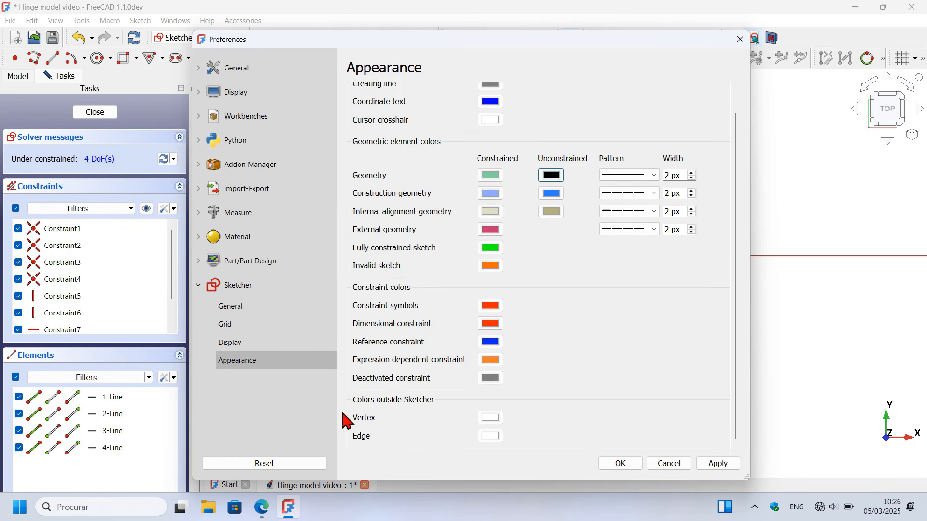
left_click(492, 418)
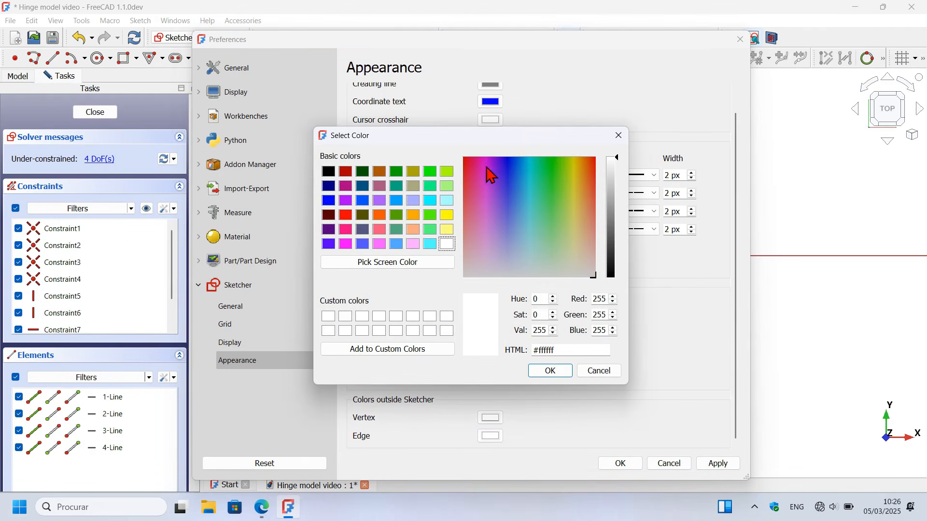
left_click(430, 173)
key("Return")
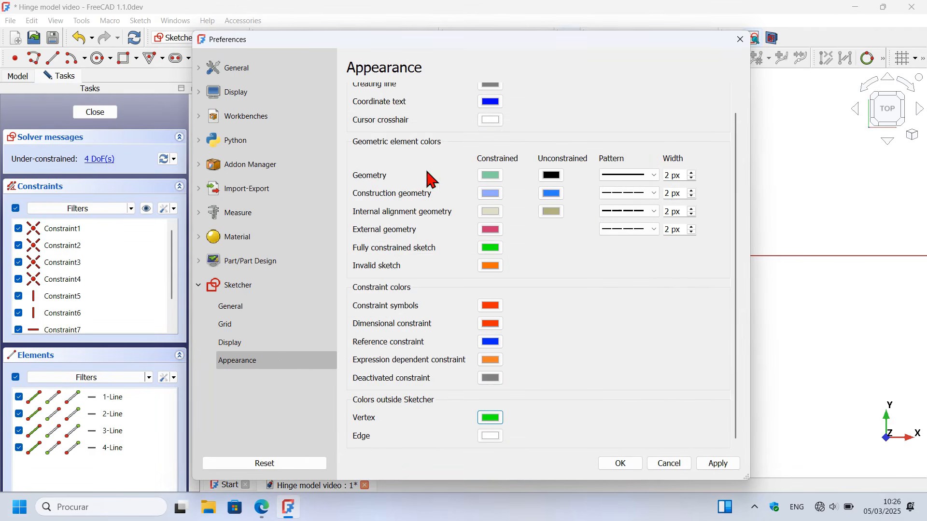
left_click(495, 434)
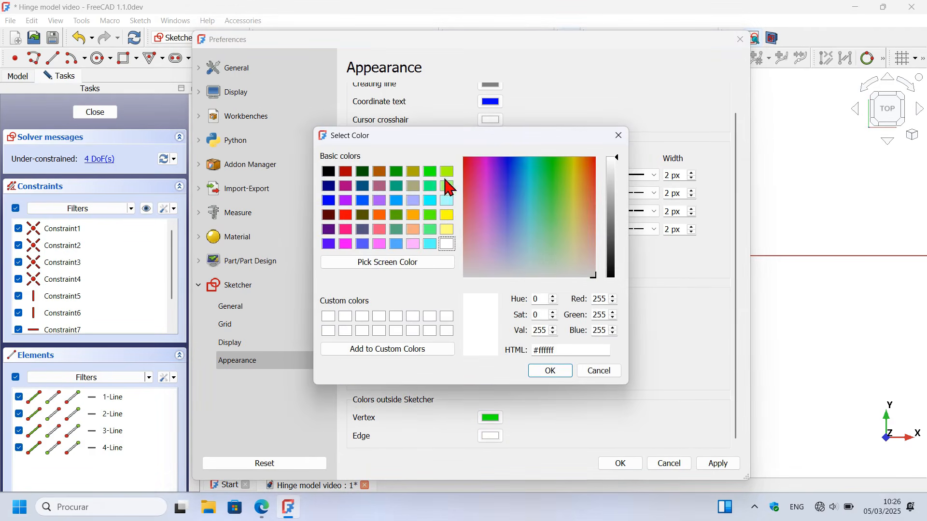
left_click(431, 176)
key("Return")
scroll(603, 338, "up", 1)
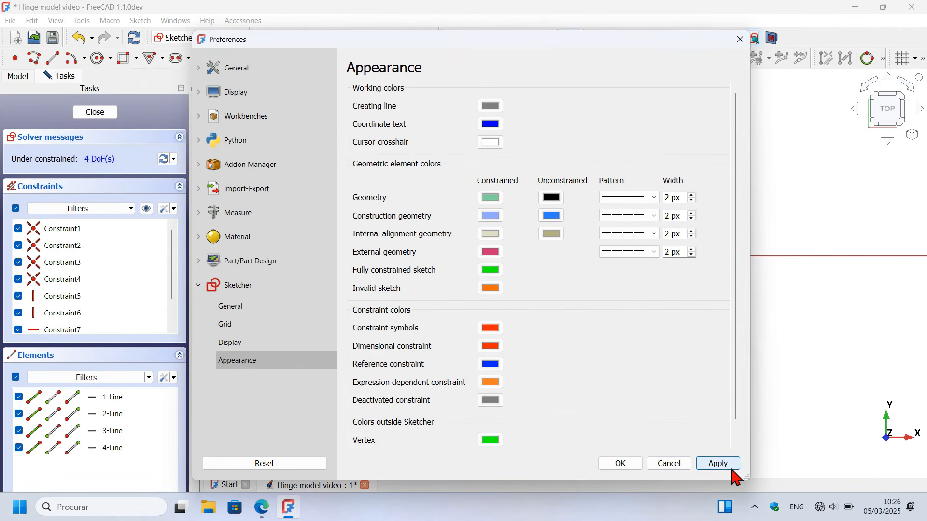
left_click(629, 467)
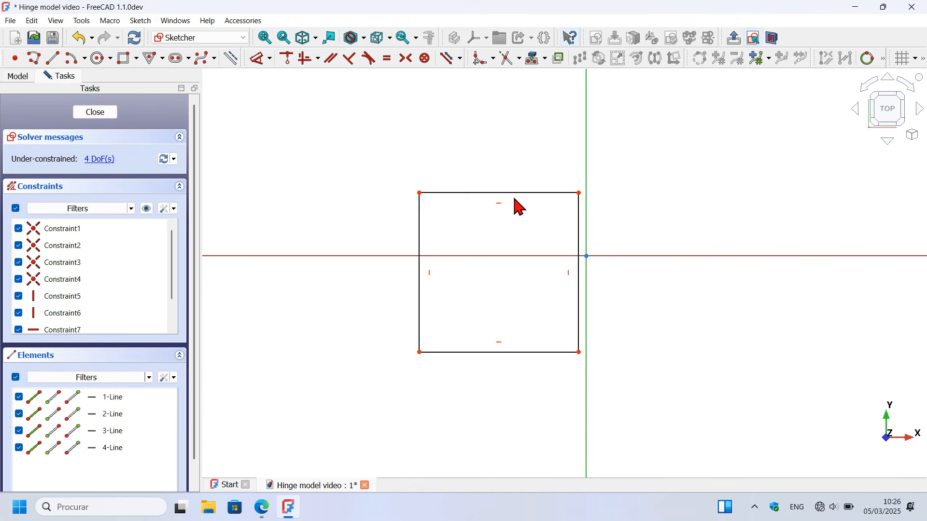
Delete the rectangle's left vertical line
left_click(419, 234)
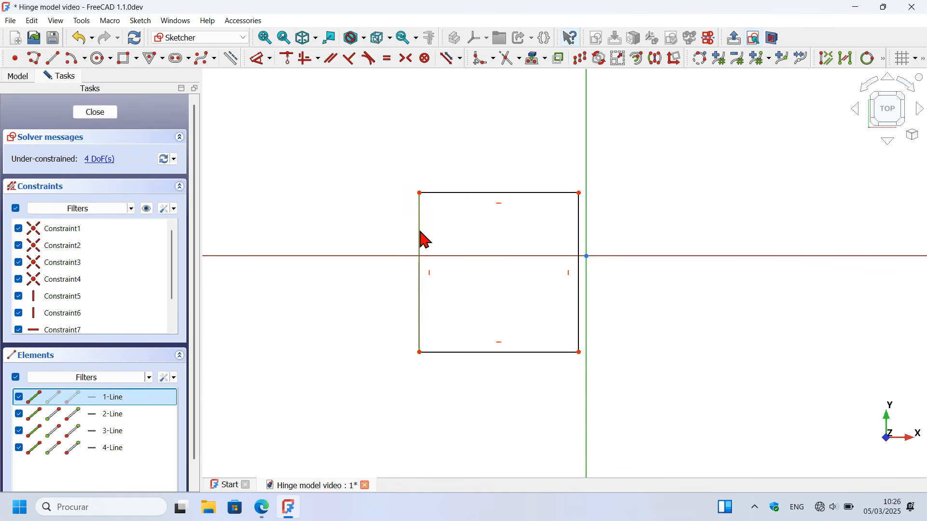
key("Delete")
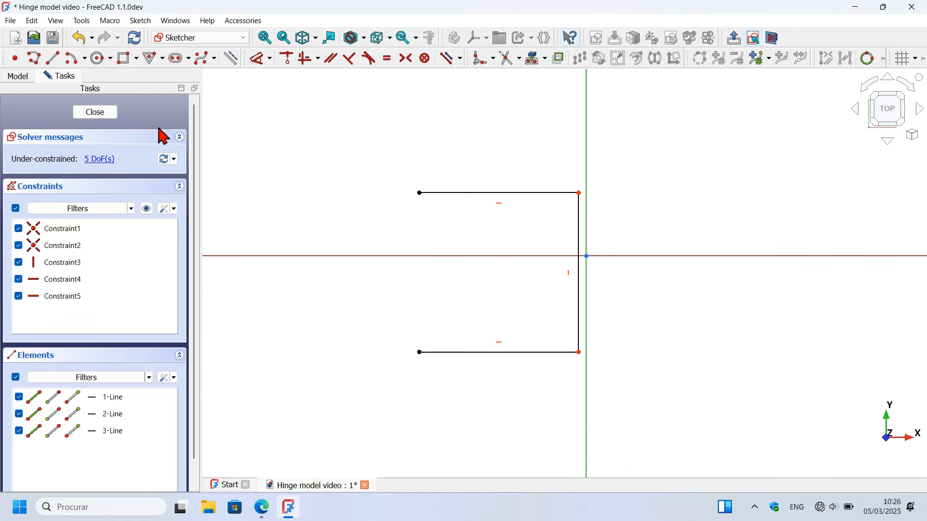
left_click(75, 61)
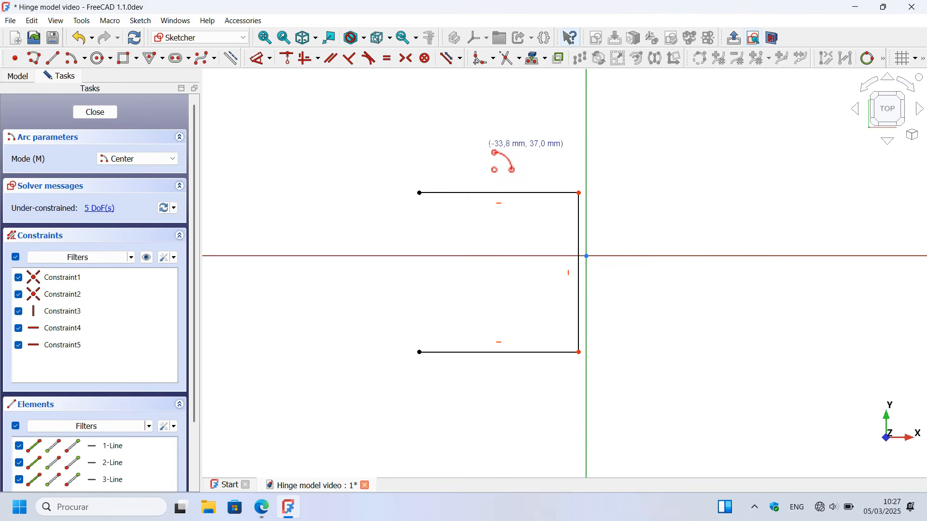
key("Escape")
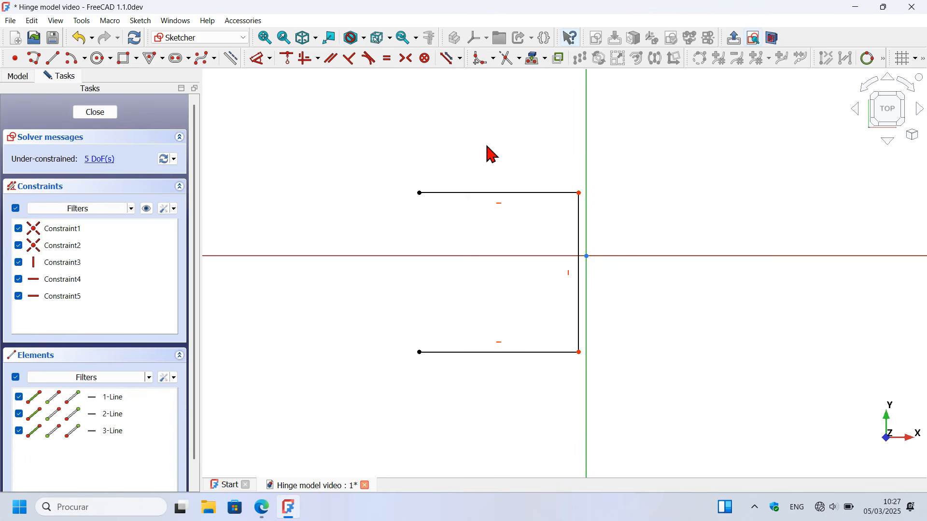
Set the Sketcher cursor crosshair colour to red in the appearance preferences and apply it
left_click(32, 21)
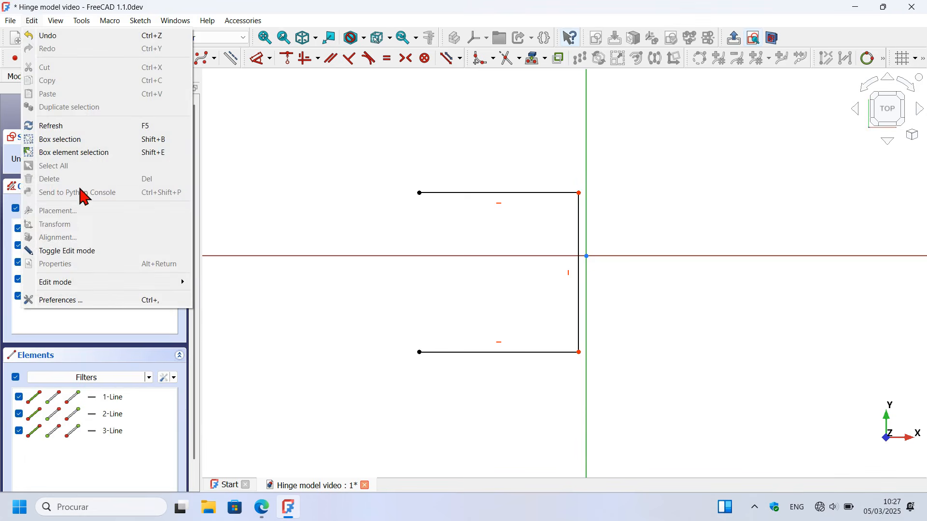
left_click(110, 301)
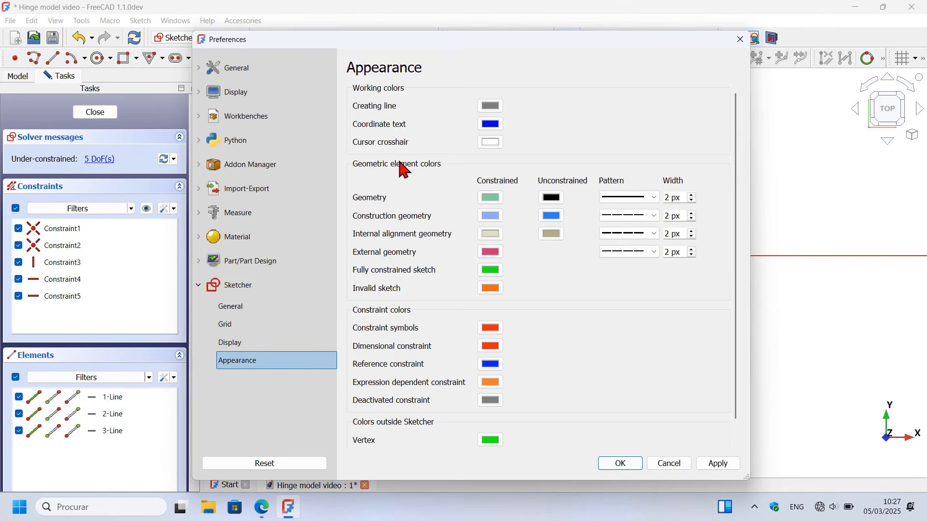
left_click(492, 144)
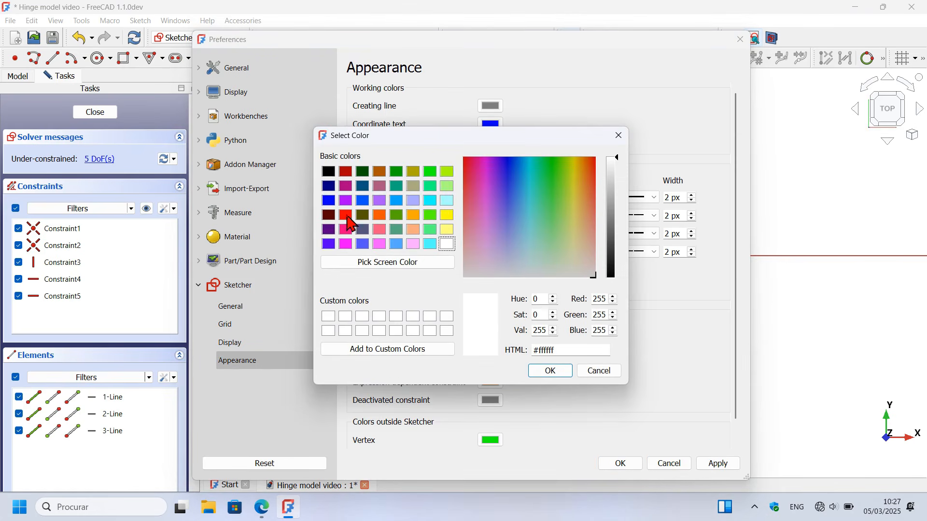
left_click(347, 216)
key("Return")
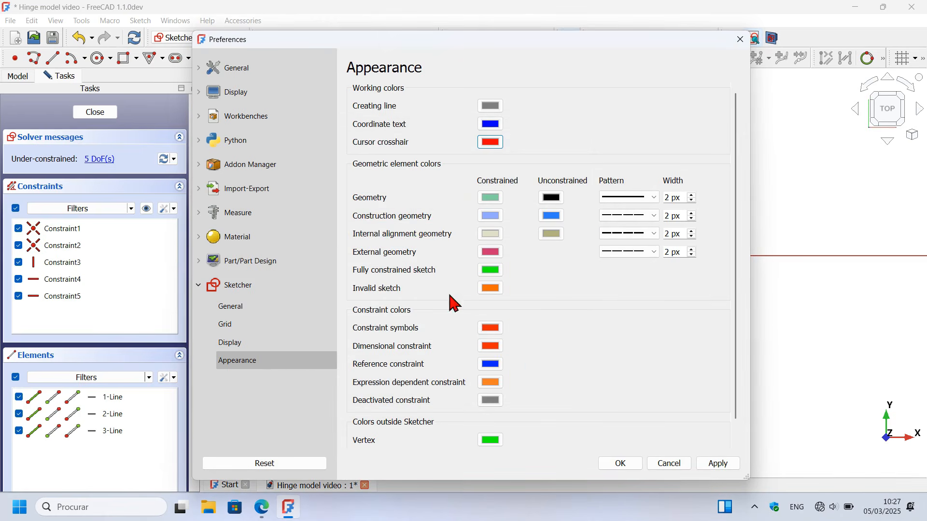
left_click(720, 465)
left_click(618, 466)
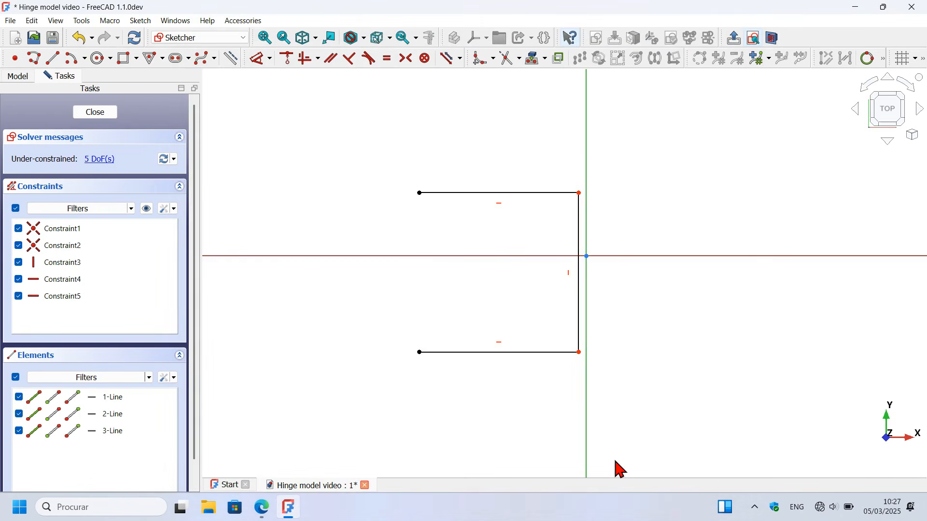
Draw a centre-mode arc centred on the horizontal axis inside the profile, closing the open left ends of the two horizontal lines
left_click(74, 59)
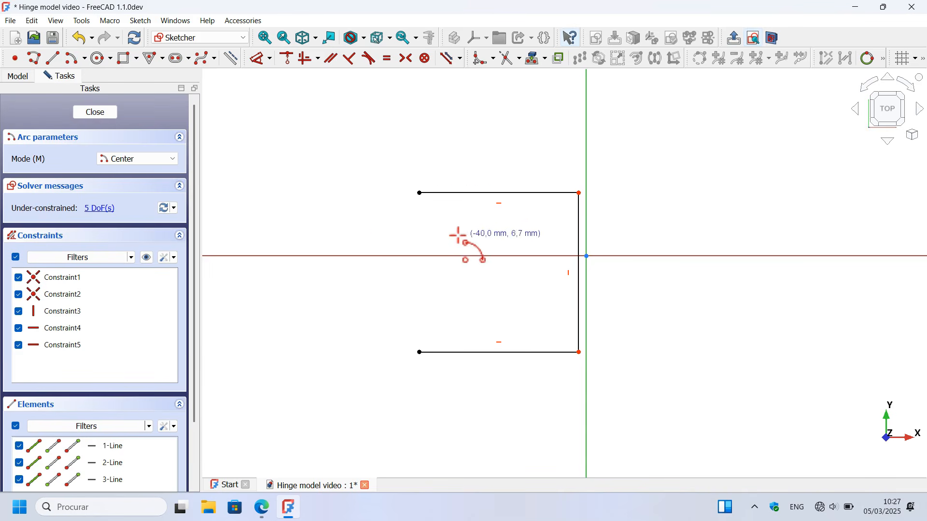
left_click(486, 255)
left_click(420, 193)
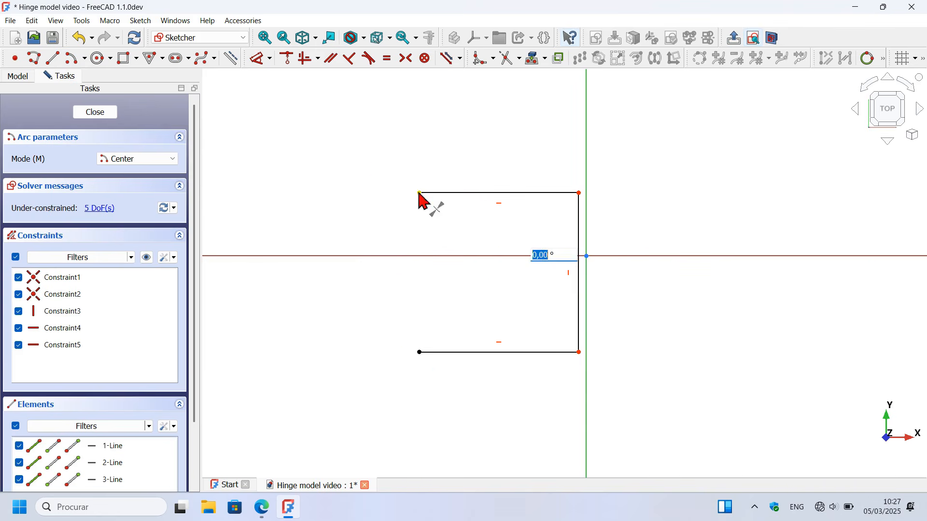
left_click(420, 353)
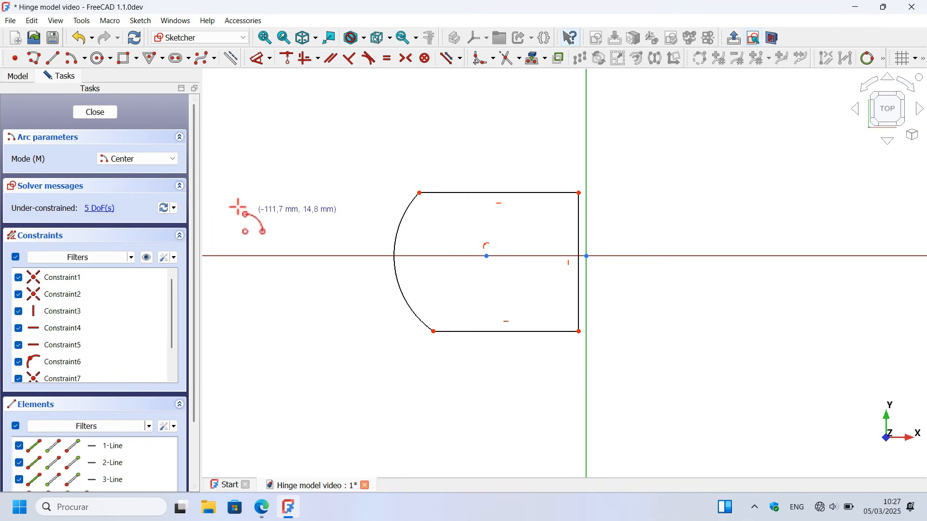
scroll(453, 270, "down", 3)
scroll(445, 248, "up", 3)
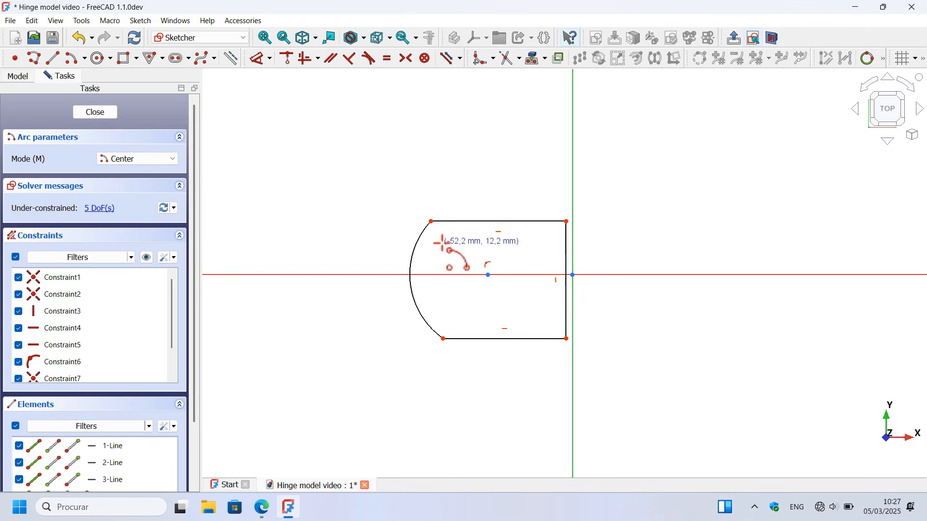
Constrain the two endpoints of the right vertical line to be symmetric about the horizontal axis
left_click(407, 60)
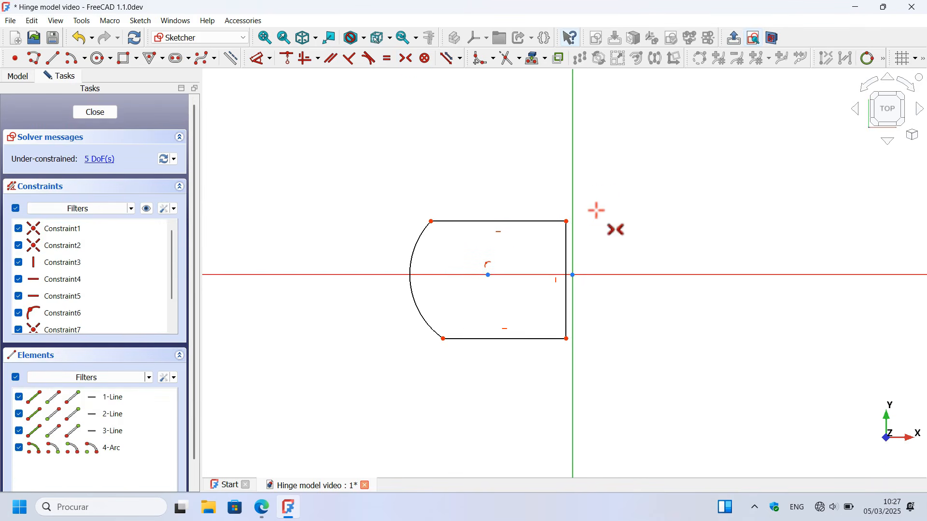
scroll(583, 260, "up", 2)
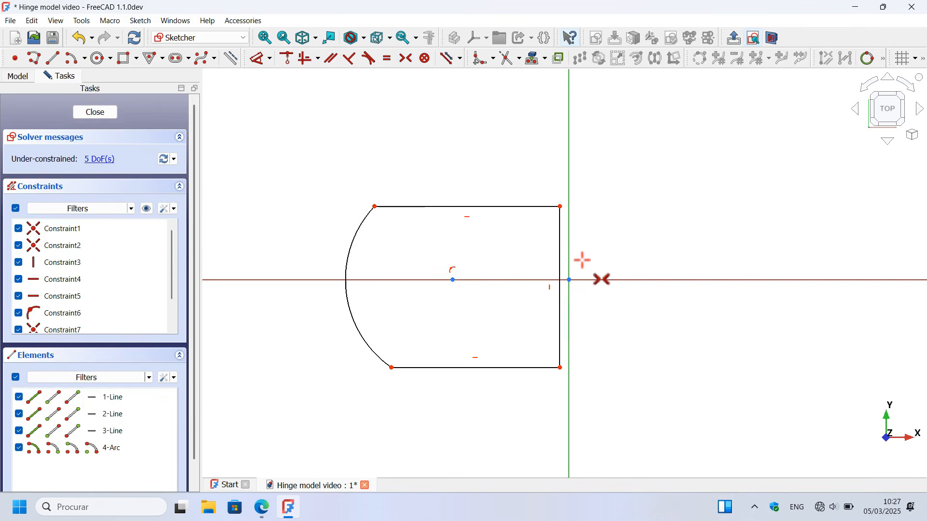
left_click(560, 207)
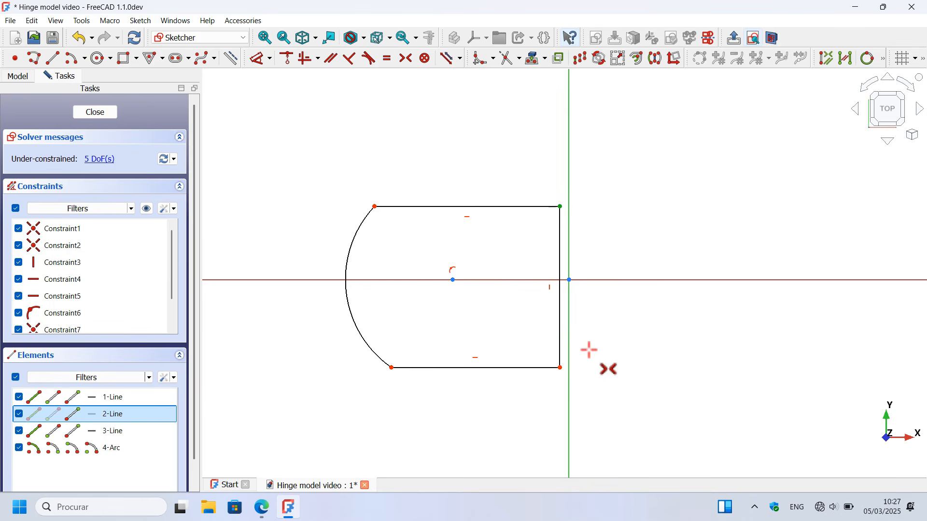
left_click(560, 368)
left_click(673, 280)
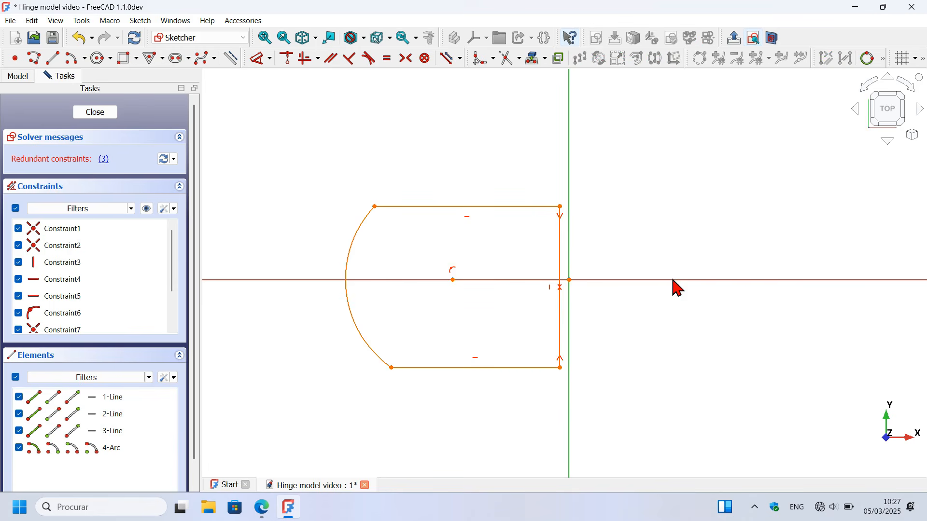
key("s")
Enable Auto remove redundants in the general Sketcher preferences and accept the change
left_click(33, 22)
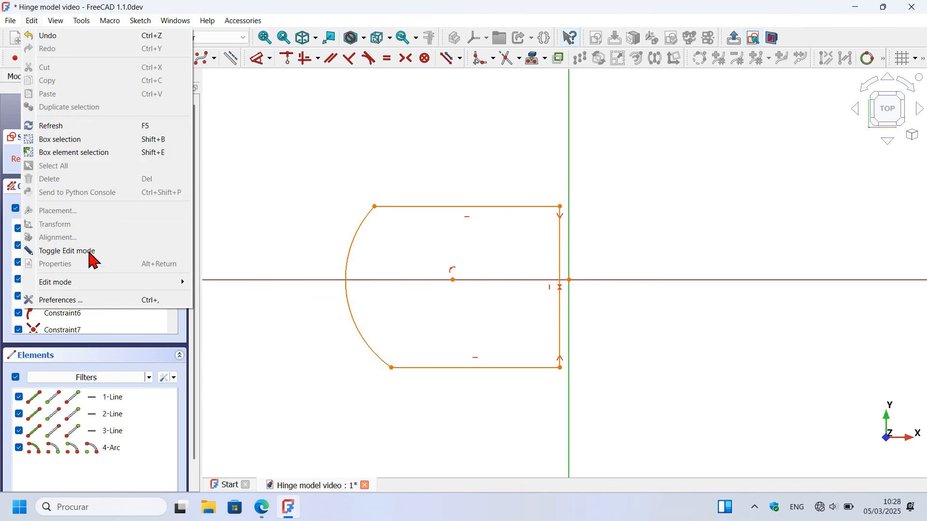
left_click(119, 302)
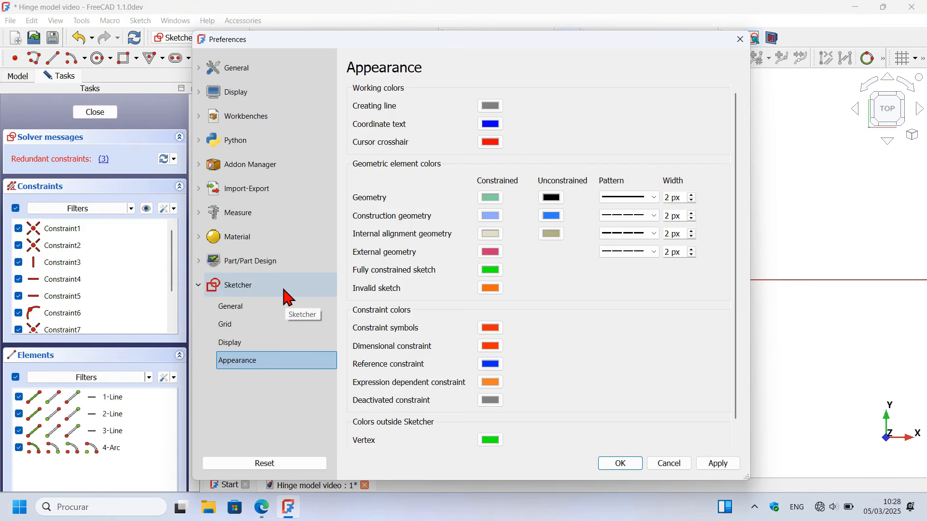
left_click(277, 307)
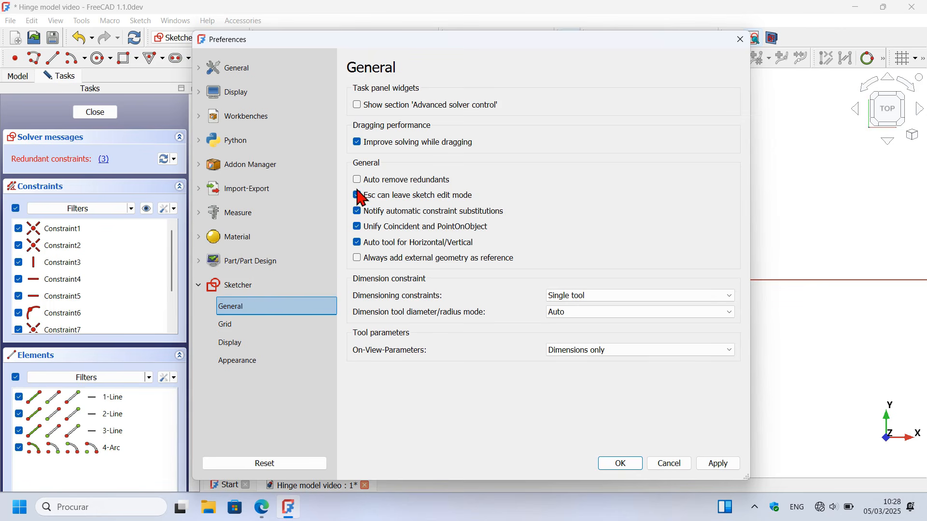
left_click(423, 182)
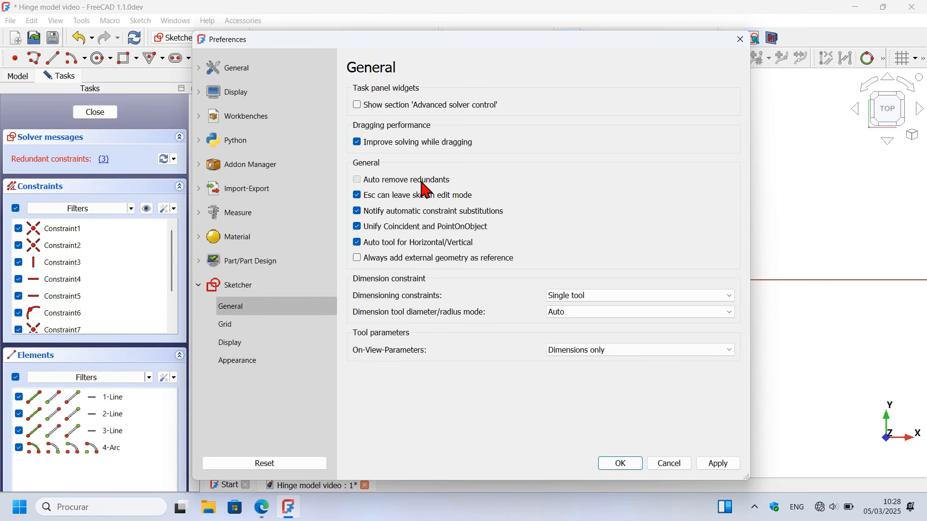
left_click(637, 464)
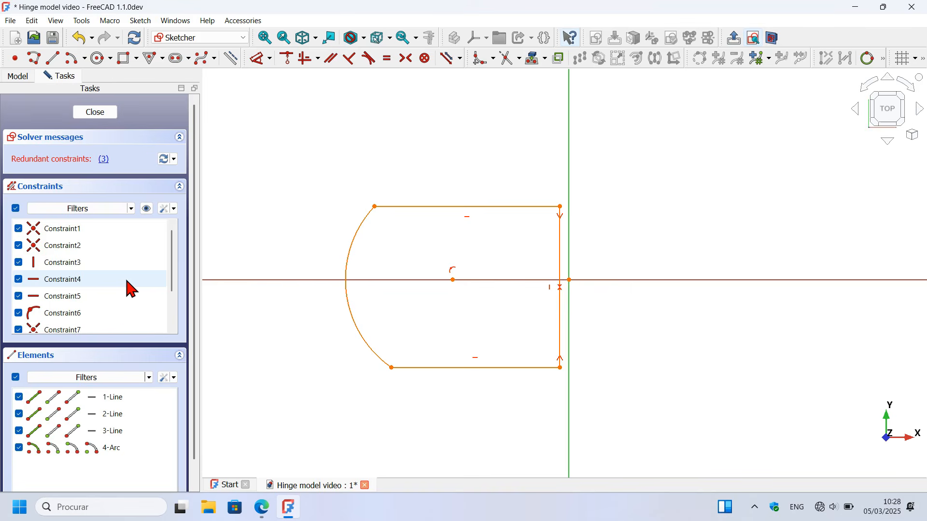
Delete the redundant symmetry constraint at the end of the sketch's constraint list
scroll(129, 286, "down", 3)
left_click(91, 297)
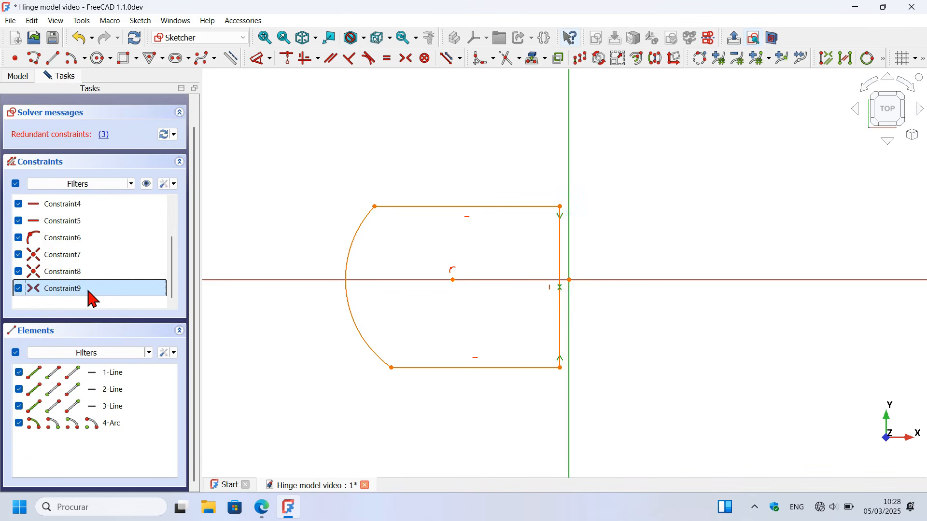
key("Delete")
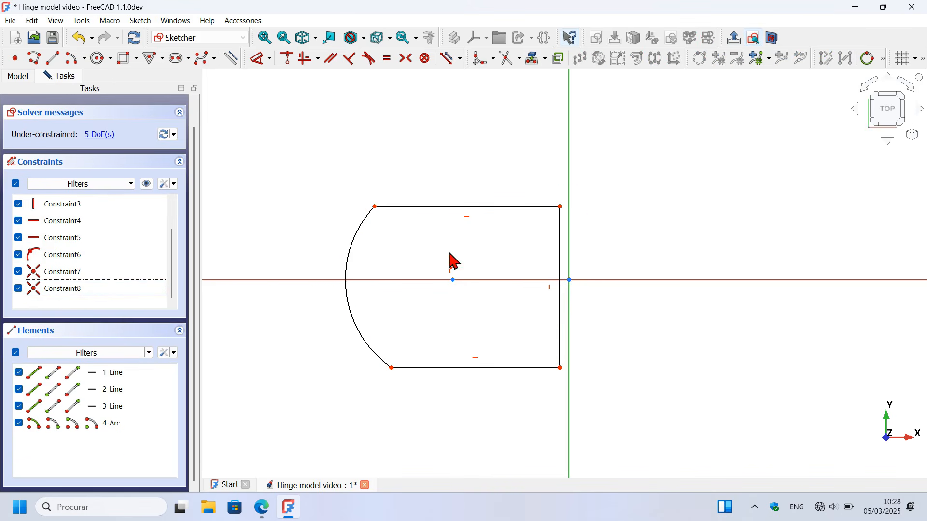
Apply a symmetric constraint to the upper and lower right corners of the profile about the horizontal axis
left_click(407, 59)
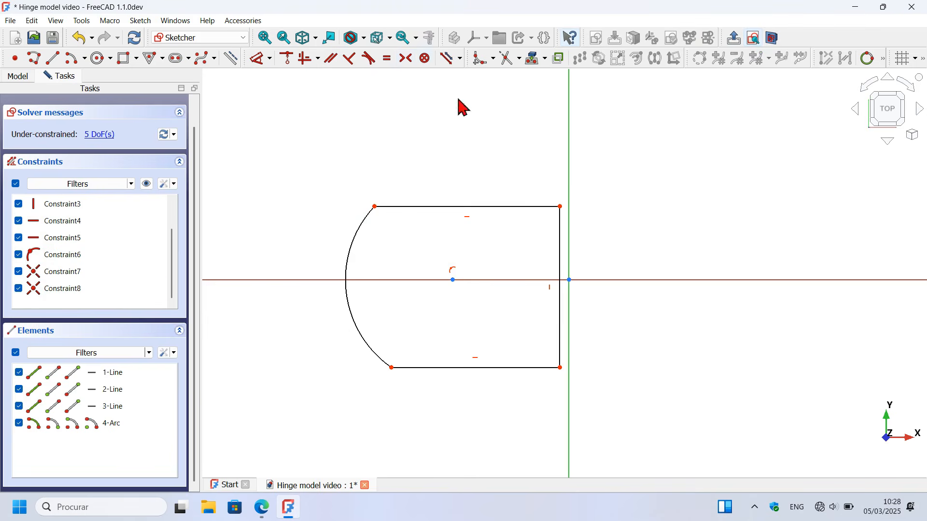
left_click(560, 206)
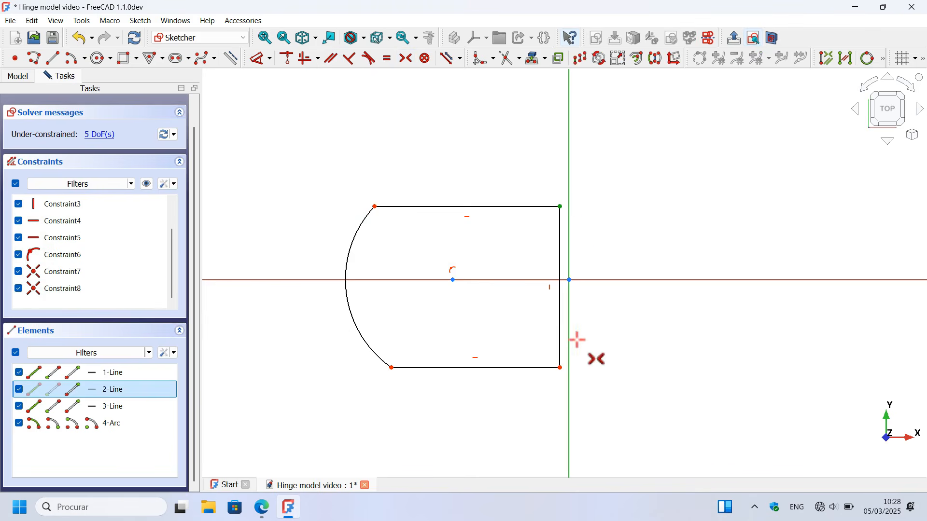
left_click(560, 368)
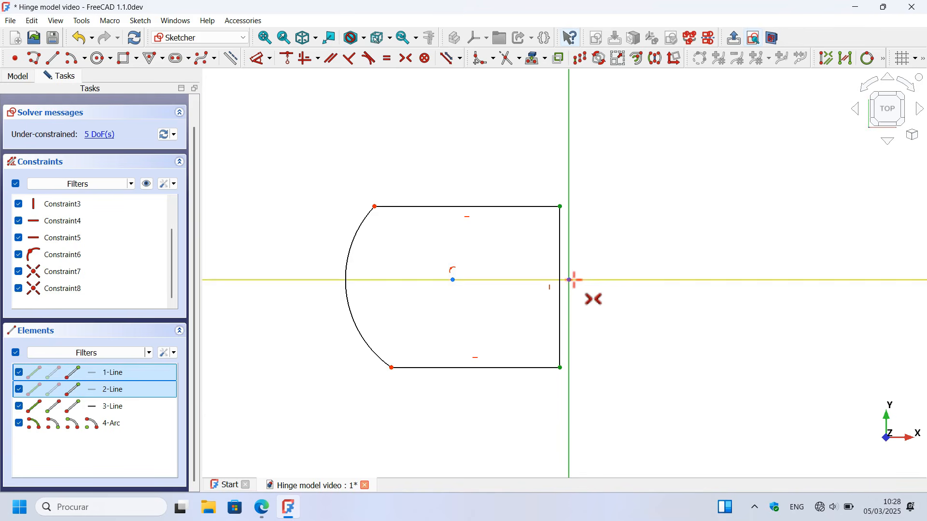
left_click(570, 280)
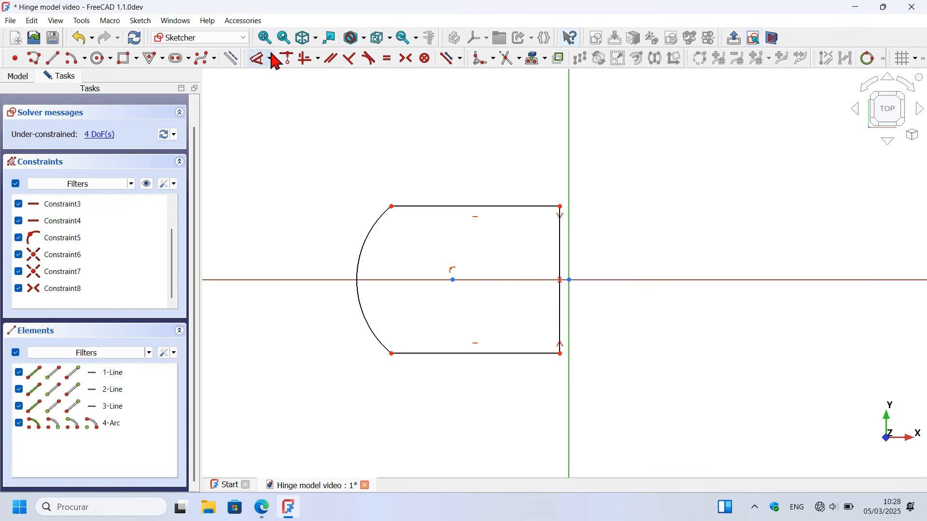
Constrain the upper right corner of the profile to lie on the vertical axis
left_click(286, 58)
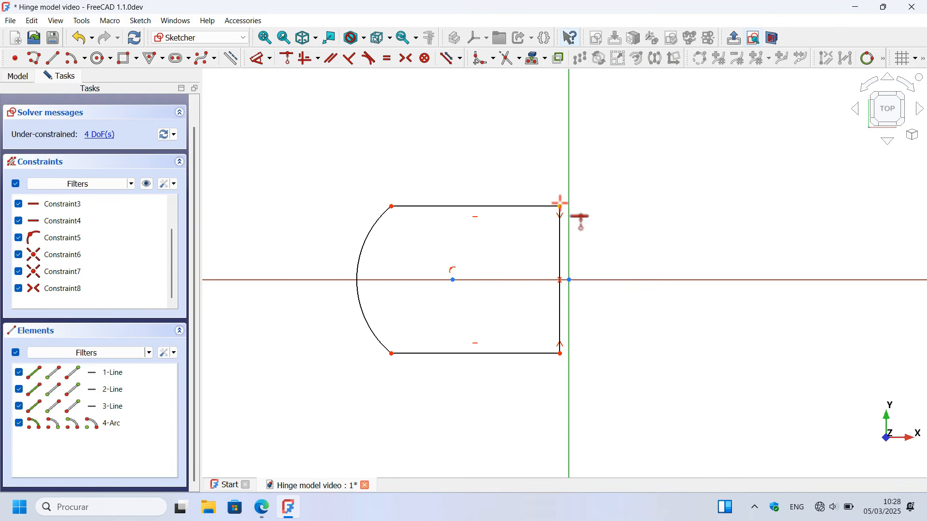
left_click(560, 206)
left_click(568, 193)
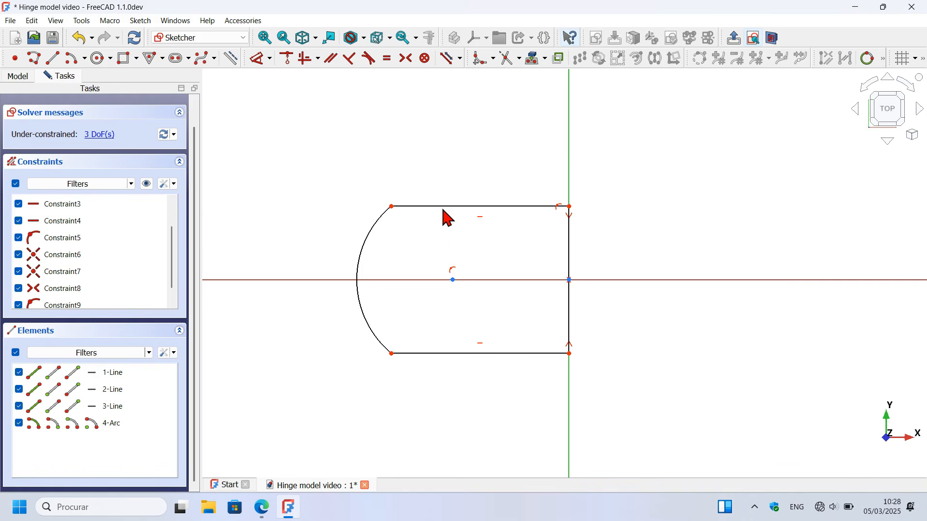
Dimension the right vertical line of the profile with a length of 56 mm
scroll(443, 211, "down", 2)
left_click(261, 59)
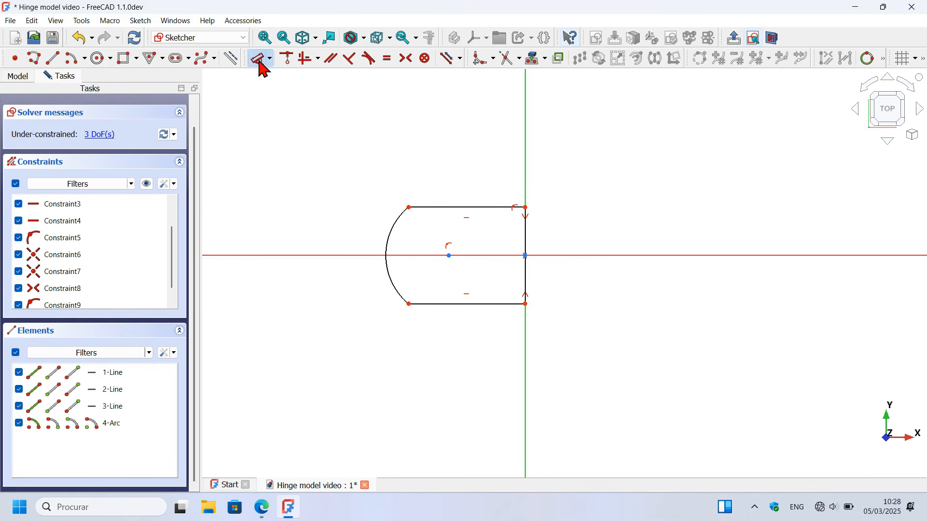
scroll(440, 170, "up", 2)
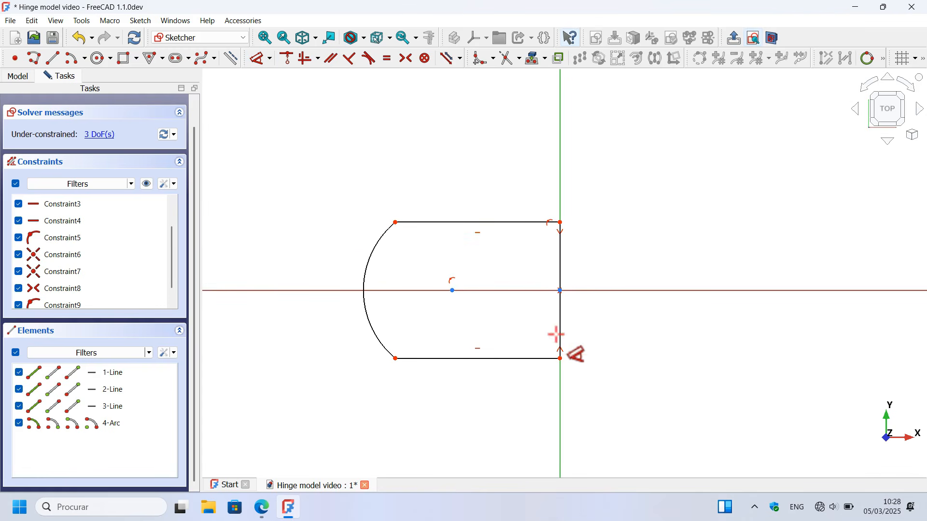
left_click(560, 269)
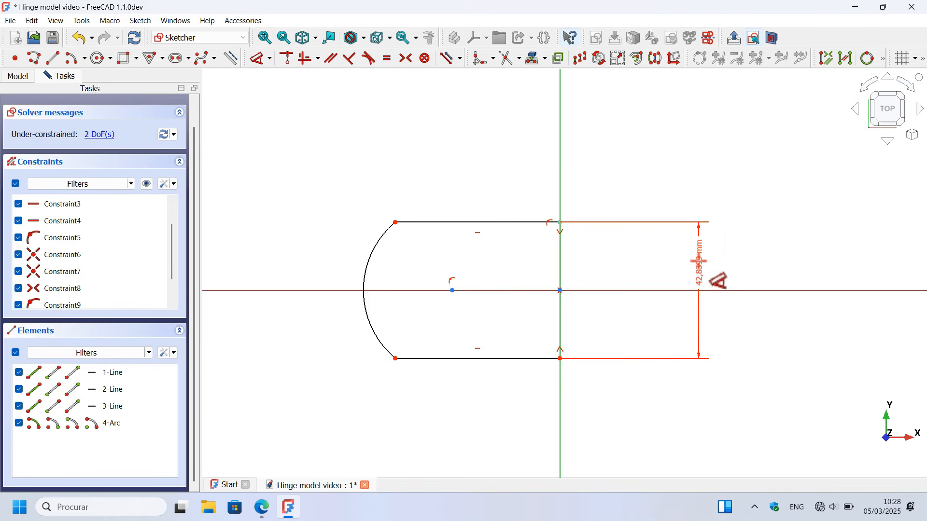
left_click(699, 275)
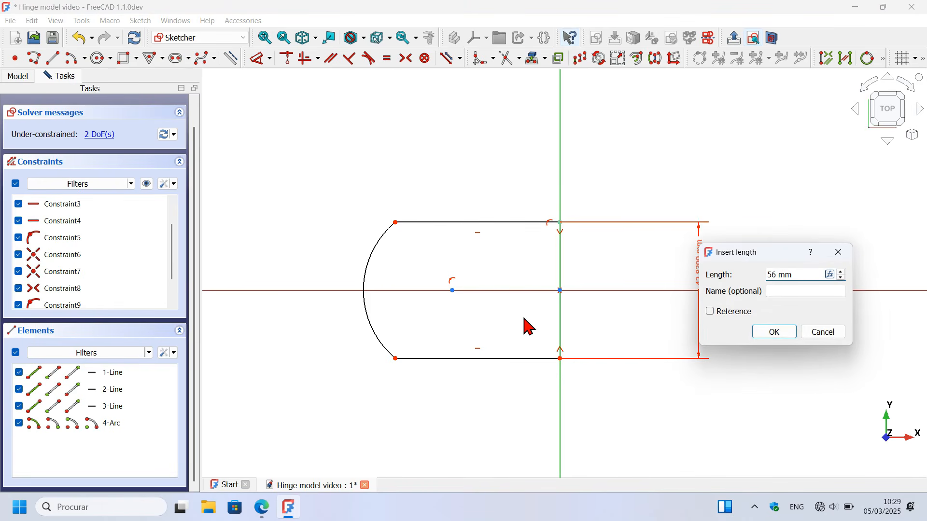
type("56")
left_click(775, 333)
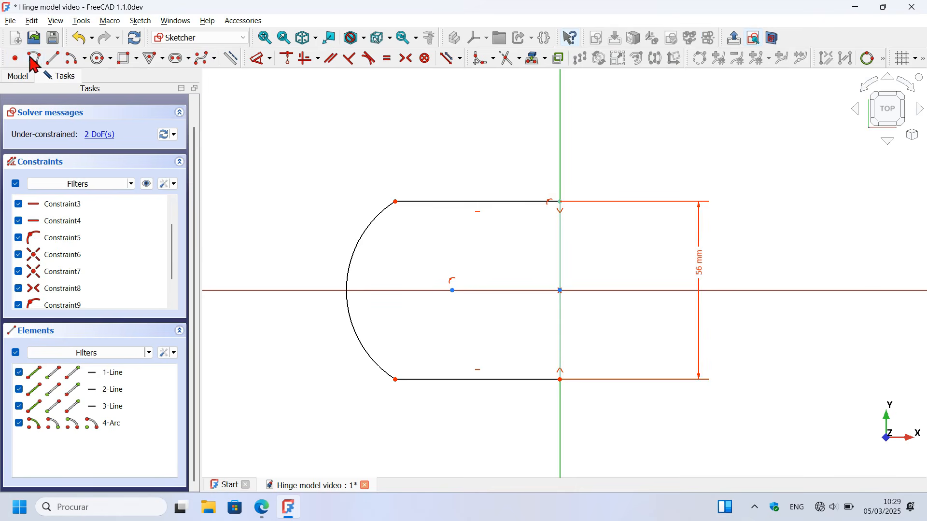
Place a point on the upper half of the left arc and constrain it to the horizontal axis
left_click(17, 58)
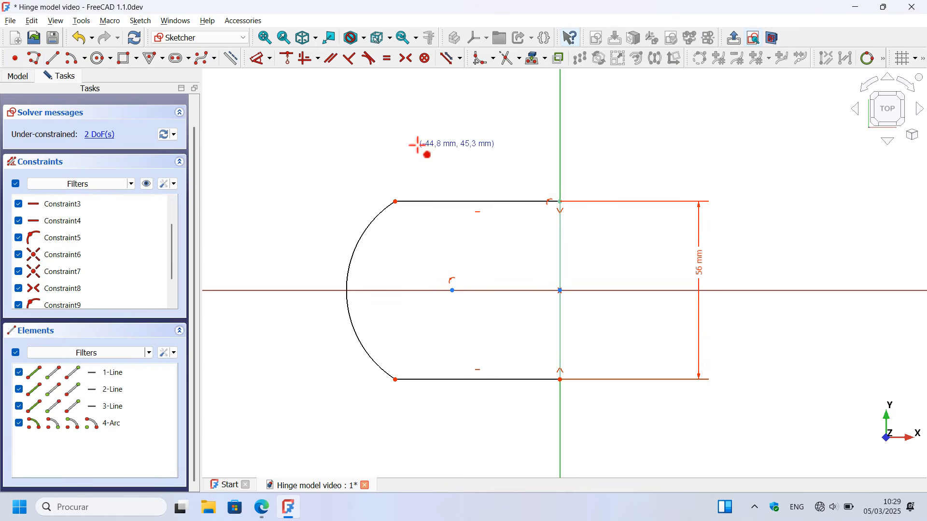
left_click(361, 239)
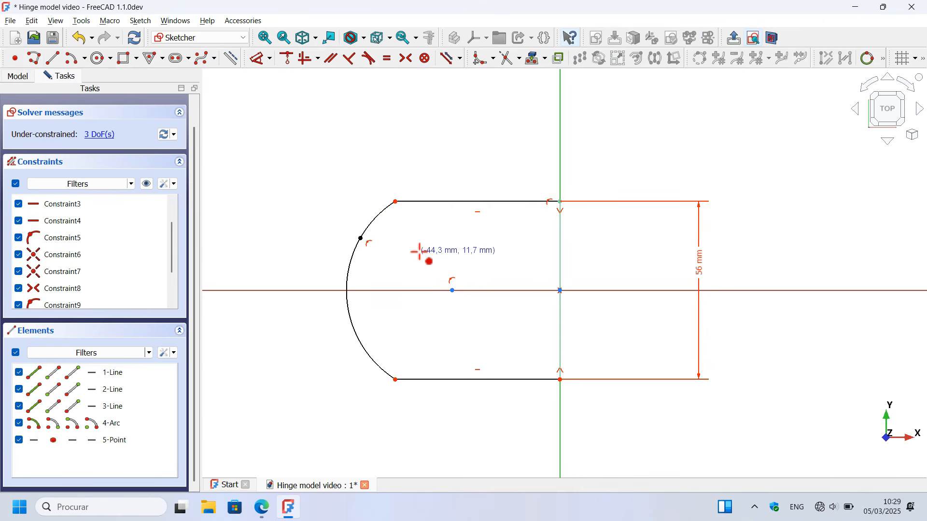
left_click(288, 59)
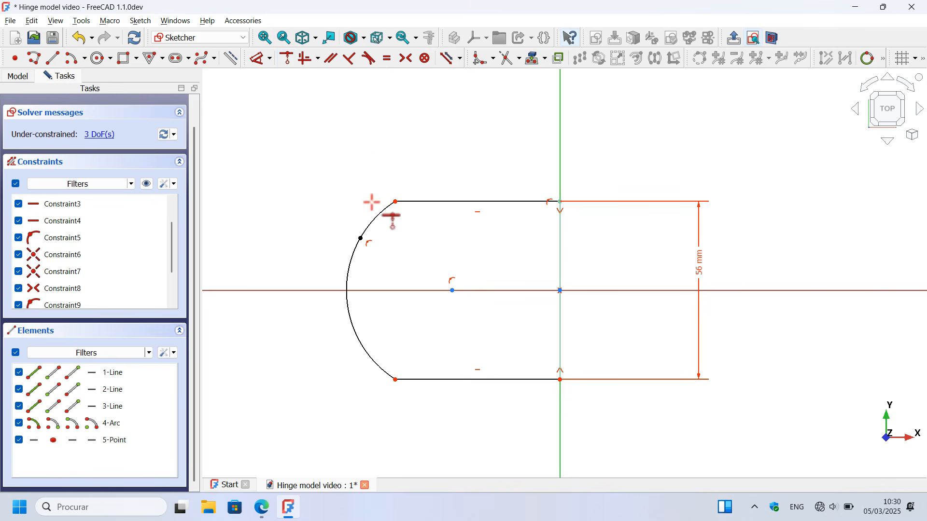
left_click(361, 239)
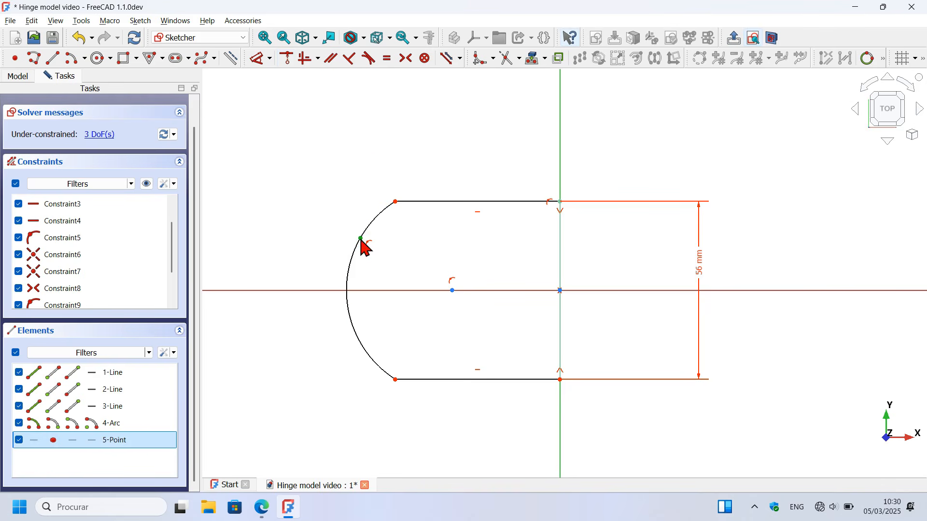
left_click(392, 290)
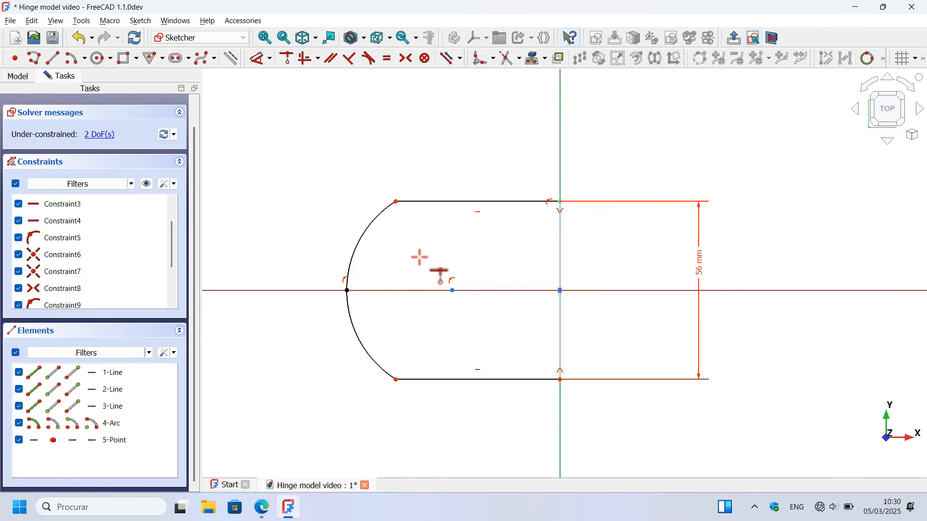
Dimension the horizontal distance between the arc's point and the right vertical line as 50 mm, following the PDF drawing
left_click(258, 59)
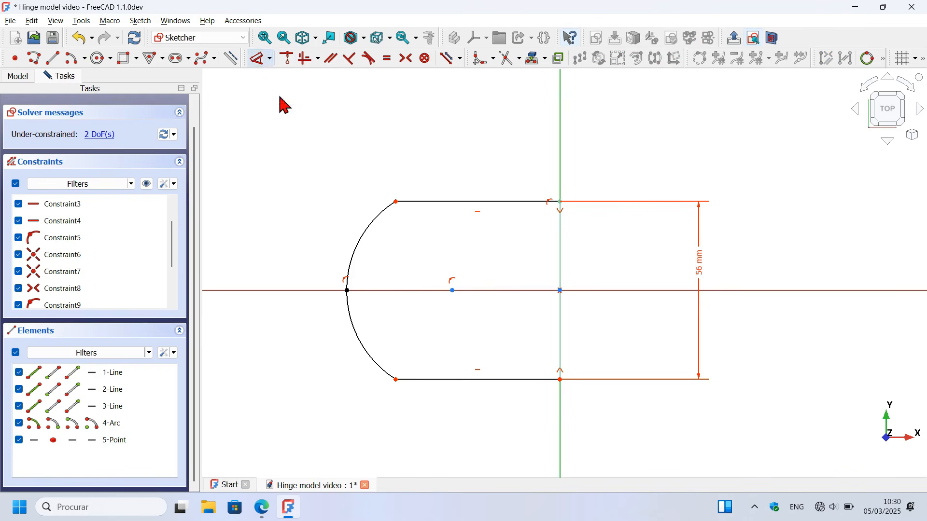
left_click(347, 290)
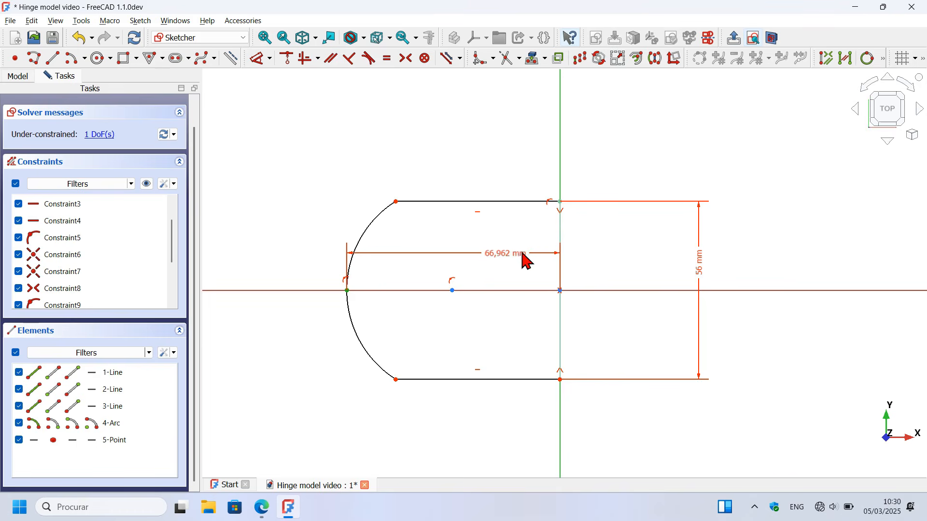
left_click(562, 252)
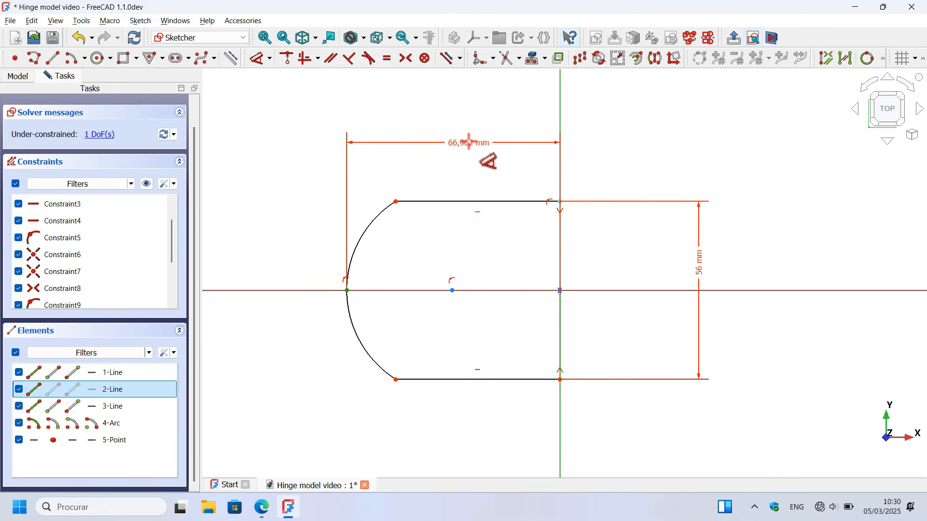
left_click(477, 148)
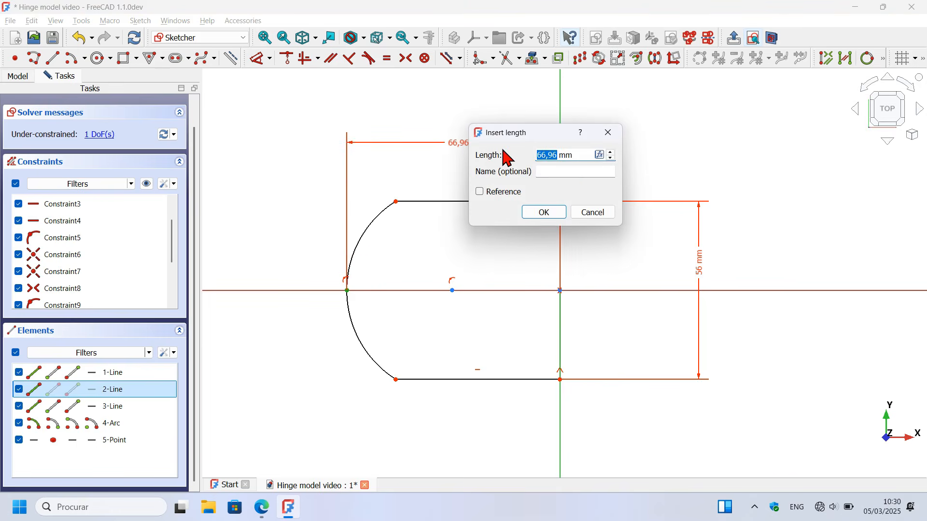
key("alt+Tab")
key("alt+Tab")
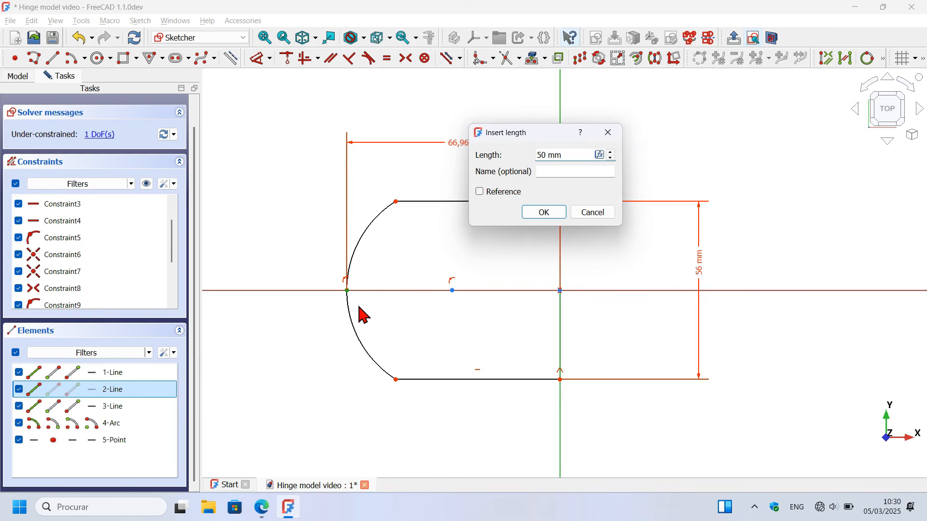
left_click(552, 215)
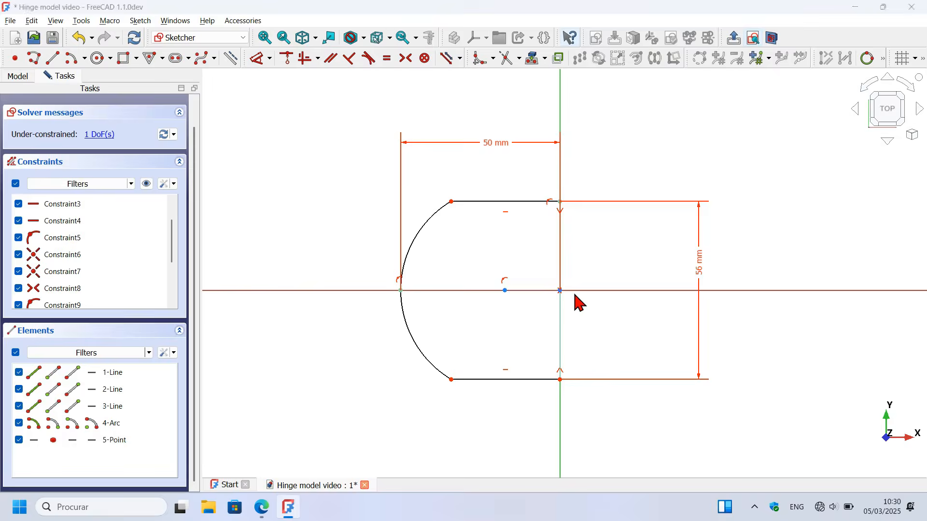
Check the corner rounding in the PDF drawing and fillet both corners where the left arc meets the horizontal lines
key("alt+Tab")
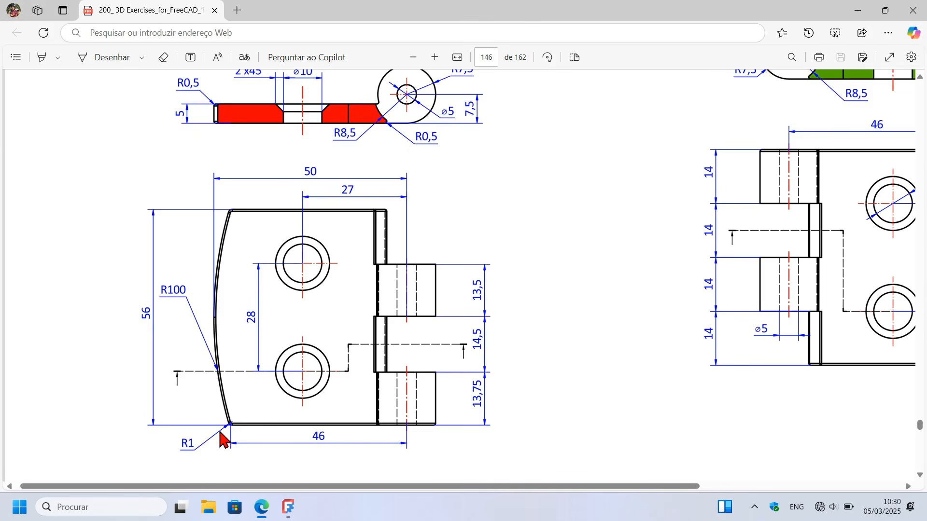
key("alt+Tab")
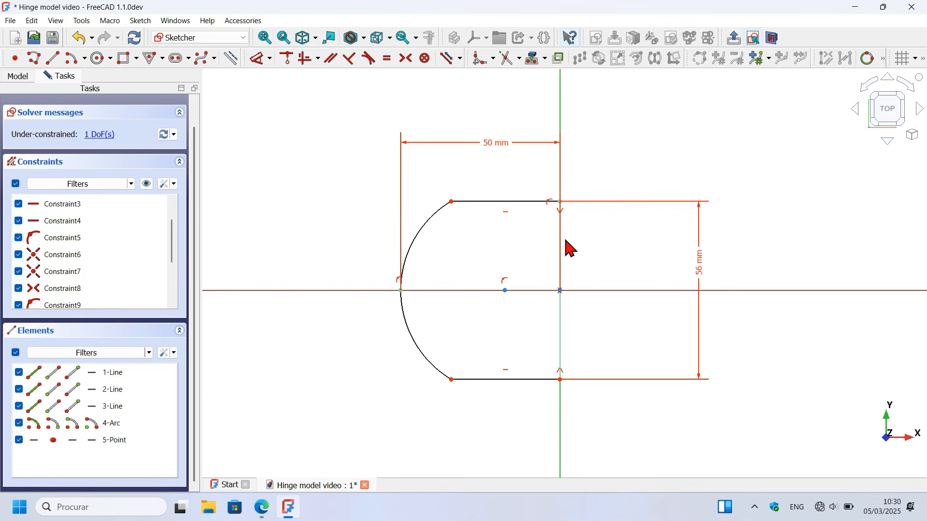
left_click(483, 60)
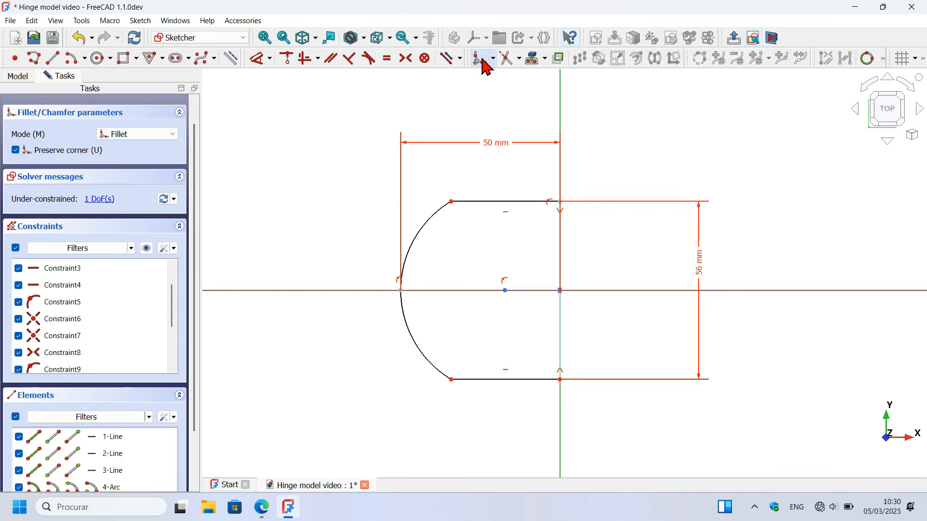
left_click(467, 202)
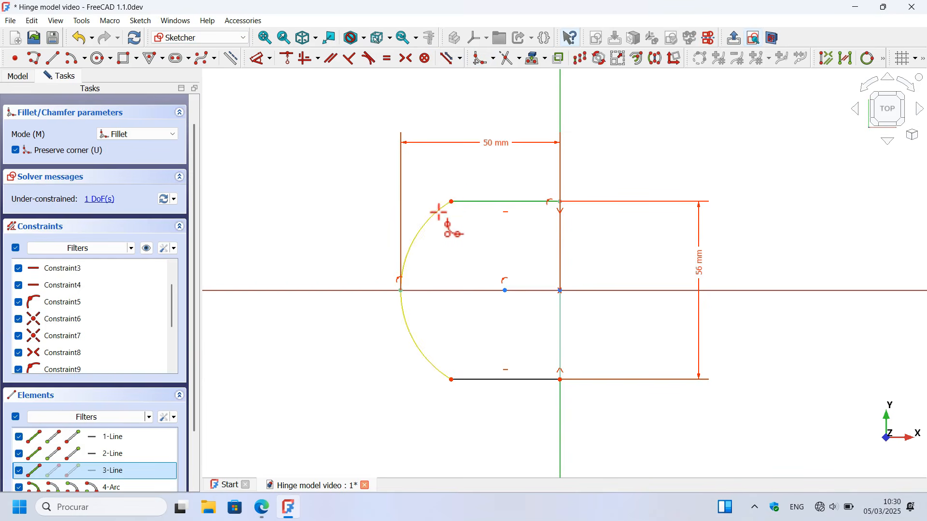
left_click(439, 212)
left_click(433, 366)
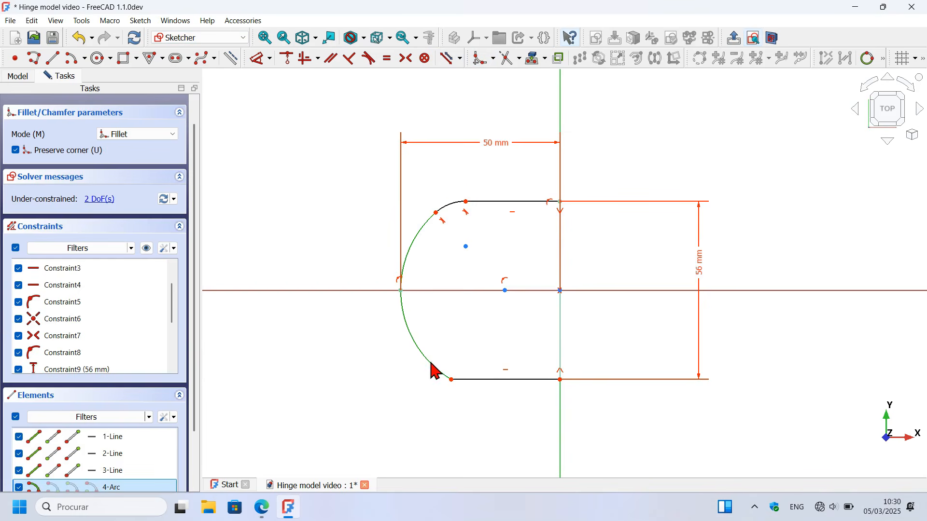
left_click(481, 381)
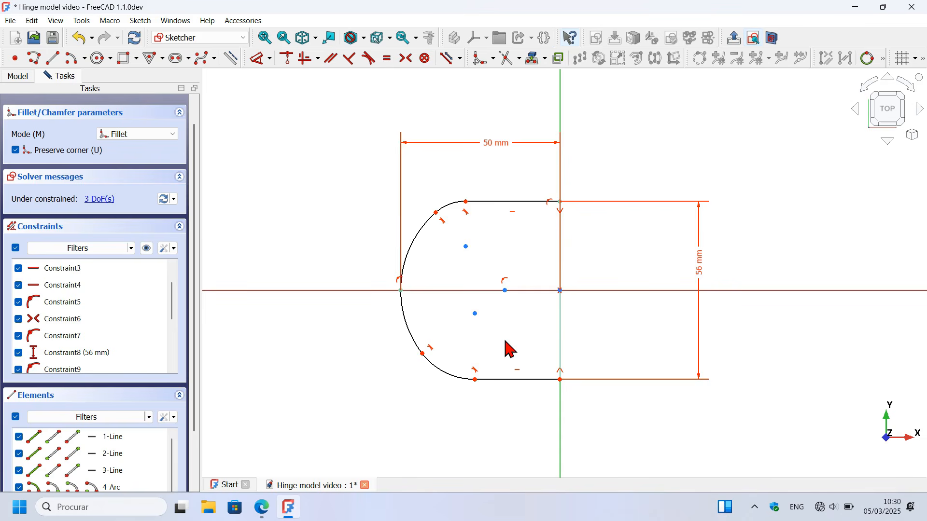
Apply an equal constraint to the upper and lower fillet arcs
scroll(499, 311, "up", 3)
left_click(387, 59)
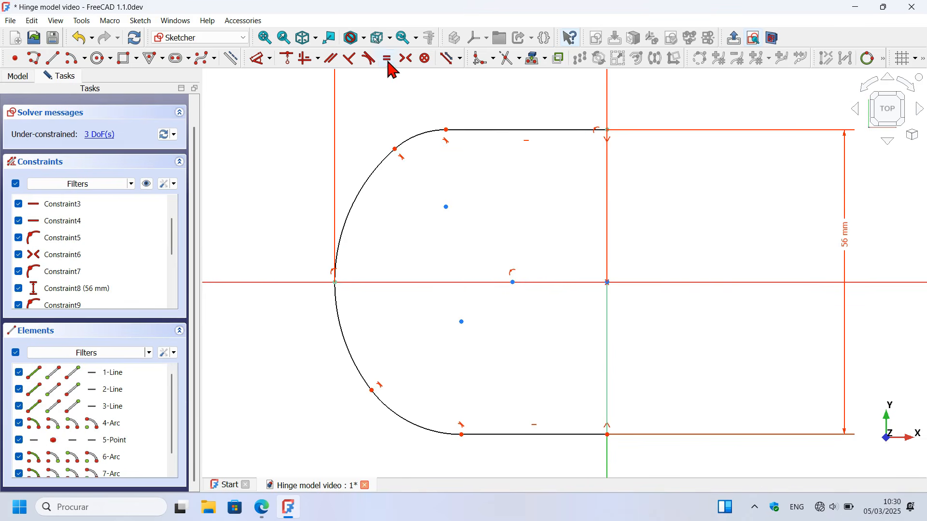
left_click(421, 134)
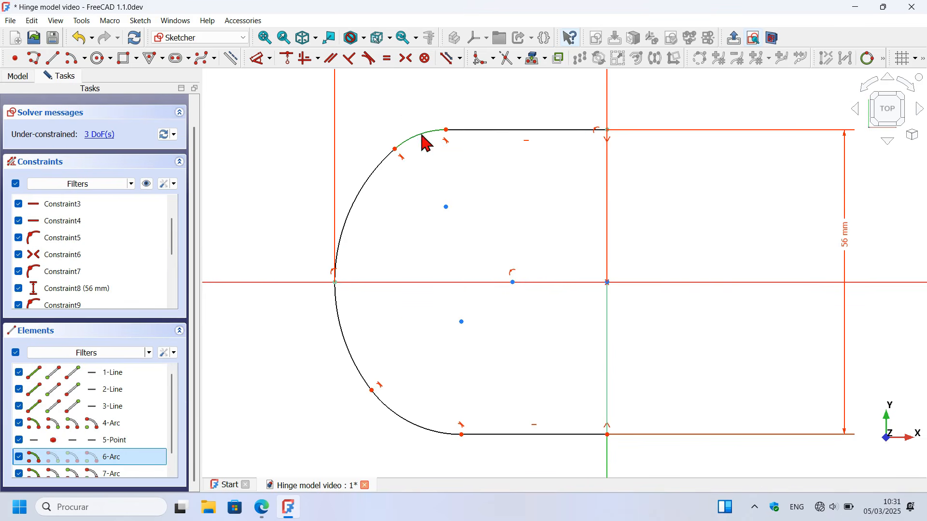
left_click(416, 423)
scroll(430, 357, "down", 3)
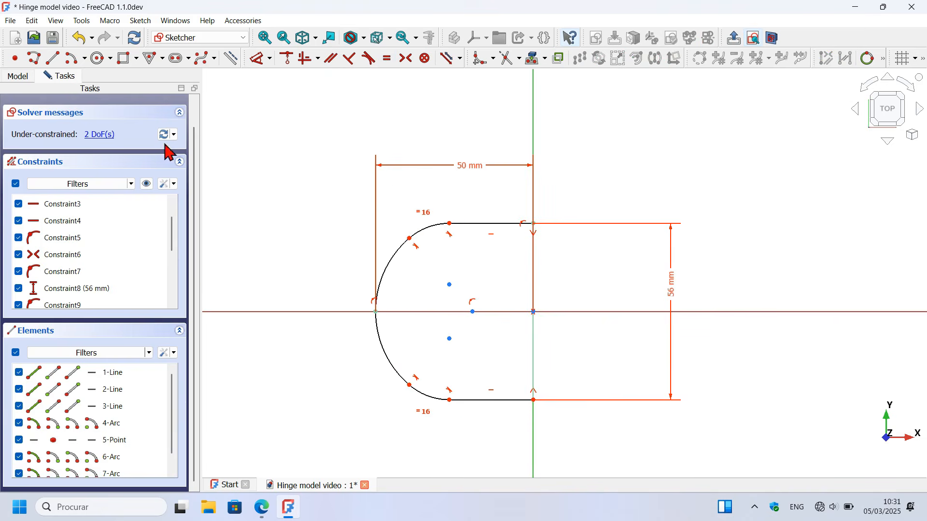
Dimension the radius of the upper fillet arc as 1 mm
left_click(256, 58)
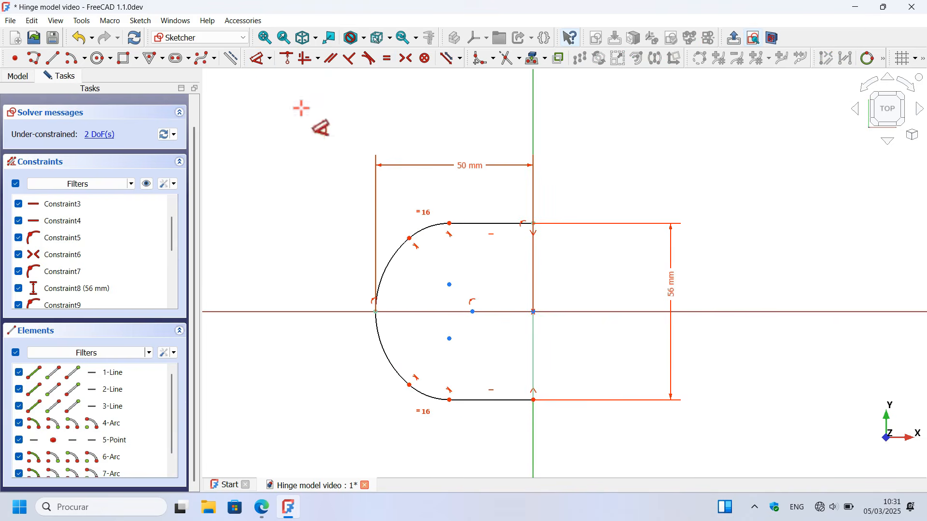
left_click(427, 227)
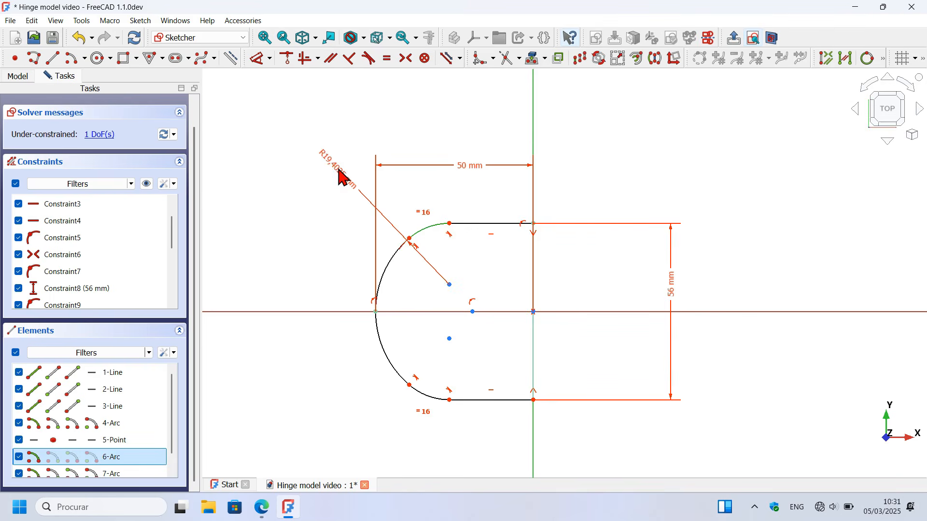
left_click(343, 177)
type("19,40")
key("Return")
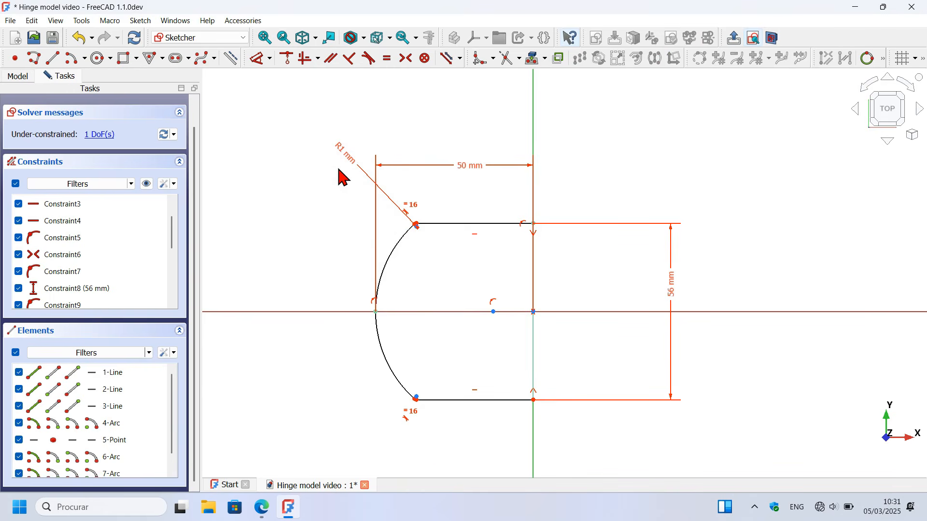
Check the PDF drawing and dimension the lower horizontal line's length as 46 mm
key("alt+Tab")
scroll(367, 348, "down", 1)
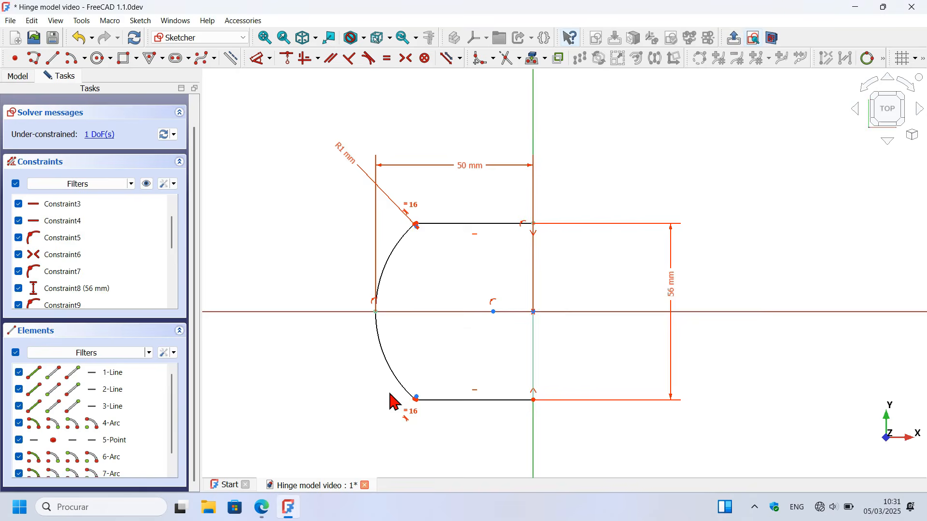
scroll(389, 404, "up", 6)
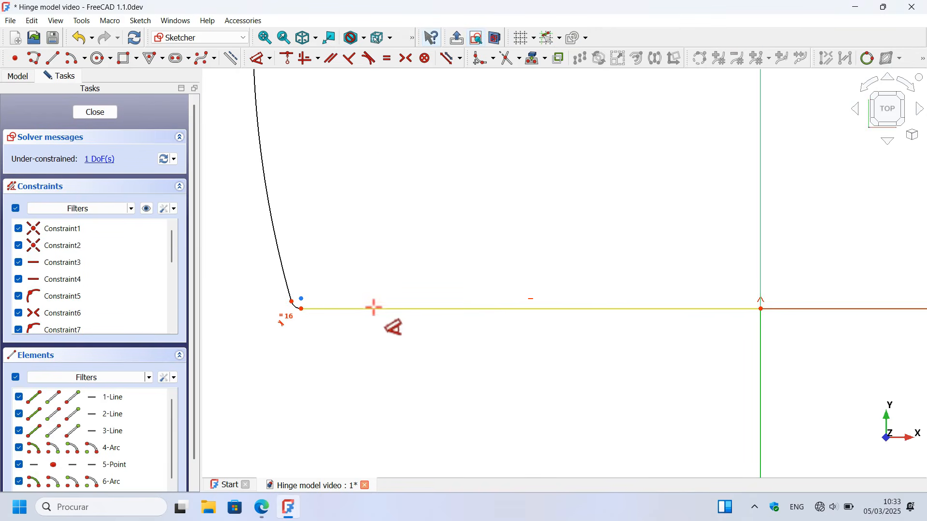
left_click(379, 307)
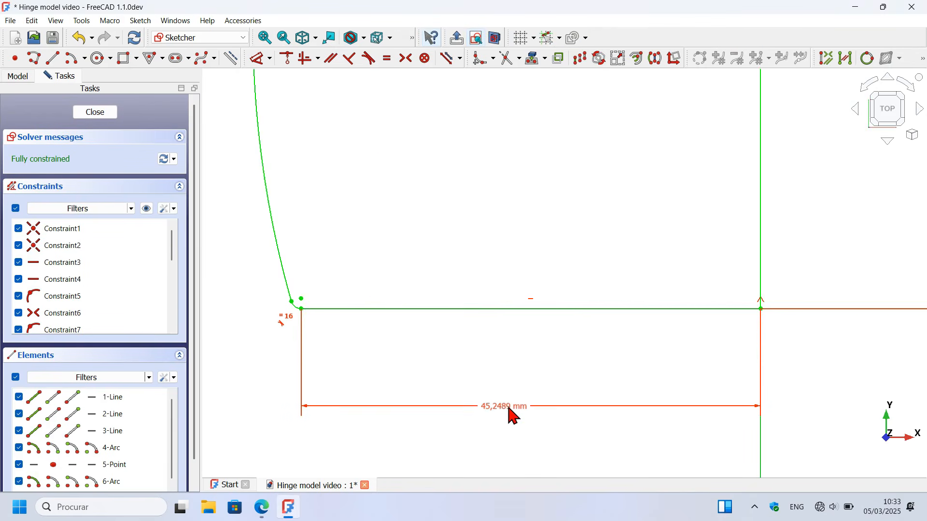
left_click(513, 413)
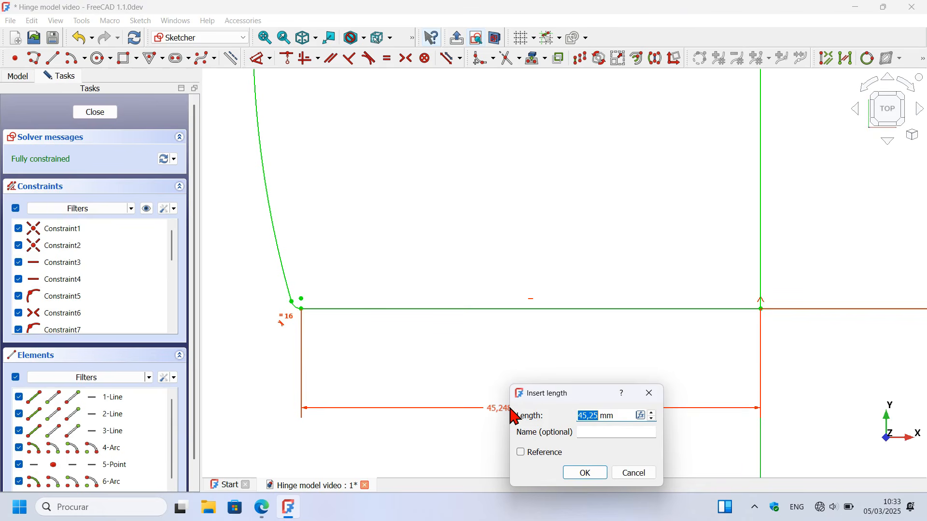
key("Return")
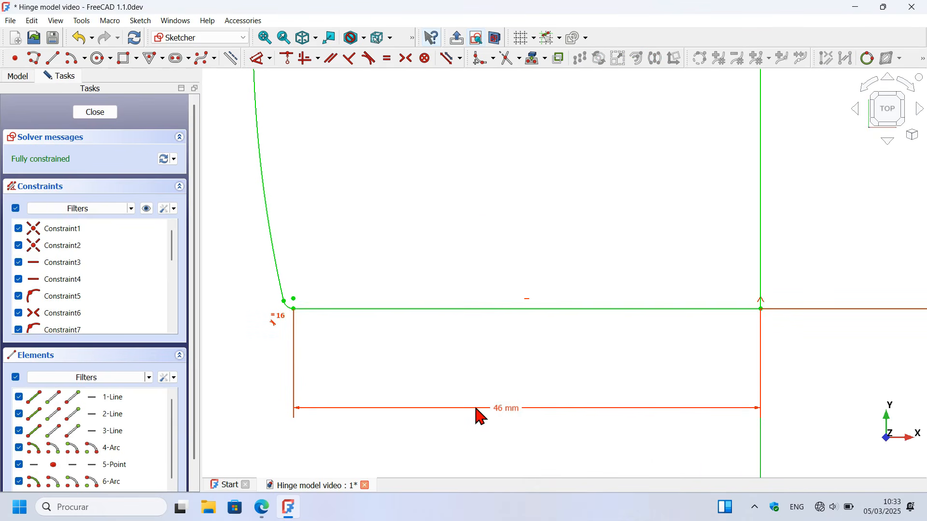
Close the blade profile sketch and fit the whole profile in the view
scroll(480, 416, "down", 8)
key("Escape")
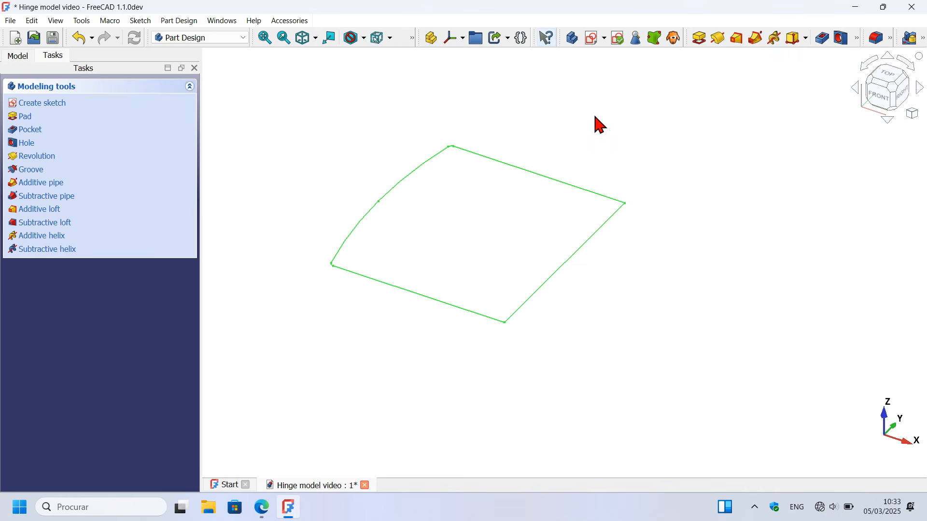
key("v")
key("f")
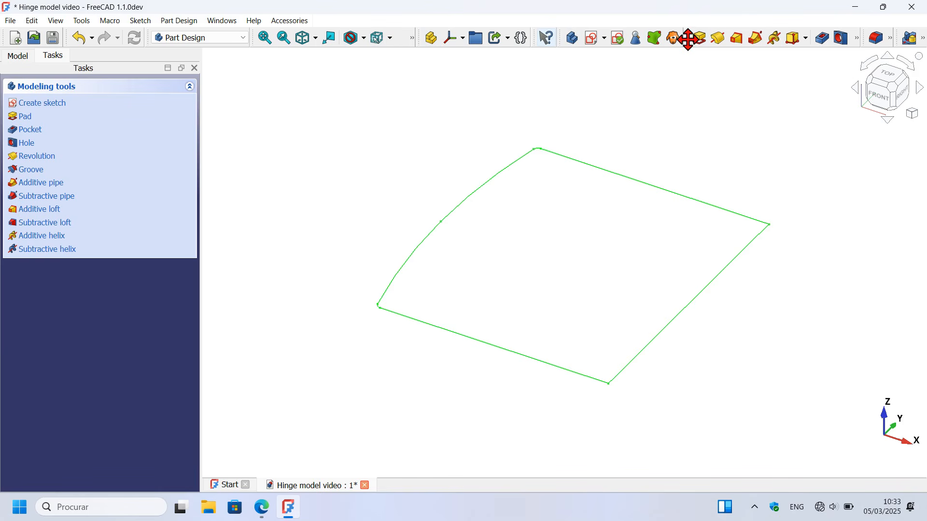
Move the Part Design modeling, dress-up and transformation toolbars into a second toolbar row, one after another
left_click_drag(688, 38, 7, 58)
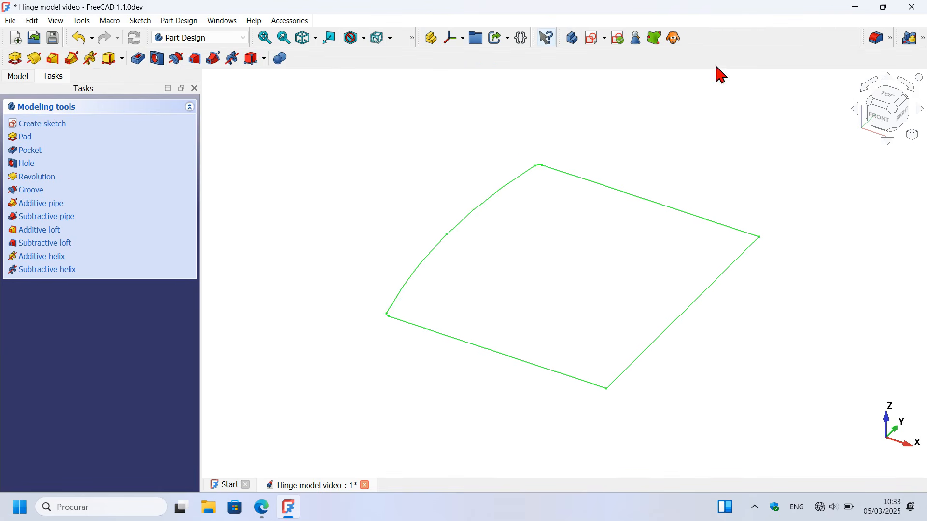
left_click_drag(865, 37, 431, 57)
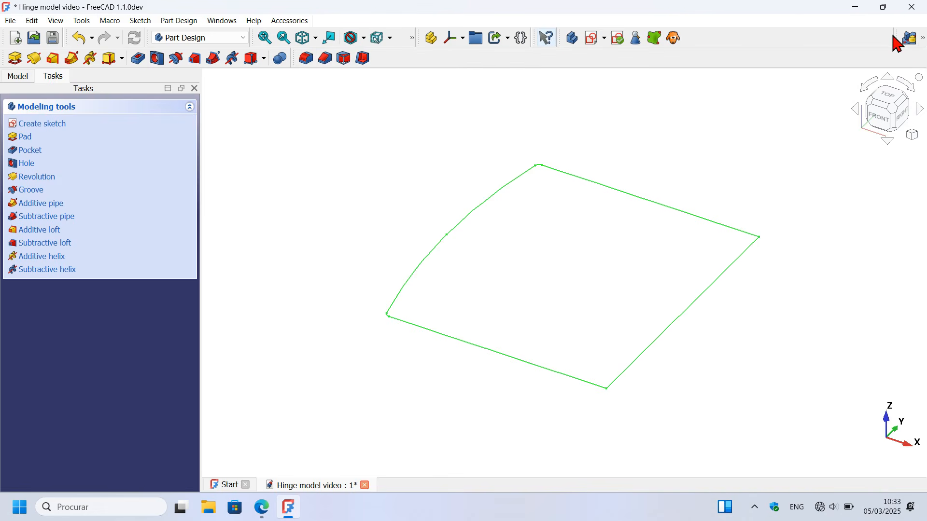
left_click_drag(898, 43, 472, 73)
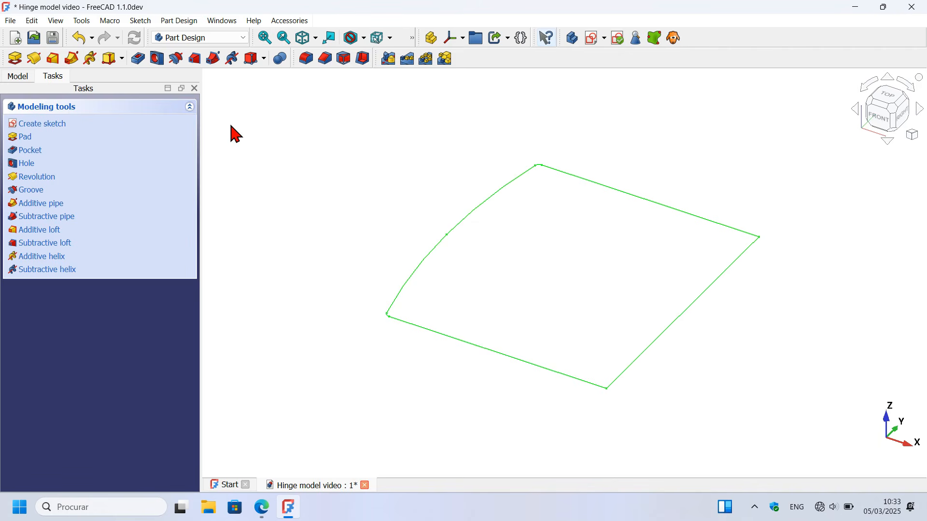
Pad the Left blade's profile sketch by 5 mm, following the thickness in the PDF drawing
left_click(22, 77)
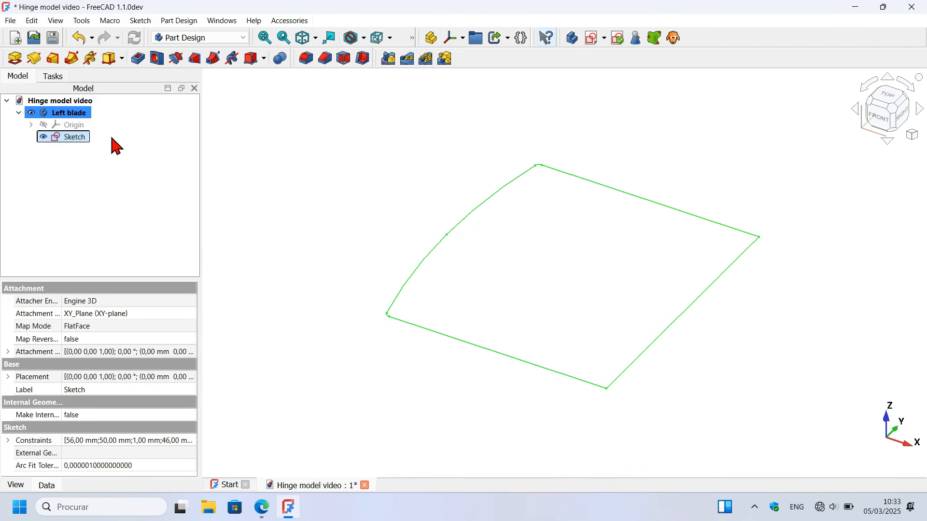
left_click(15, 58)
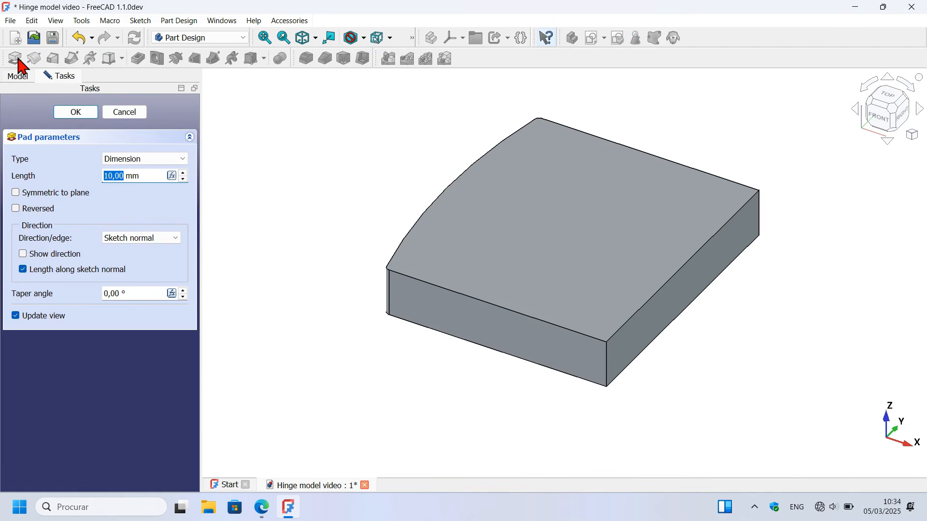
left_click_drag(149, 175, 47, 176)
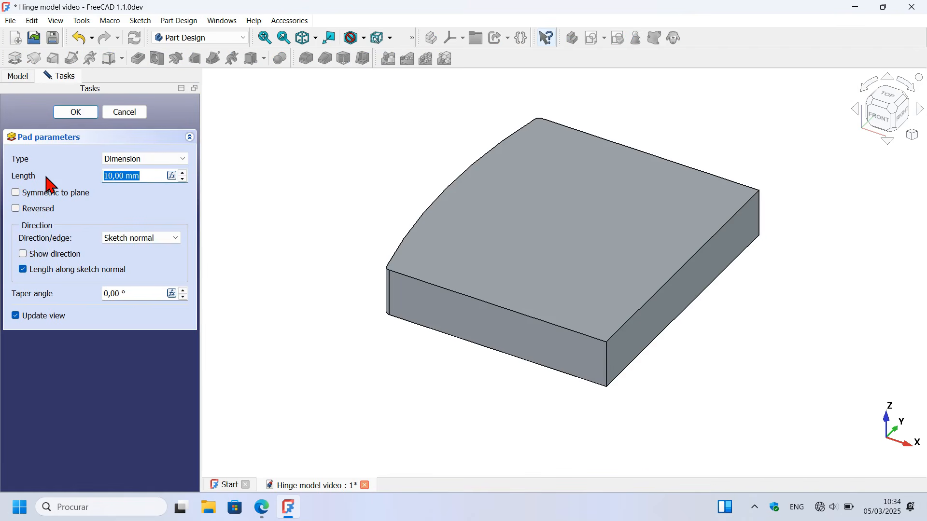
key("alt+Tab")
scroll(223, 287, "up", 5)
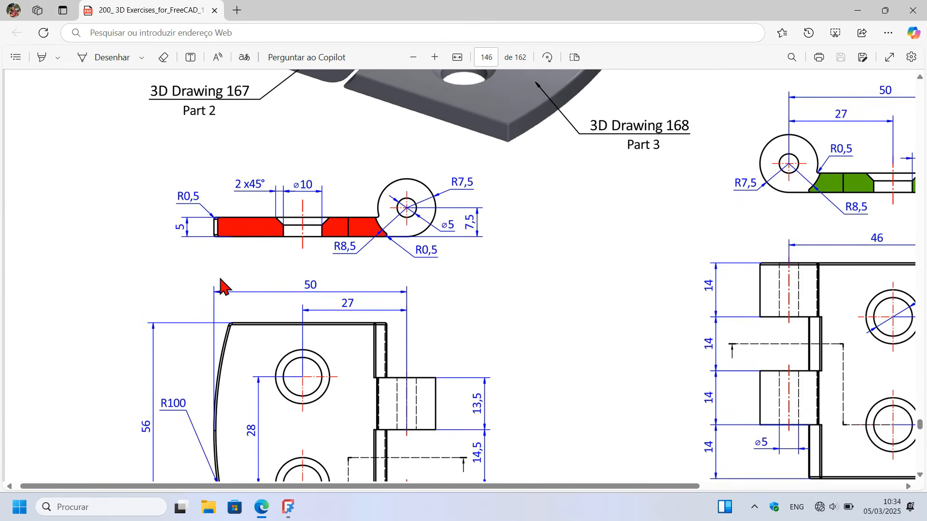
key("alt+Tab")
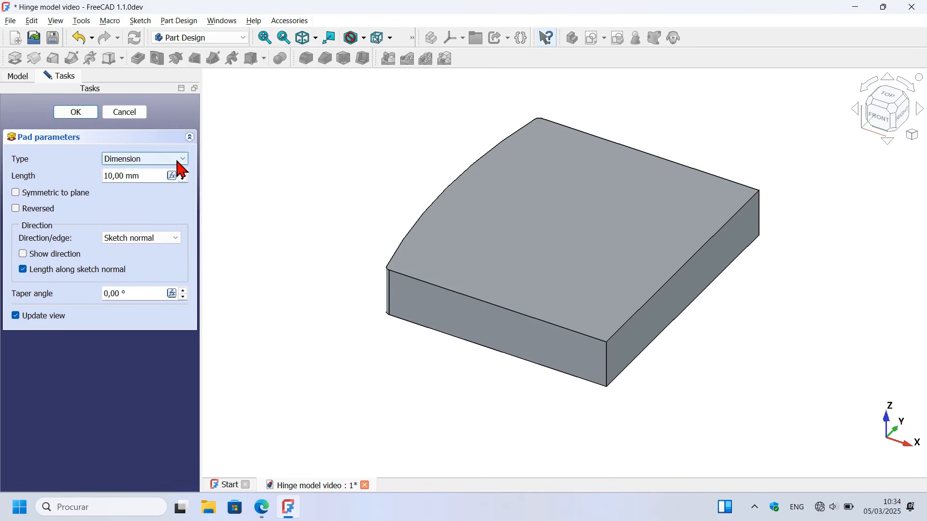
type("5")
key("Return")
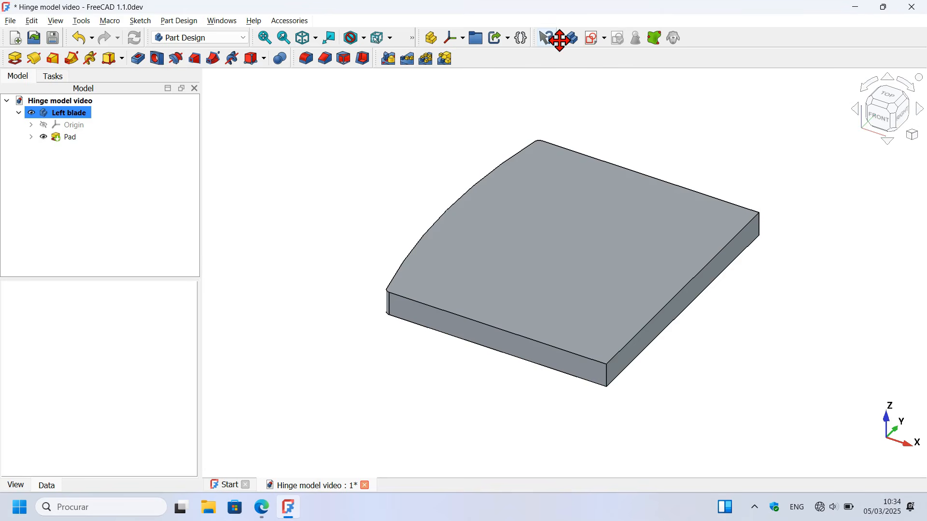
Move the Part Design helper toolbar to the start of the second toolbar row and create a sketch on the XZ plane
mouse_move(560, 38)
left_mouse_down()
mouse_move(224, 76)
mouse_move(54, 81)
mouse_move(13, 60)
left_mouse_up()
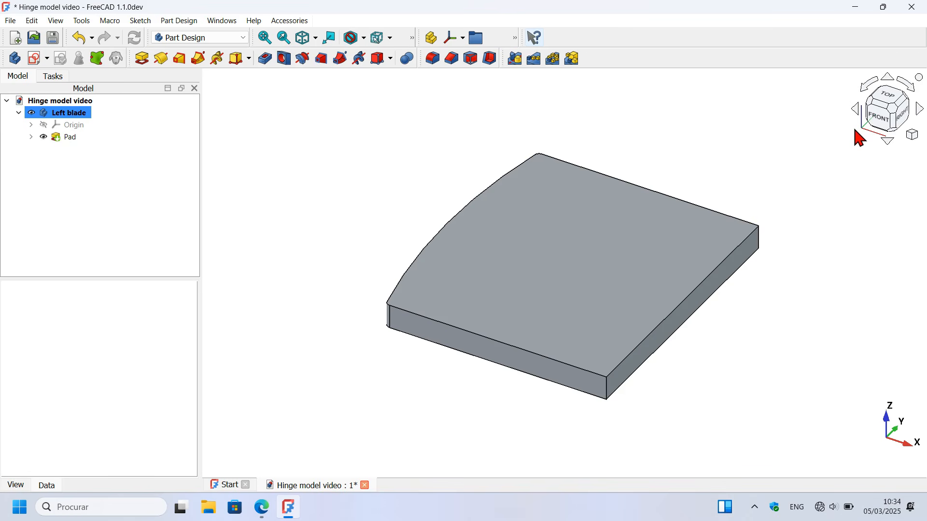
left_click(36, 58)
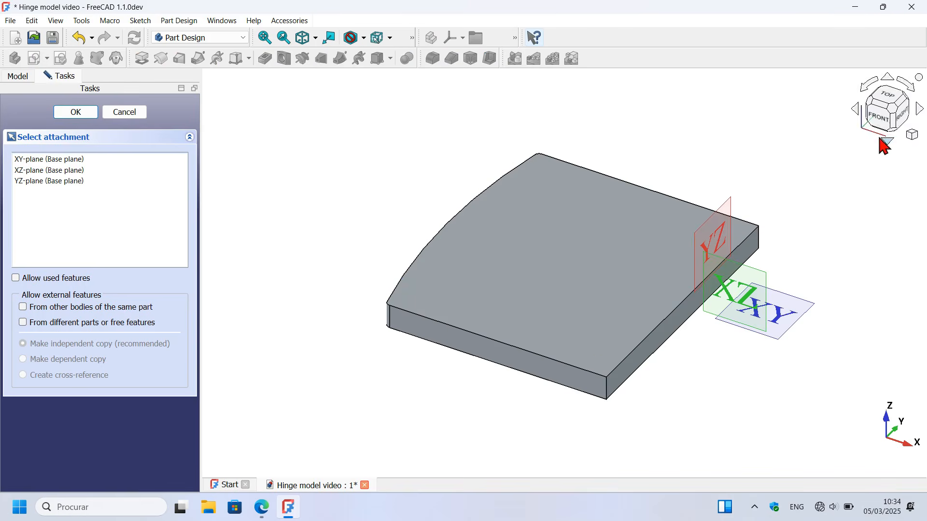
left_click(741, 274)
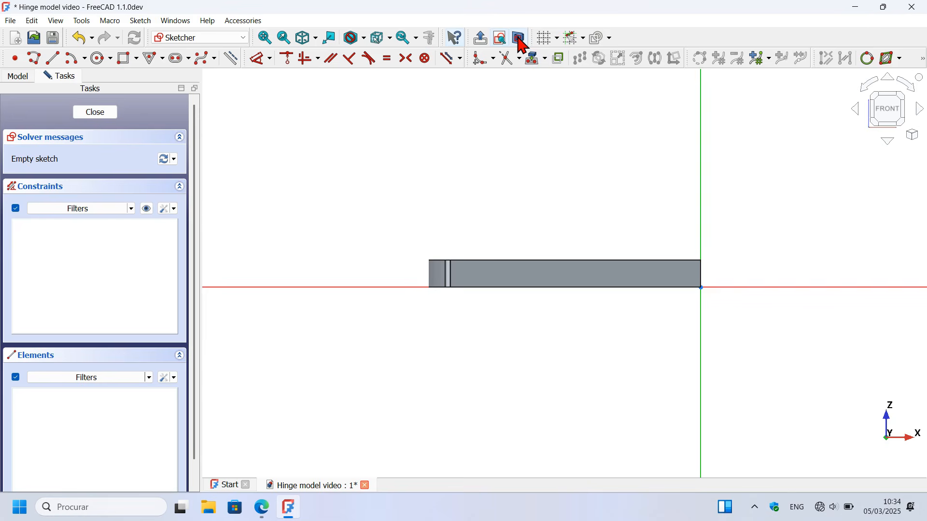
Turn on the section view and draw a circle about 24.6 mm in diameter, centred on the vertical axis and passing through the origin
left_click(519, 39)
scroll(796, 184, "up", 1)
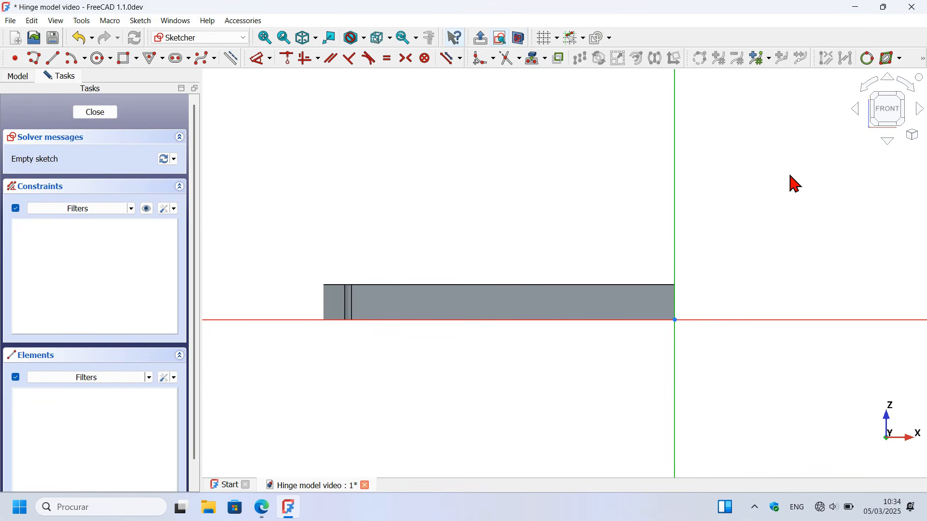
left_click(100, 59)
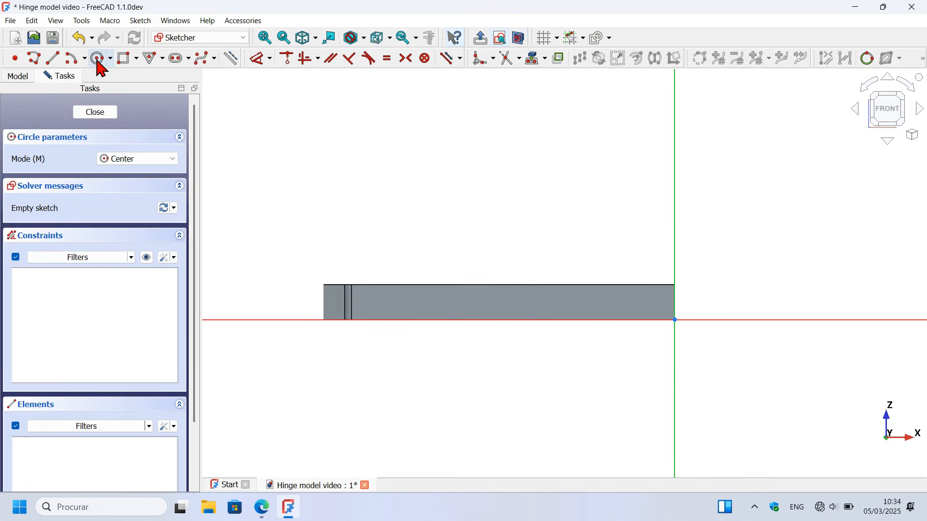
left_click(675, 234)
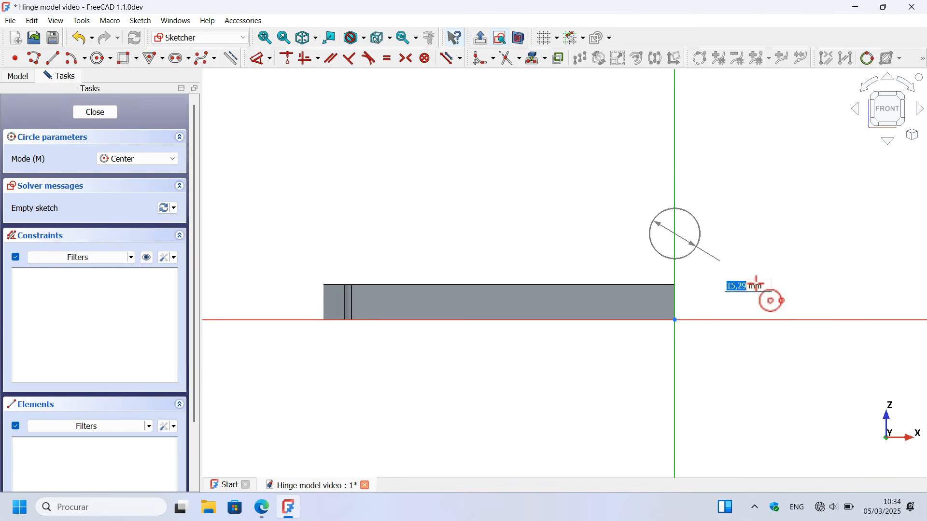
left_click(675, 319)
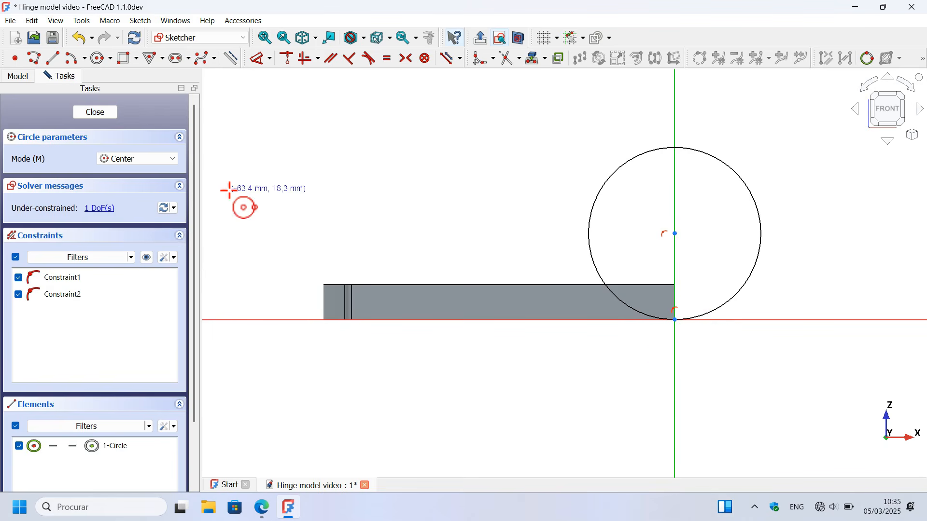
scroll(401, 204, "down", 3)
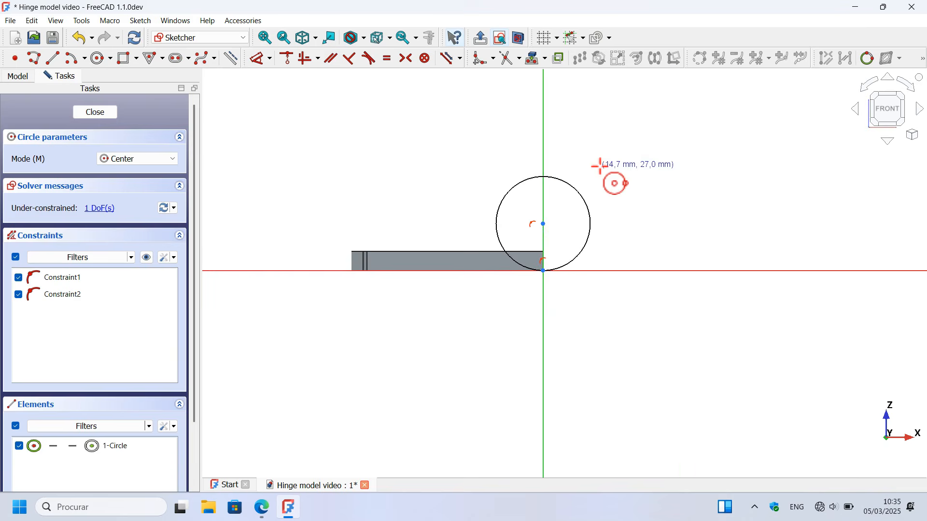
scroll(601, 164, "up", 2)
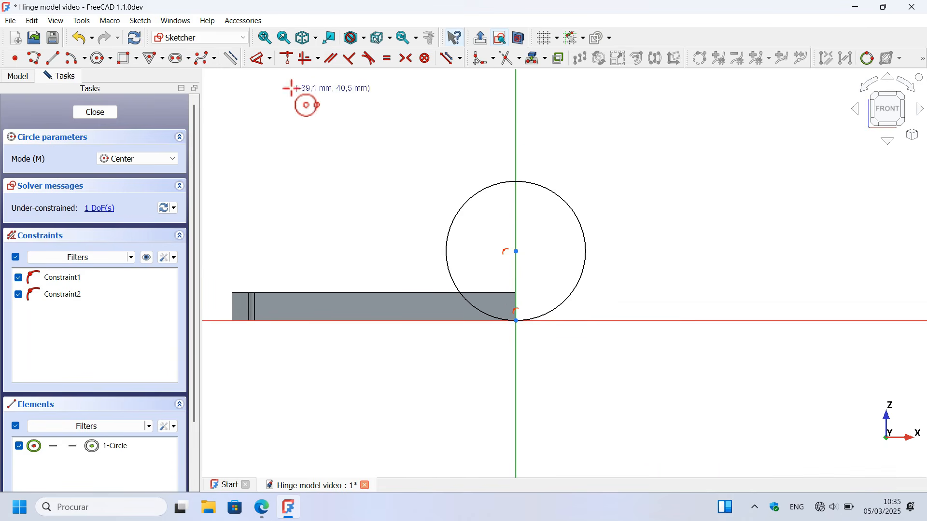
Dimension the circle's diameter as 15 mm, following the knuckle radius in the PDF drawing
left_click(257, 58)
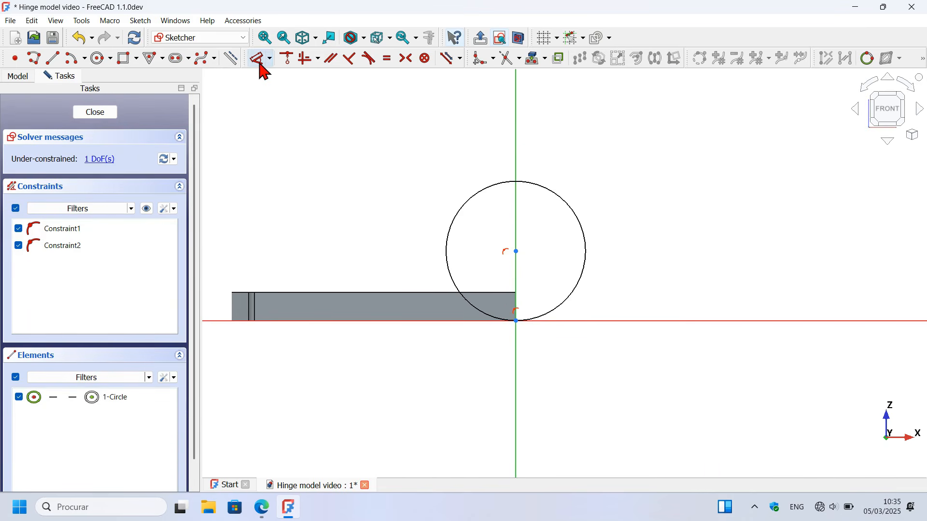
left_click(578, 216)
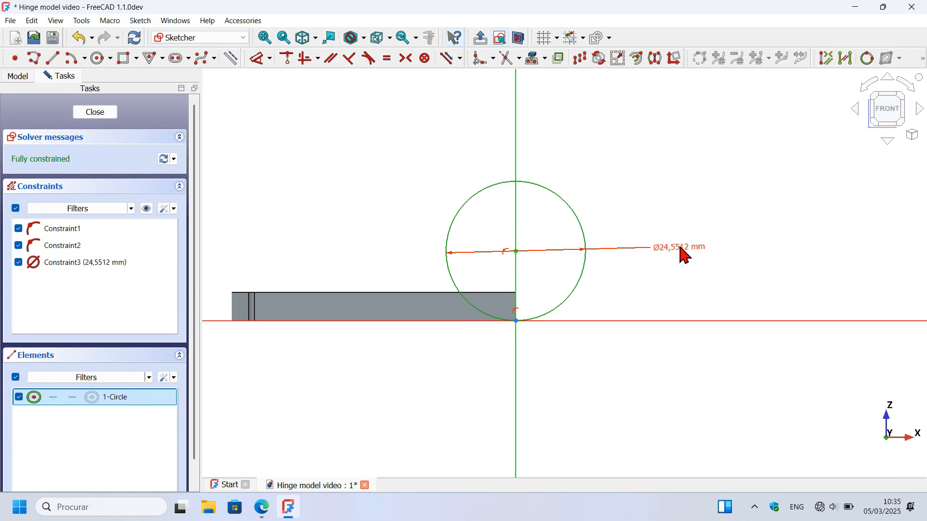
left_click(680, 255)
key("alt+Tab")
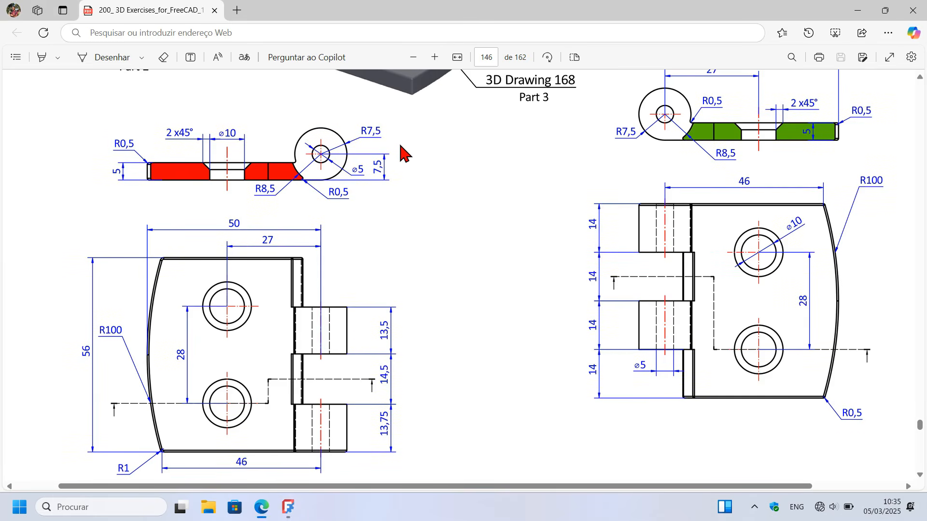
key("alt+Tab")
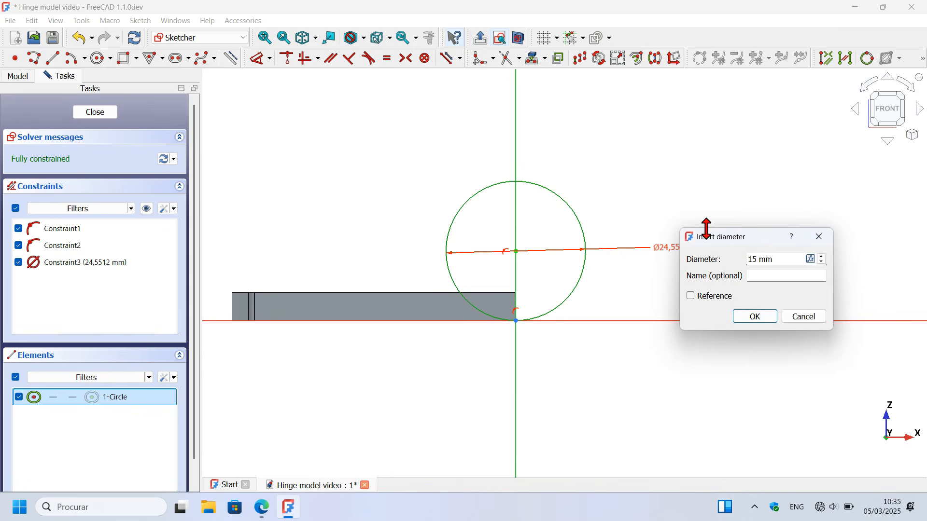
key("Return")
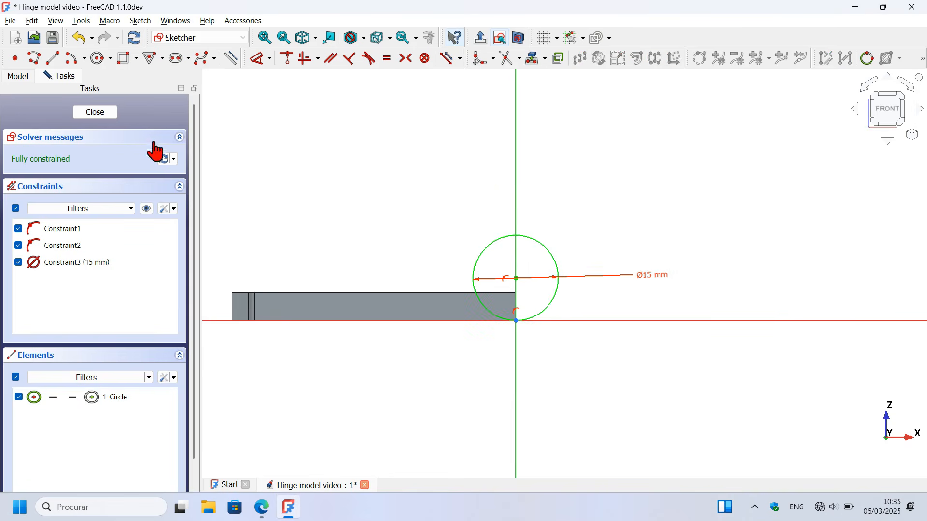
Close the 15 mm circle sketch and pad it 56 mm, symmetric to the sketch plane, to form the knuckle cylinder
left_click(109, 112)
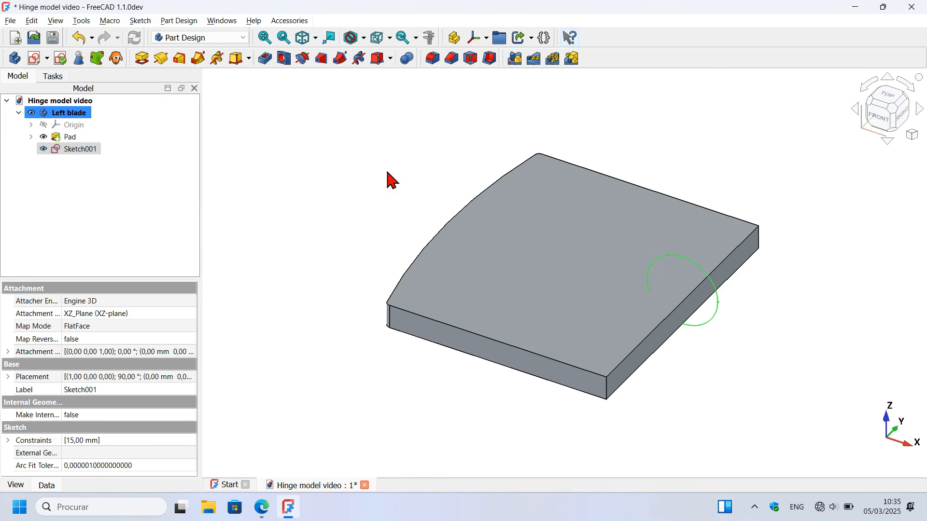
left_click(144, 61)
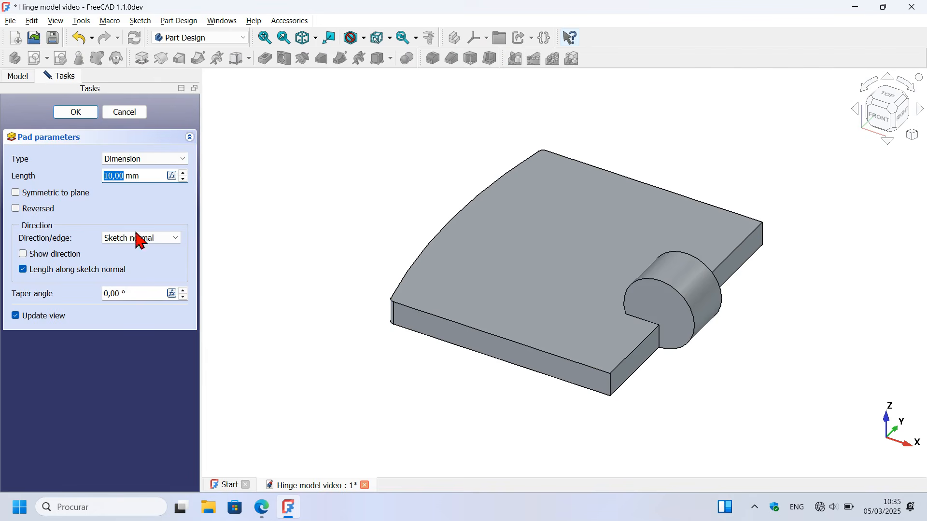
left_click(76, 194)
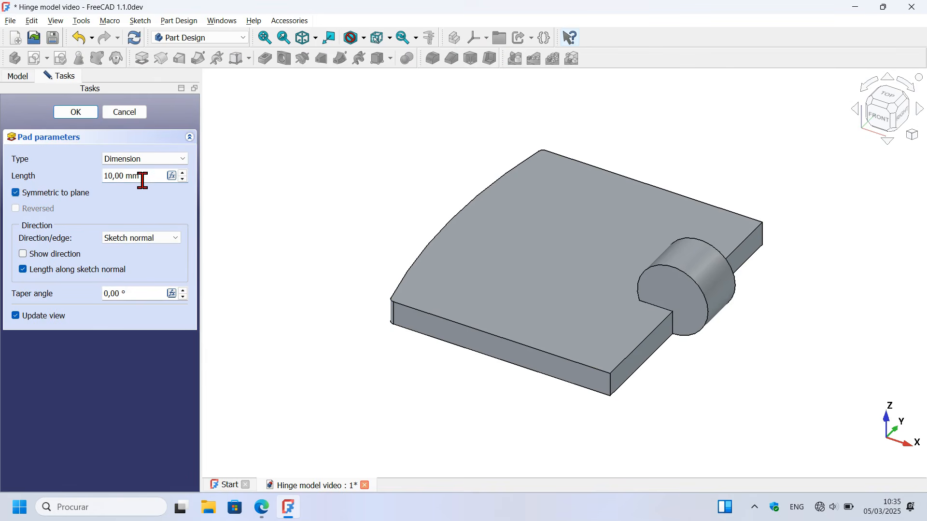
left_click_drag(146, 180, 59, 176)
type("56")
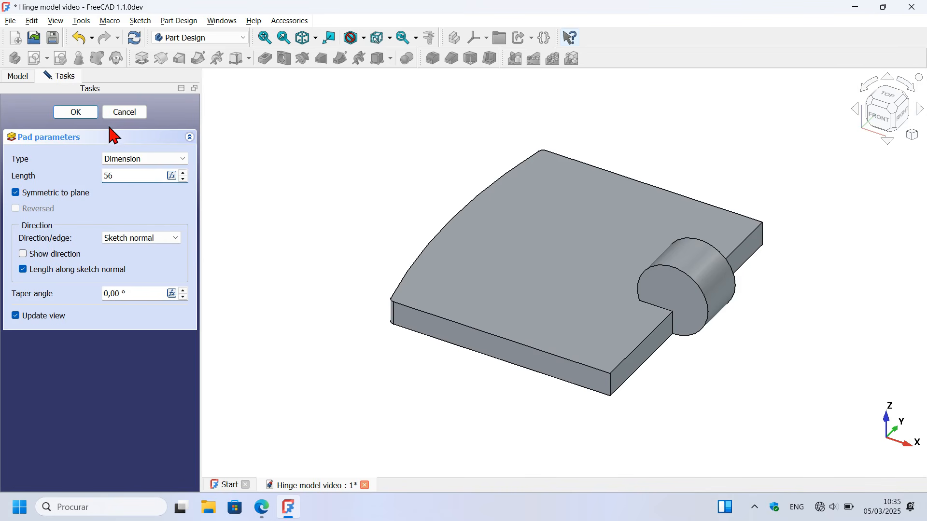
left_click(82, 115)
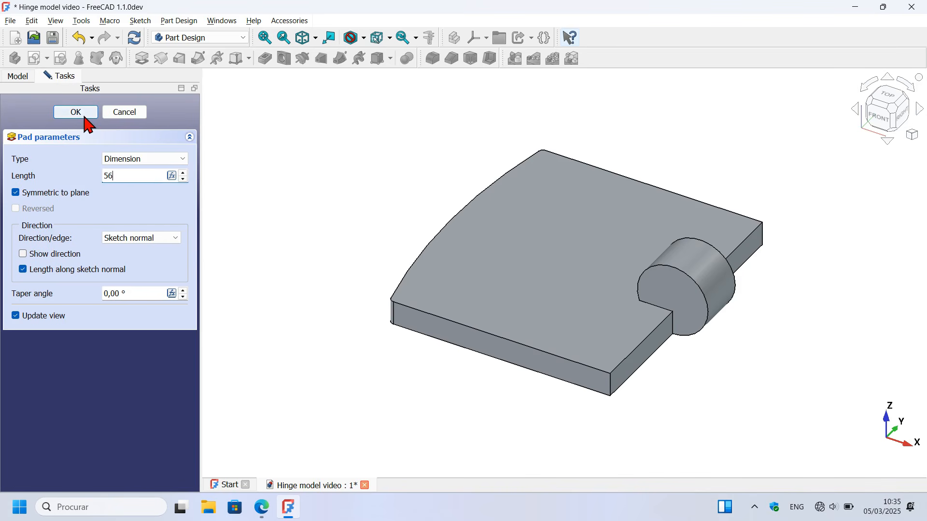
middle_click_drag(312, 332, 615, 451)
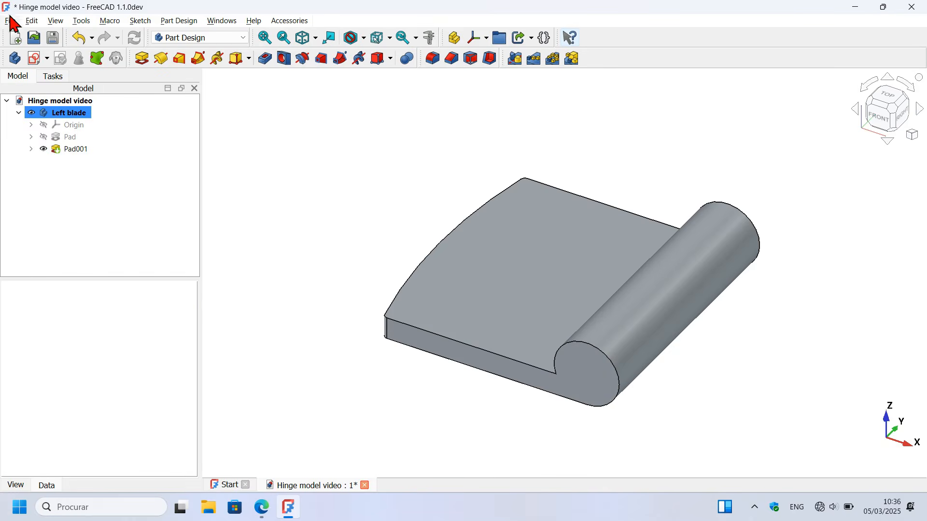
Set the 3D view's anti-aliasing to MSAA 8x in the display preferences
left_click(31, 21)
left_click(106, 301)
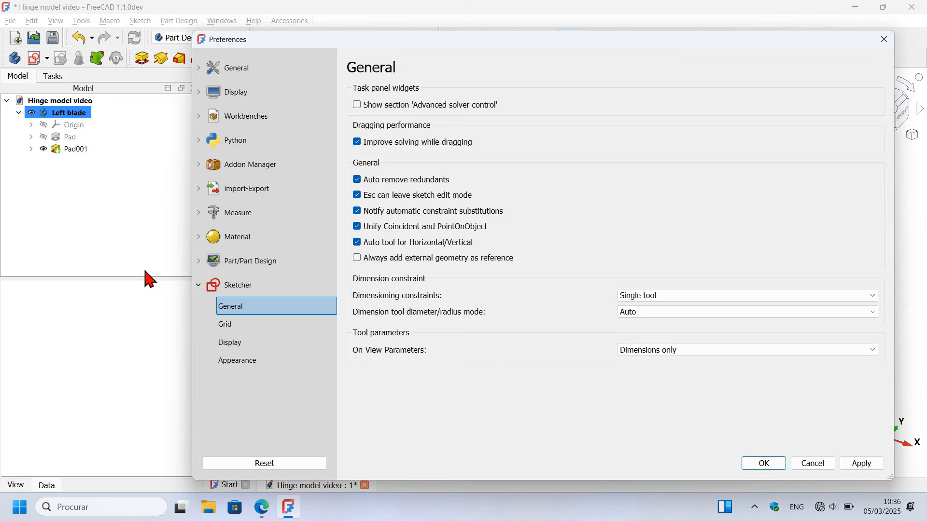
left_click(257, 96)
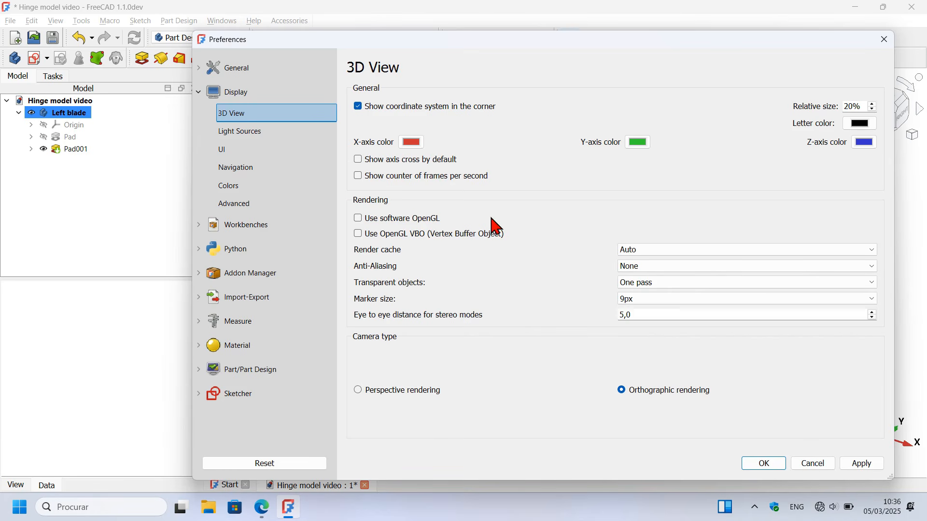
left_click(724, 267)
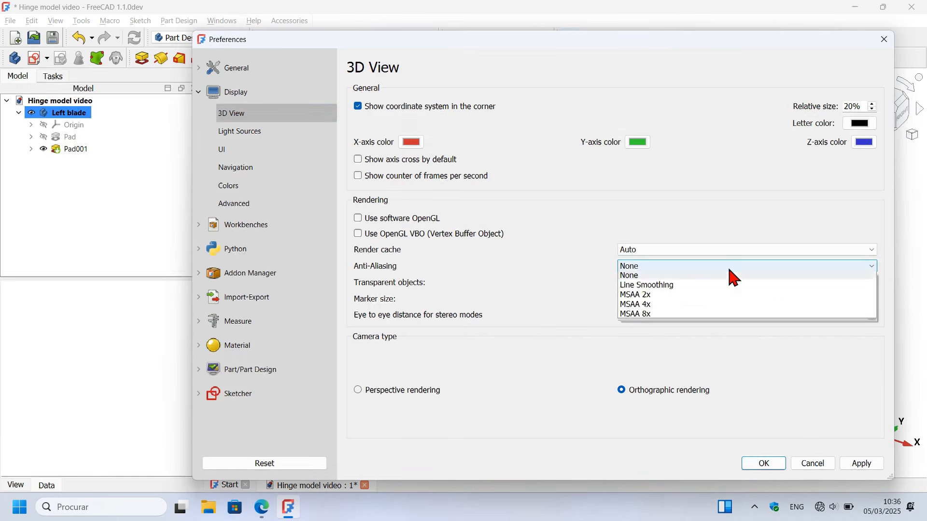
left_click(654, 317)
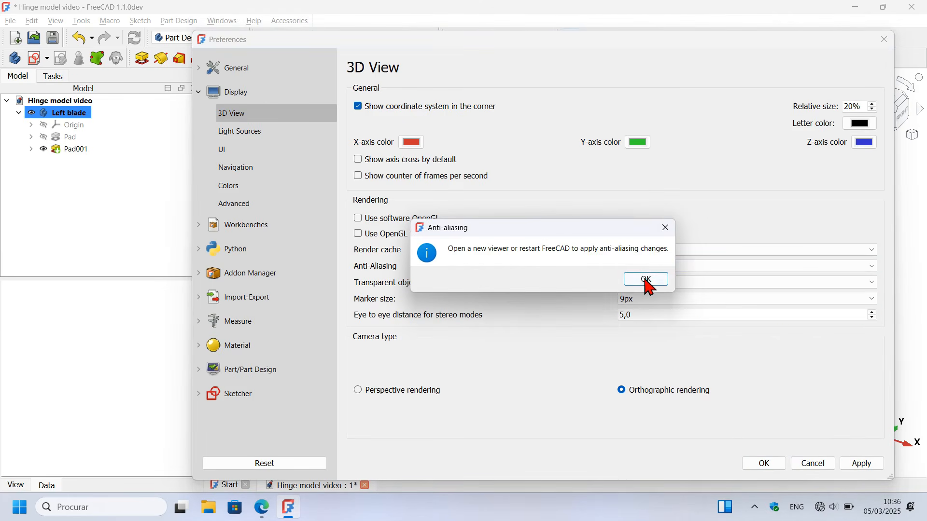
left_click(647, 280)
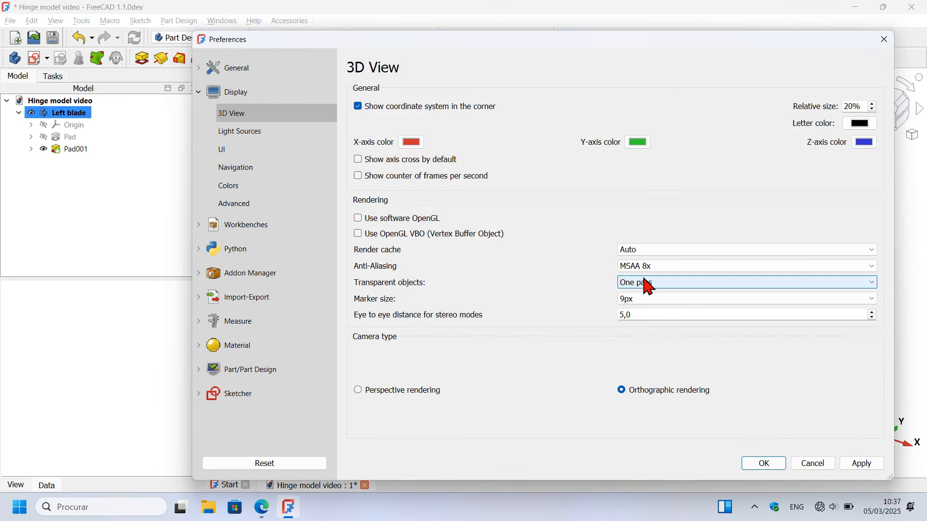
left_click(762, 466)
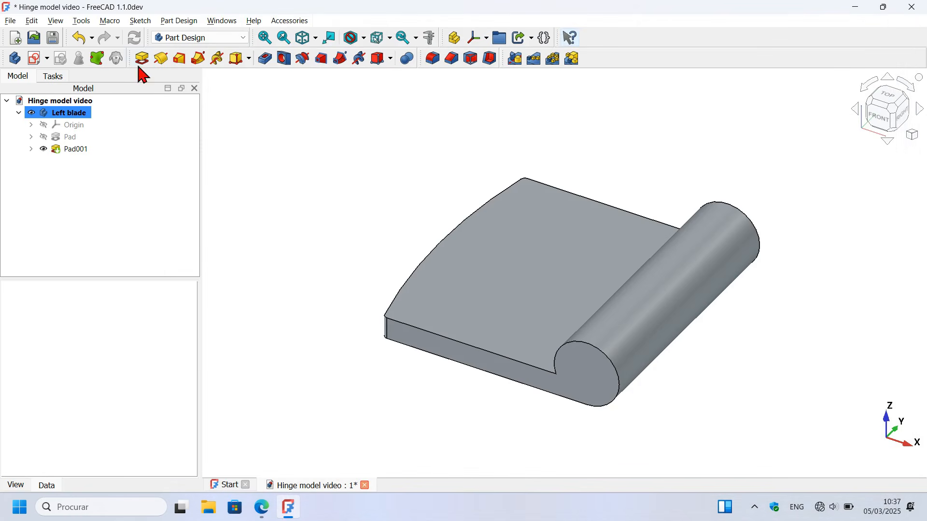
Save the document, restart FreeCAD and reopen the recent file Hinge model video
left_click(52, 39)
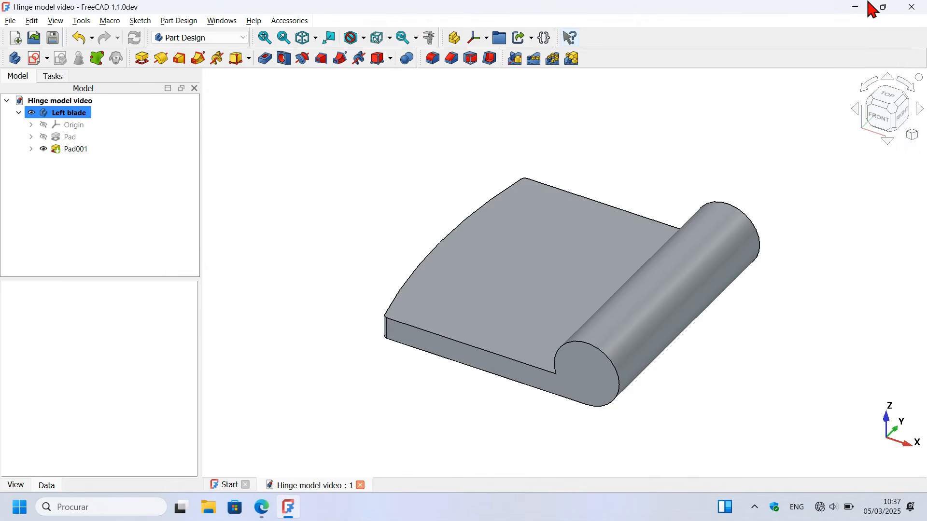
left_click(913, 6)
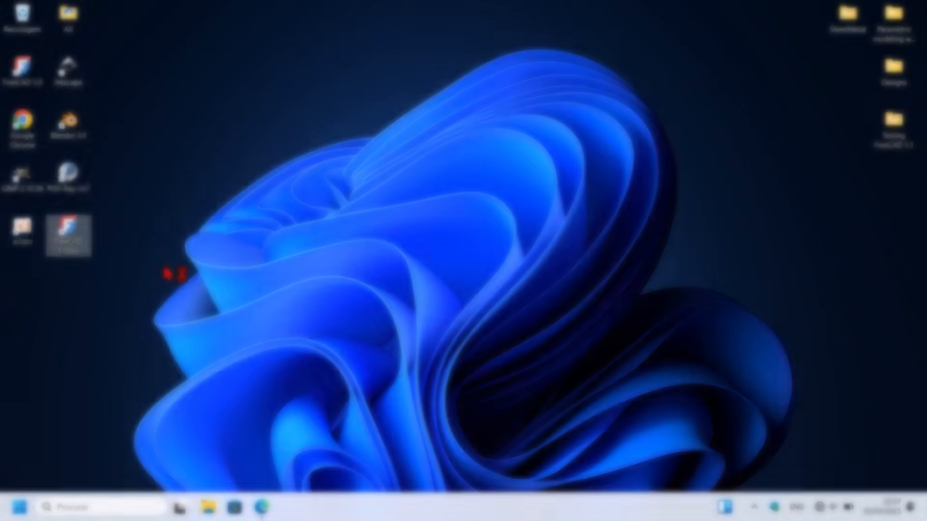
double_click(68, 234)
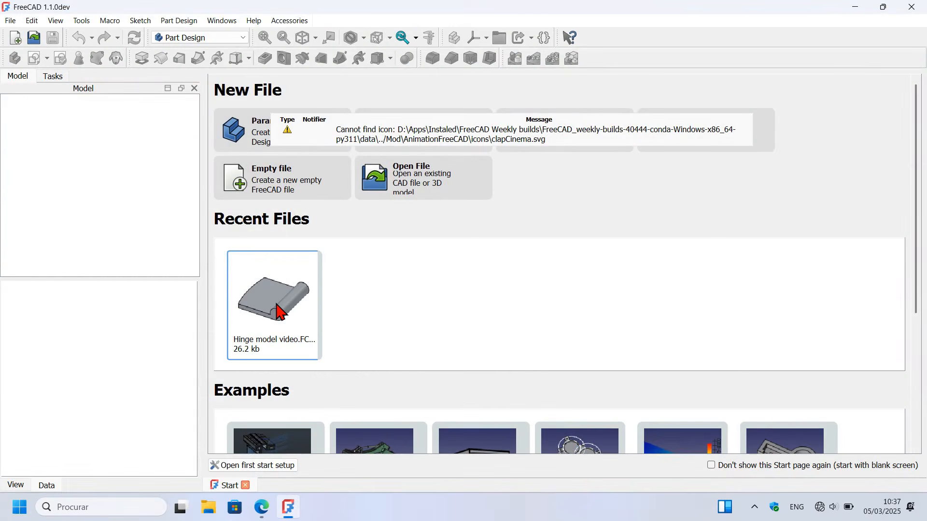
left_click(279, 311)
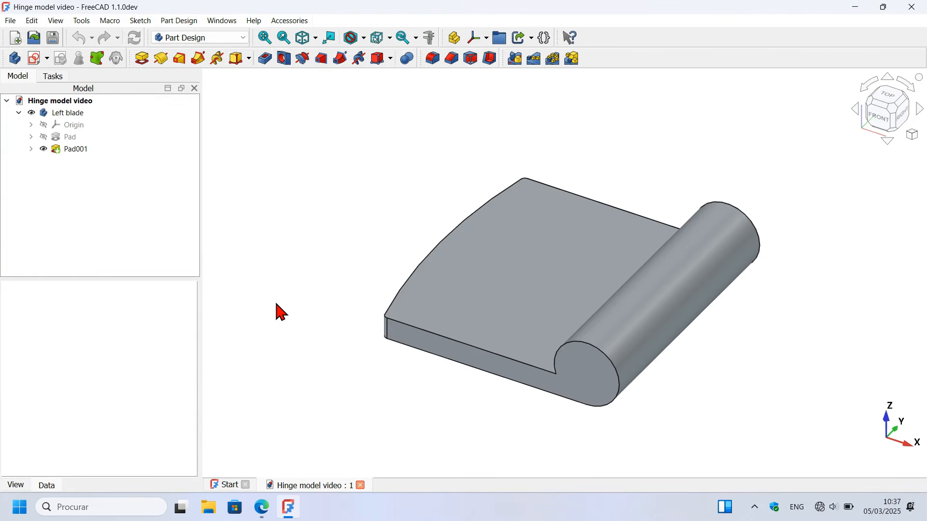
Create a sketch on the plate's upper face and draw two circles on opposite sides of the horizontal axis, the upper about 11.6 mm in diameter
mouse_move(657, 176)
middle_mouse_down()
mouse_move(607, 246)
mouse_move(635, 288)
mouse_move(687, 265)
mouse_move(693, 186)
mouse_move(665, 147)
mouse_move(675, 166)
mouse_move(662, 189)
middle_mouse_up()
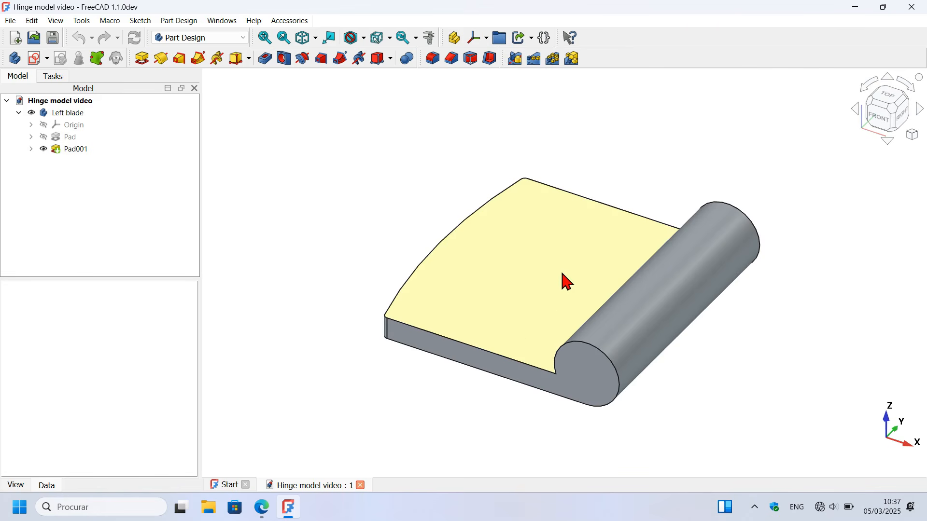
left_click(515, 296)
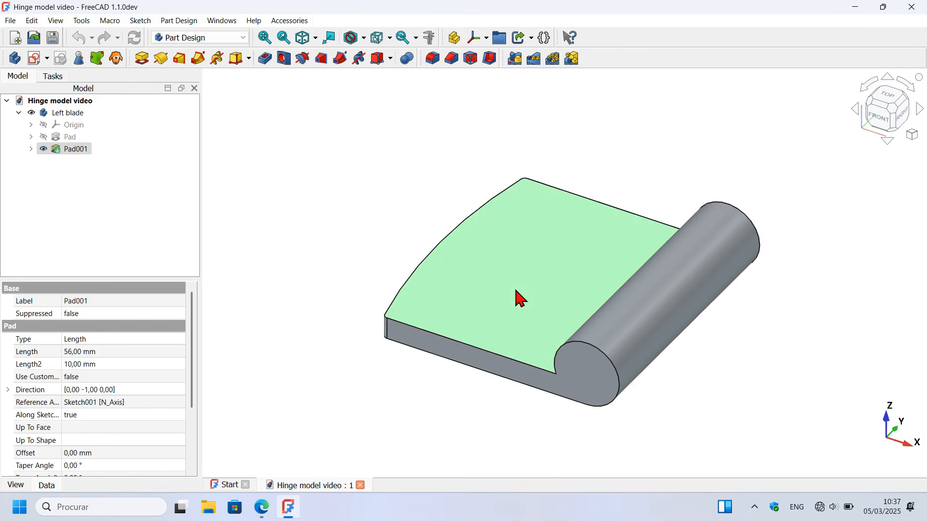
left_click(35, 58)
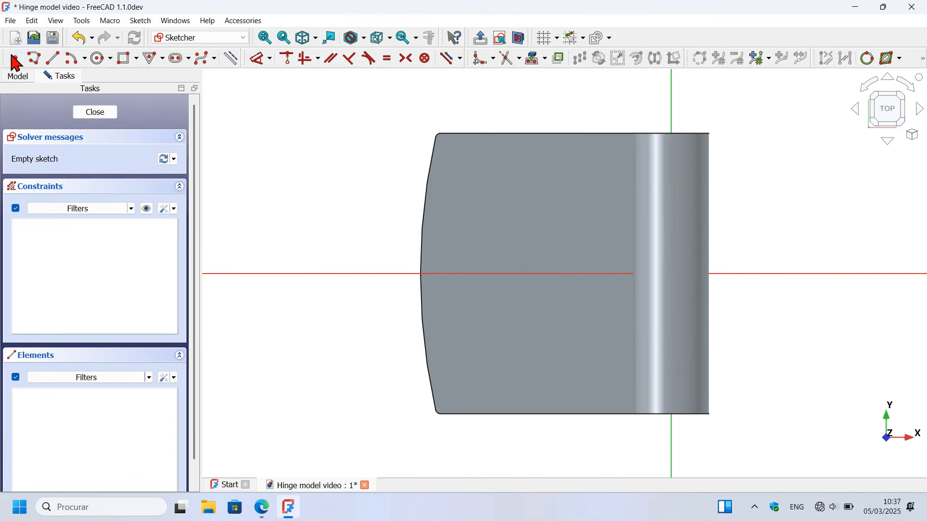
left_click(101, 58)
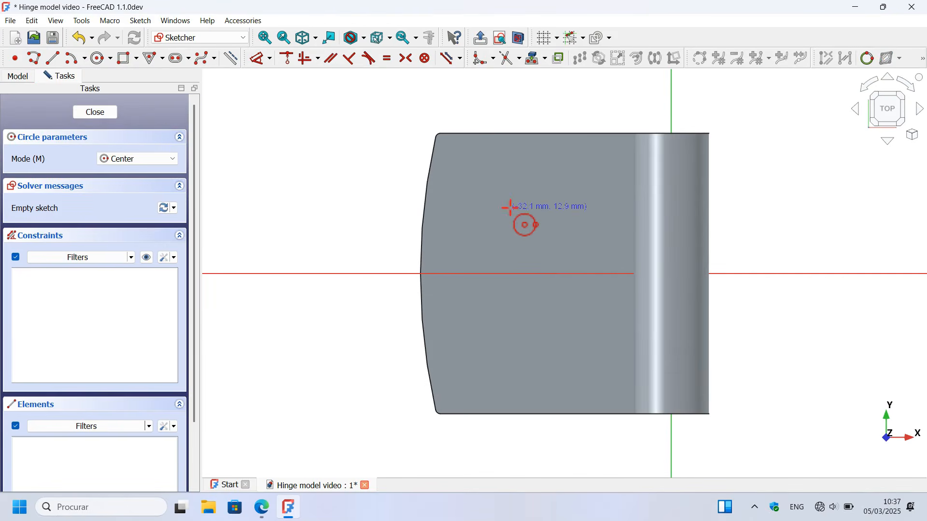
left_click(526, 209)
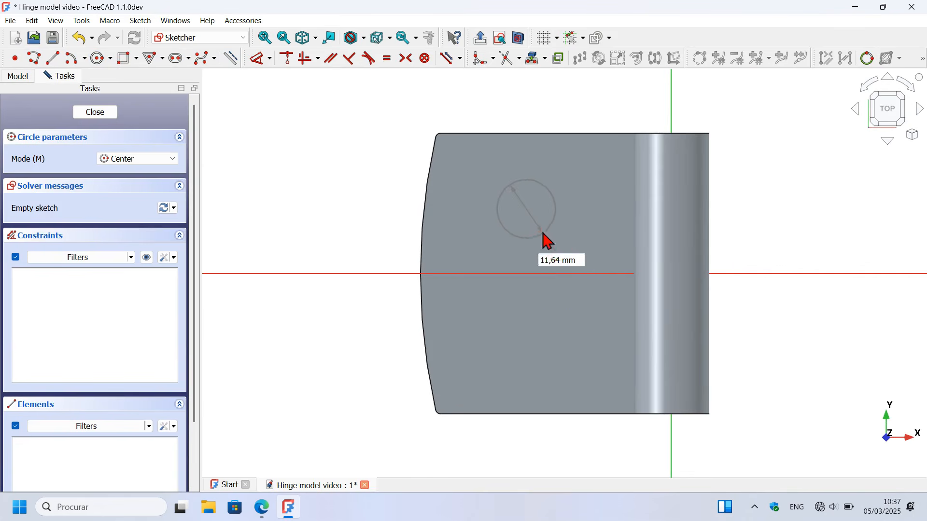
left_click(543, 235)
left_click(530, 342)
left_click(552, 385)
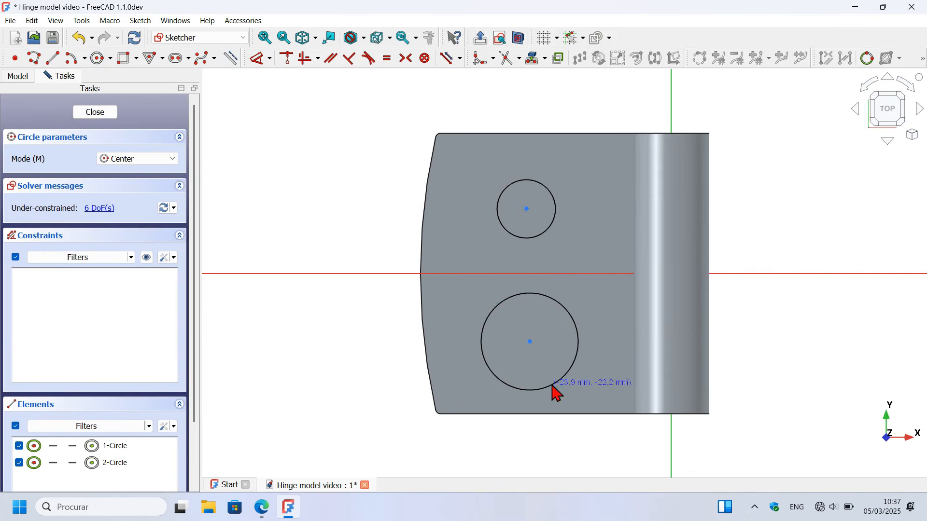
Check the hole size in the PDF drawing and constrain both circles to an equal diameter of 10 mm
key("alt+Tab")
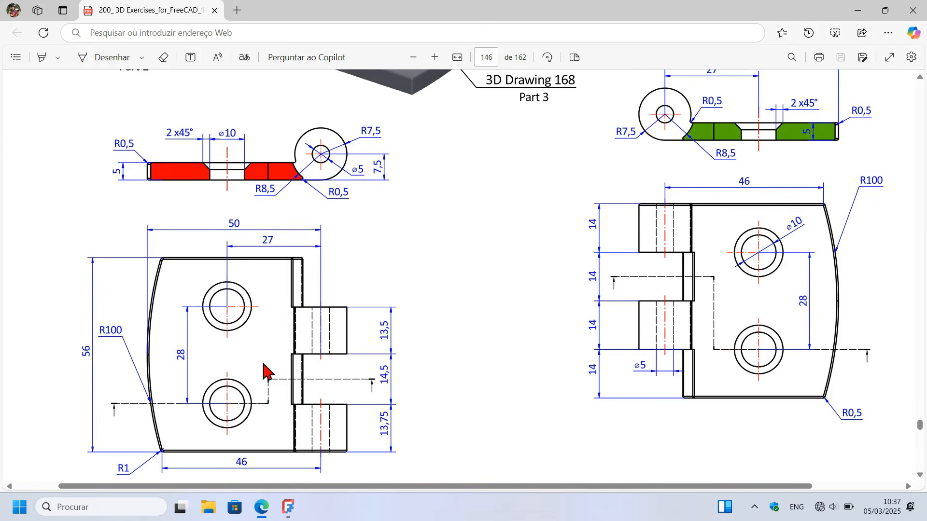
key("alt+Tab")
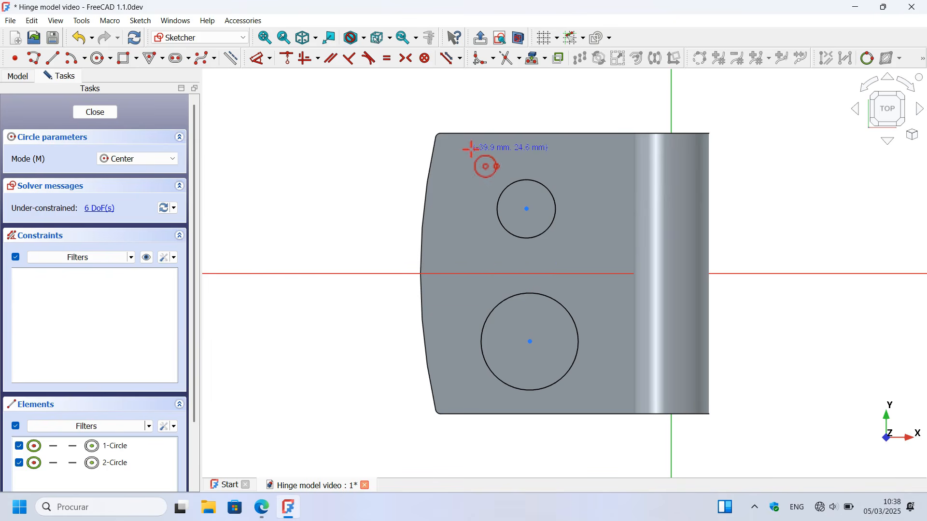
key("Escape")
left_click_drag(431, 131, 602, 418)
left_click(270, 59)
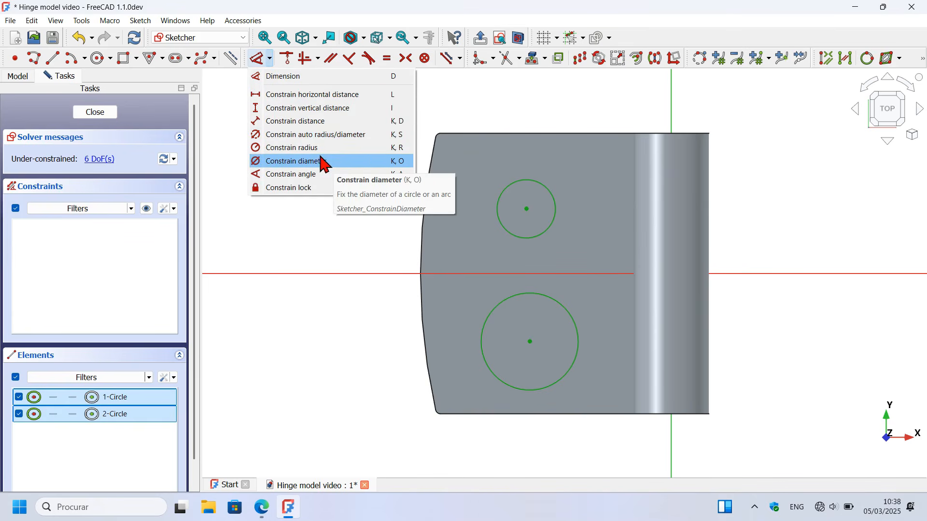
left_click(349, 161)
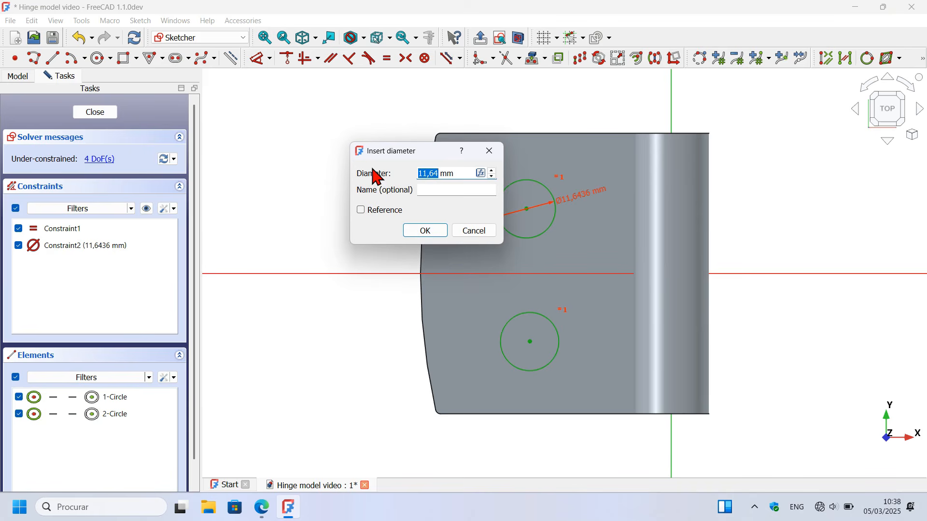
type("10")
key("Return")
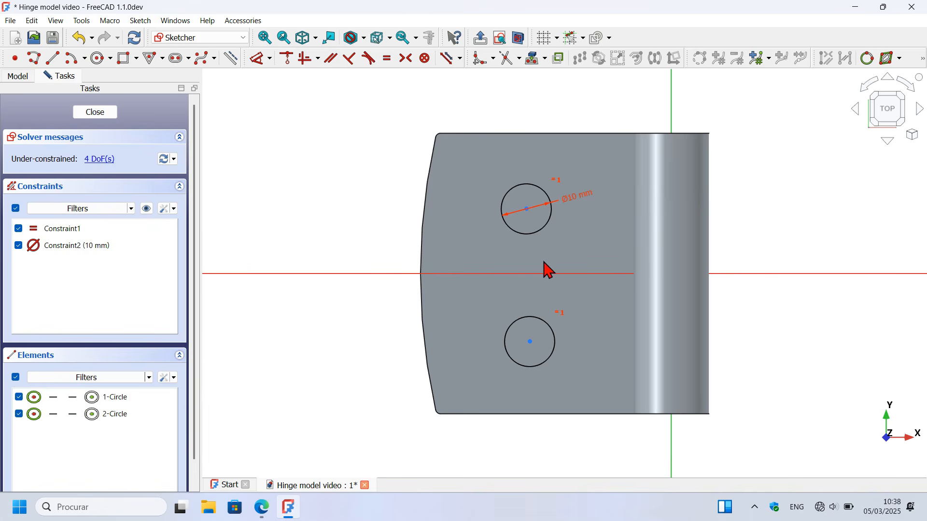
Constrain the two circles' centres symmetrically about the sketch's horizontal axis
left_click(407, 61)
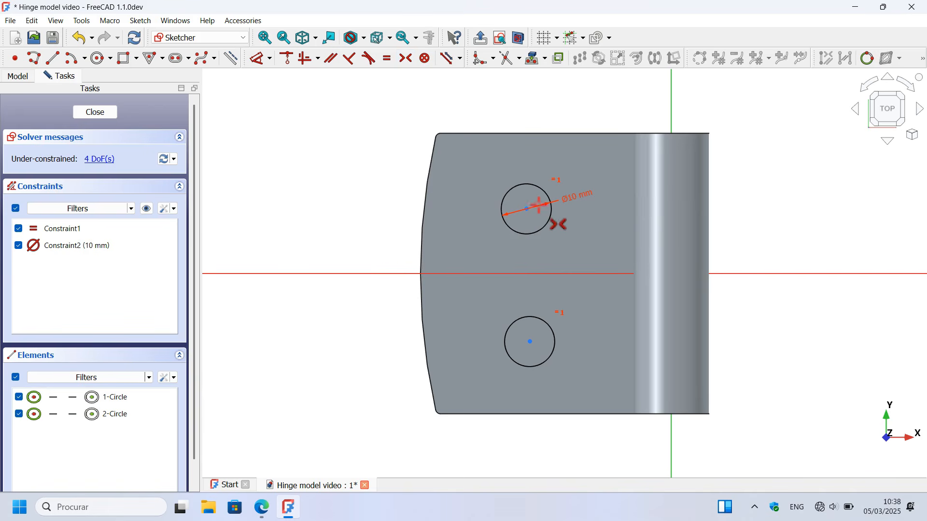
left_click(527, 208)
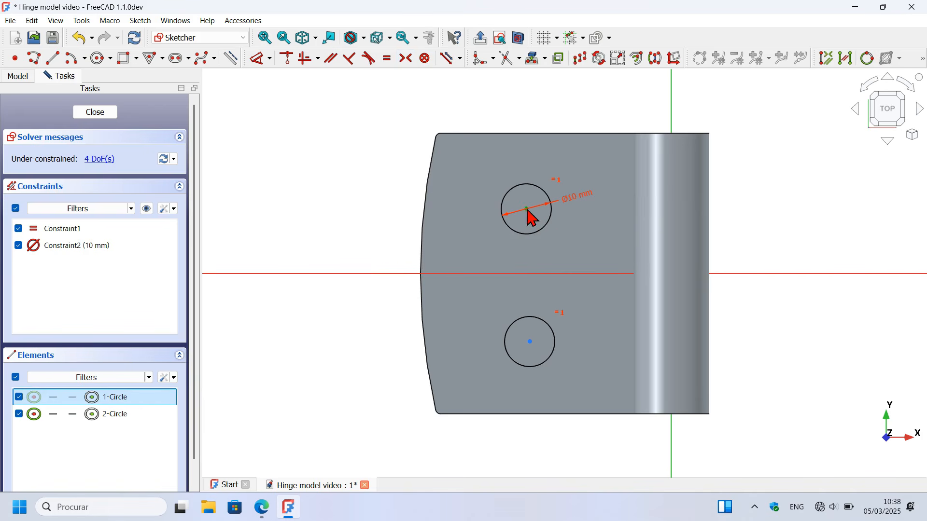
left_click(530, 343)
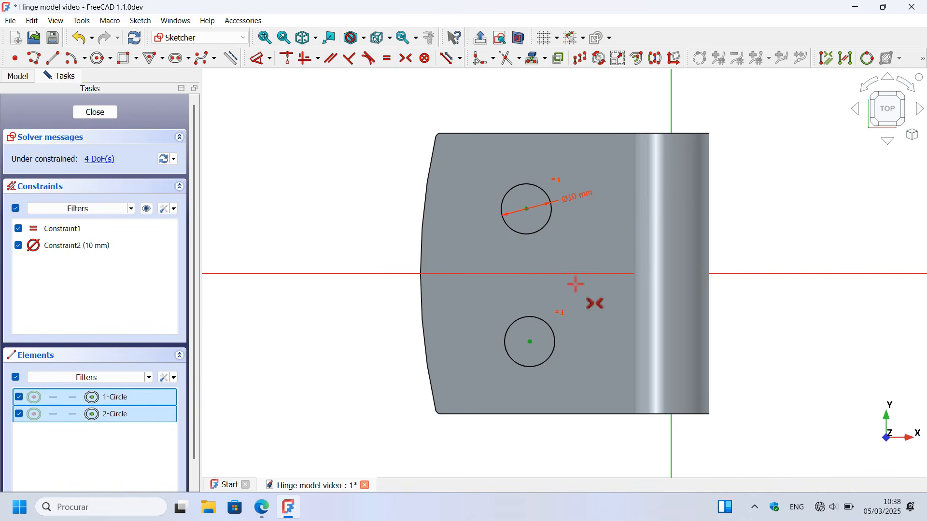
left_click(745, 274)
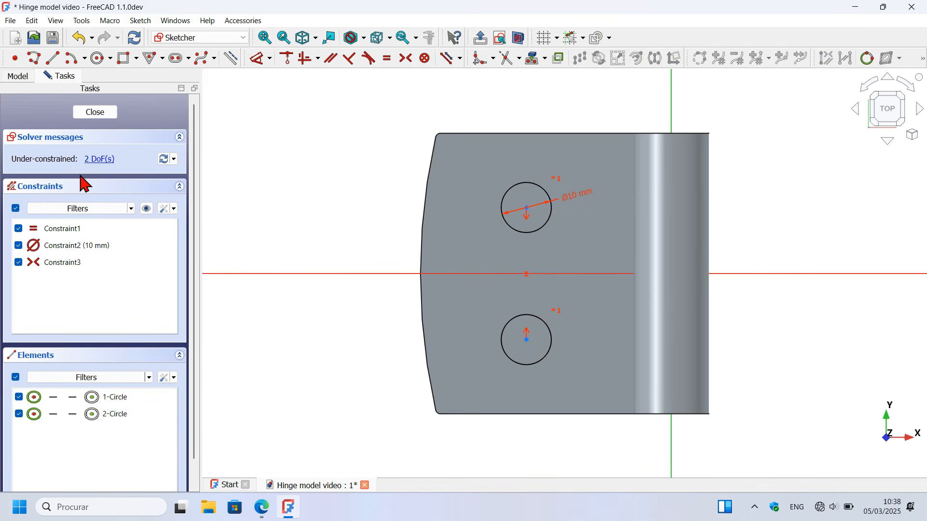
Set the selection pick radius to 16 px in the preferences
left_click(259, 58)
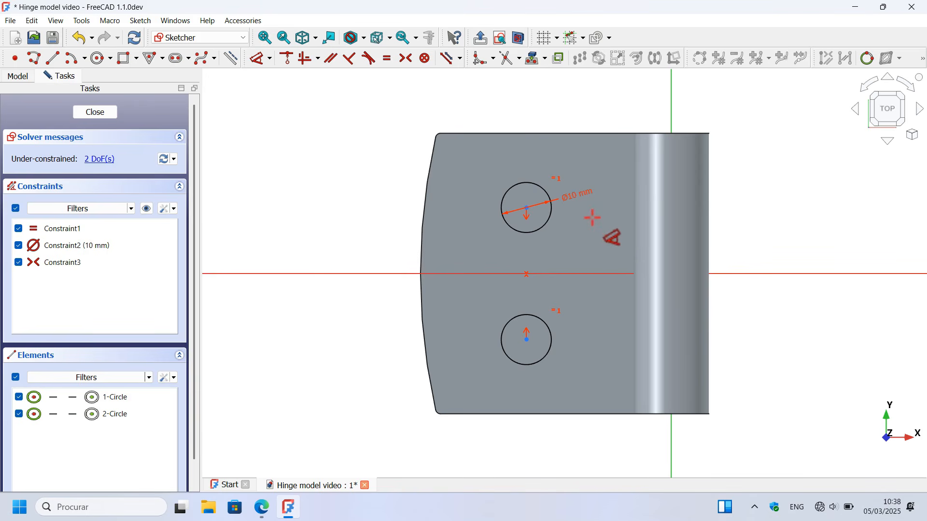
left_click(31, 20)
left_click(110, 299)
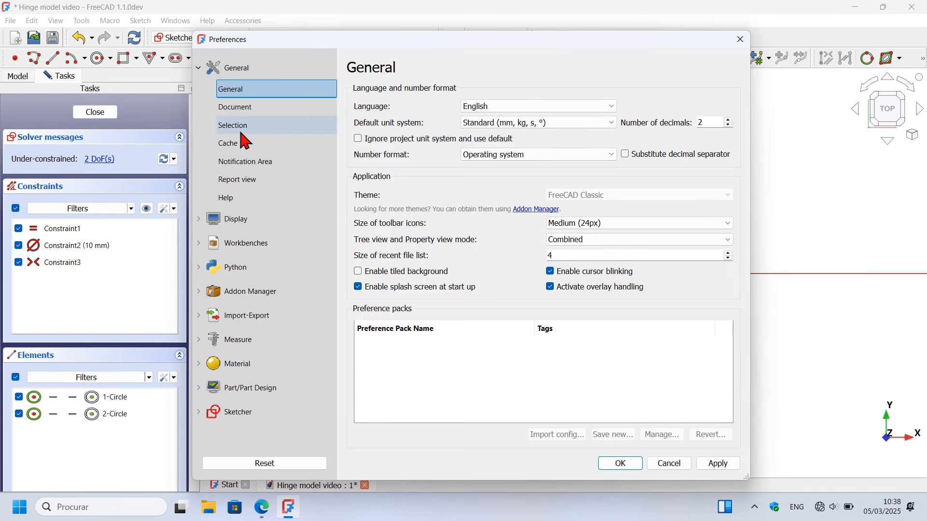
left_click(269, 128)
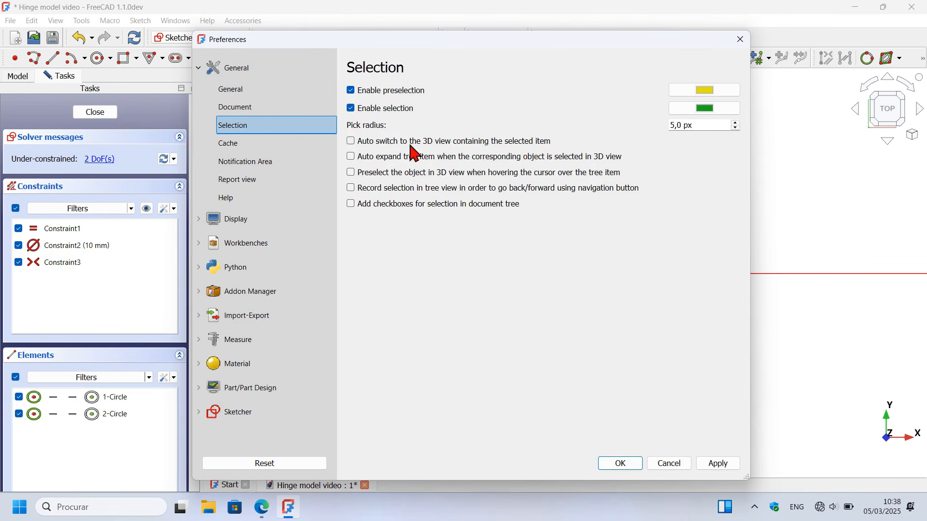
left_click(705, 126)
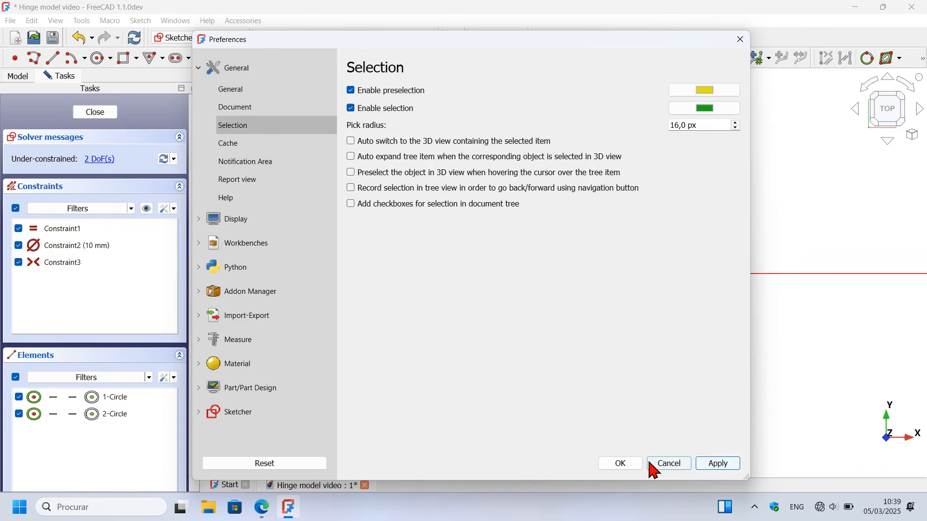
left_click(627, 466)
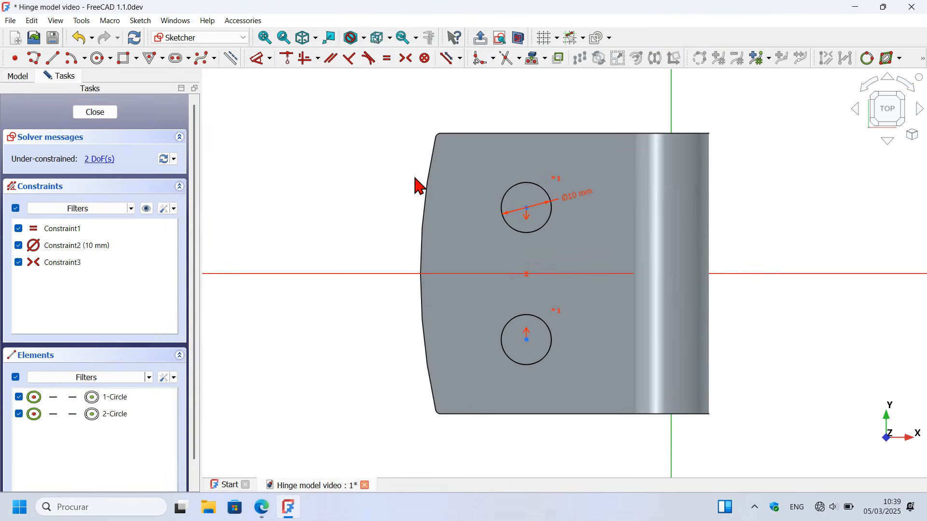
Check the hole spacing in the PDF drawing and constrain the vertical distance between the two circle centres to 28 mm
left_click(259, 58)
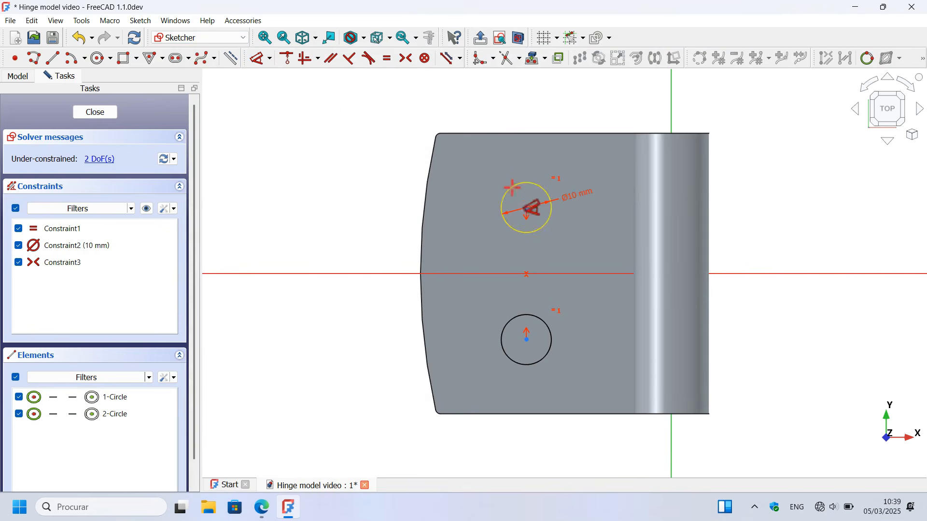
left_click(527, 208)
left_click(526, 340)
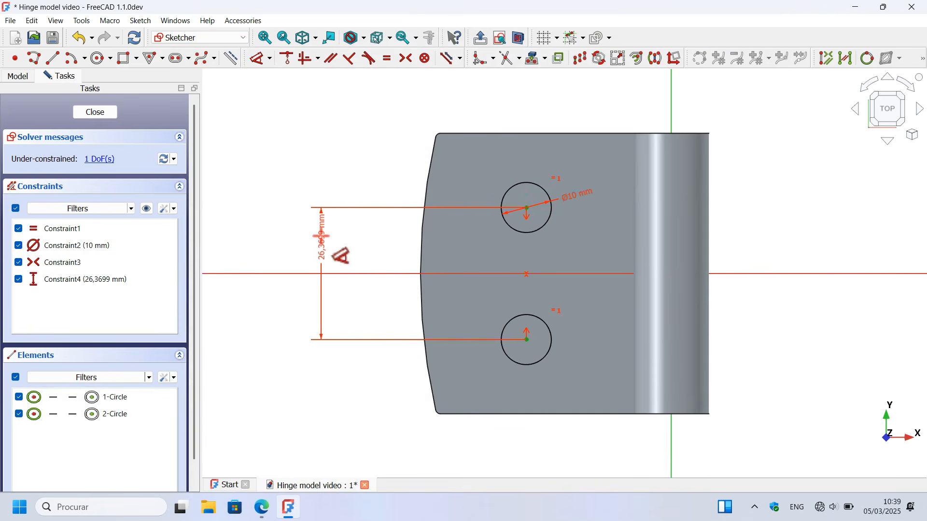
left_click(324, 244)
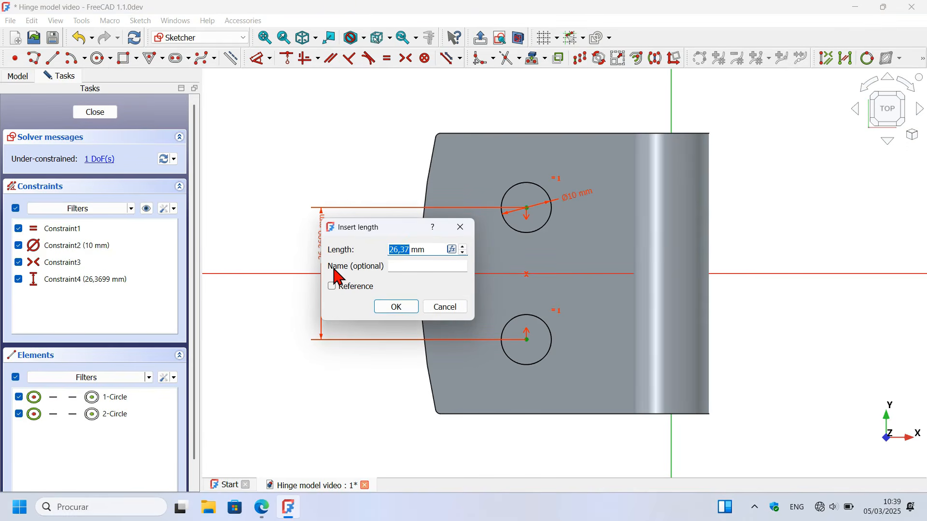
key("alt+Tab")
scroll(338, 277, "down", 1)
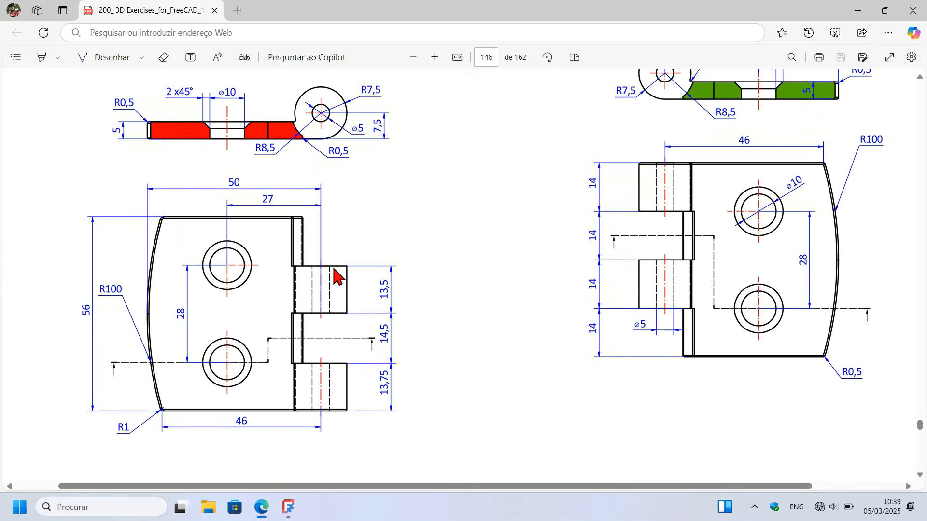
key("alt+Tab")
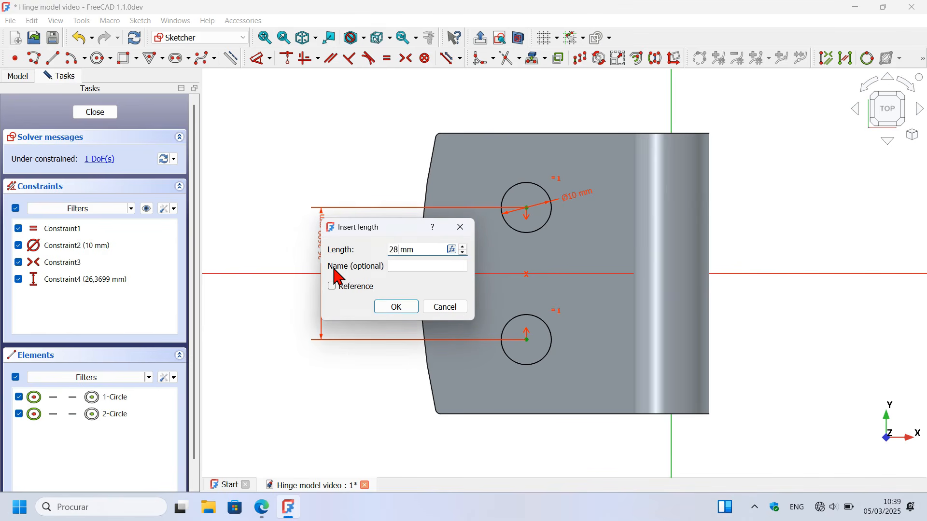
key("Return")
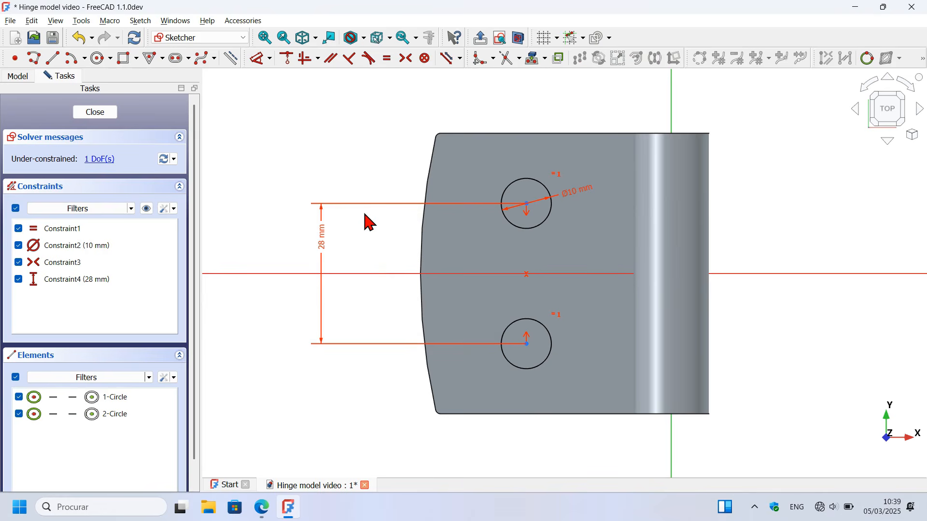
Constrain the upper circle's centre 27 mm horizontally from the vertical axis, as in the PDF drawing, and close the sketch
key("d")
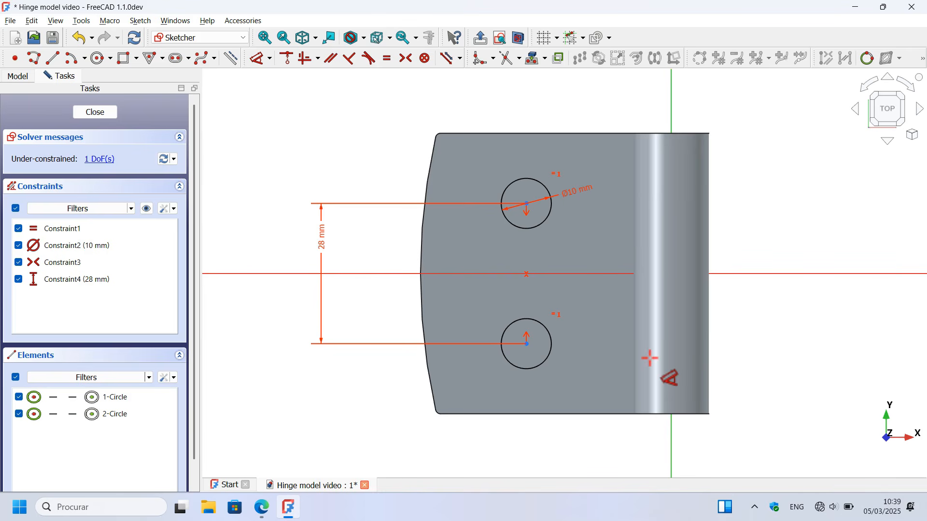
left_click(526, 204)
left_click(669, 112)
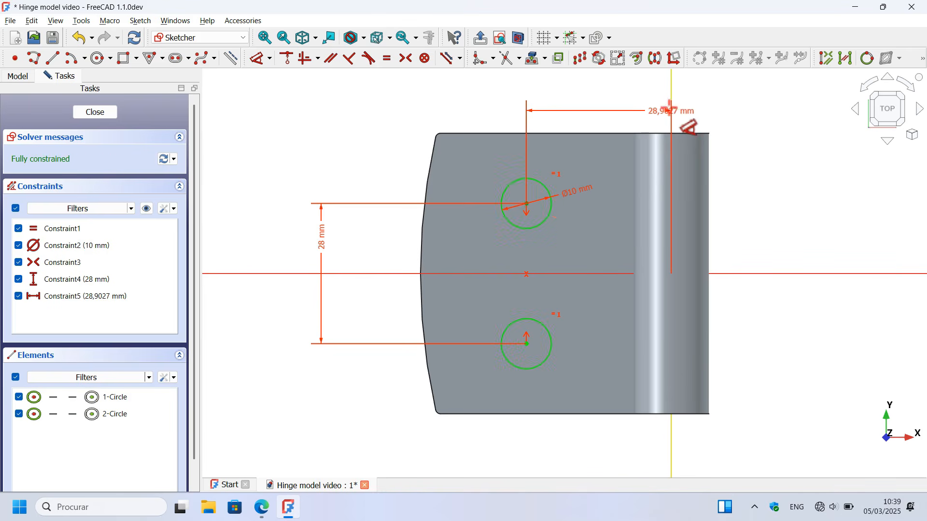
left_click_drag(675, 114, 594, 113)
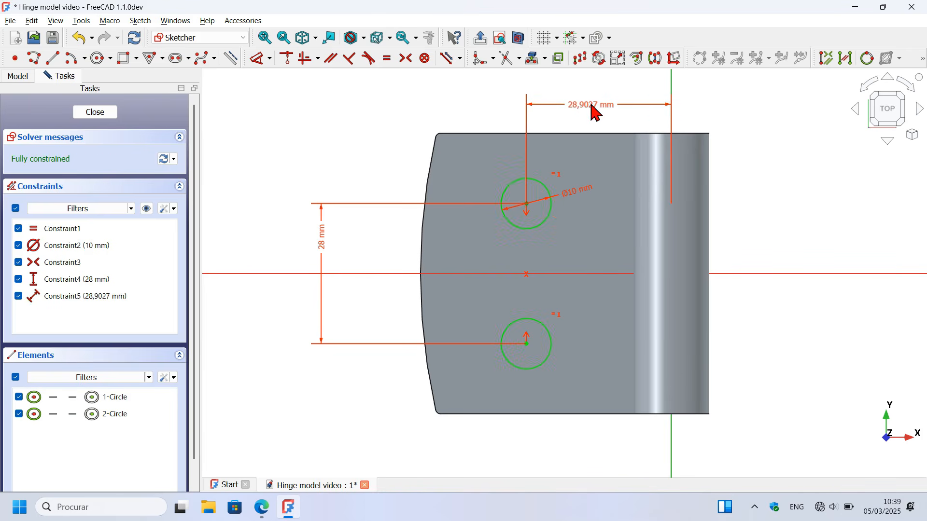
double_click(593, 112)
key("alt+Tab")
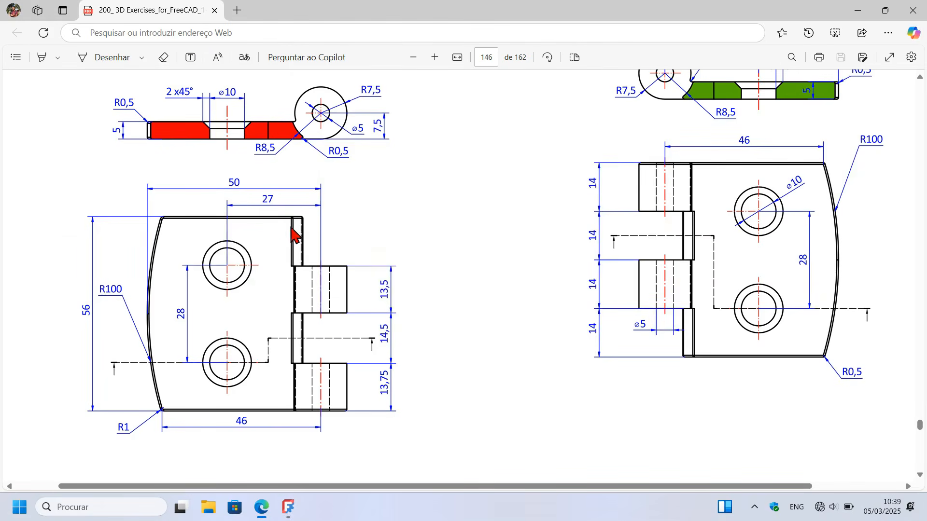
key("alt+Tab")
type("27")
key("Return")
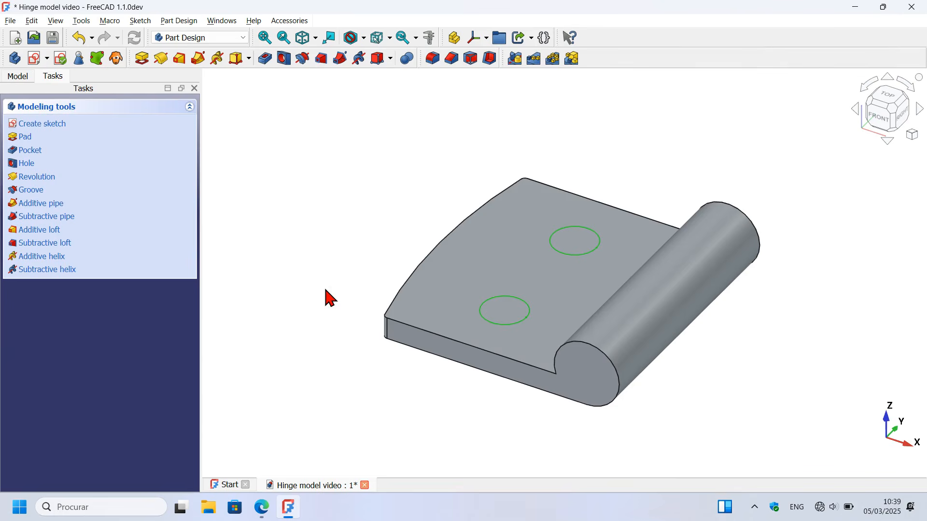
Pocket the two sketched circles 5 mm deep through the plate
left_click(265, 61)
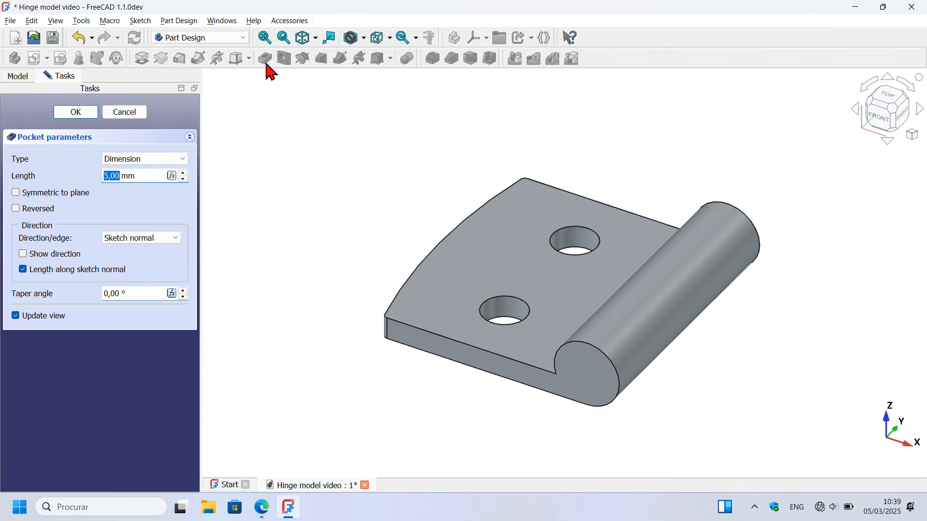
left_click(89, 115)
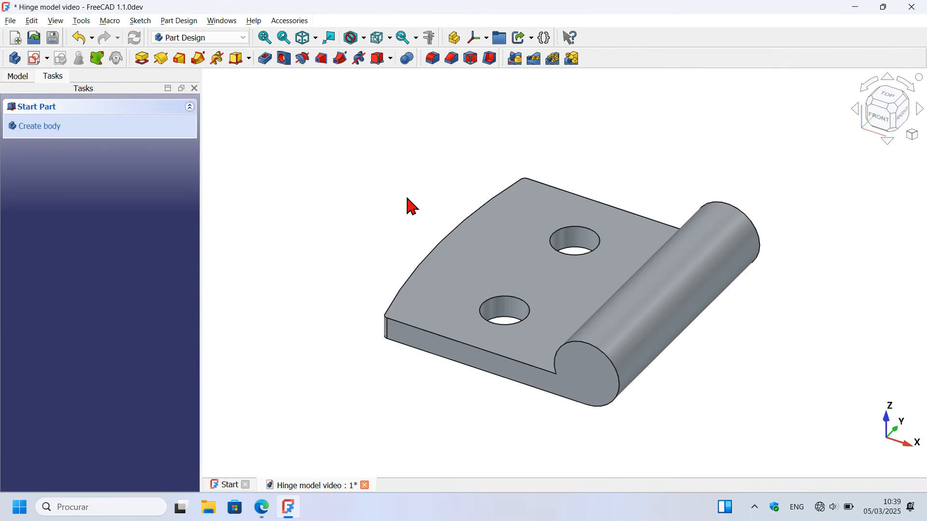
middle_click_drag(408, 198, 387, 222)
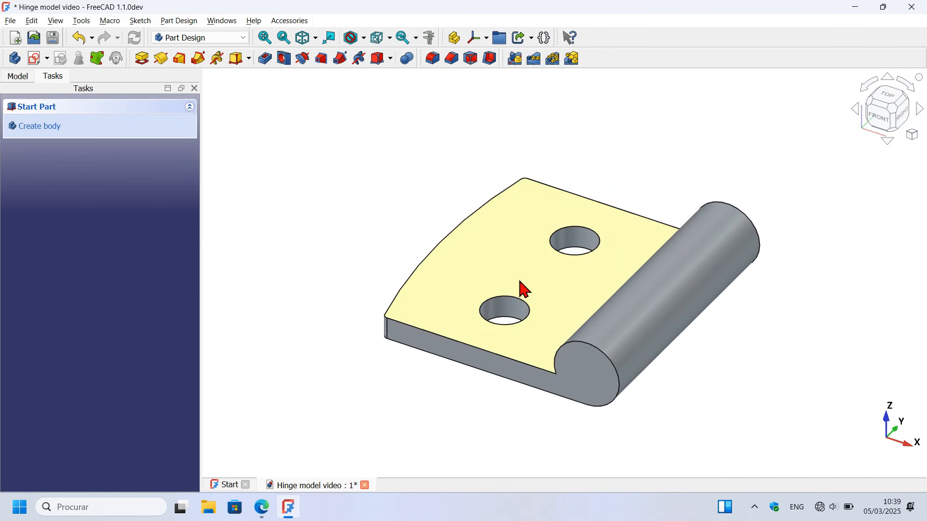
Check the countersink size in the PDF drawing and chamfer the upper edges of both holes by 2 mm with equal distance
key("alt+Tab")
scroll(261, 173, "up", 1)
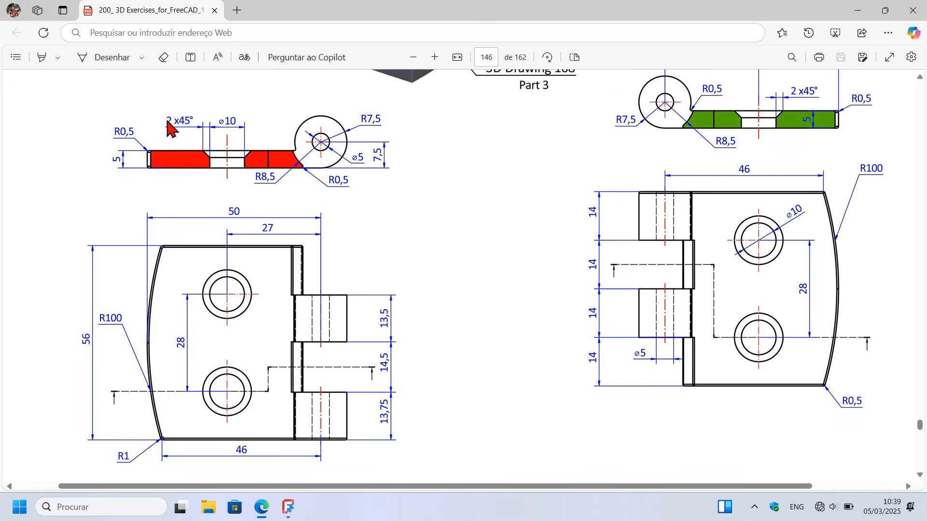
key("alt+Tab")
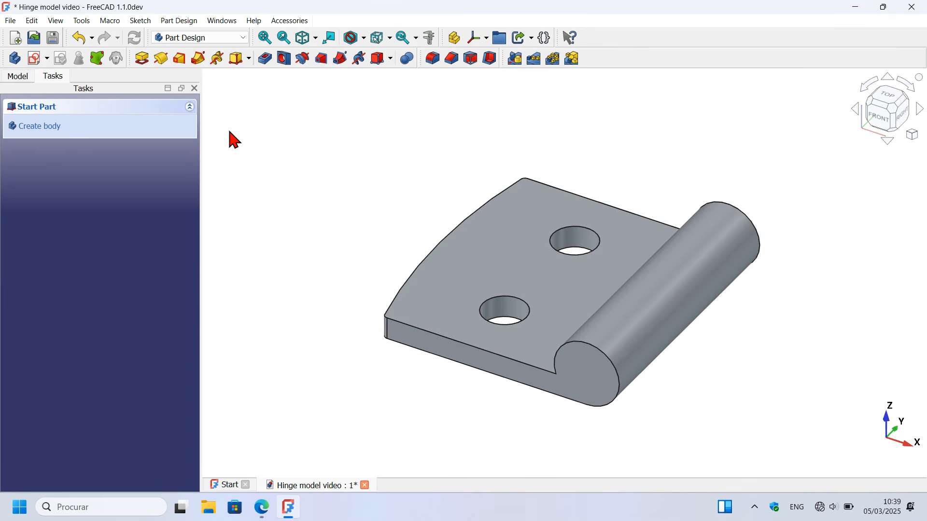
left_click(573, 225)
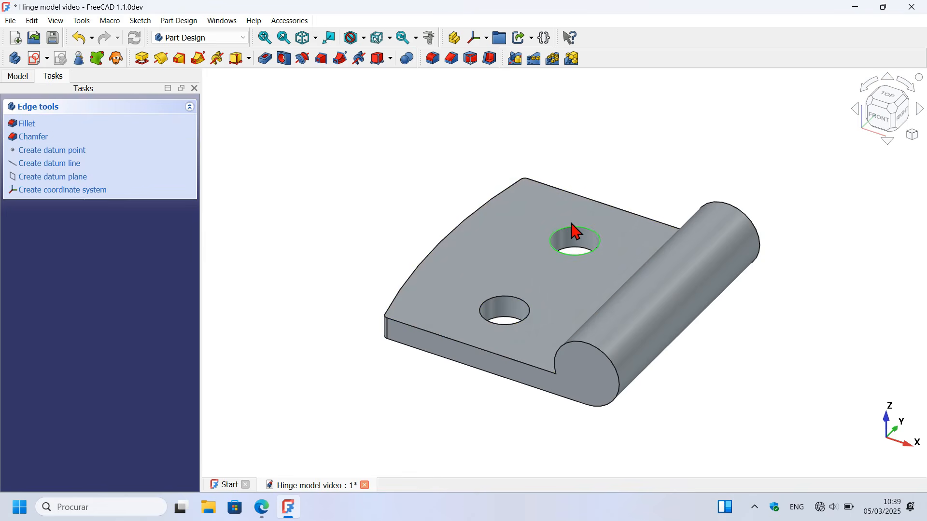
left_click(506, 295, "ctrl")
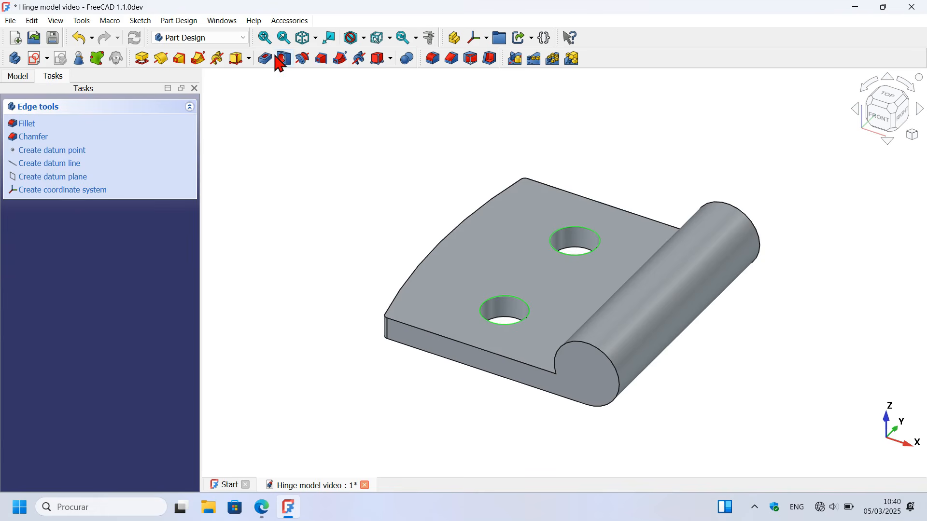
left_click(453, 64)
left_click_drag(108, 313, 3, 313)
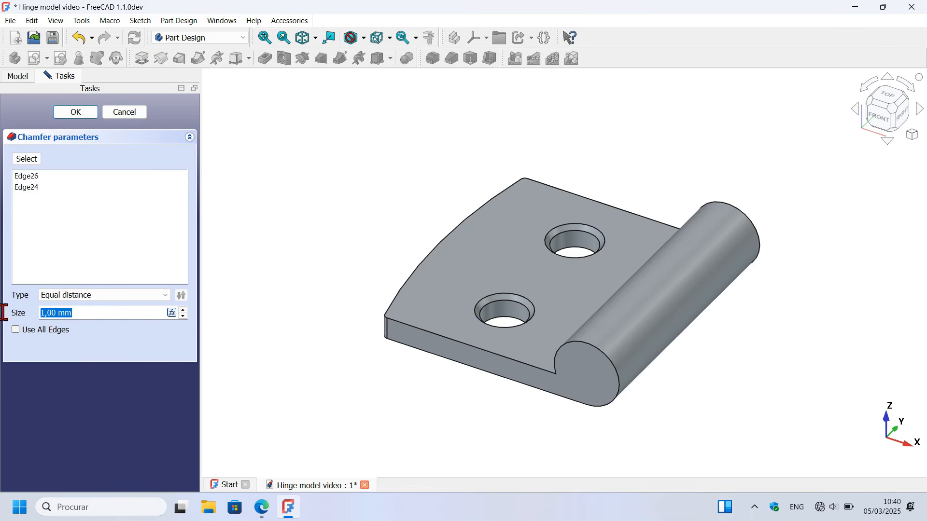
type("2")
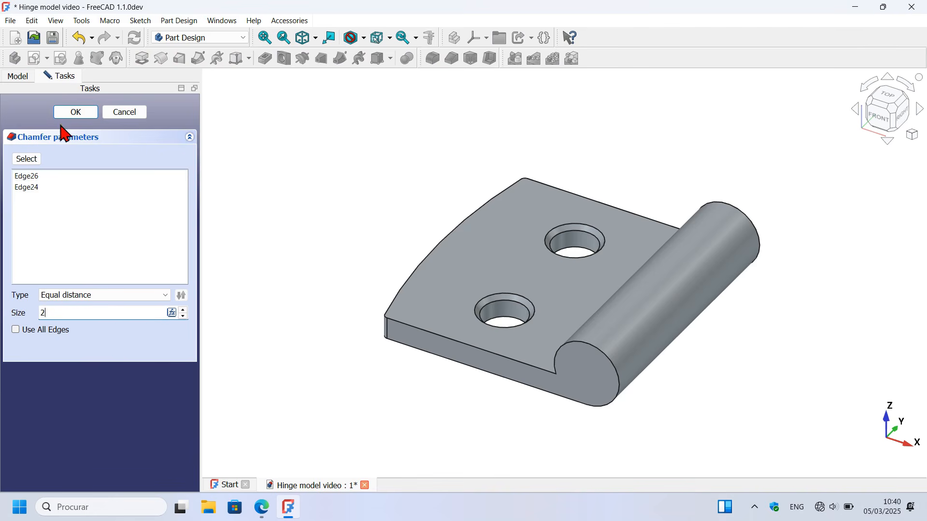
left_click(73, 114)
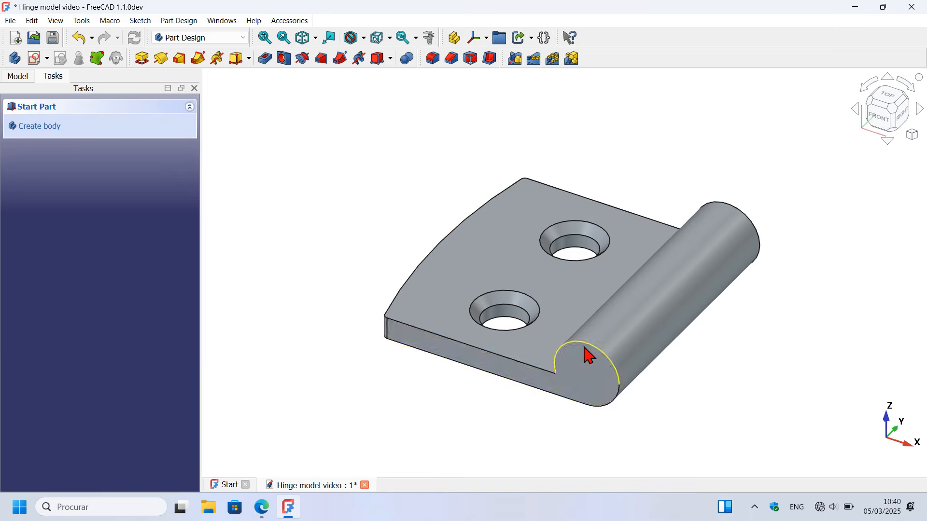
Create a sketch on the leaf's front end face and project the knuckle's upper arc as external geometry
left_click(587, 381)
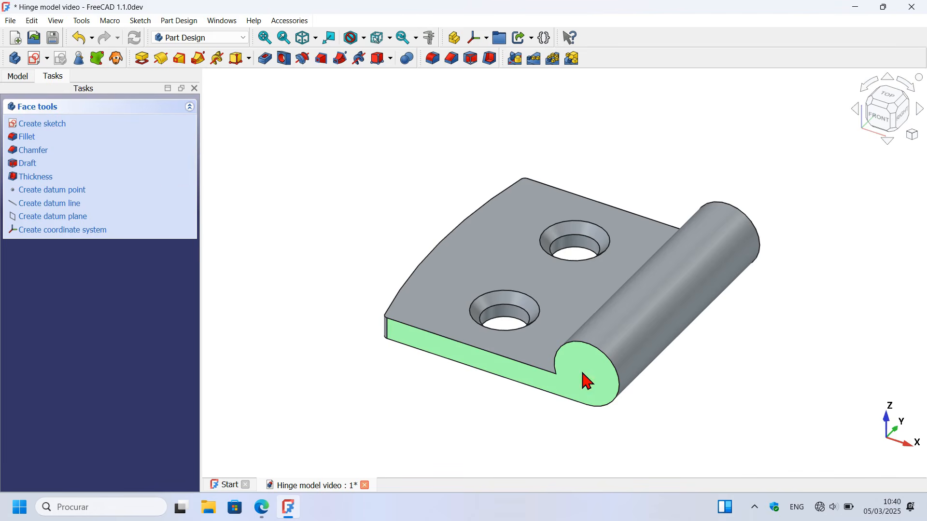
left_click(37, 62)
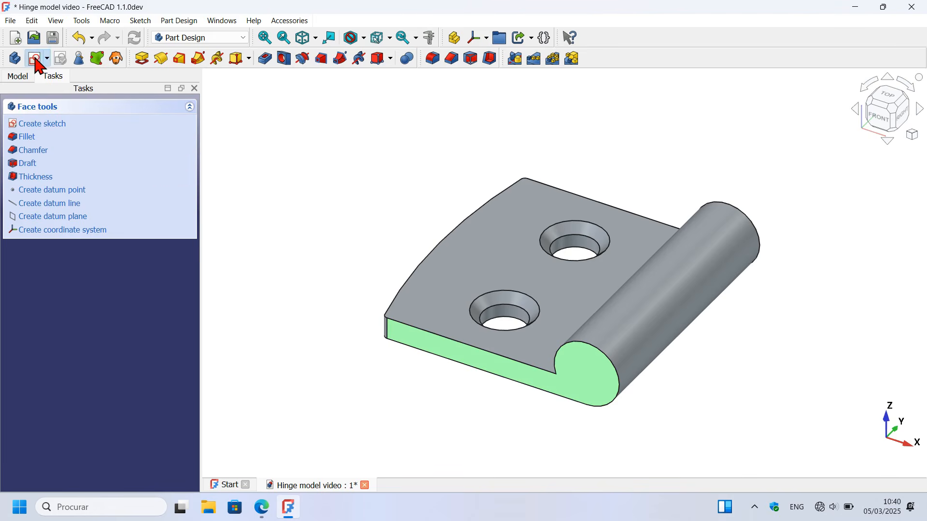
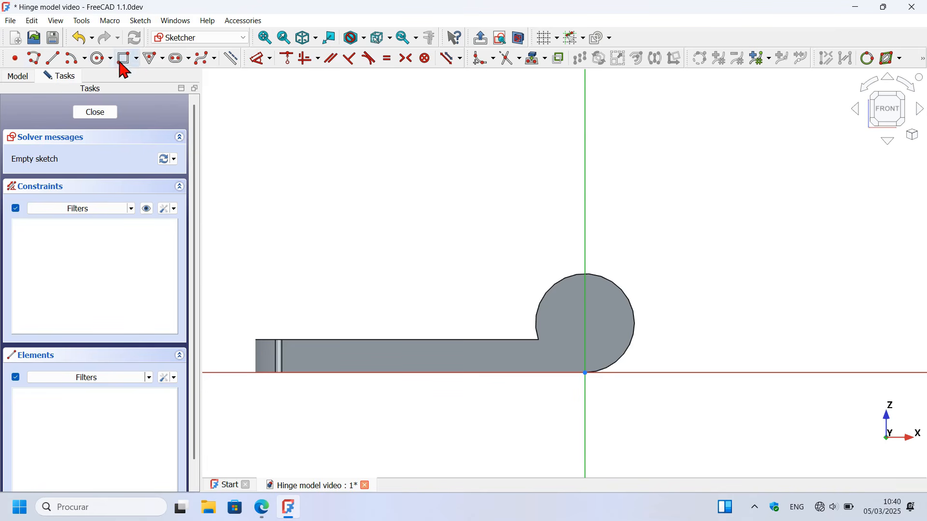
left_click(235, 63)
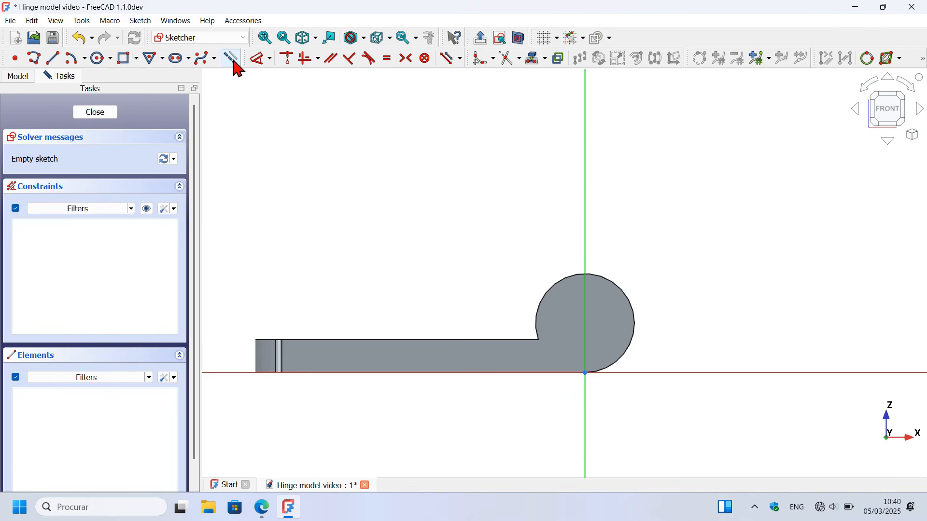
left_click(532, 60)
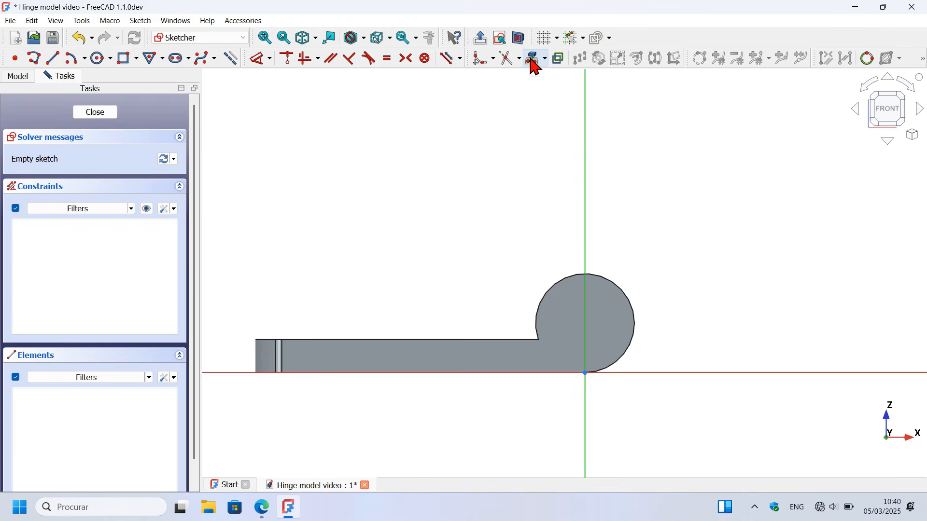
left_click(605, 276)
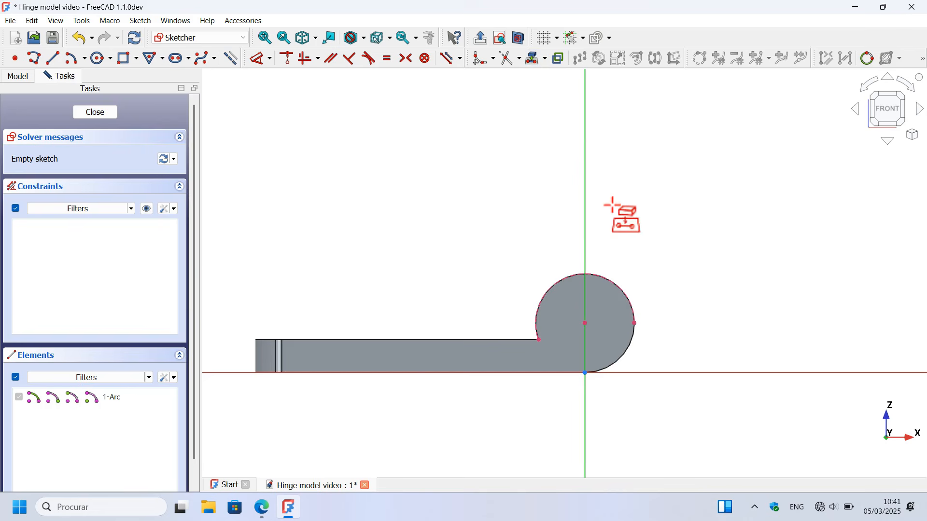
key("Escape")
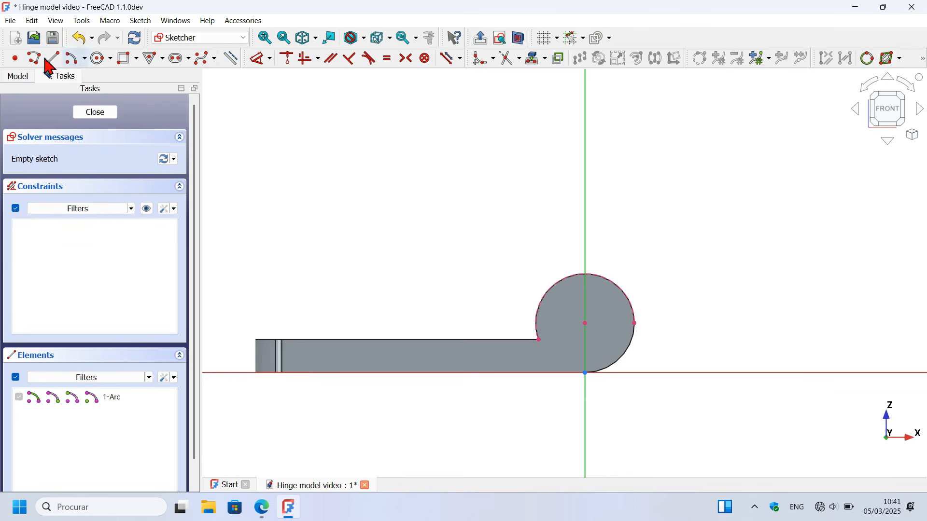
Draw a 5 mm diameter circle at the projected knuckle arc's centre, as in the PDF drawing, and close the sketch
left_click(98, 58)
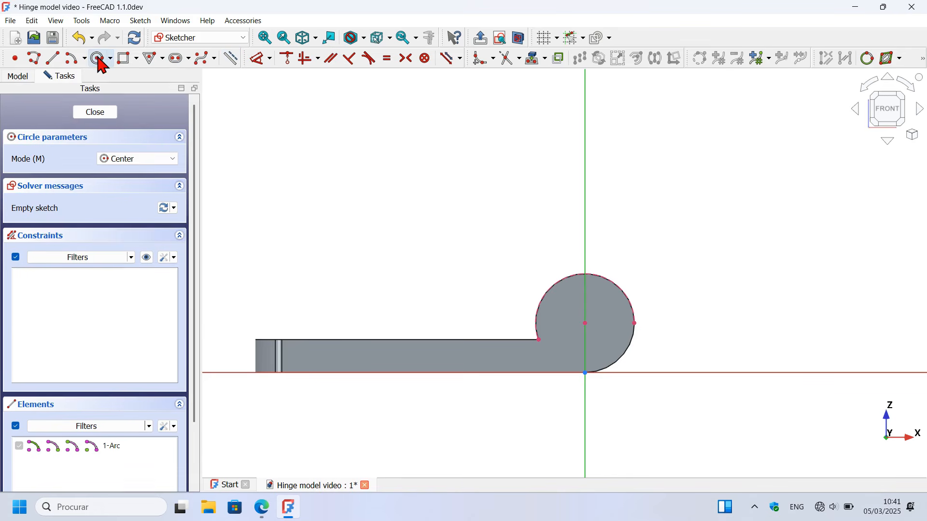
left_click(586, 323)
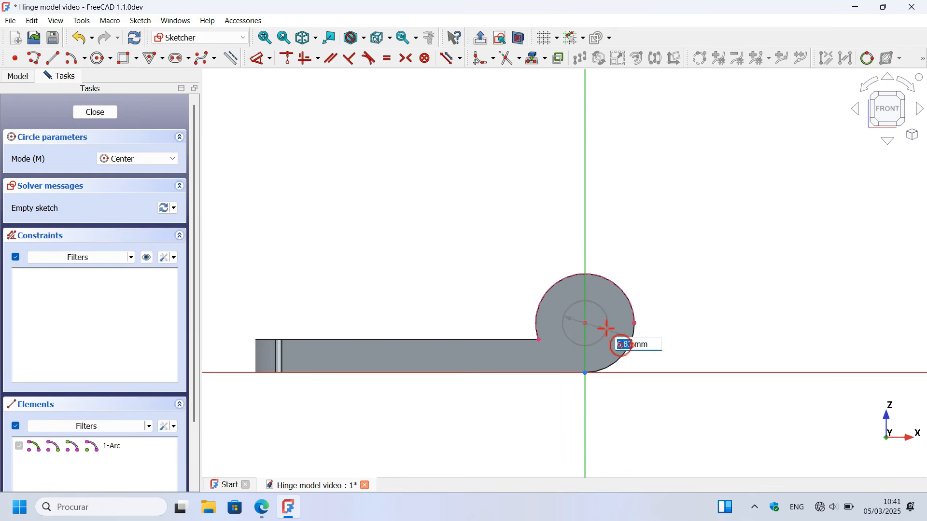
key("alt+Tab")
scroll(406, 292, "up", 2)
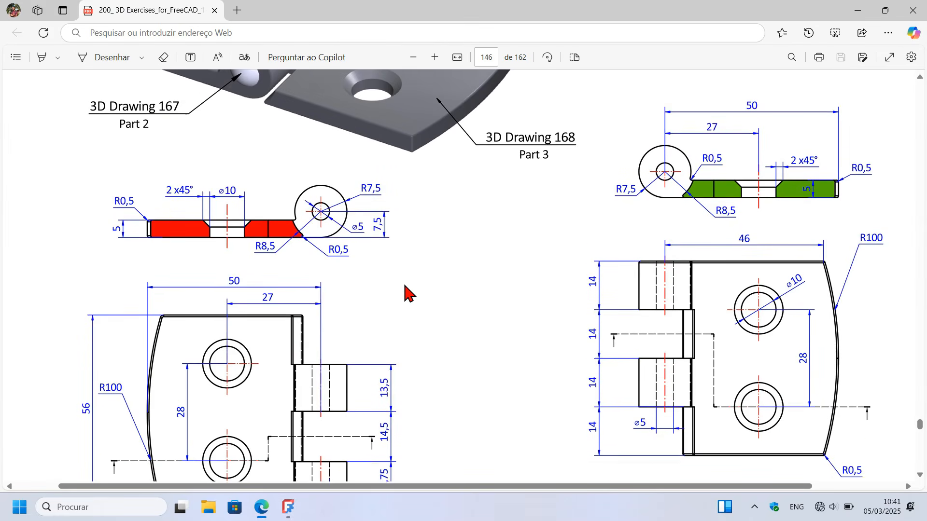
scroll(317, 254, "up", 3, "ctrl")
scroll(316, 249, "up", 1, "ctrl")
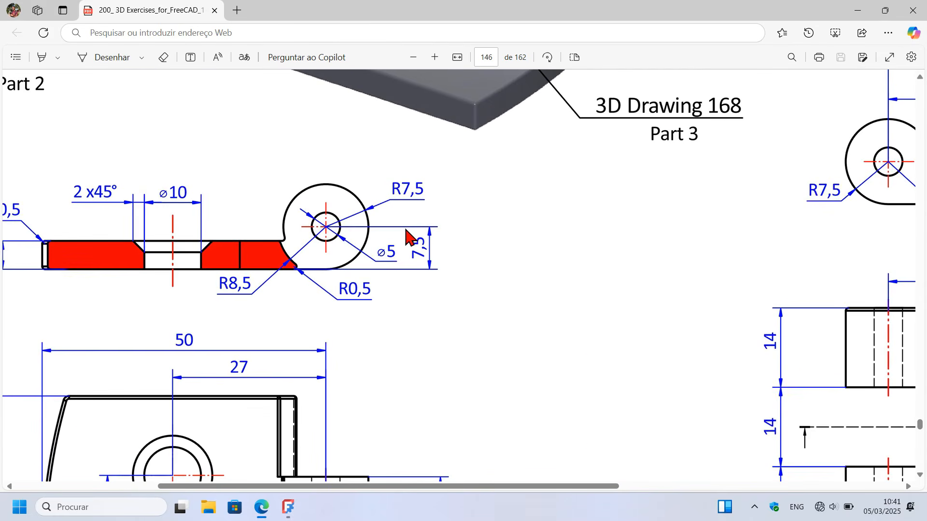
key("alt+Tab")
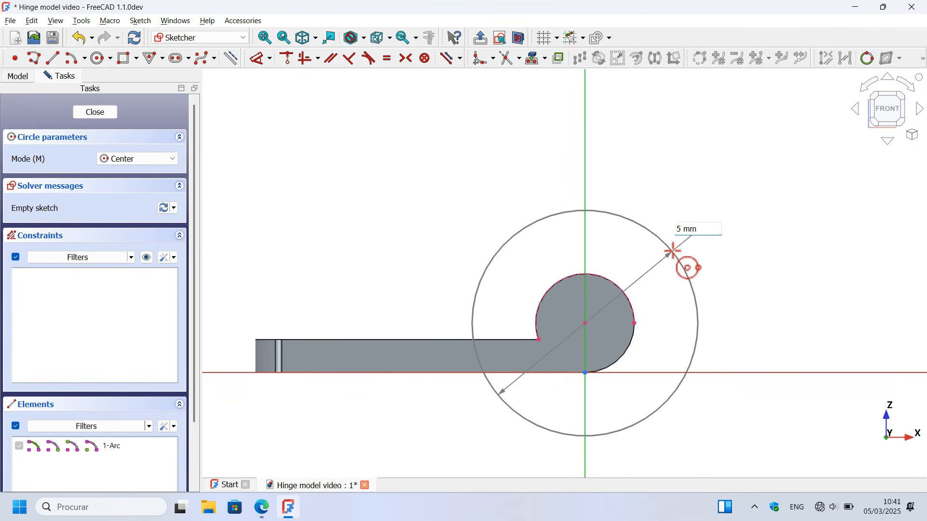
key("Return")
key("Escape")
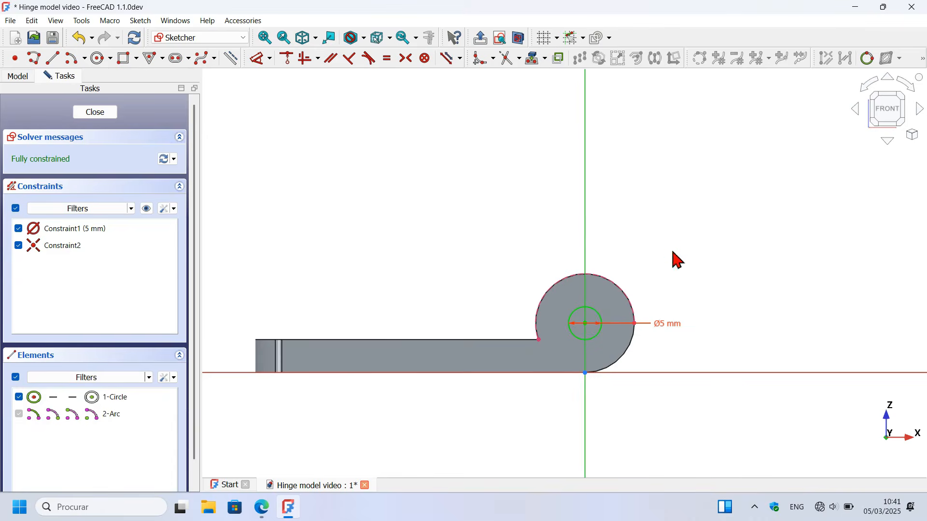
key("Escape")
Pocket the pin-hole sketch with type Through all along the full length of the knuckle
left_click(19, 76)
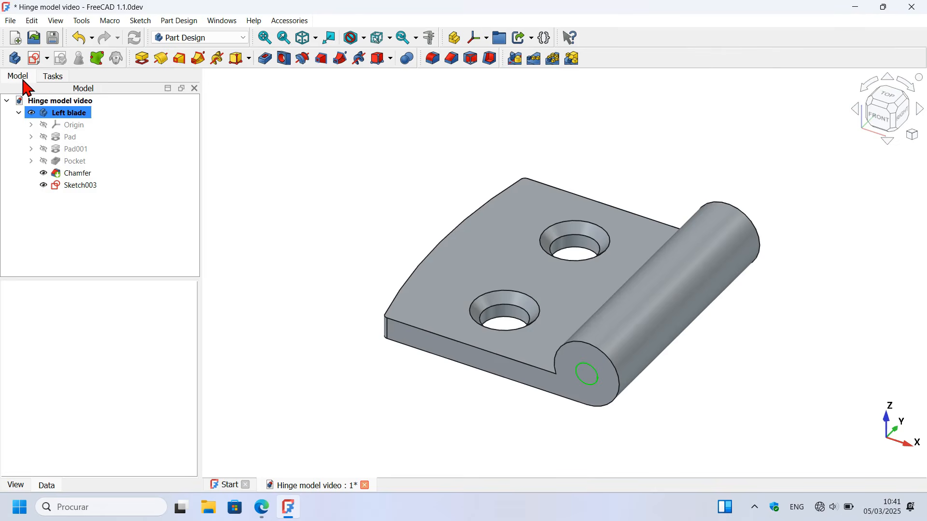
left_click(81, 187)
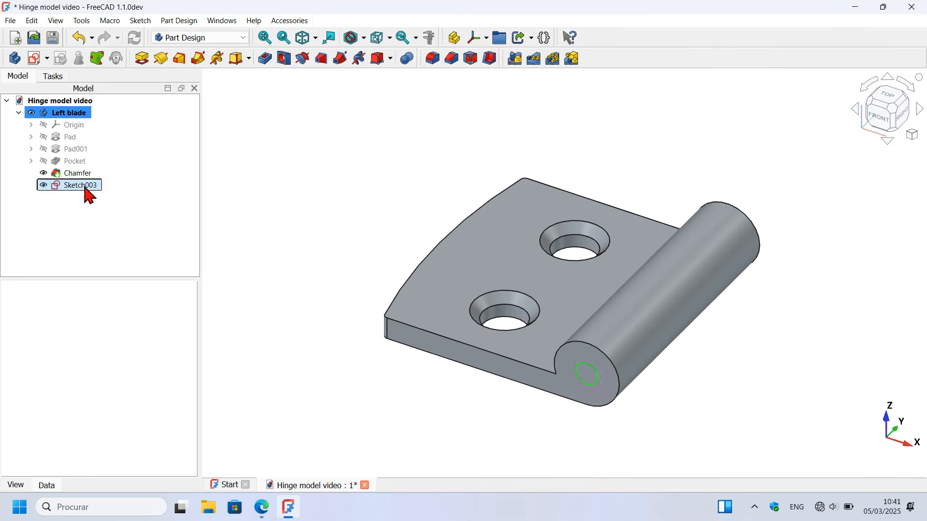
left_click(265, 59)
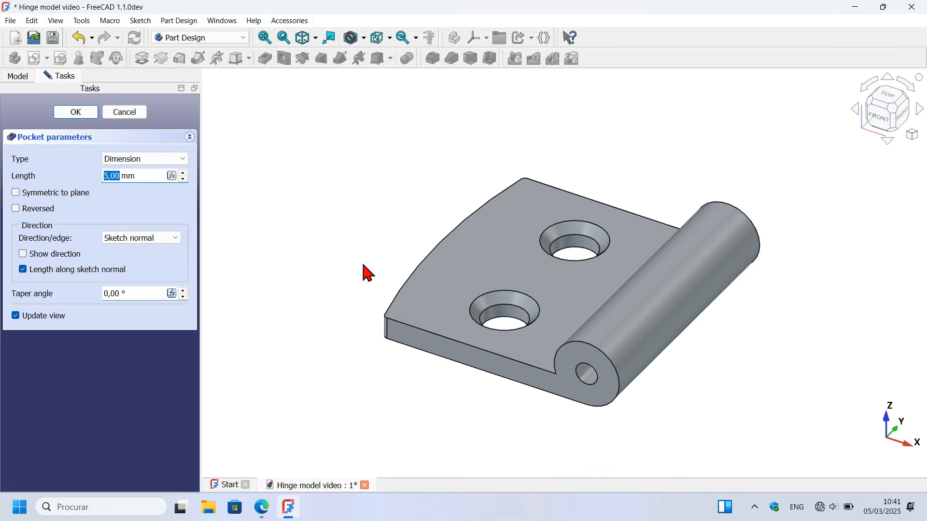
middle_click_drag(512, 405, 576, 388)
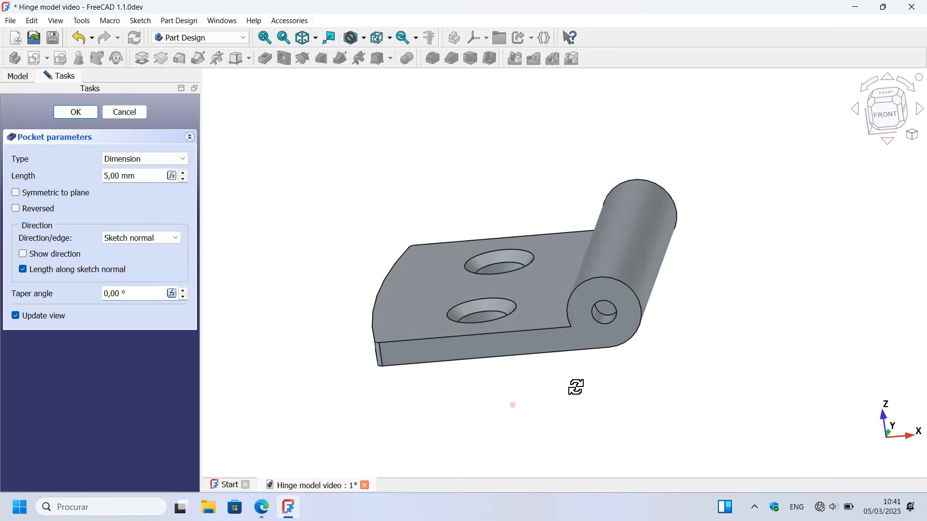
left_click_drag(152, 176, 43, 180)
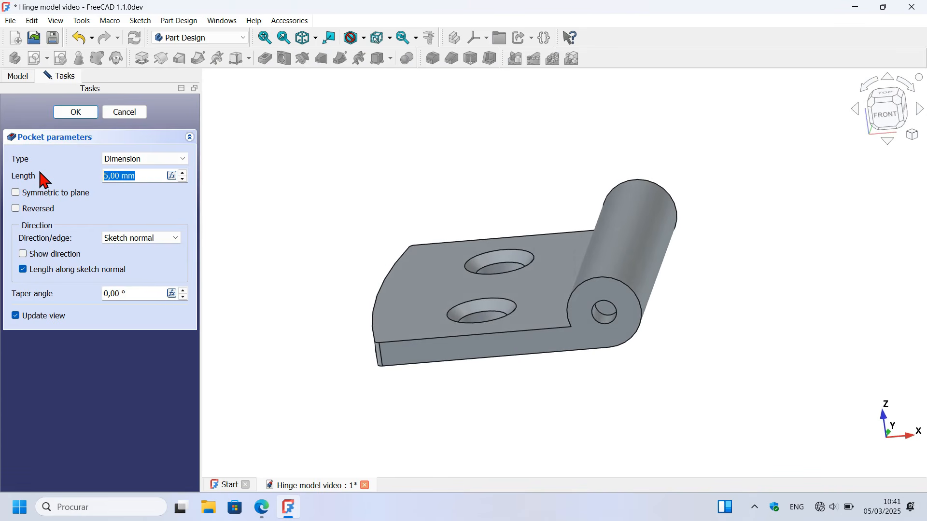
left_click(139, 160)
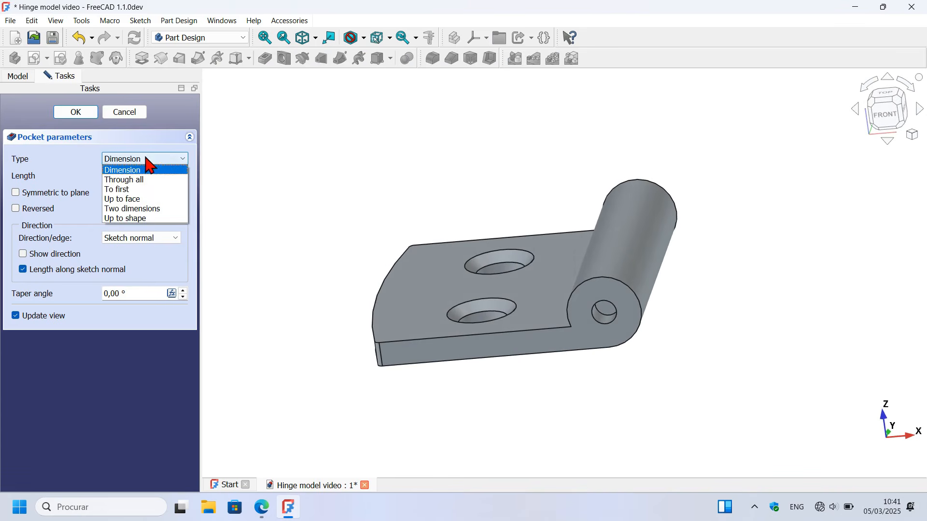
left_click(141, 185)
middle_click_drag(600, 193, 551, 371)
middle_click_drag(626, 207, 611, 139)
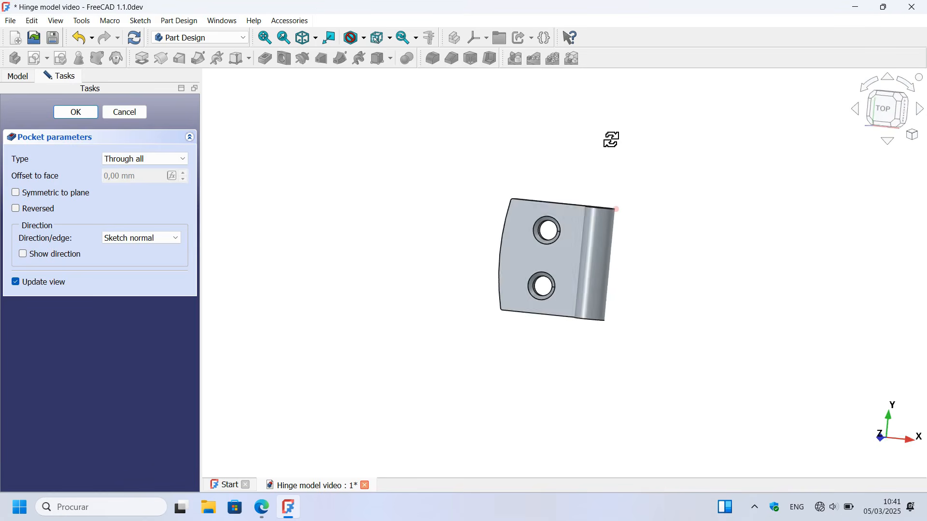
left_click(87, 112)
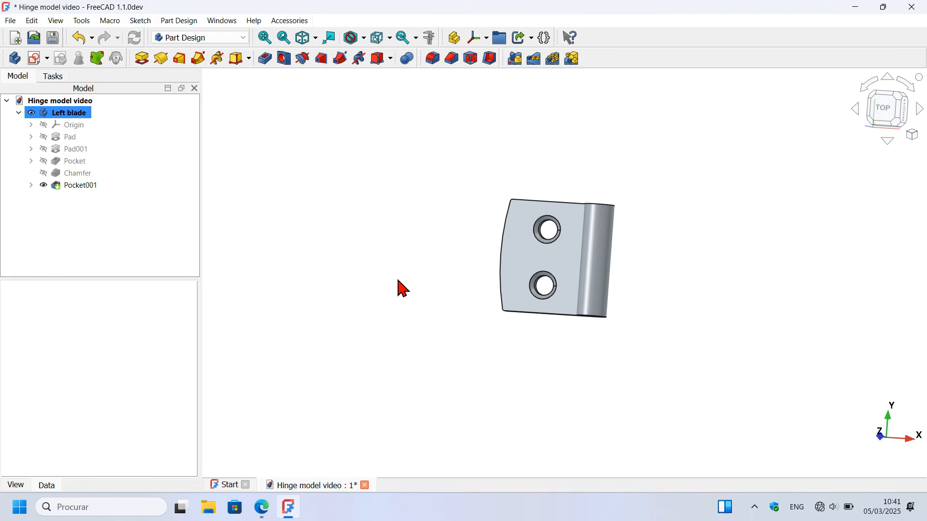
Check the knuckle layout in the PDF drawing and create a new sketch on the leaf's front end face
key("0")
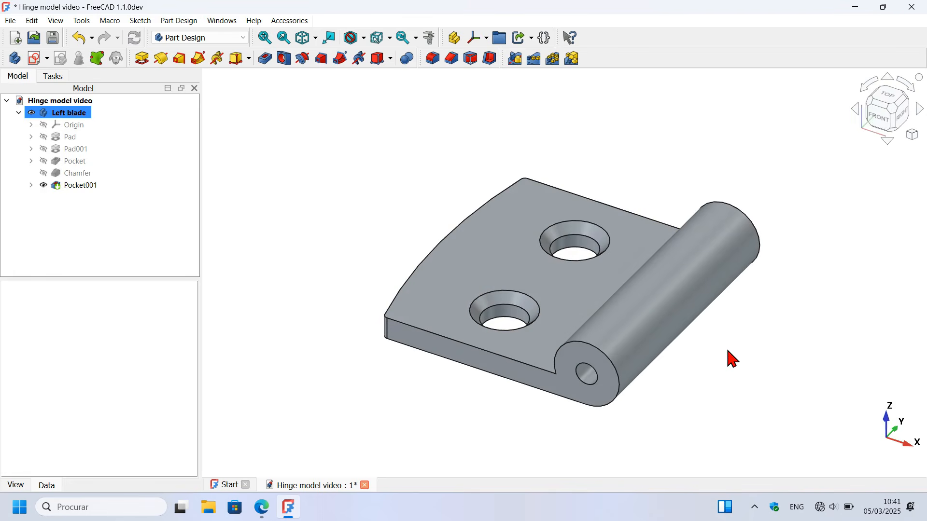
middle_click_drag(733, 360, 637, 248)
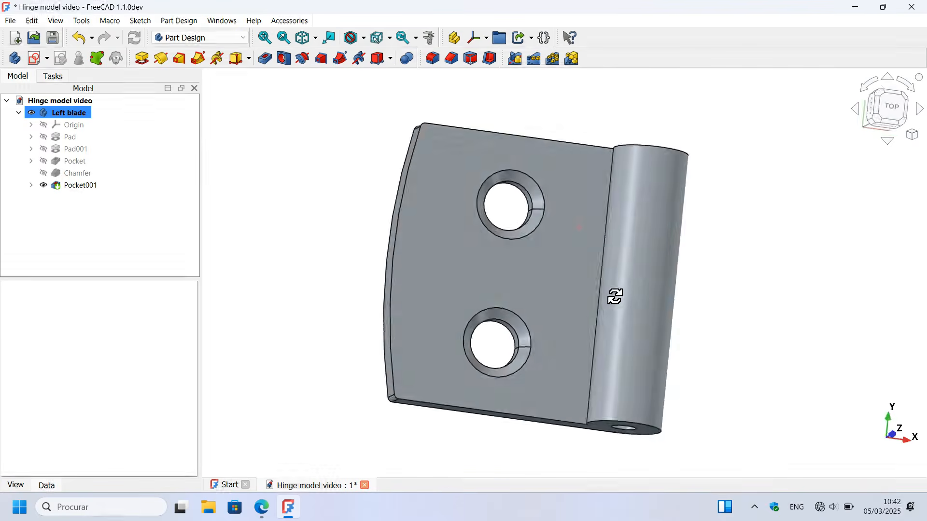
middle_click_drag(610, 291, 570, 259)
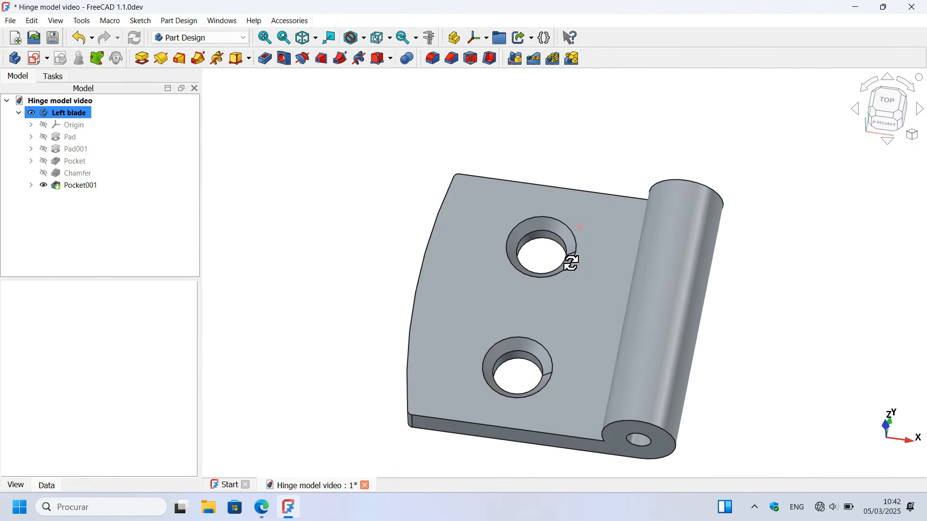
key("alt+Tab")
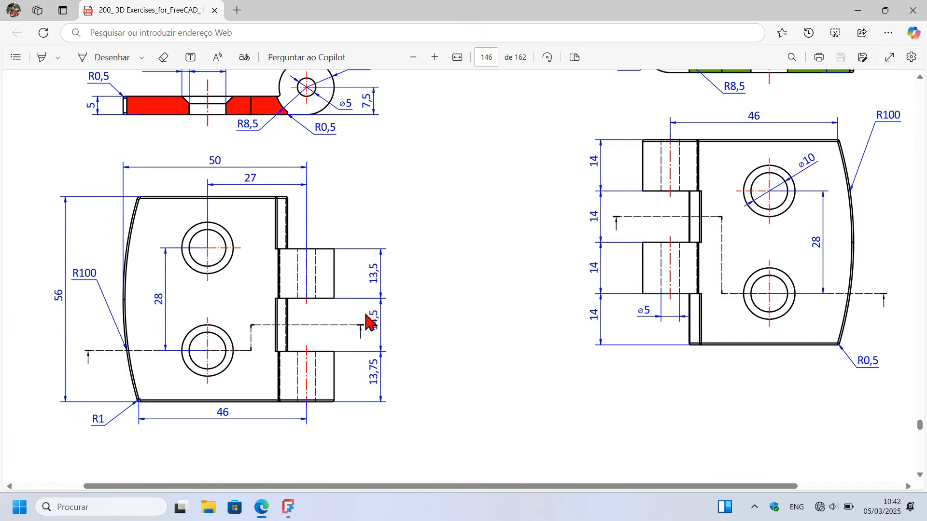
key("alt+Tab")
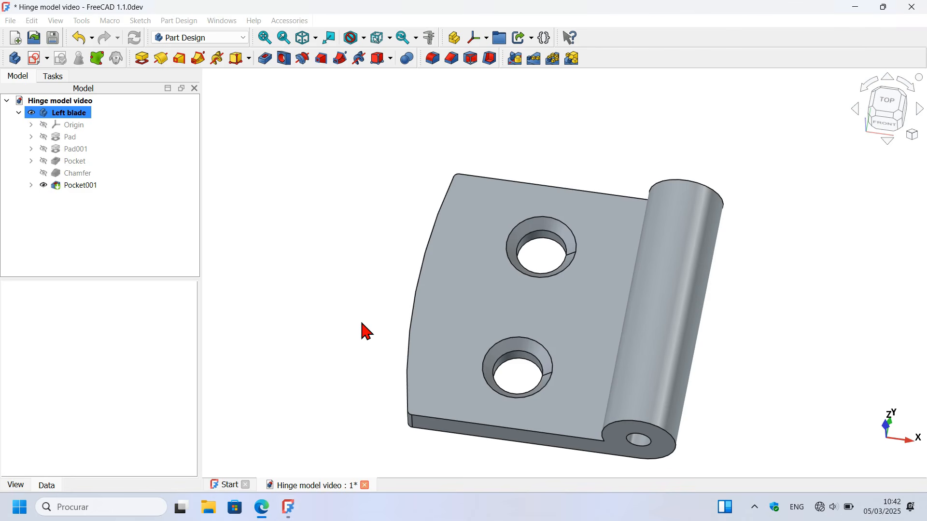
key("Home")
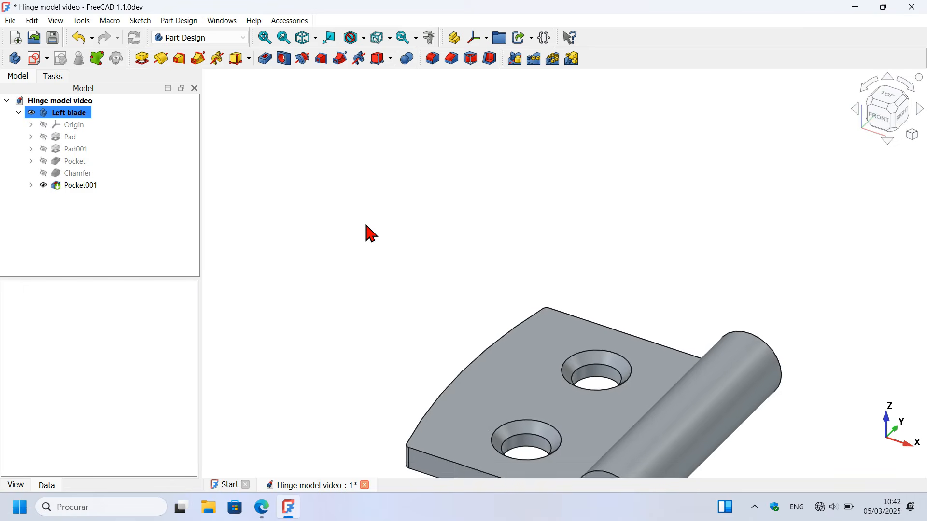
left_click(432, 344)
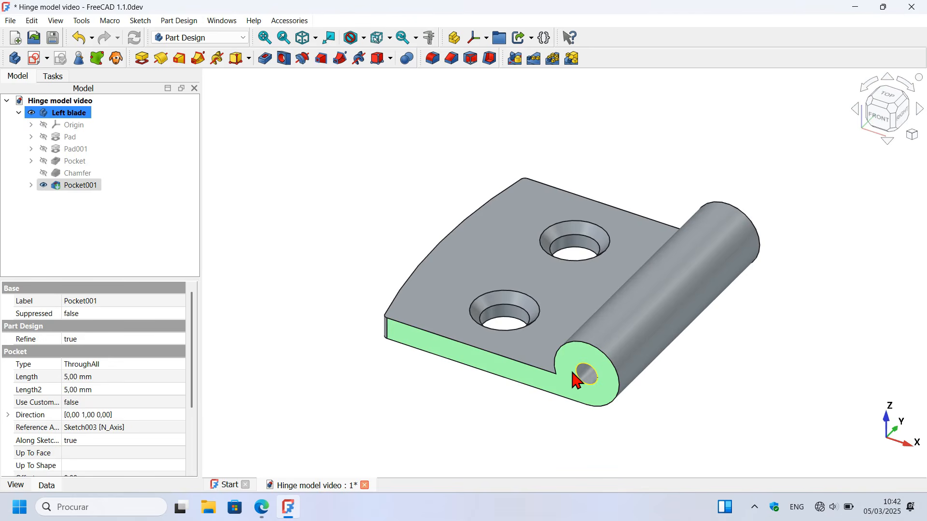
left_click(680, 427)
left_click(571, 387)
left_click(35, 61)
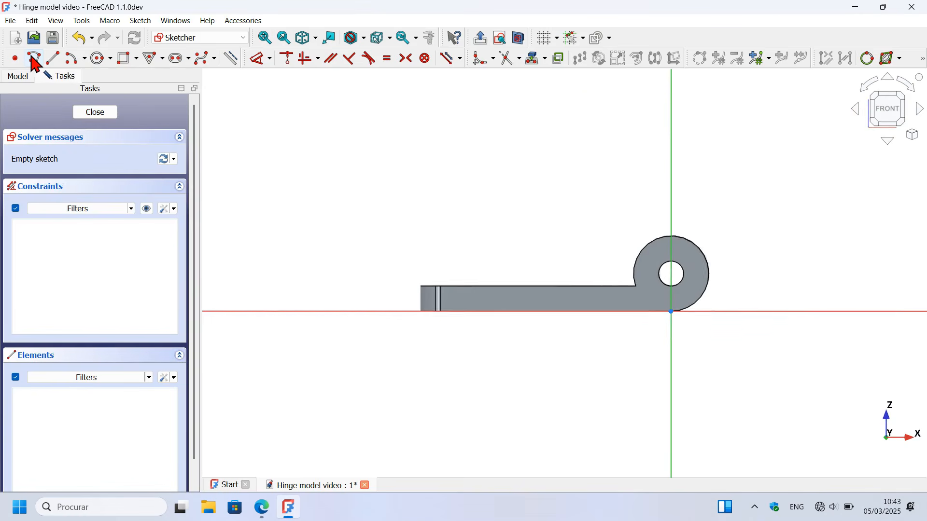
Project the knuckle's upper arc into the sketch as external geometry and leave the sketch
scroll(768, 236, "up", 3)
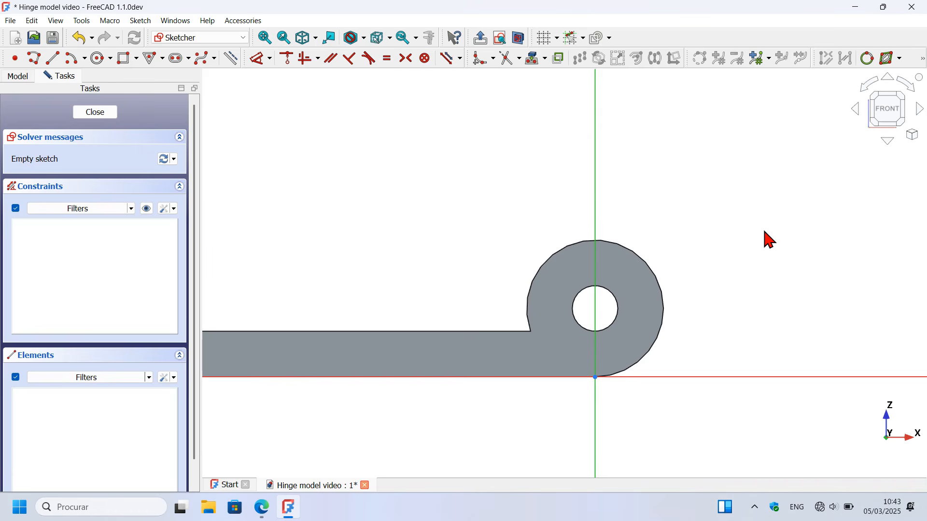
left_click(535, 58)
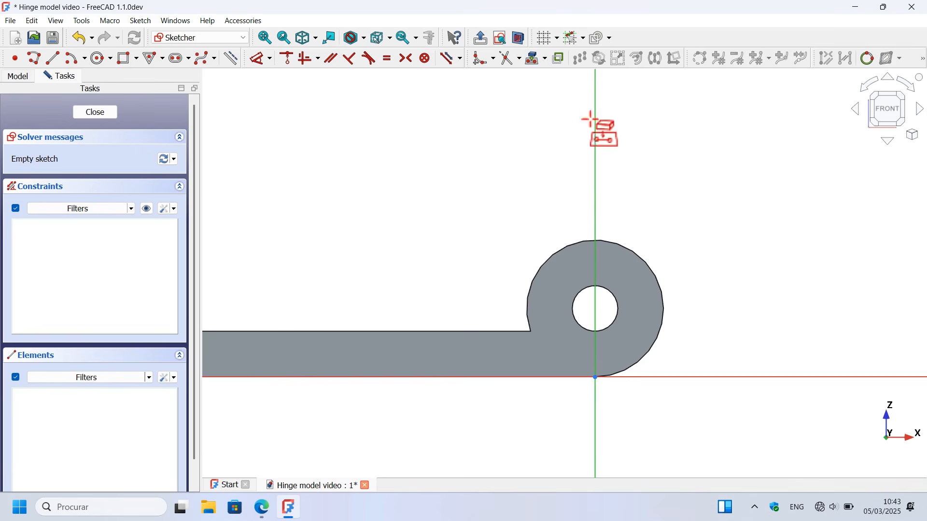
left_click(649, 270)
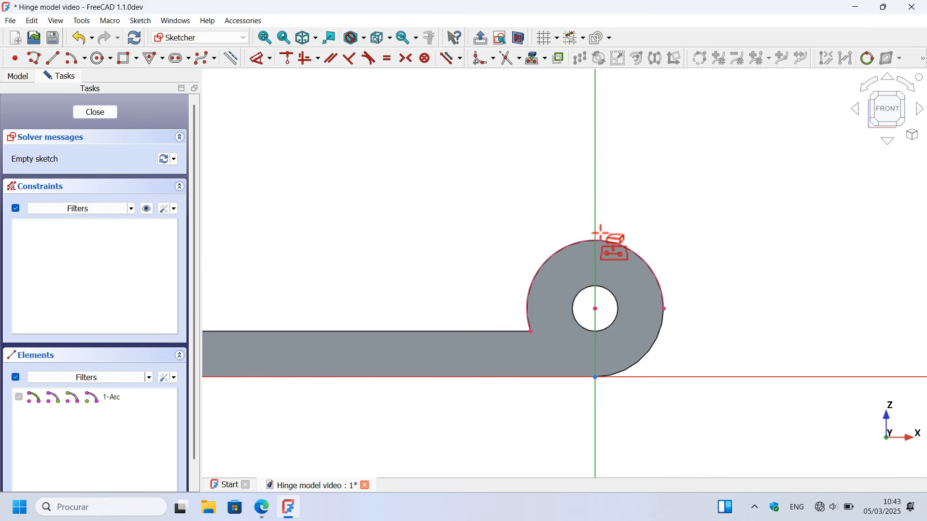
key("Escape")
key("Escape")
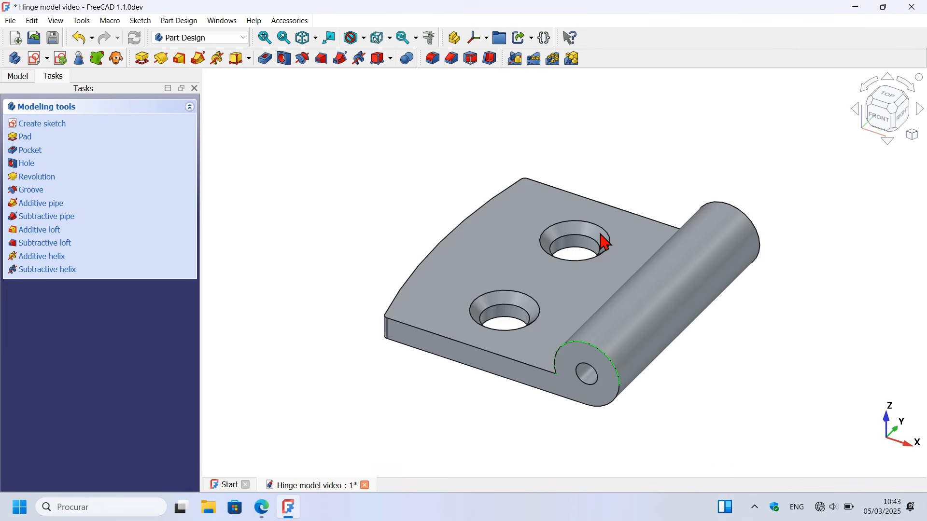
Reopen the newest sketch, turn the projected knuckle arc into construction geometry and close the sketch
left_click(607, 360)
left_click(20, 76)
double_click(82, 198)
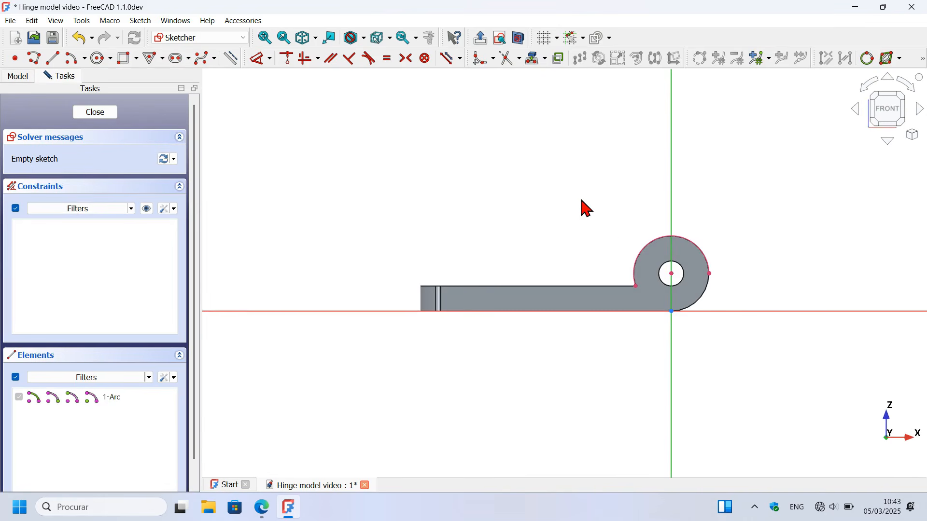
left_click_drag(582, 200, 765, 350)
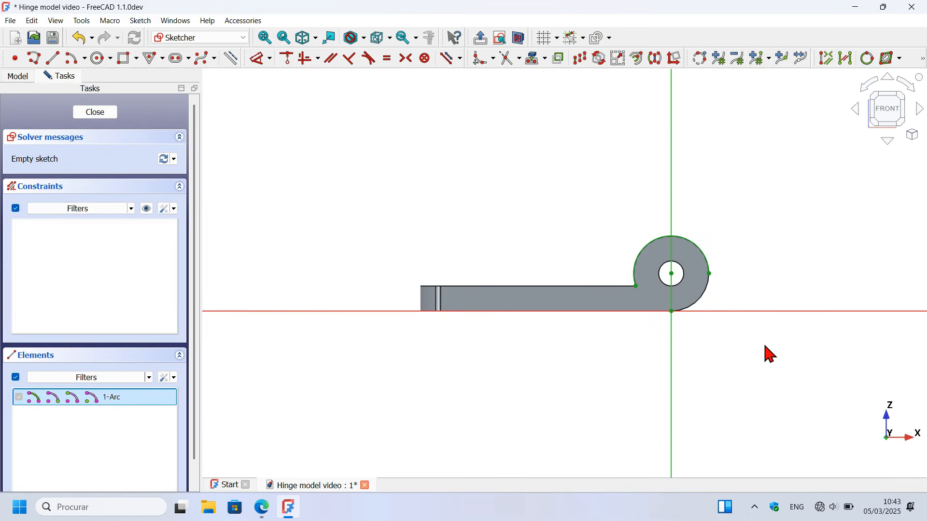
left_click(233, 61)
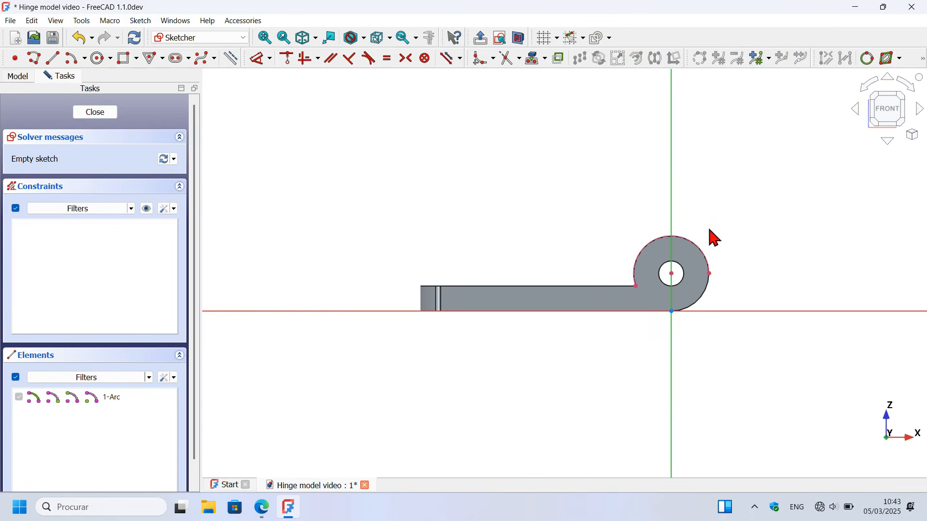
left_click(95, 113)
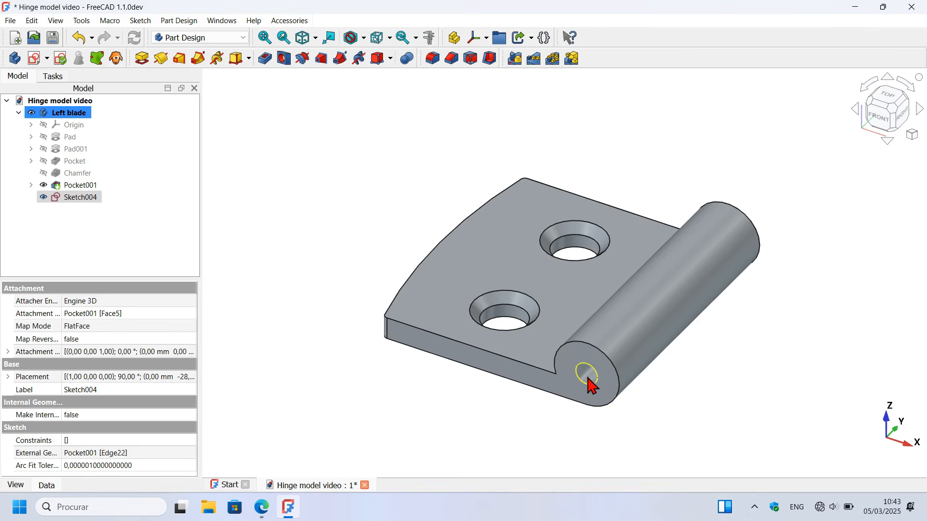
Reopen the front end face sketch, draw a 17 mm diameter circle concentric with the pin hole and close the sketch
double_click(85, 198)
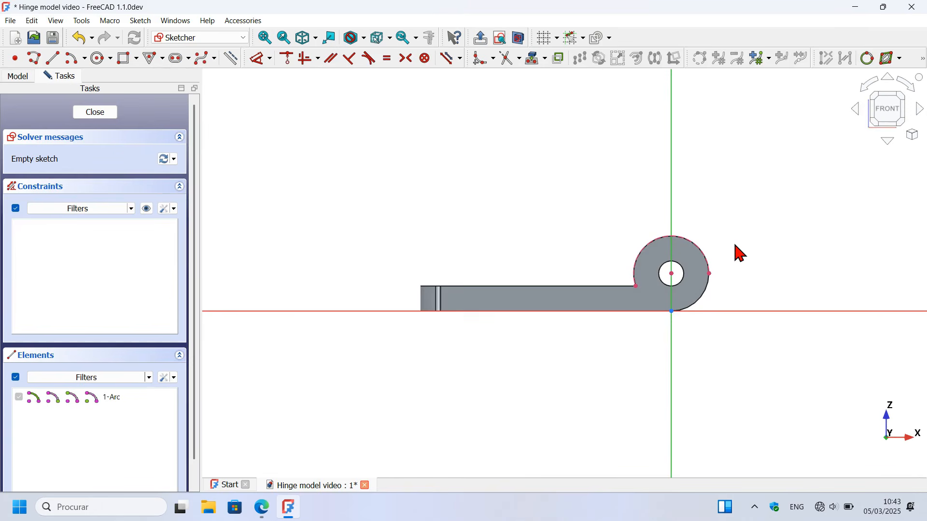
scroll(741, 253, "up", 3)
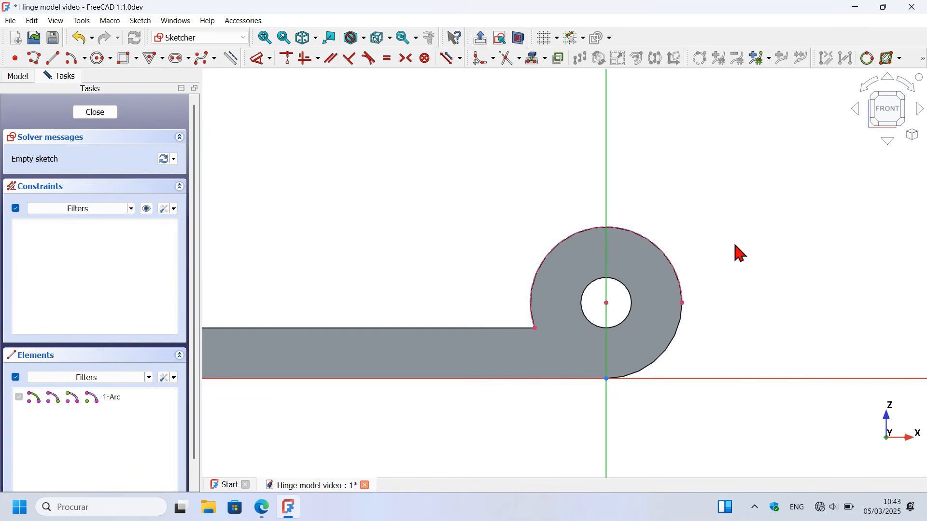
left_click(100, 59)
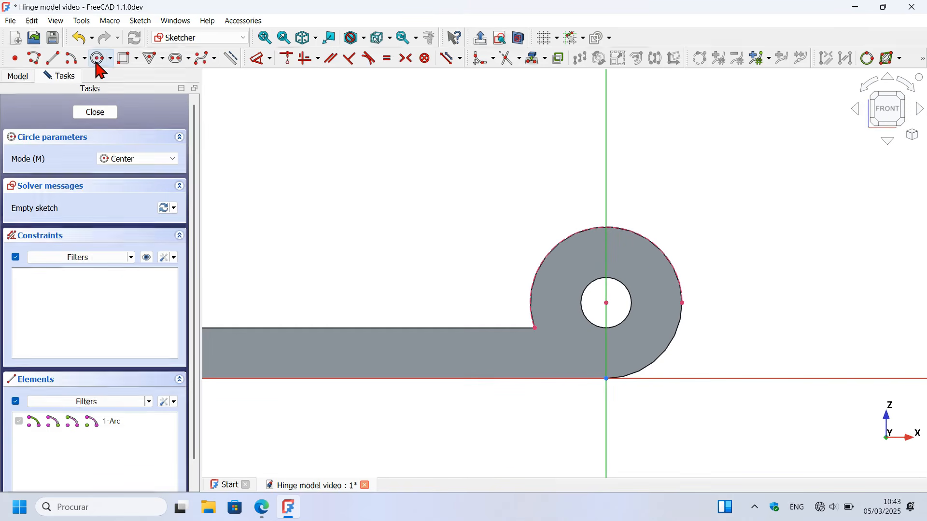
left_click(606, 303)
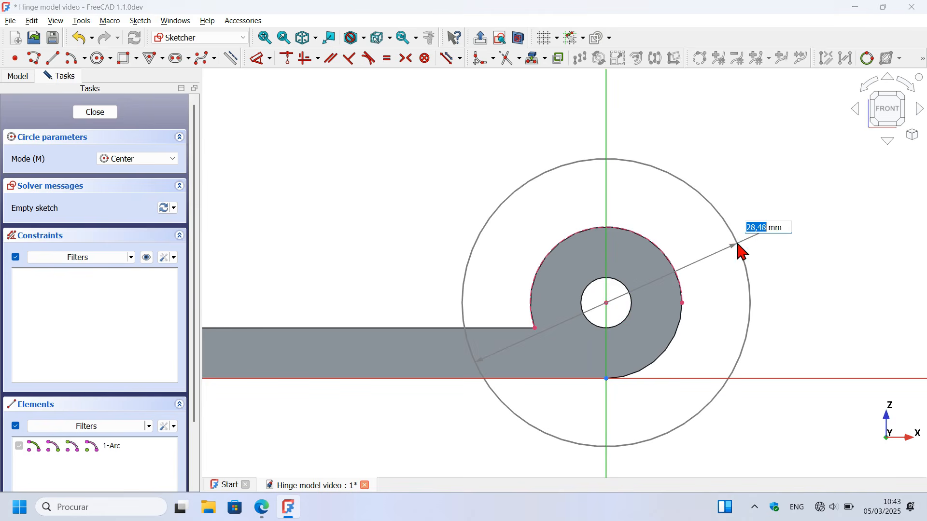
key("alt+Tab")
scroll(322, 181, "up", 2)
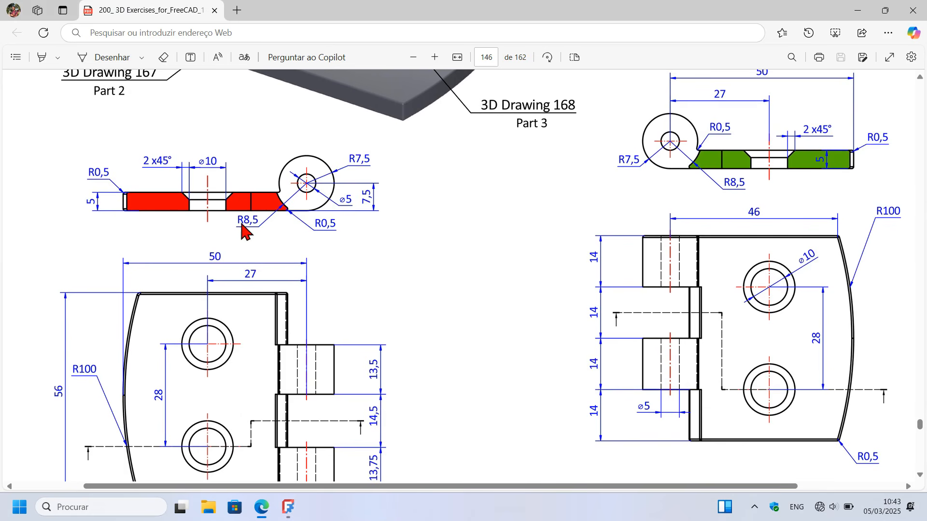
scroll(252, 215, "up", 3, "ctrl")
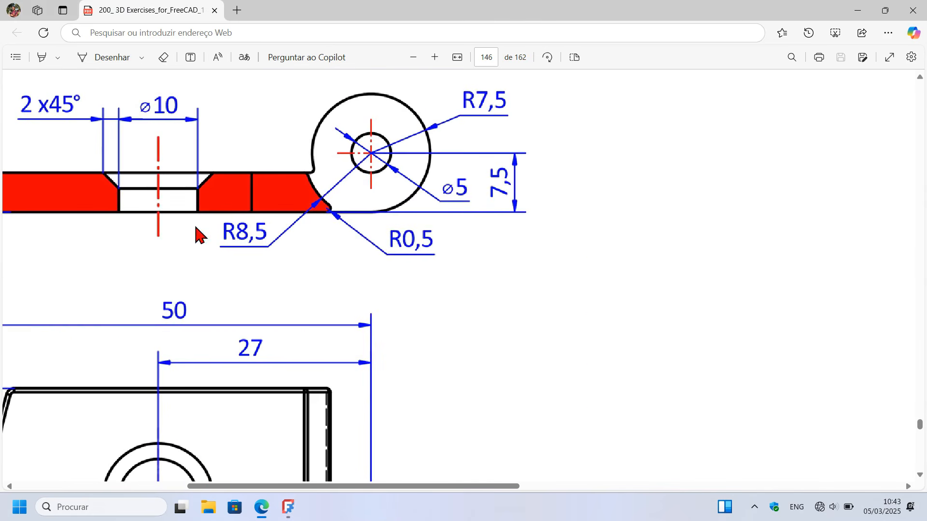
key("alt+Tab")
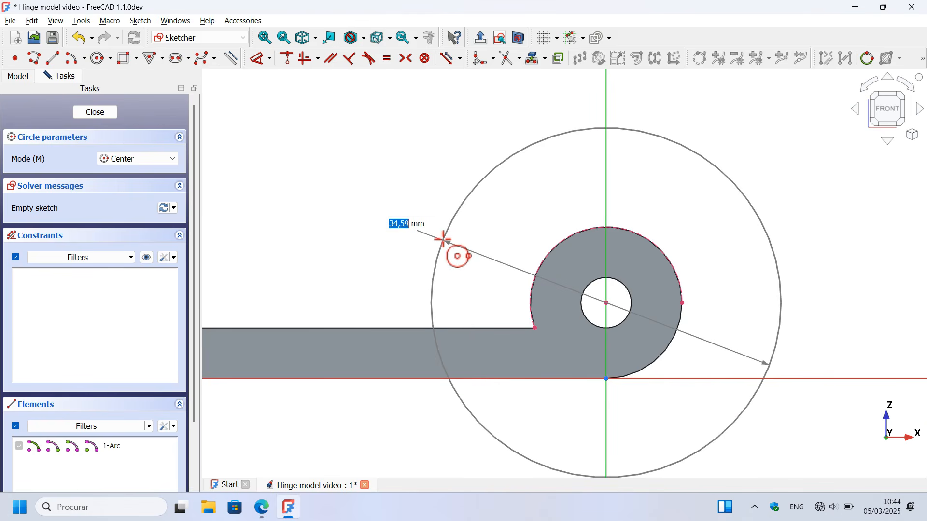
key("Return")
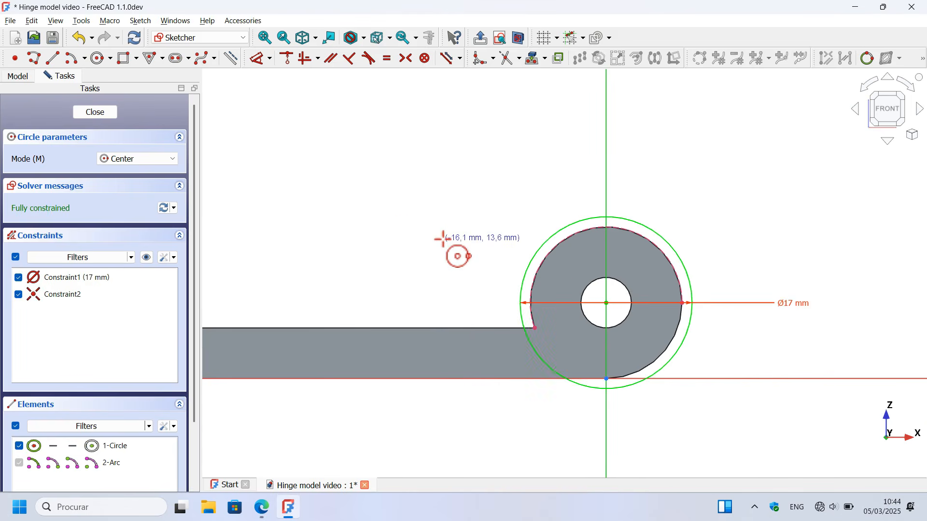
key("Escape")
key("Escape")
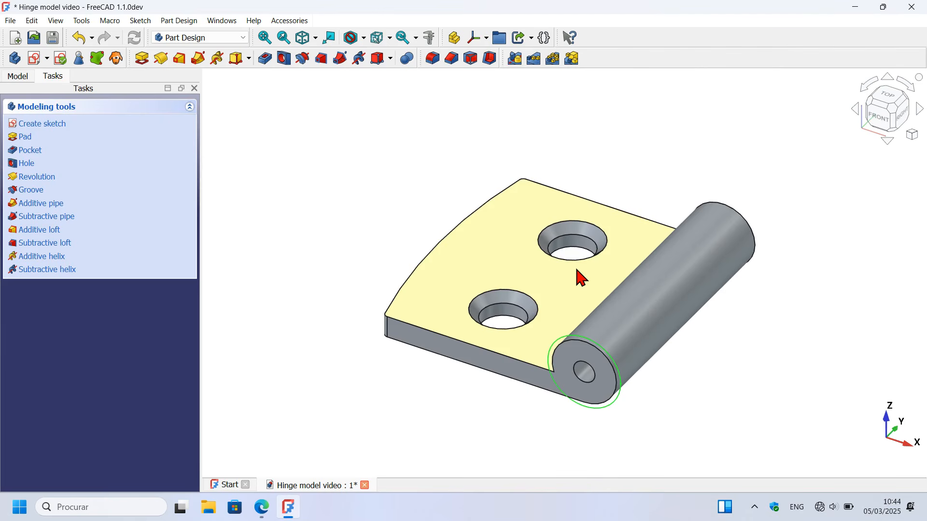
Check the lengths of the left blade's knuckles and gaps in the PDF drawing
key("alt+Tab")
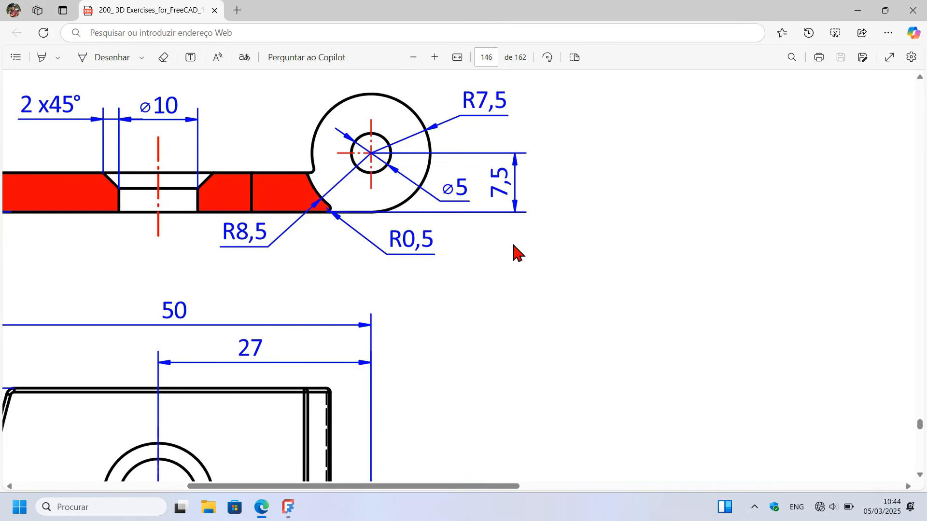
scroll(513, 252, "down", 3, "ctrl")
scroll(513, 253, "down", 2, "ctrl")
key("alt+Tab")
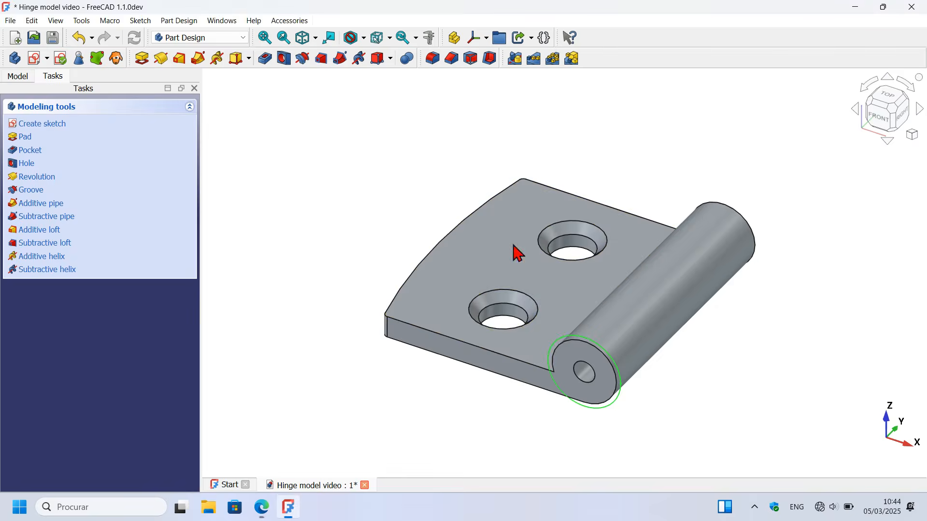
key("alt+Tab")
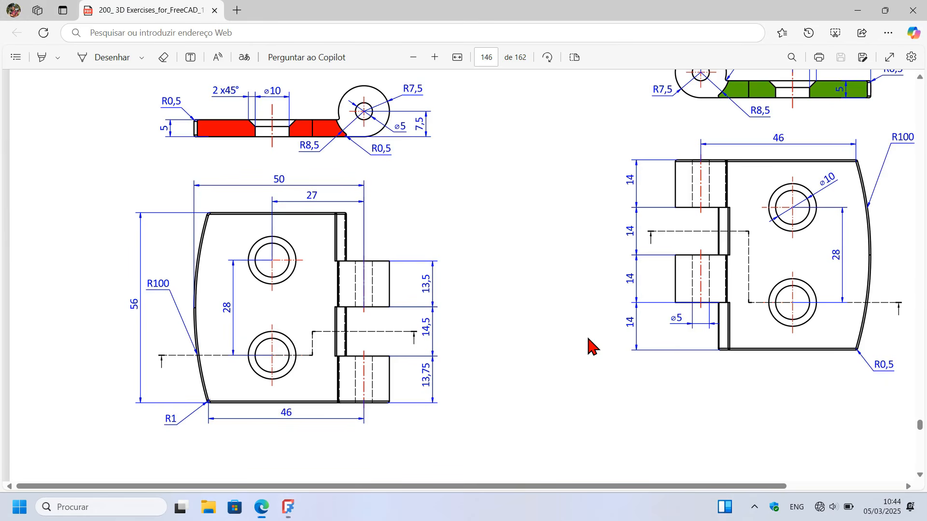
scroll(408, 290, "down", 1)
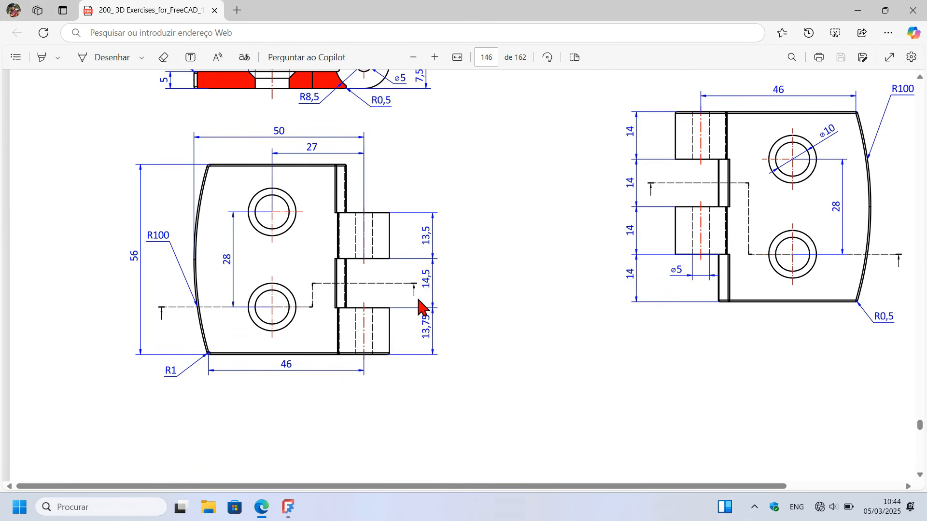
key("alt+Tab")
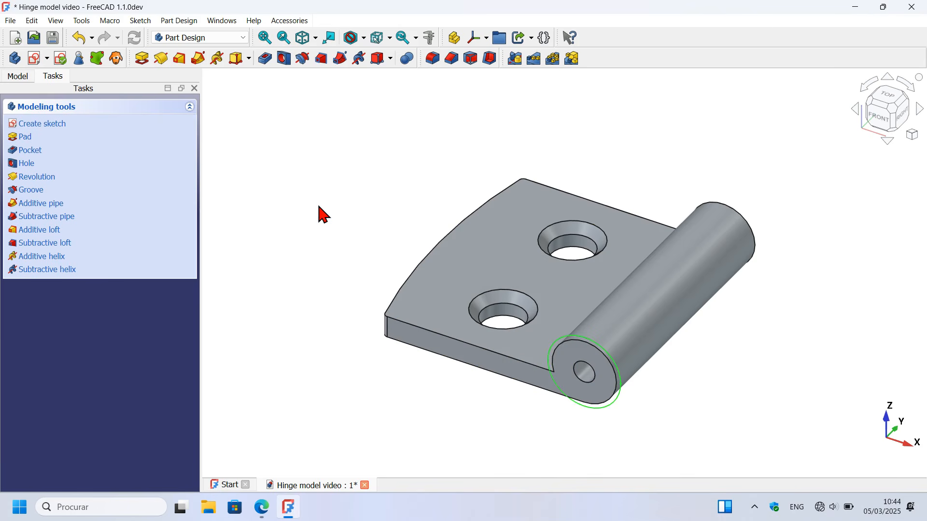
Set the circle sketch's attachment offset to 13,75 mm in z and close the Start page
left_click(22, 76)
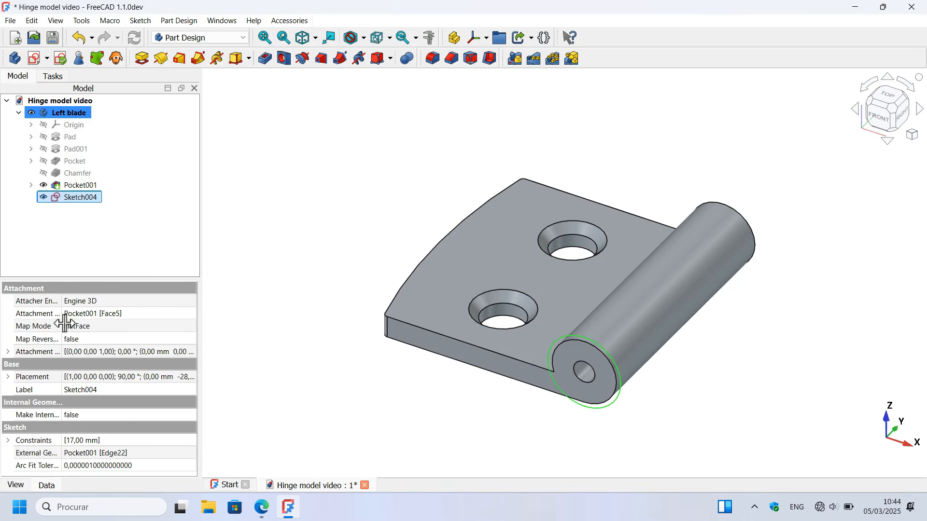
left_click(9, 352)
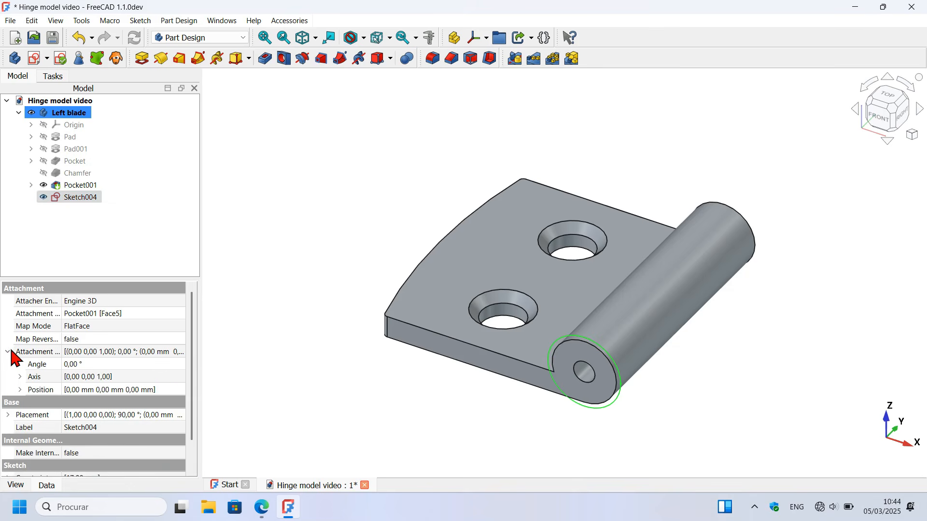
left_click(20, 390)
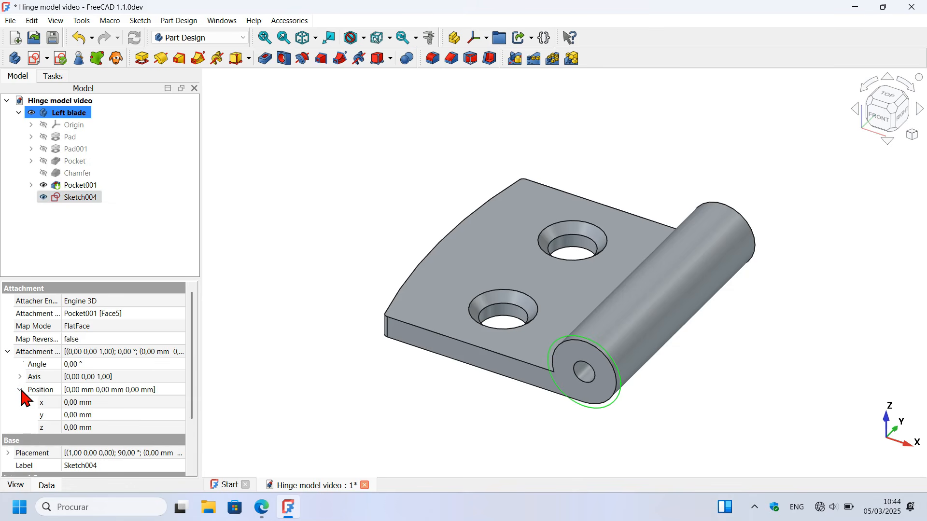
left_click(100, 429)
left_click(101, 429)
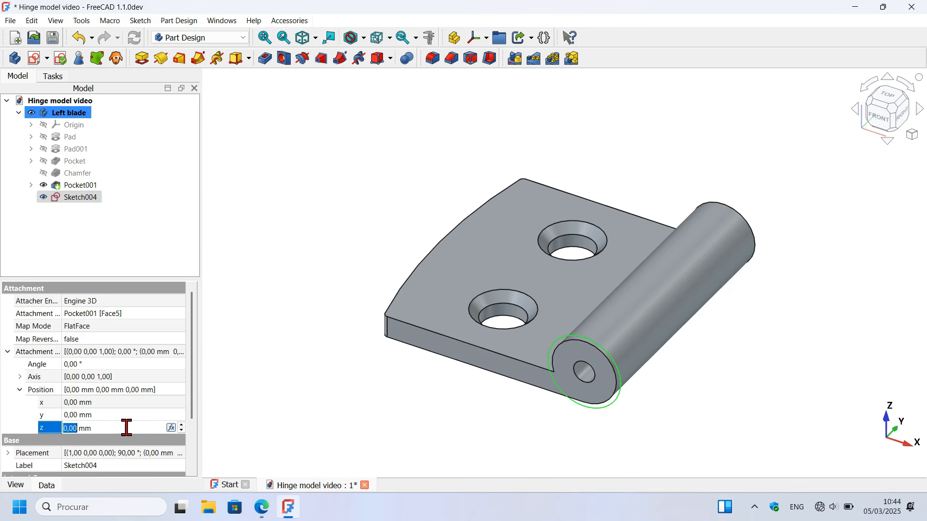
left_click_drag(126, 428, 42, 429)
type("13")
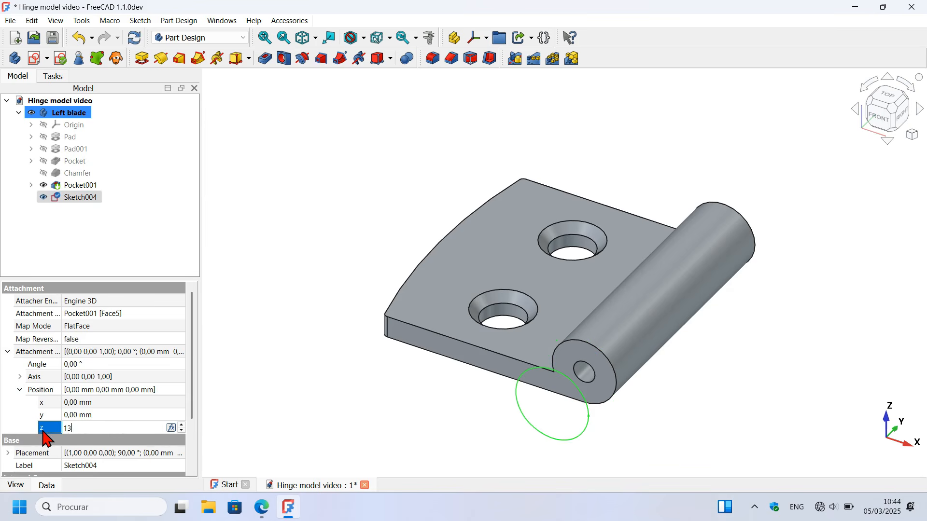
type(",75")
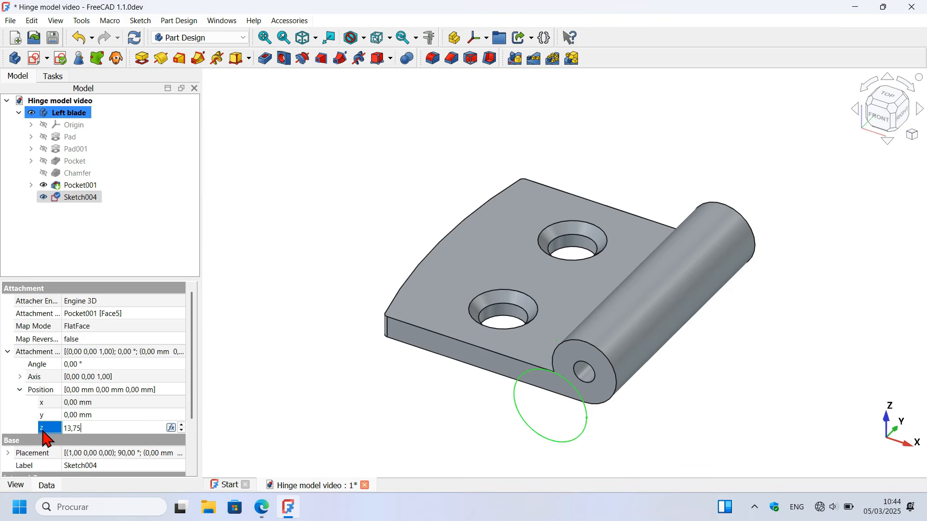
key("Return")
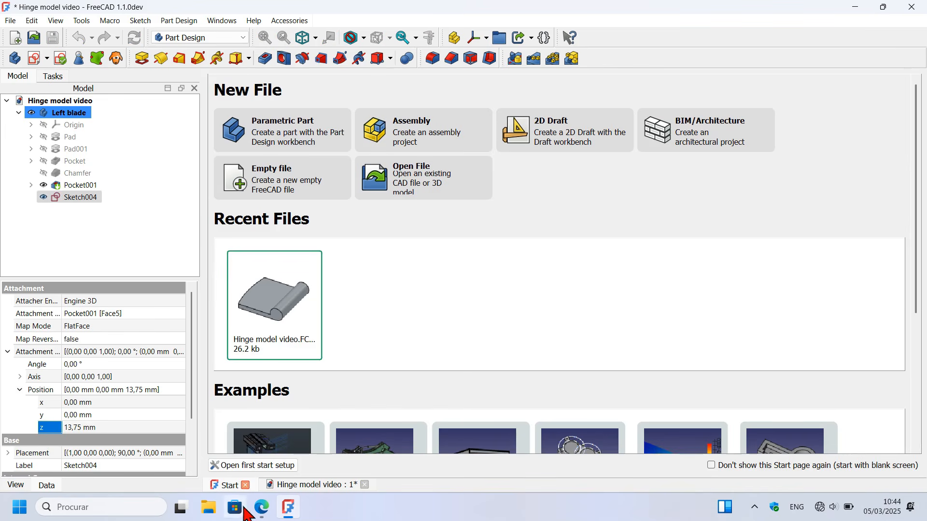
left_click(246, 485)
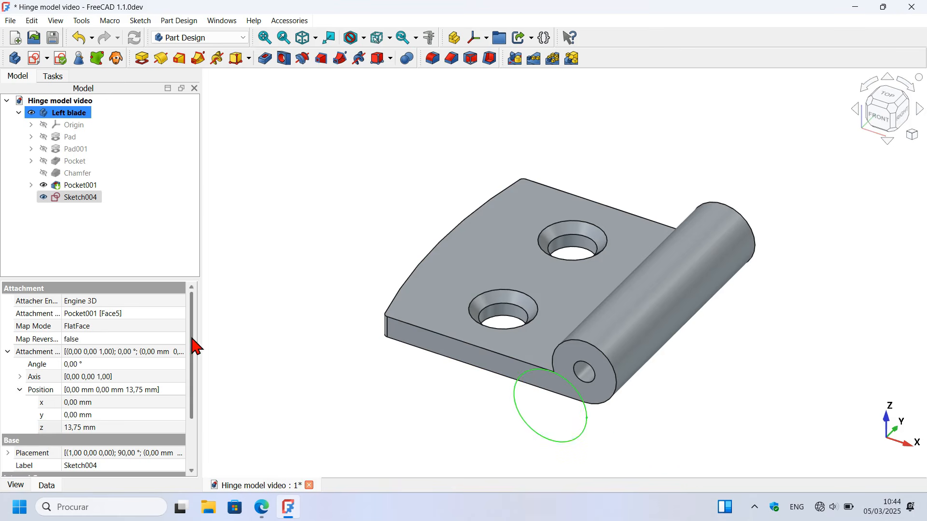
Set the circle sketch's Map Reversed property to true and save the document
left_click(133, 339)
left_click(134, 341)
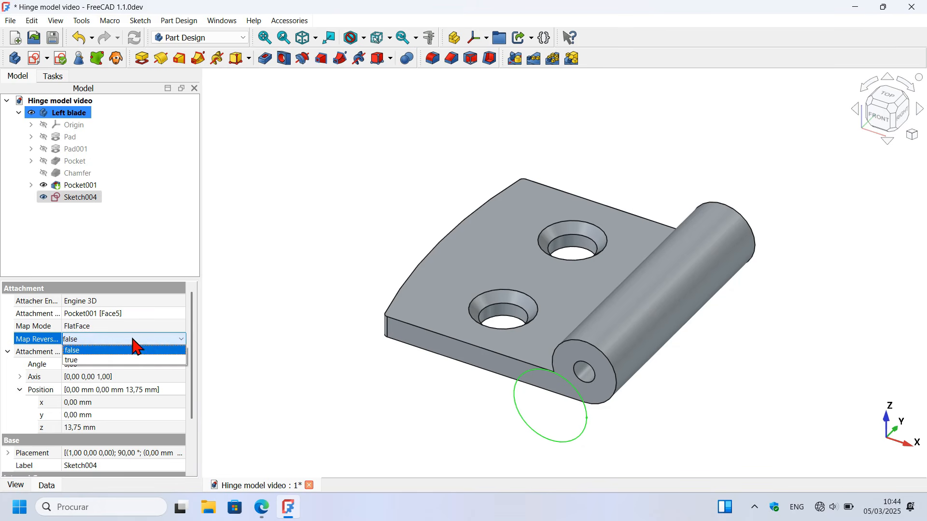
left_click(133, 362)
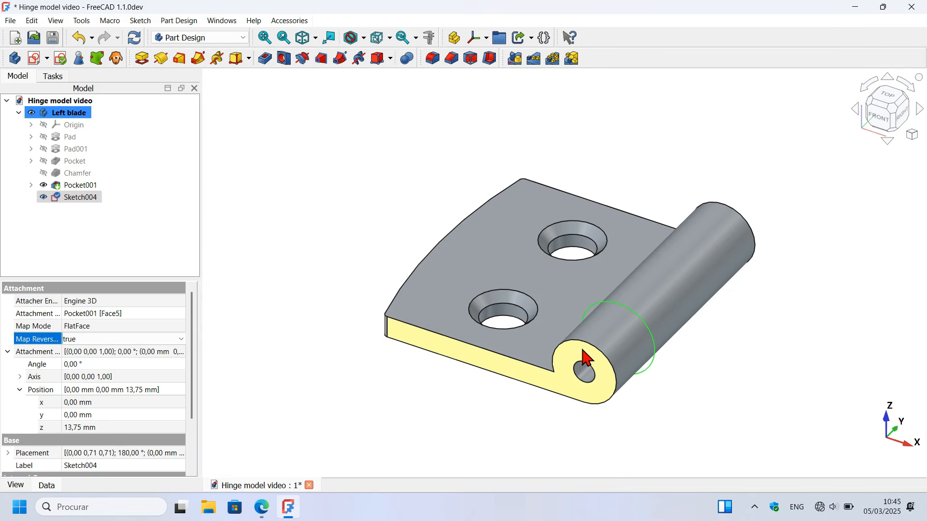
left_click(58, 41)
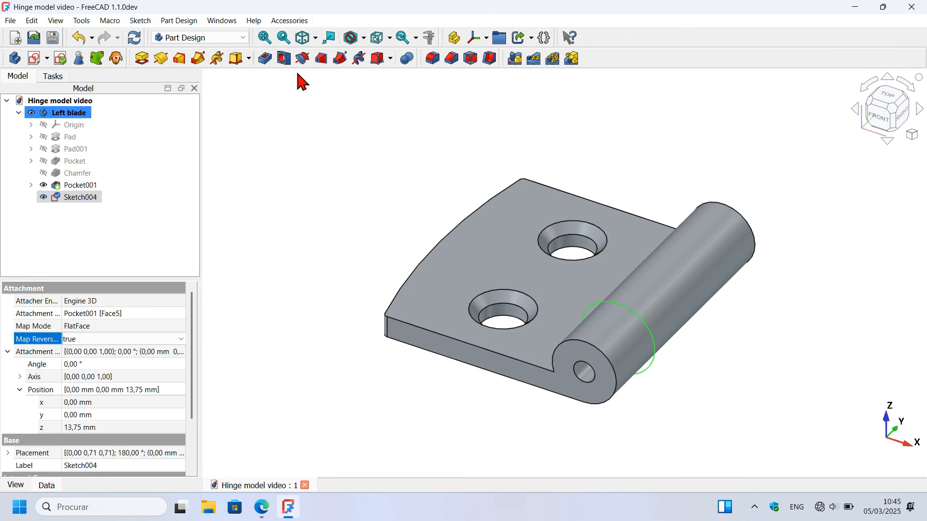
Start a pocket from the offset circle sketch with its cutting direction reversed
left_click(265, 59)
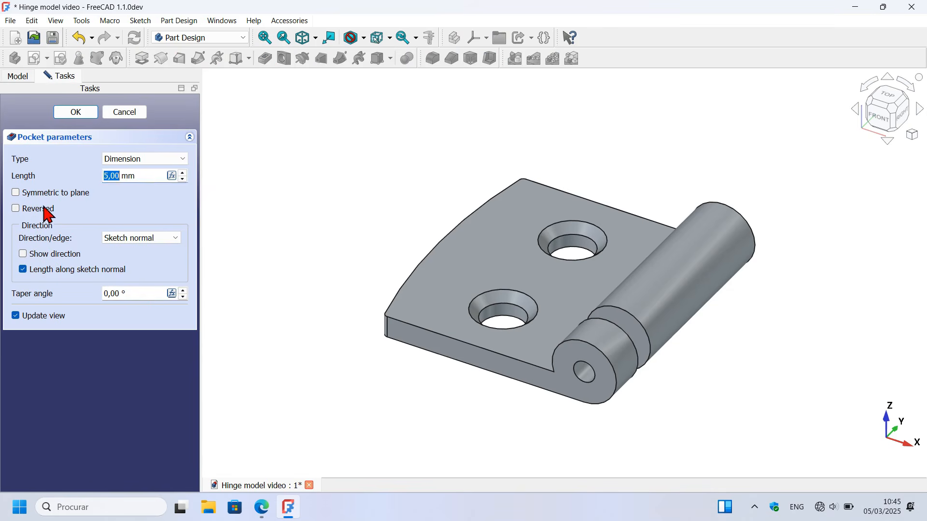
left_click(41, 210)
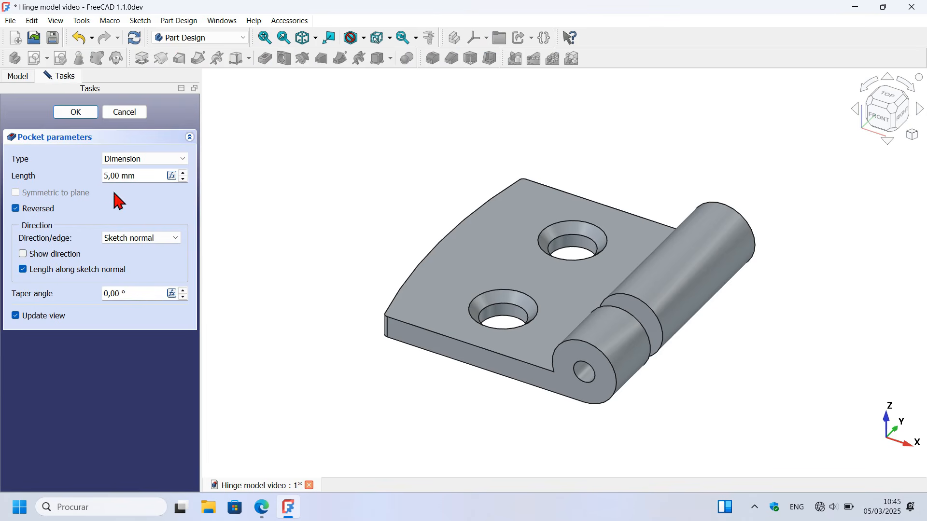
Cut the reversed pocket across the hinge barrel with a length of 14,5 mm, checking the dimension in the PDF drawing
double_click(120, 178)
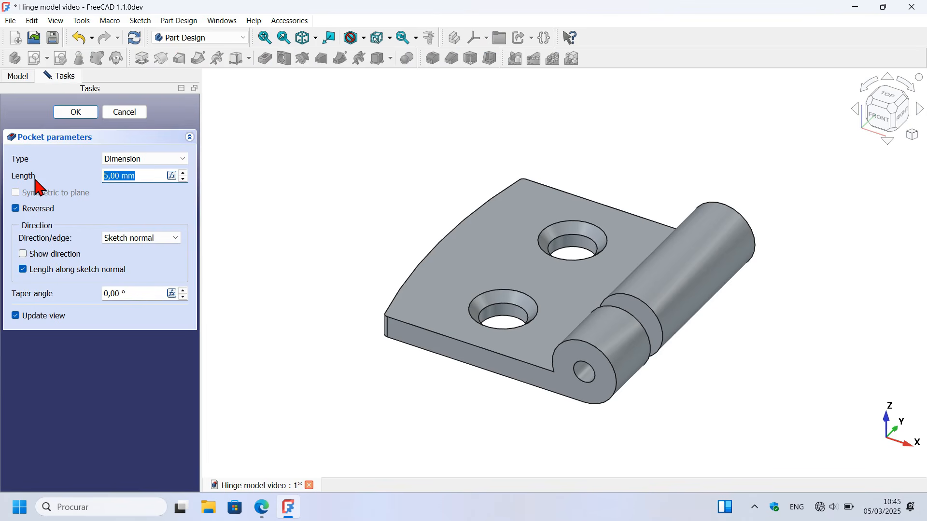
key("alt+Tab")
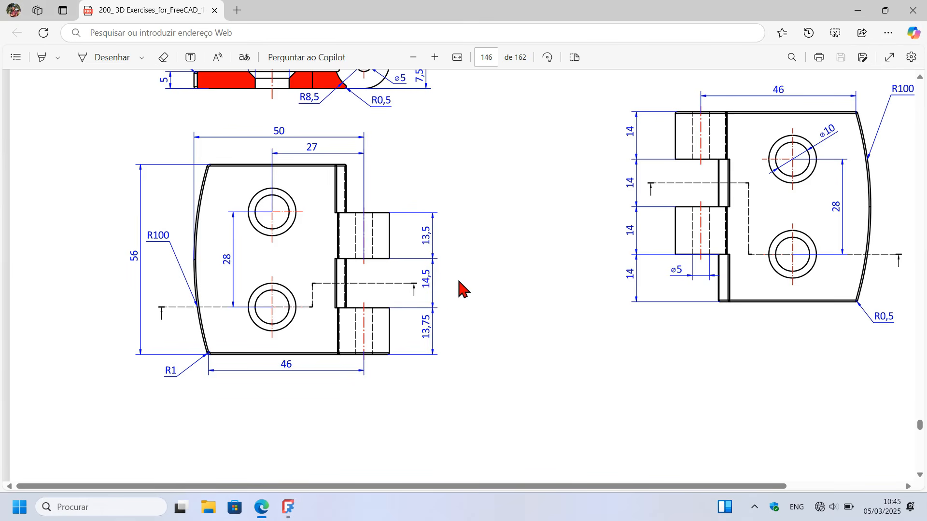
key("alt+Tab")
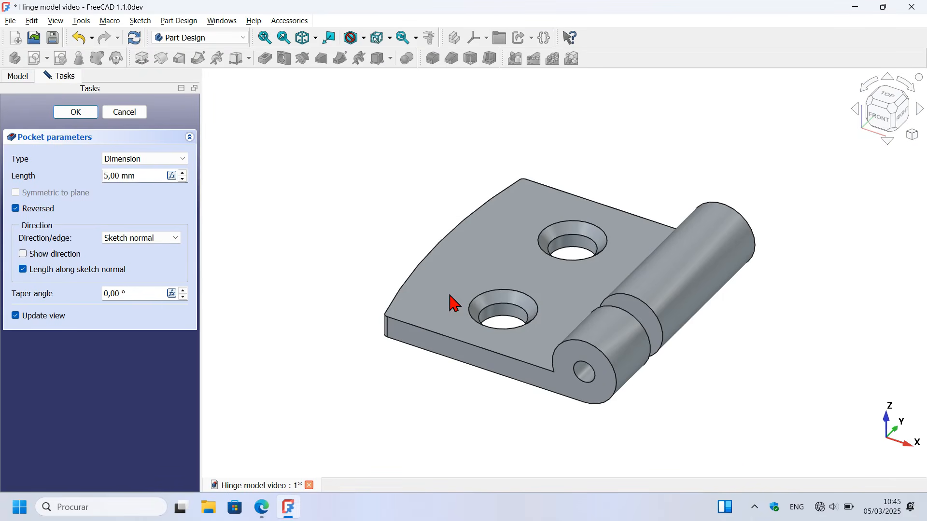
triple_click(137, 175)
type("14")
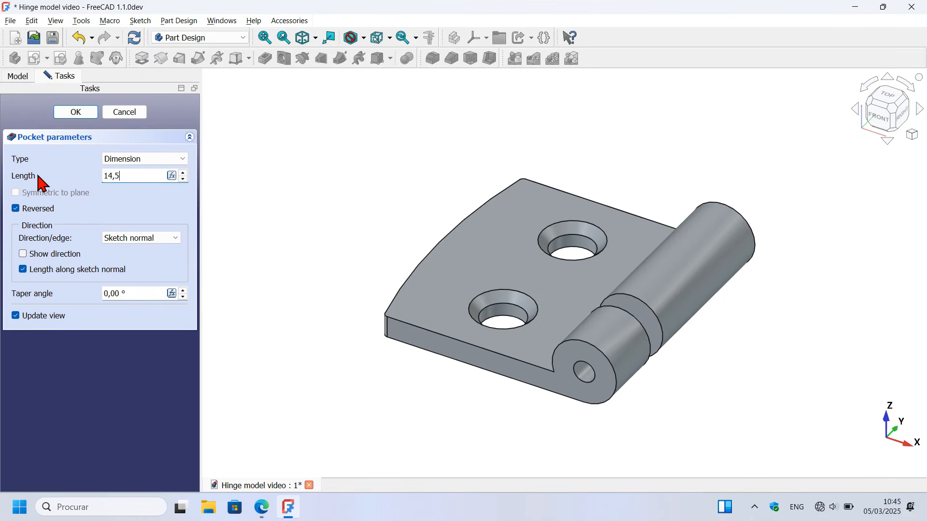
type(",5")
key("Return")
mouse_move(751, 223)
middle_mouse_down()
mouse_move(665, 249)
mouse_move(752, 240)
middle_mouse_up()
Check the knuckle dimensions in the PDF drawing, and duplicate Pocket002's sketch in FreeCAD without copying its dependencies
key("alt+Tab")
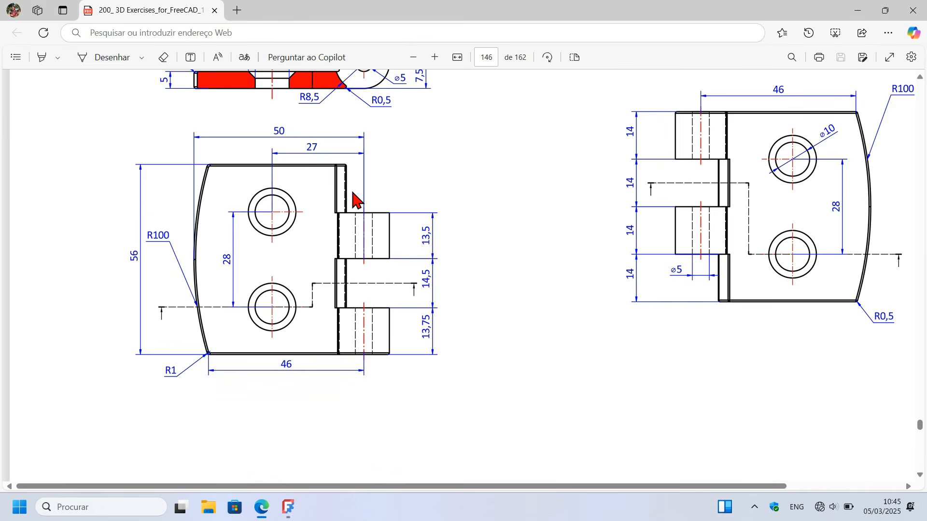
scroll(386, 190, "up", 5, "ctrl")
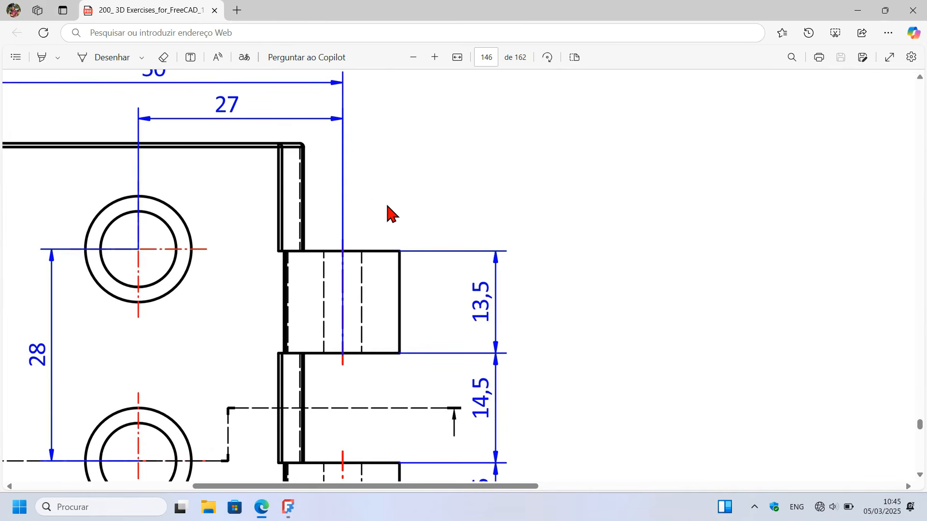
key("alt+Tab")
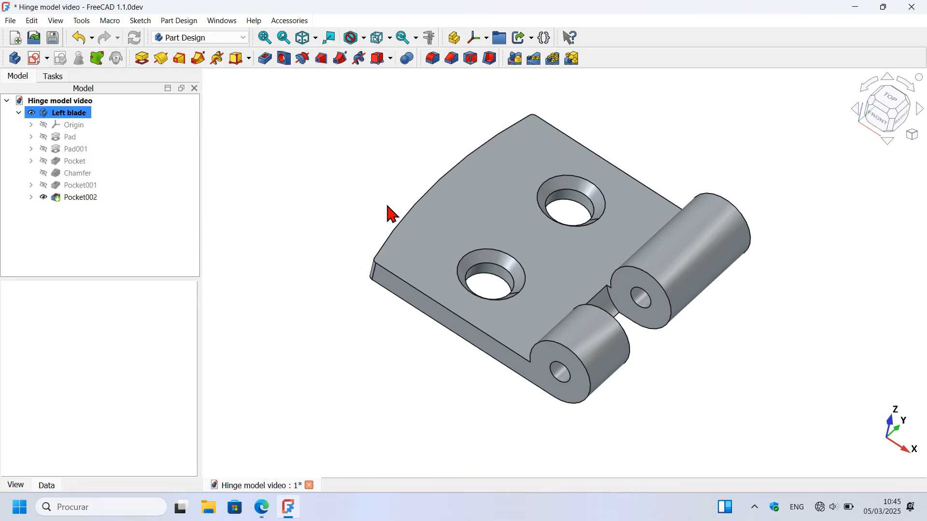
key("0")
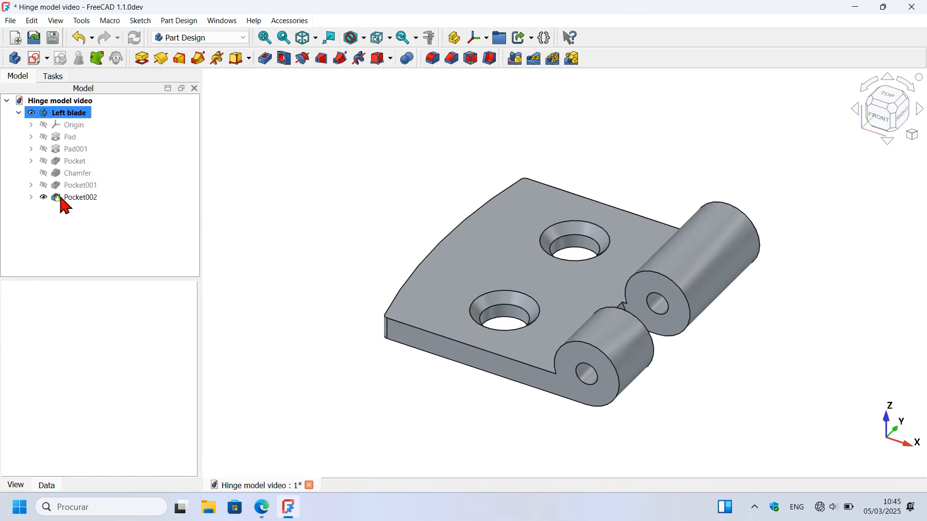
left_click(31, 198)
left_click(87, 211)
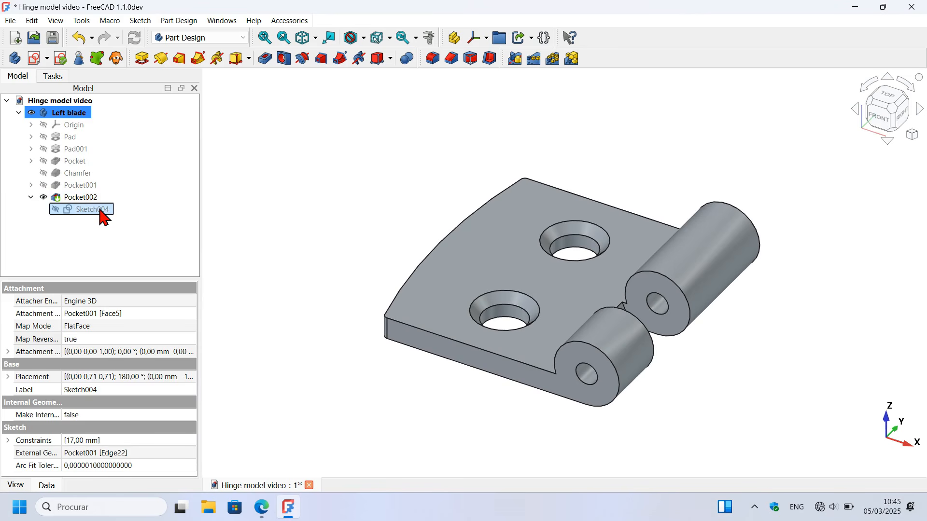
key("ctrl+e")
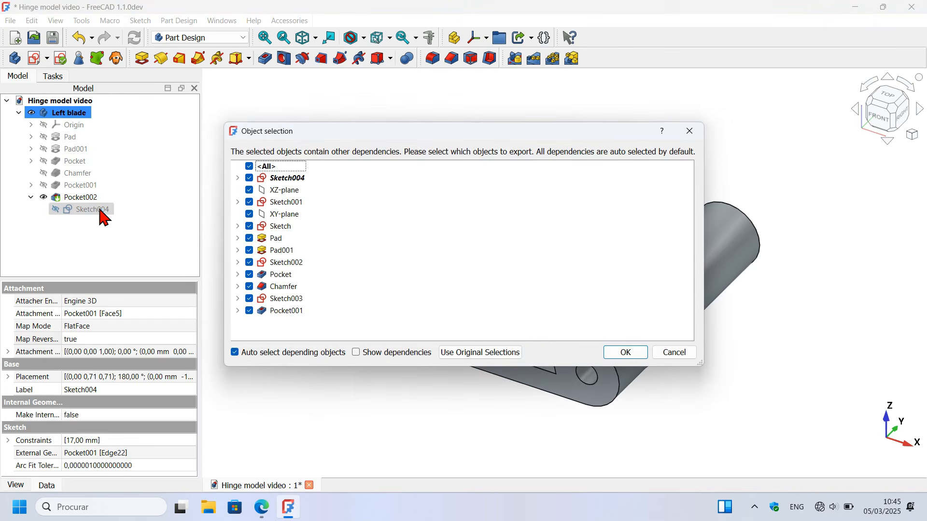
left_click(487, 354)
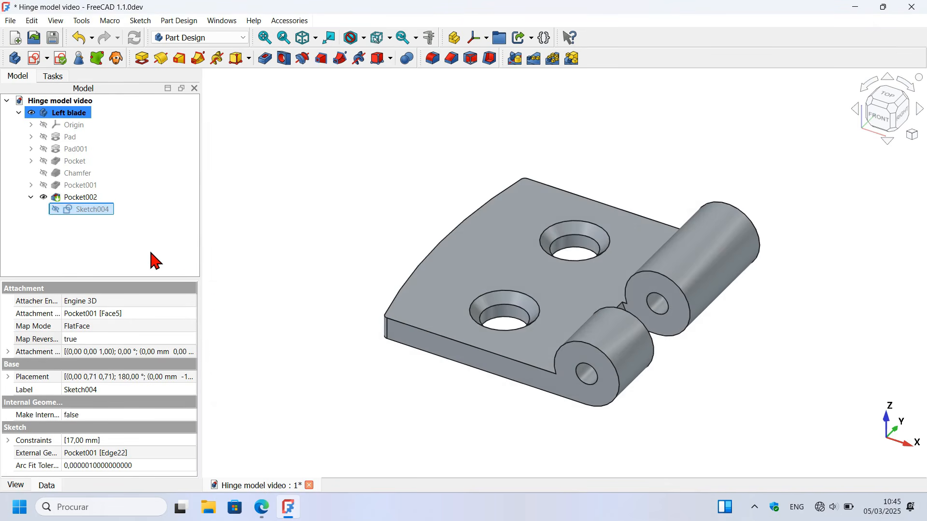
key("ctrl+v")
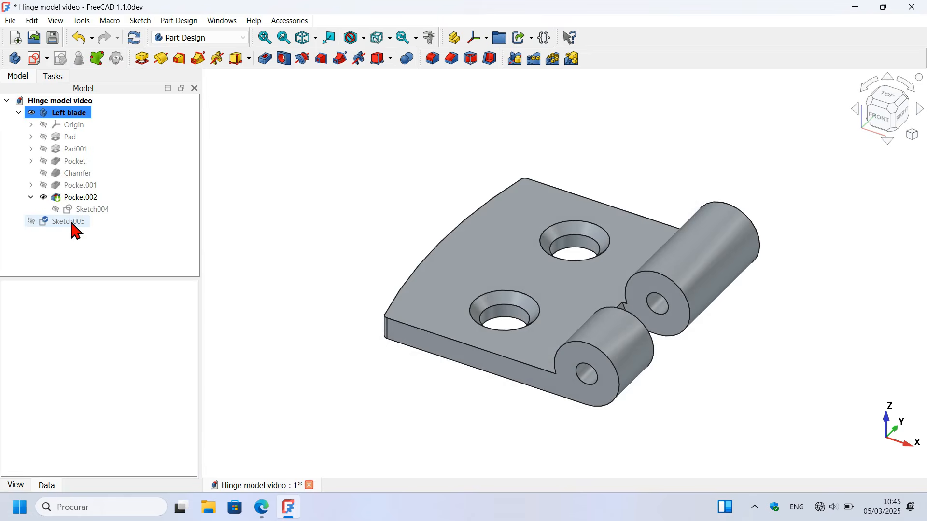
Move the duplicated sketch Sketch005 into the Left blade body and make it visible
left_click(63, 223)
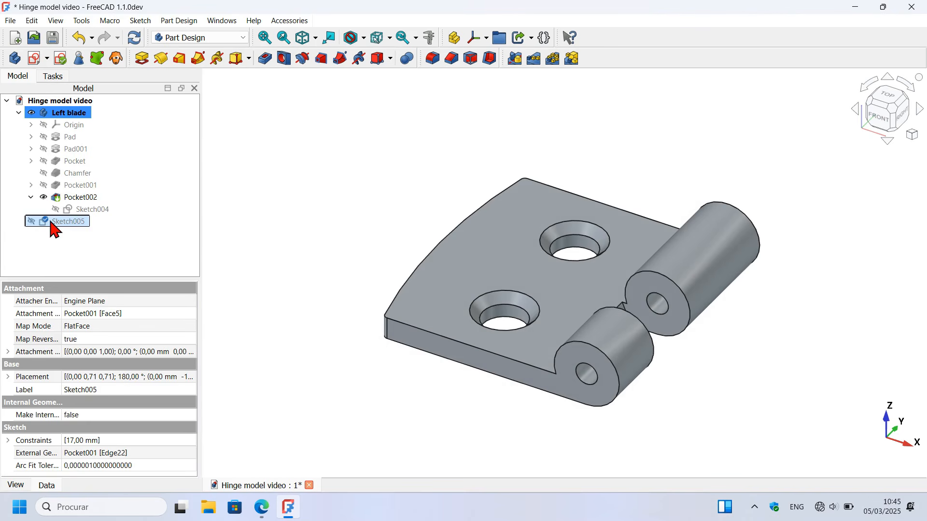
mouse_move(52, 226)
left_mouse_down()
mouse_move(178, 154)
mouse_move(103, 102)
mouse_move(106, 120)
left_mouse_up()
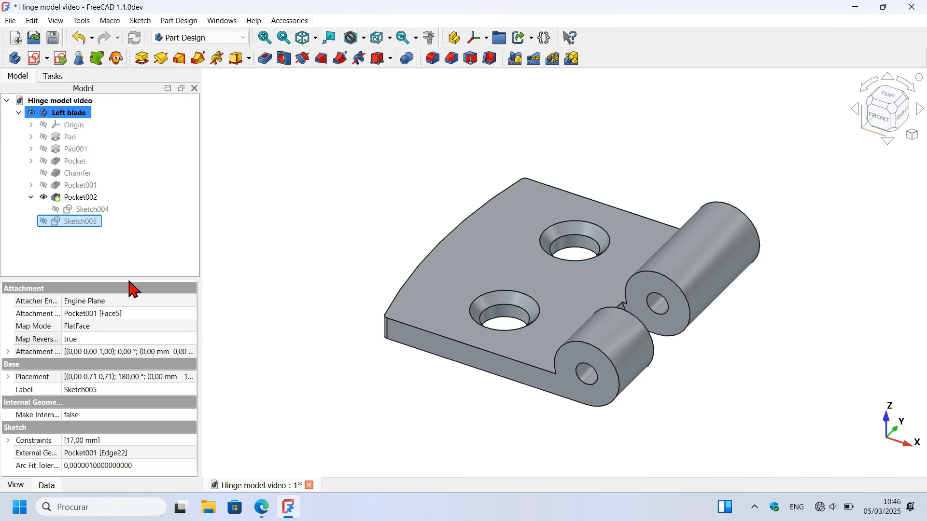
key("space")
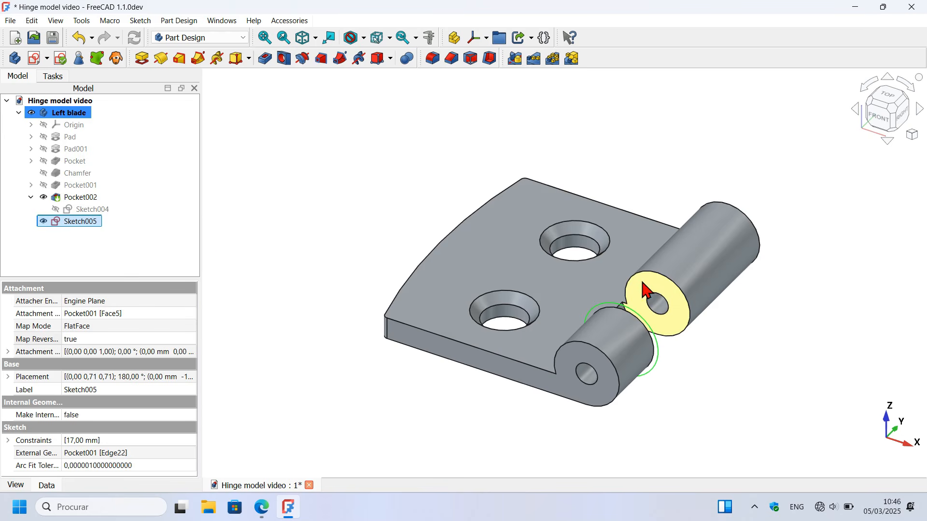
Show Pocket002 while editing Sketch005's attachment, and reattach the sketch to the rear barrel section's end face at the gap
right_click(86, 228)
left_click(149, 22)
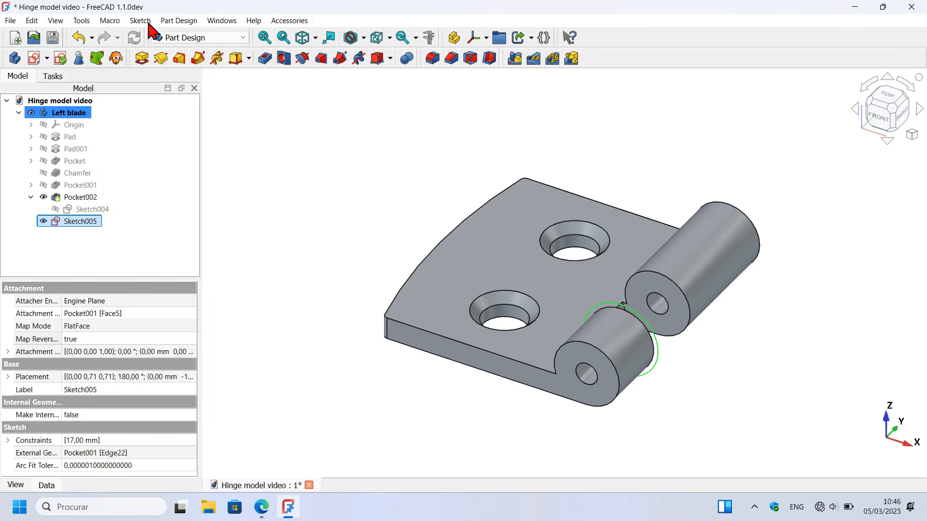
left_click(22, 76)
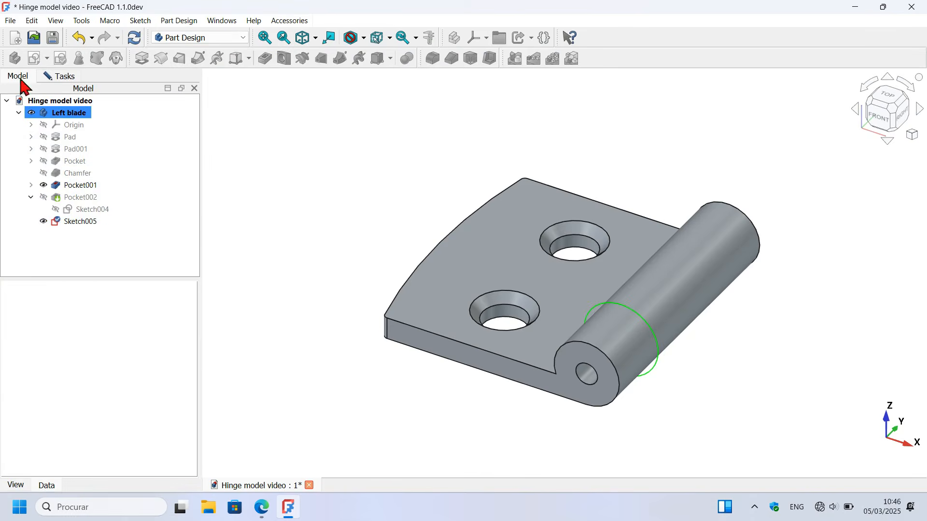
left_click(91, 199)
key("space")
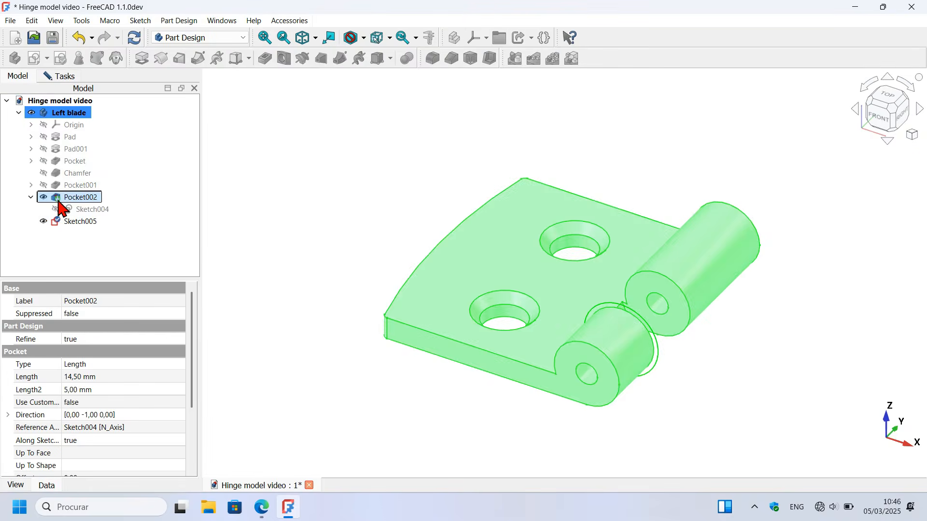
left_click(59, 77)
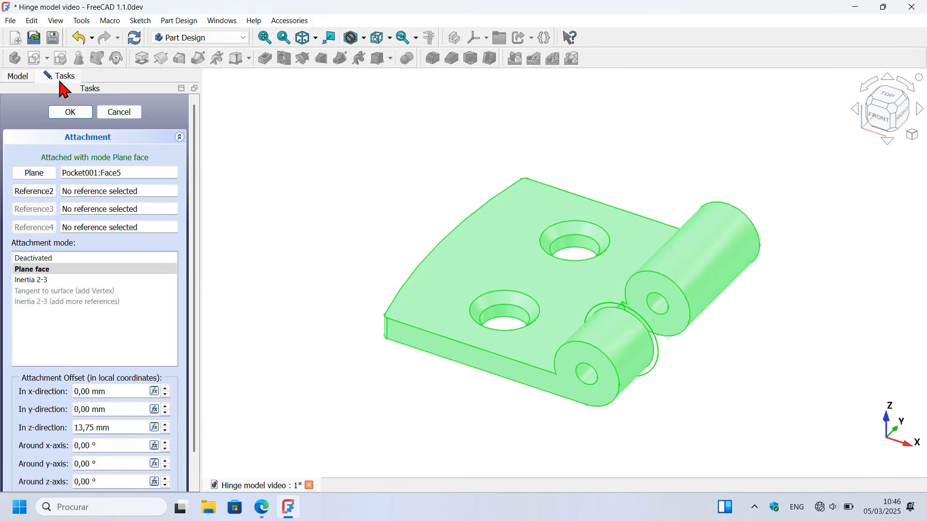
left_click(283, 170)
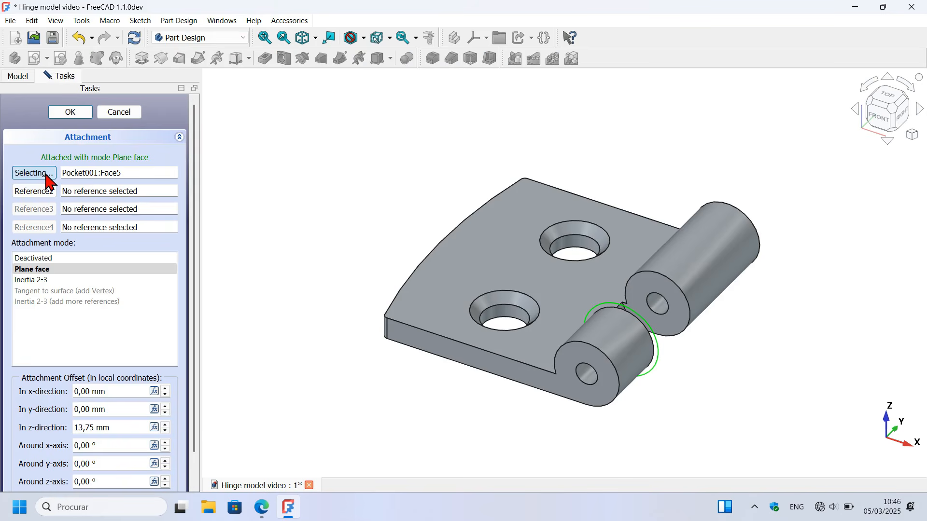
left_click(658, 296)
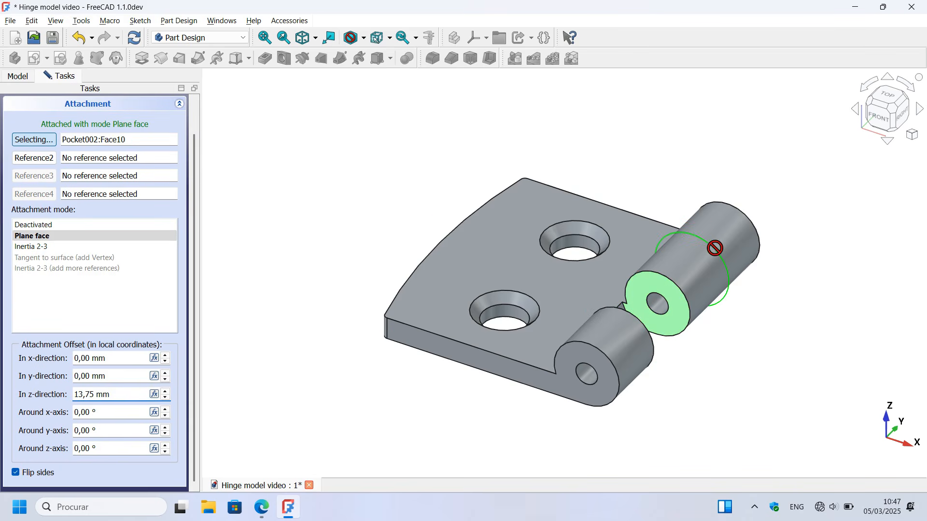
Set Sketch005's attachment offset in the z-direction to 13,50 mm, following the knuckle dimension in the PDF drawing
key("alt+Tab")
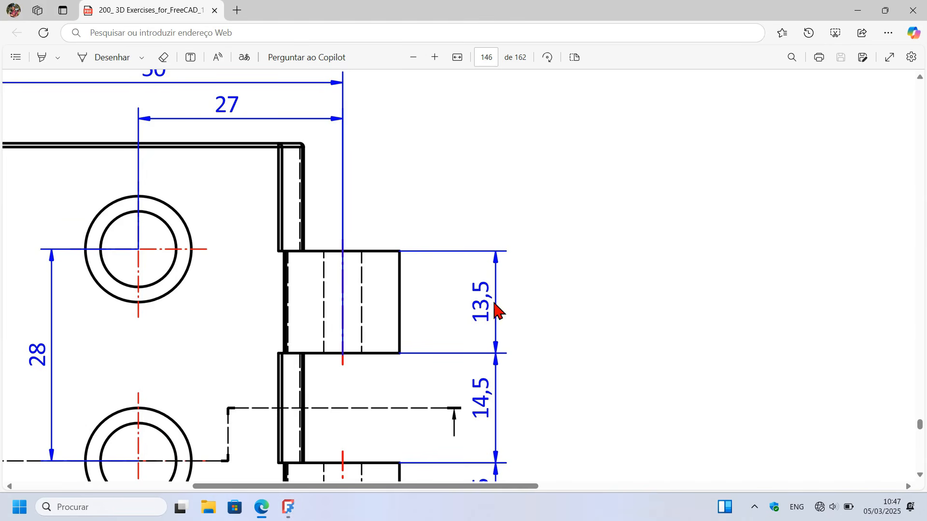
key("alt+Tab")
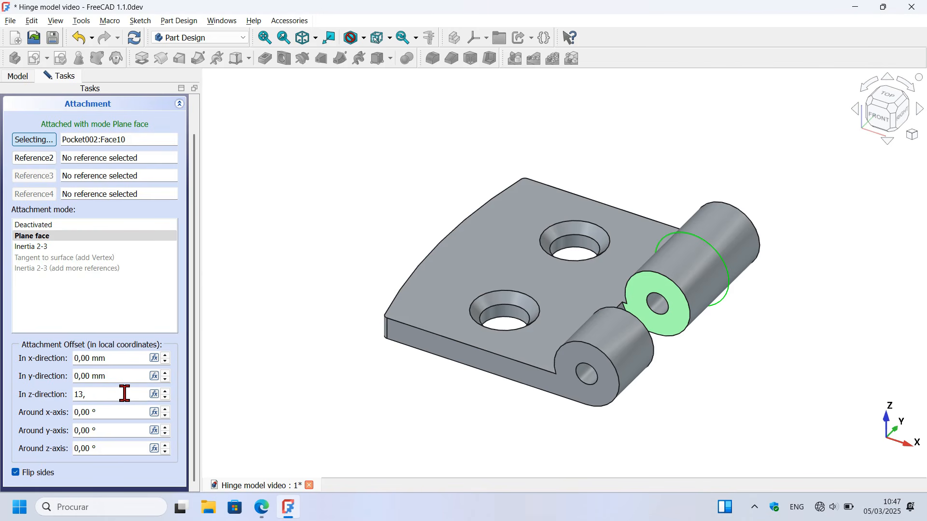
left_click(313, 383)
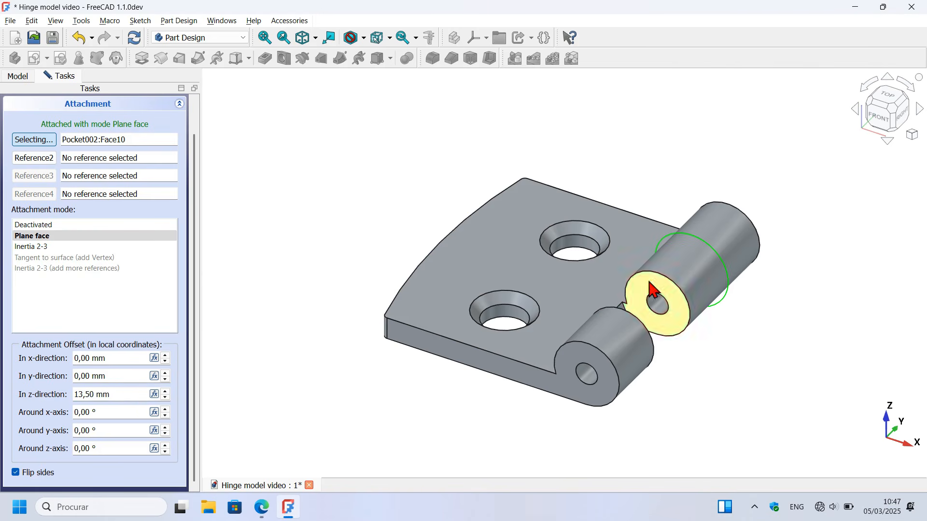
key("alt+Tab")
key("alt+Tab")
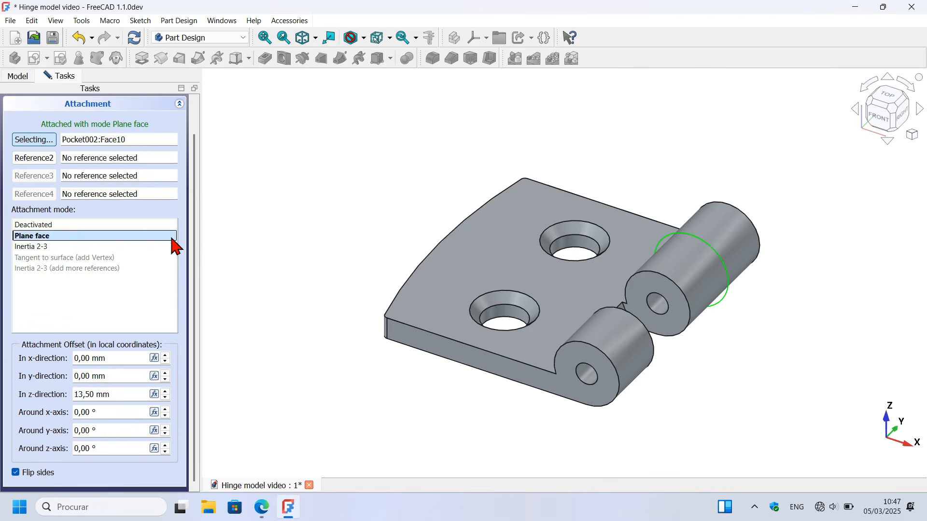
scroll(181, 244, "up", 2)
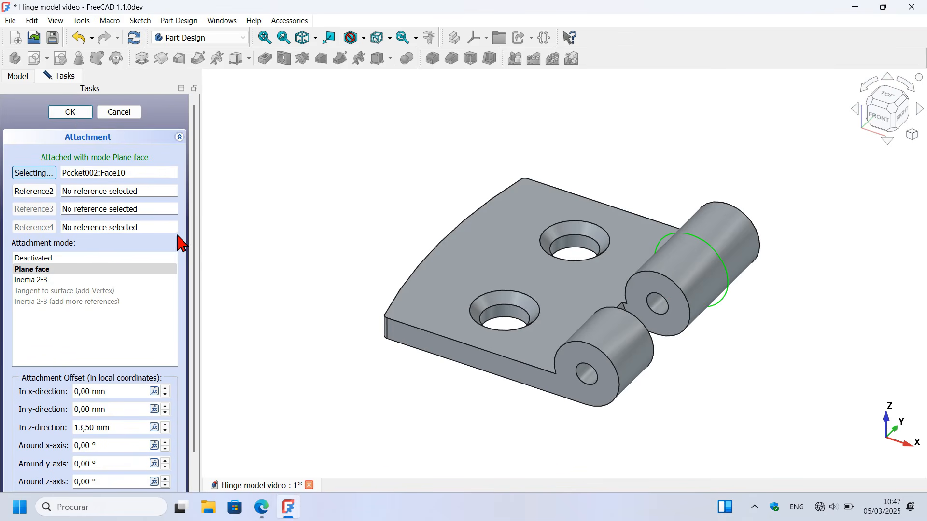
left_click(73, 113)
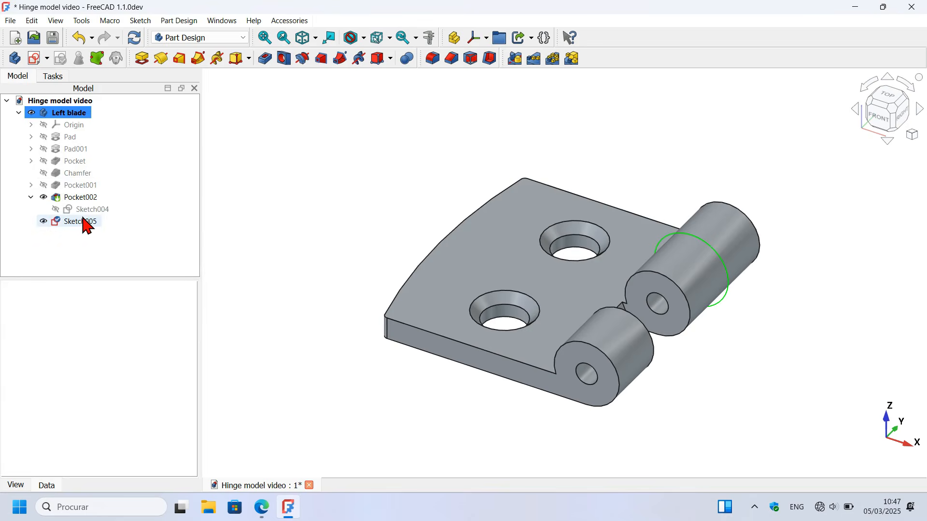
Pocket Sketch005 through all in the reversed direction to remove the rear end of the hinge barrel
left_click(84, 220)
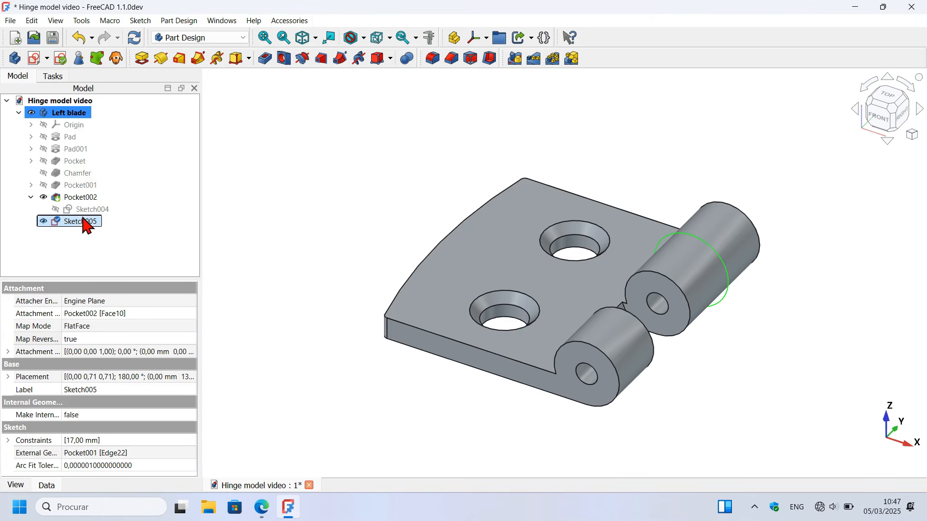
left_click(263, 56)
left_click(41, 211)
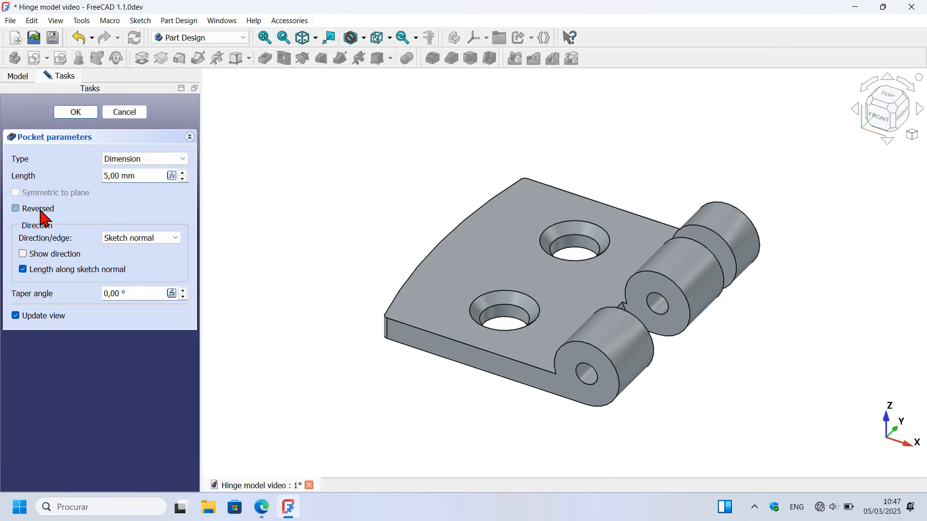
left_click(129, 158)
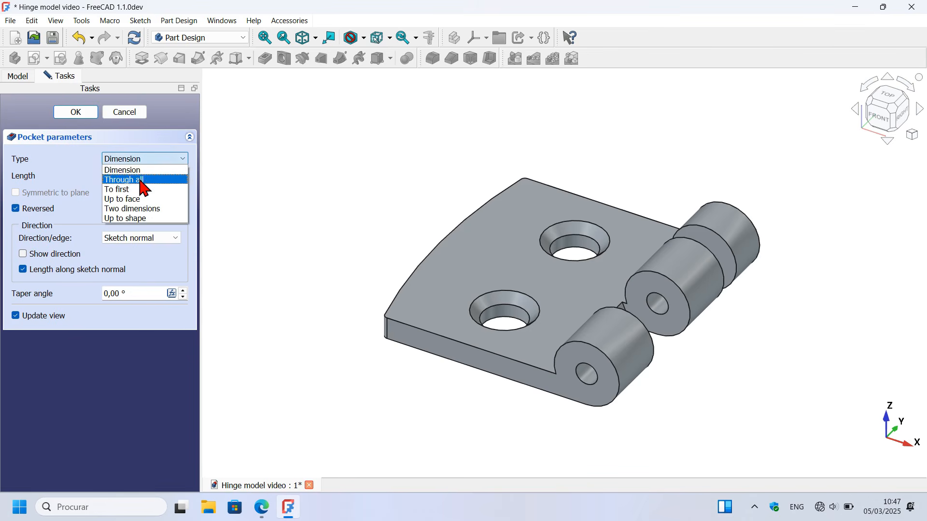
left_click(141, 179)
left_click(76, 112)
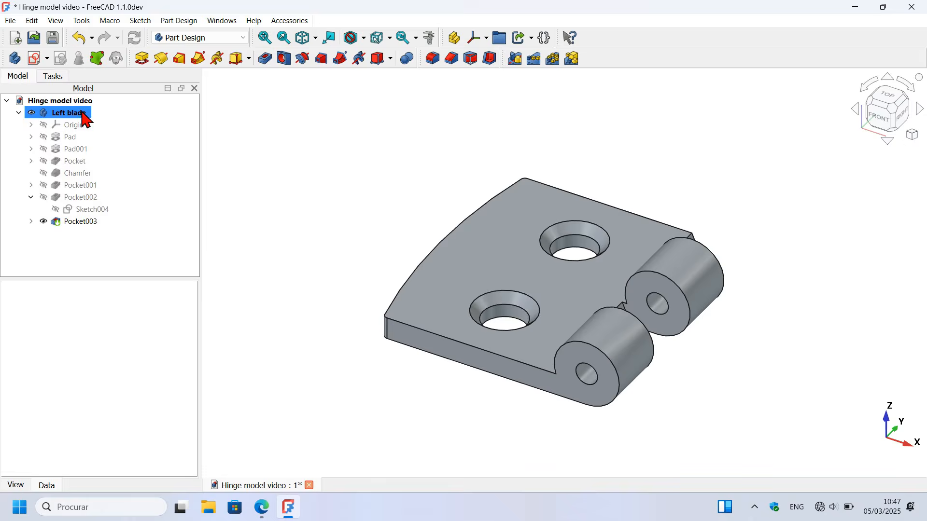
Inspect the cut knuckles from another angle, restore the isometric view and save the document
middle_click_drag(840, 318, 735, 264)
key("0")
left_click(53, 37)
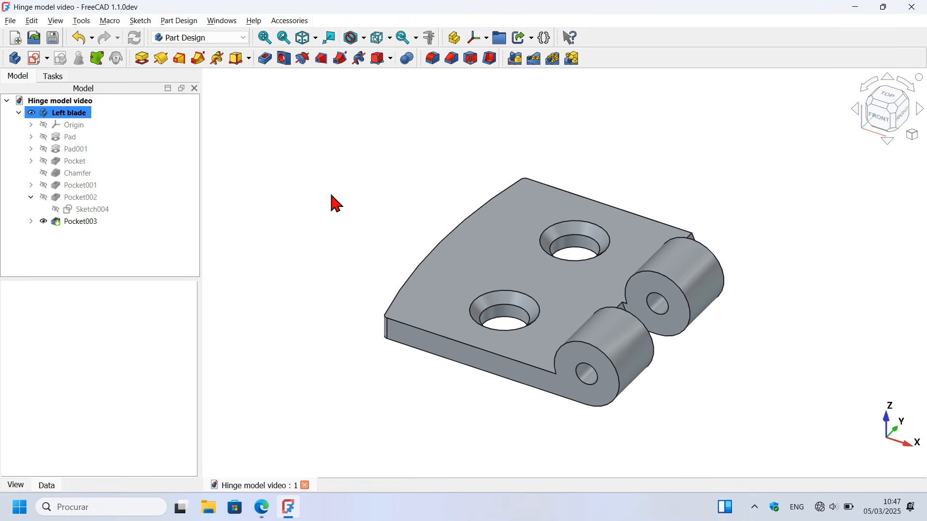
Check the fillet radii for the left blade's plate edges in the PDF drawing against the model
key("alt+Tab")
scroll(443, 238, "down", 3, "ctrl")
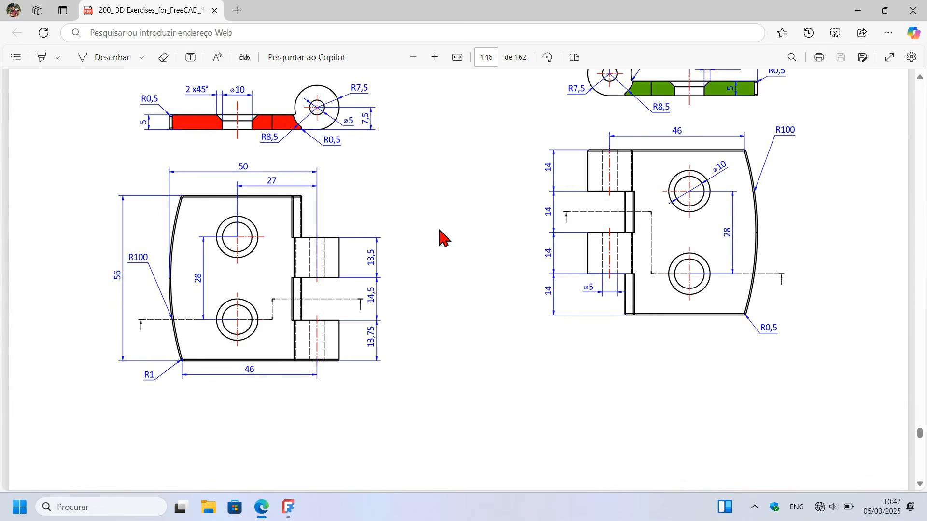
scroll(227, 110, "up", 2, "ctrl")
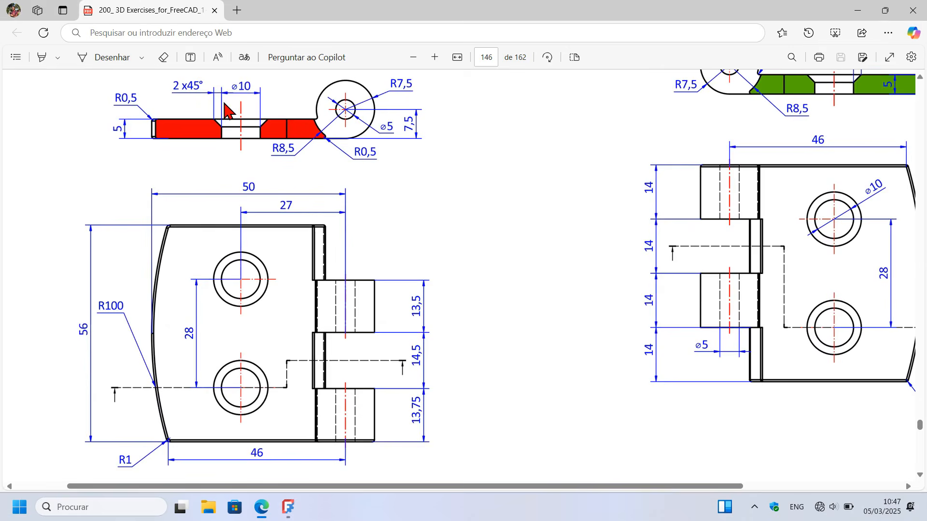
key("alt+Tab")
left_click(440, 247)
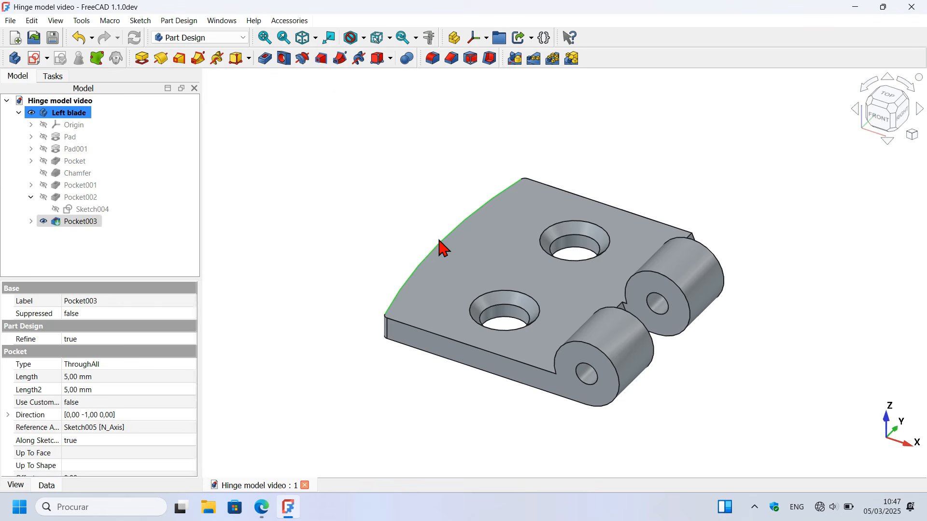
key("alt+Tab")
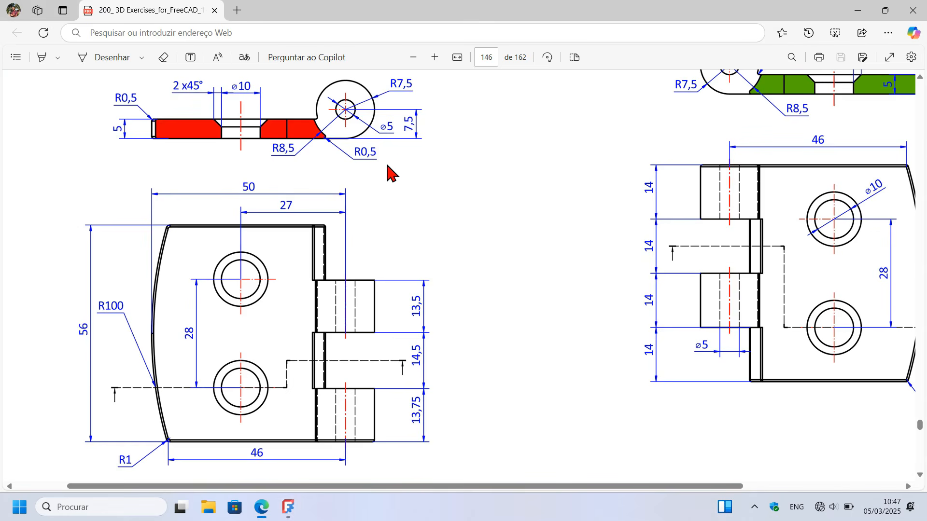
key("alt+Tab")
scroll(690, 358, "up", 2)
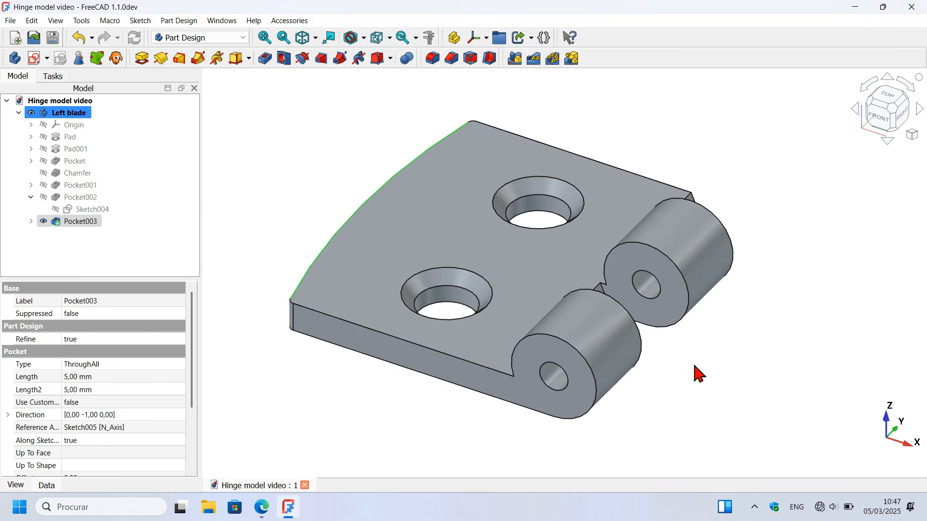
left_click(796, 222)
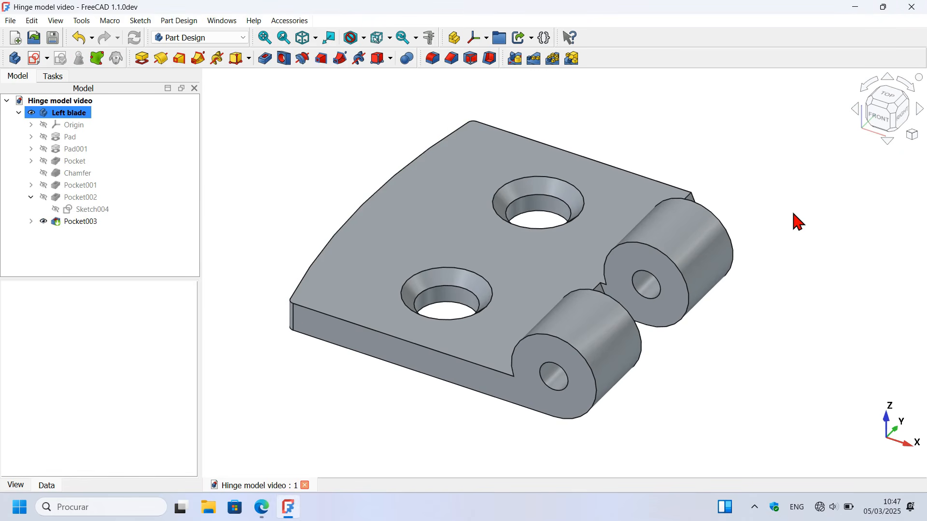
Switch the model's display style to wireframe
key("v")
key("3")
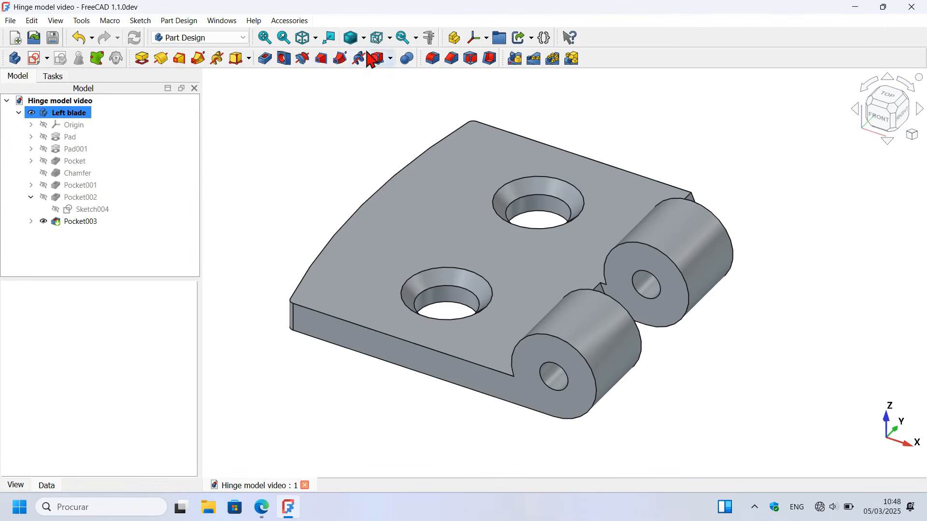
left_click(364, 38)
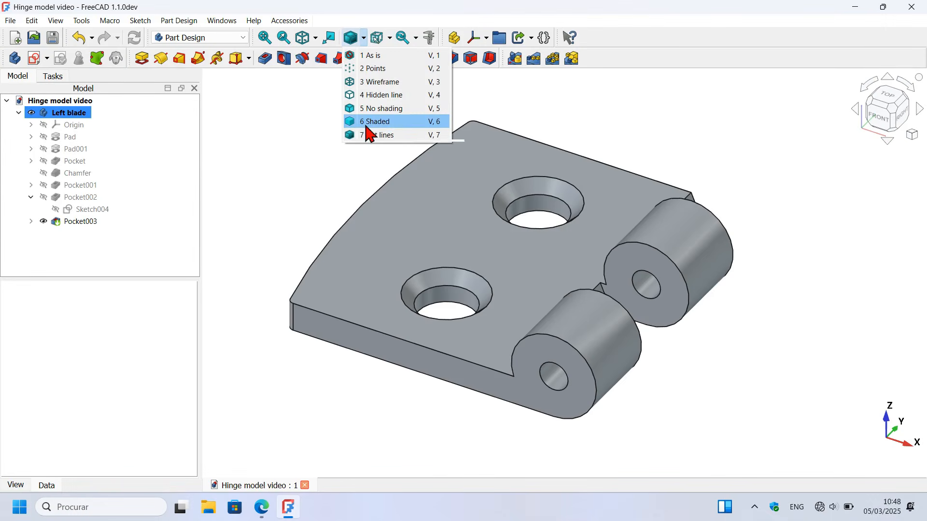
left_click(398, 83)
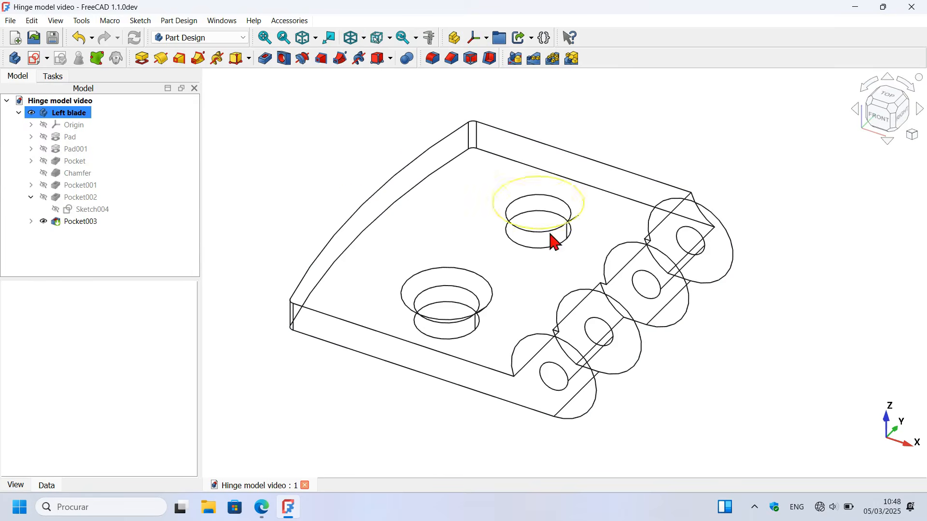
Fillet the plate's six straight edges along the barrel side, including the lower edges in the knuckle gaps, with a 0,50 mm radius
mouse_move(710, 318)
middle_mouse_down()
mouse_move(726, 314)
mouse_move(706, 319)
middle_mouse_up()
scroll(763, 293, "up", 3)
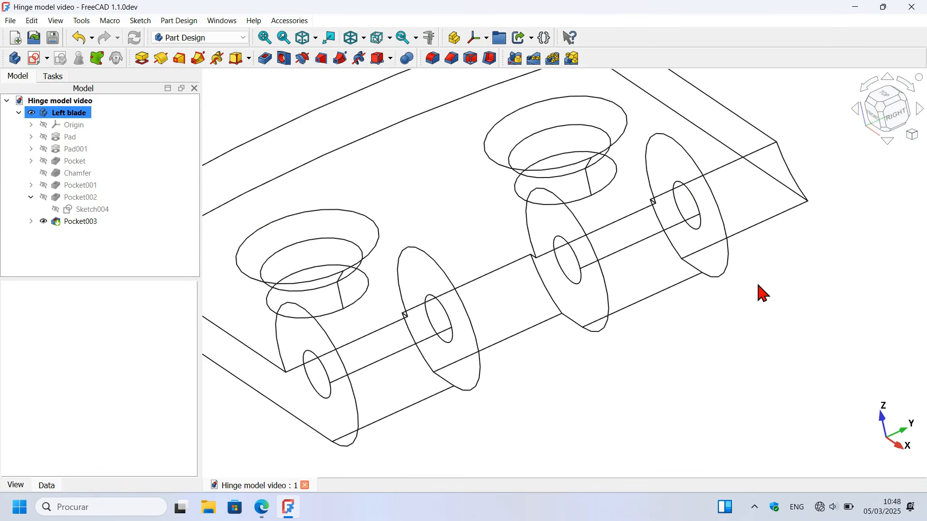
left_click(379, 338)
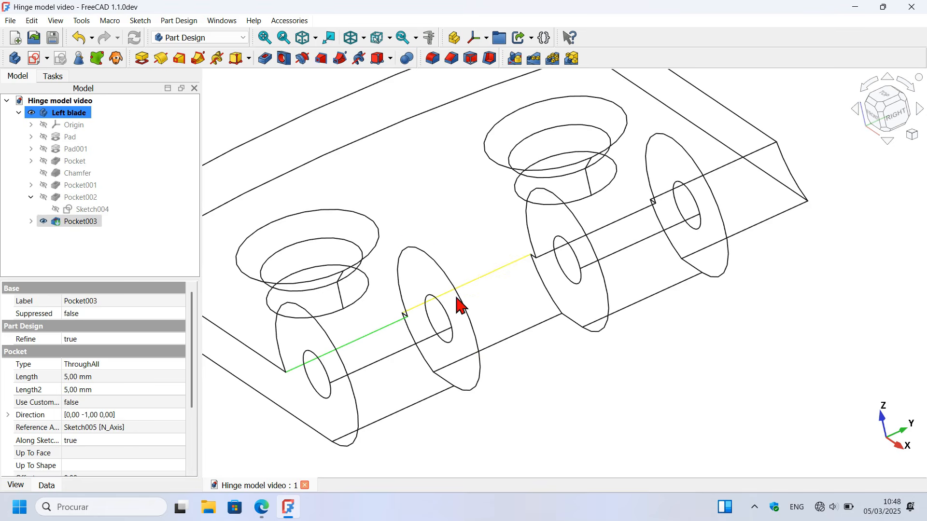
left_click(486, 285, "ctrl")
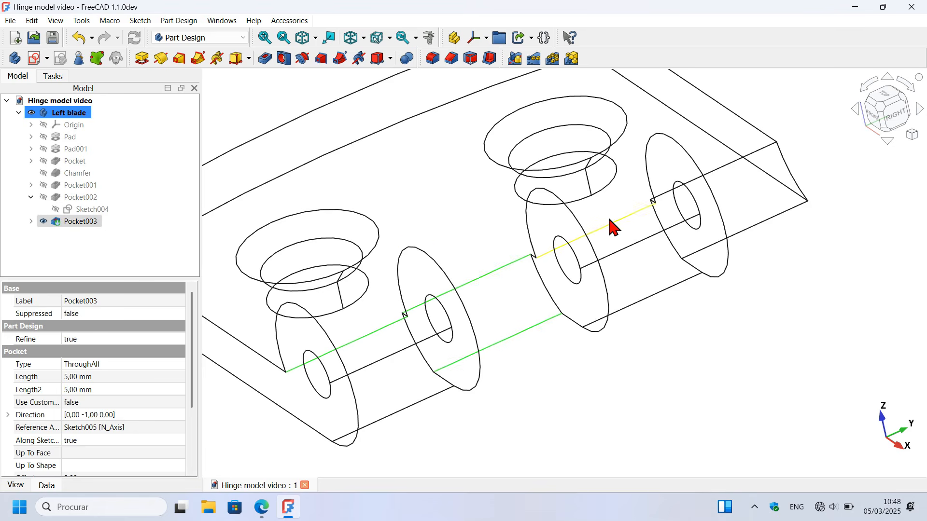
left_click(647, 207, "ctrl")
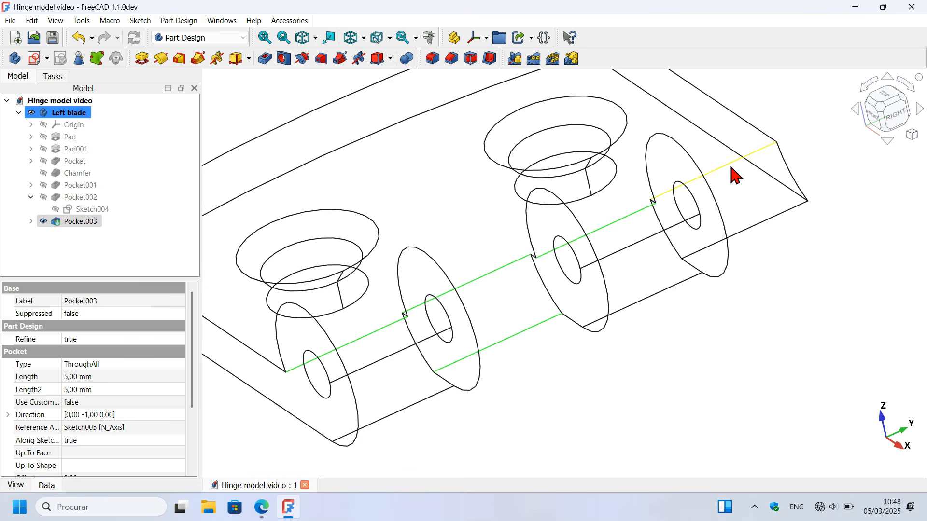
left_click(734, 170, "ctrl")
left_click(760, 224, "ctrl")
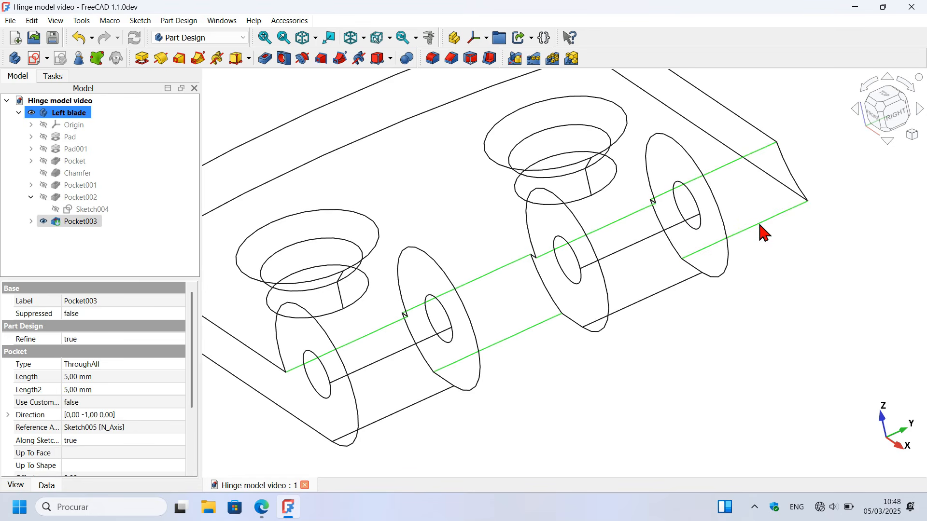
left_click(433, 58)
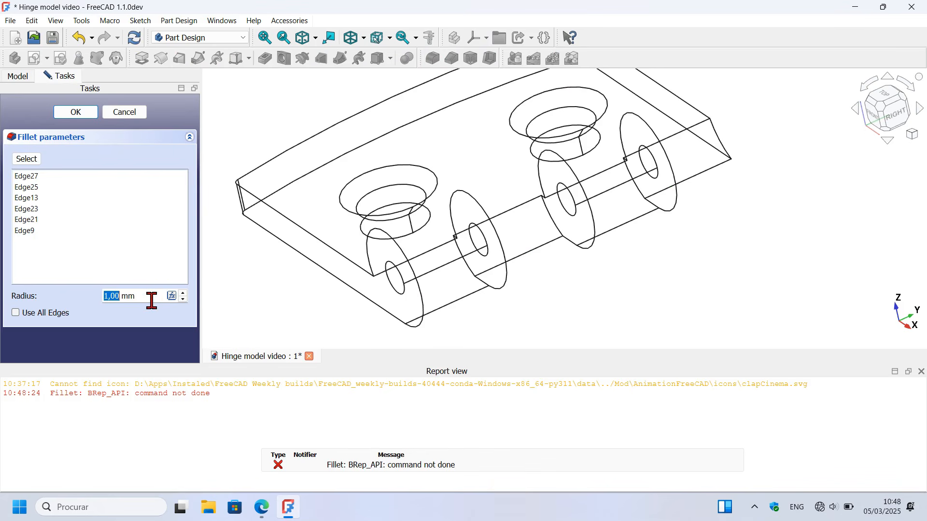
left_click_drag(153, 300, 54, 304)
type(".")
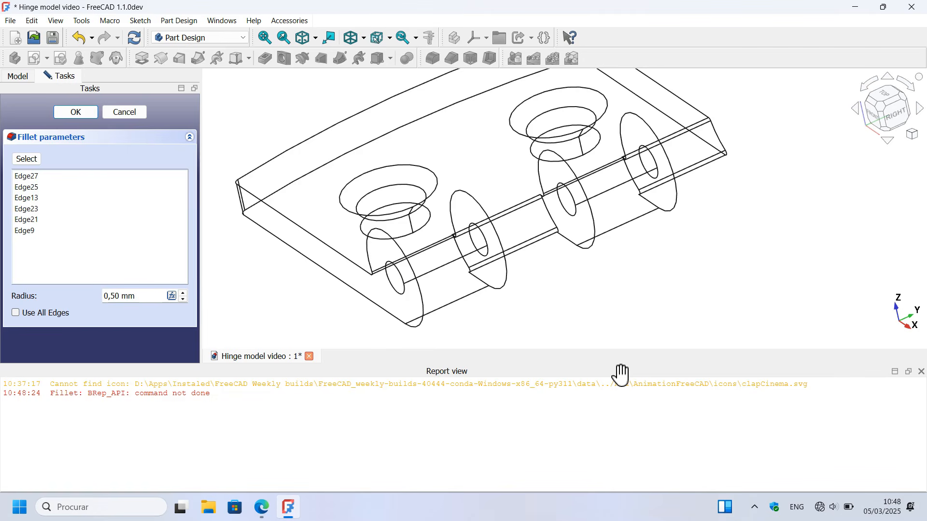
left_click(922, 372)
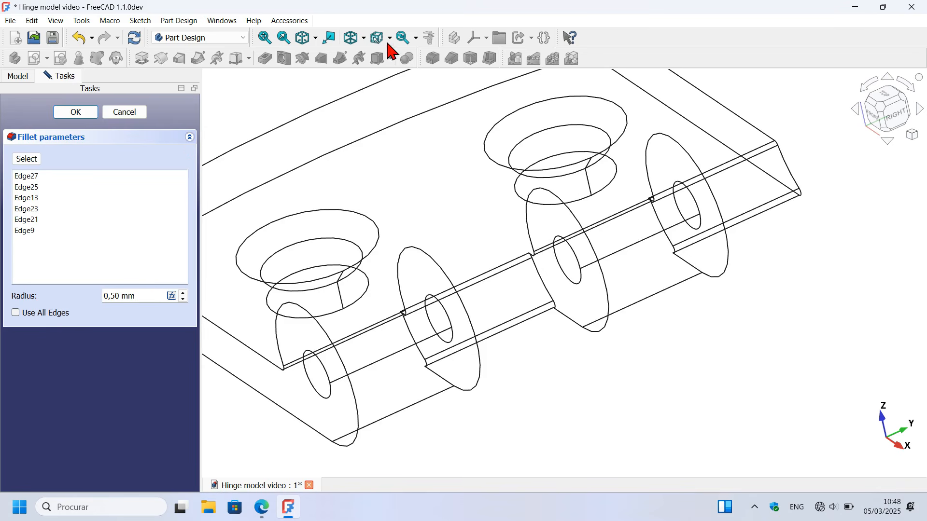
Return the display style to flat lines, inspect the barrel-side fillet from another angle and accept it
left_click(363, 38)
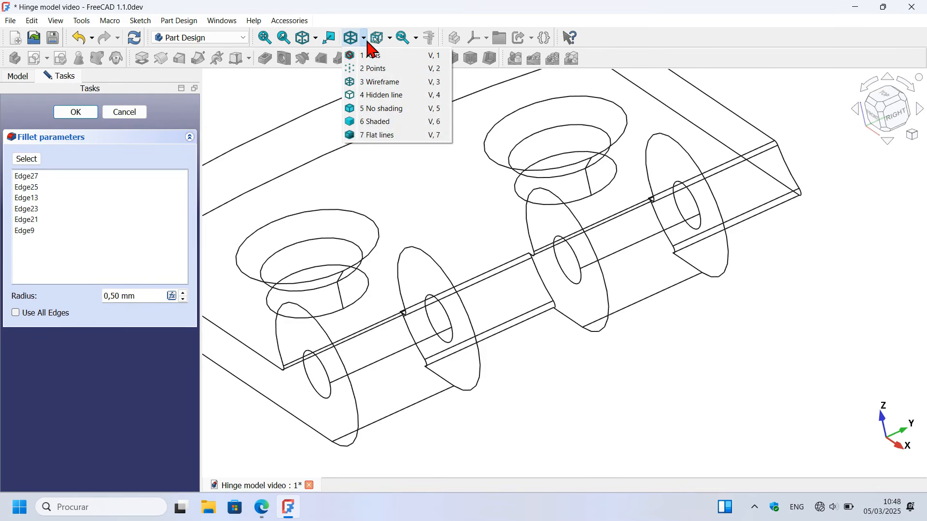
left_click(414, 136)
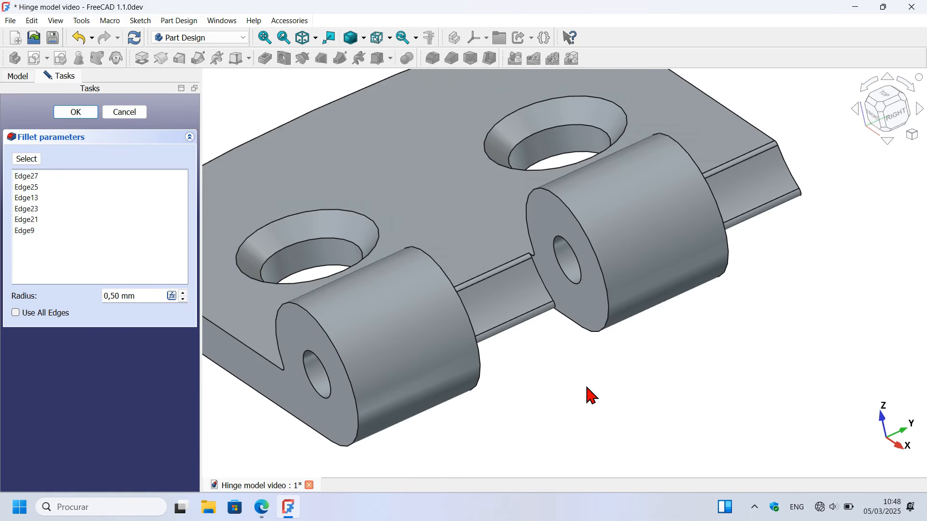
scroll(580, 386, "down", 4)
middle_click_drag(568, 375, 776, 342)
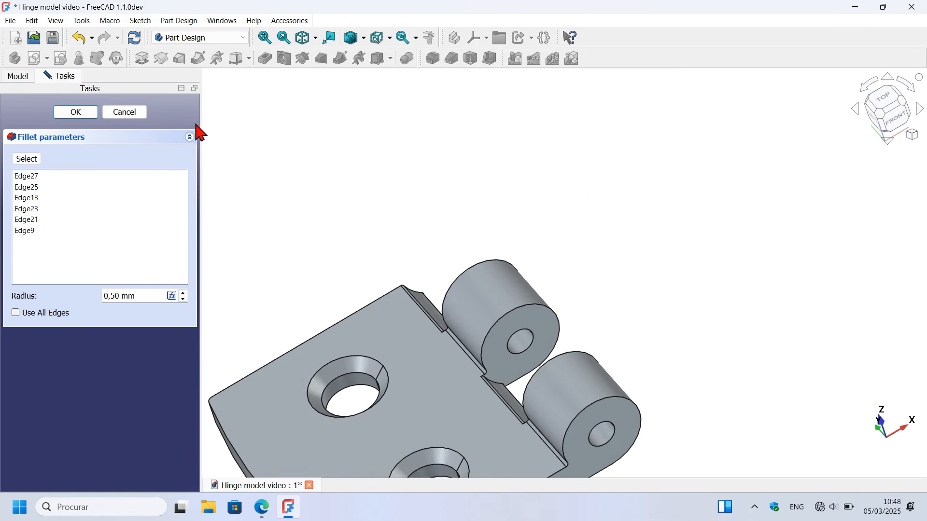
left_click(76, 112)
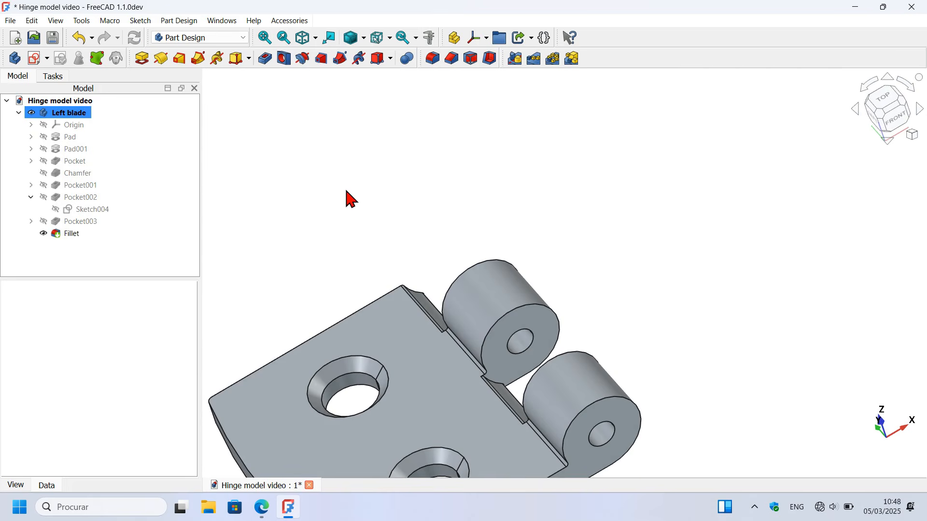
Following the PDF drawing, fillet the plate's front upper edge and its tangent outline with a 0,50 mm radius
key("0")
scroll(483, 333, "up", 1)
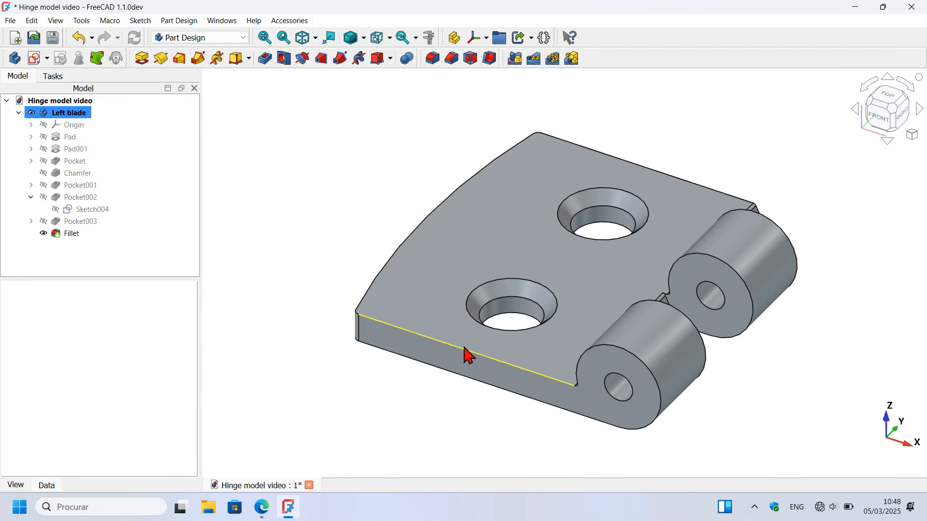
key("alt+Tab")
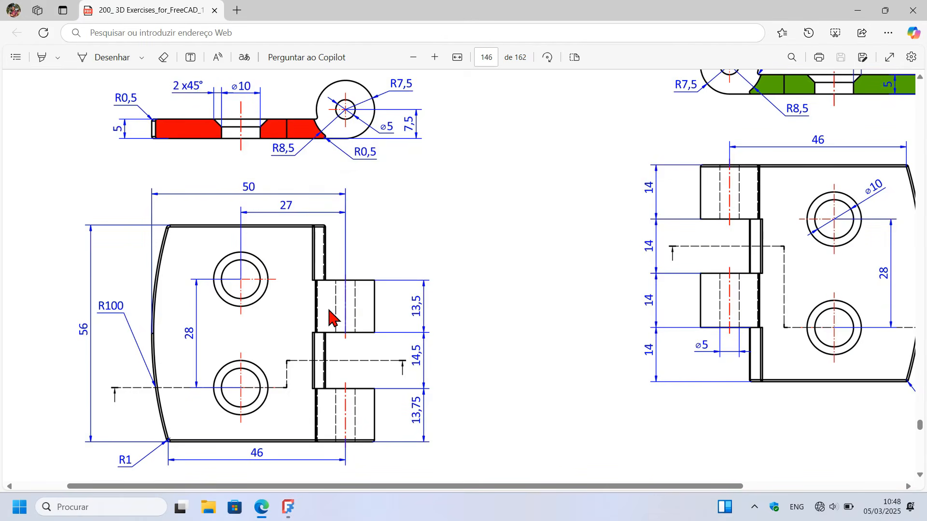
scroll(333, 318, "up", 5)
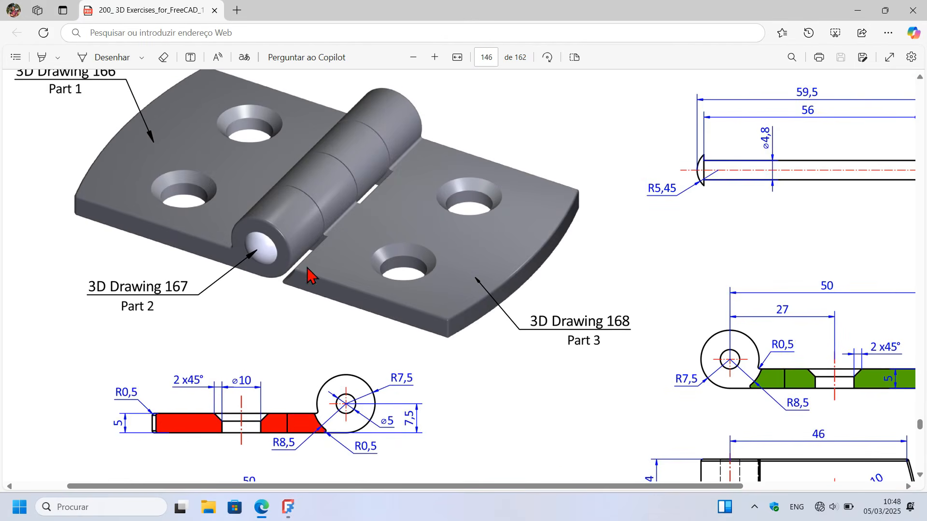
key("alt+Tab")
left_click(441, 344)
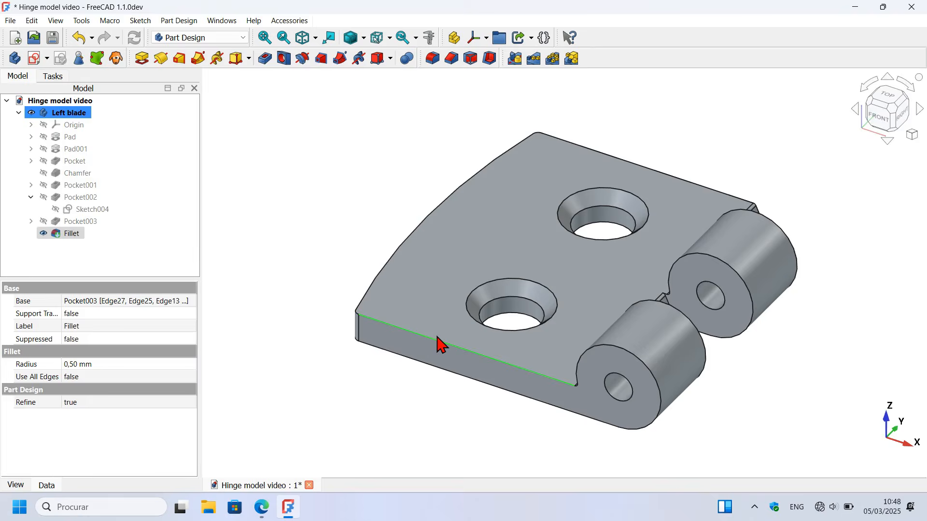
left_click(433, 59)
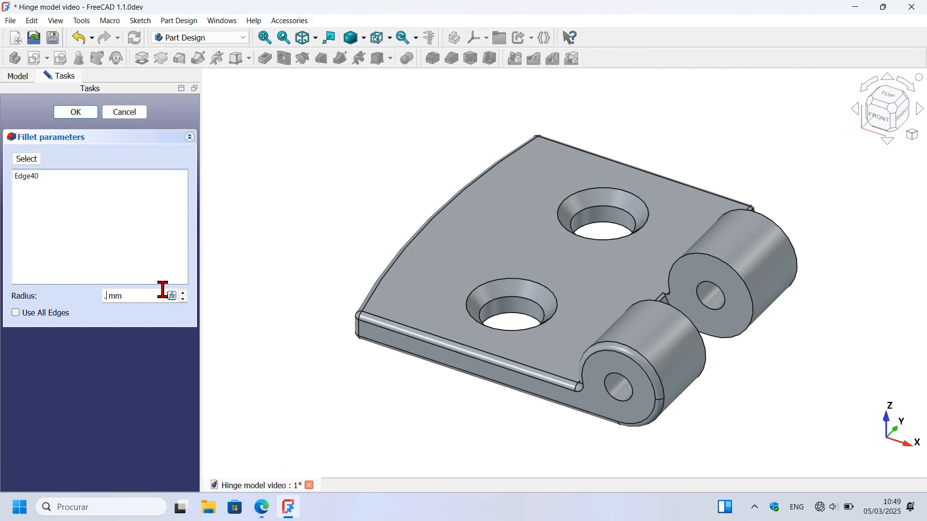
left_click(385, 199)
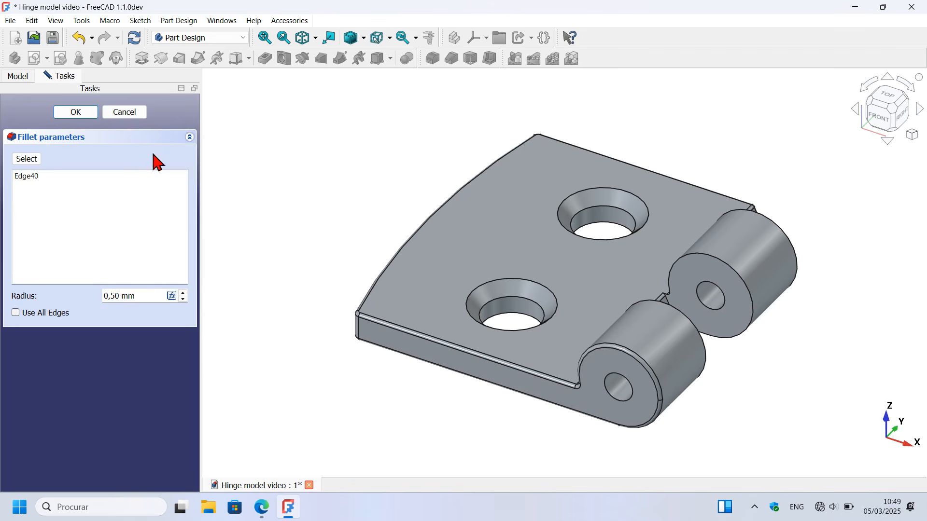
left_click(76, 112)
Inspect the filleted blade from another angle, restore the isometric view and save the document
scroll(534, 221, "down", 3)
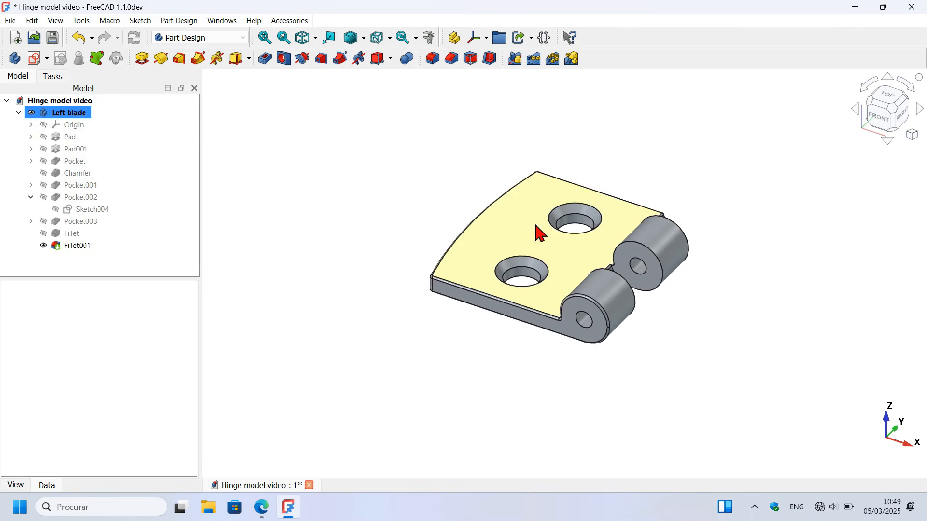
middle_click_drag(672, 203, 659, 283)
key("Home")
Review the left blade, pin and right blade drawings on page 146 of the PDF, then return to the model
key("alt+Tab")
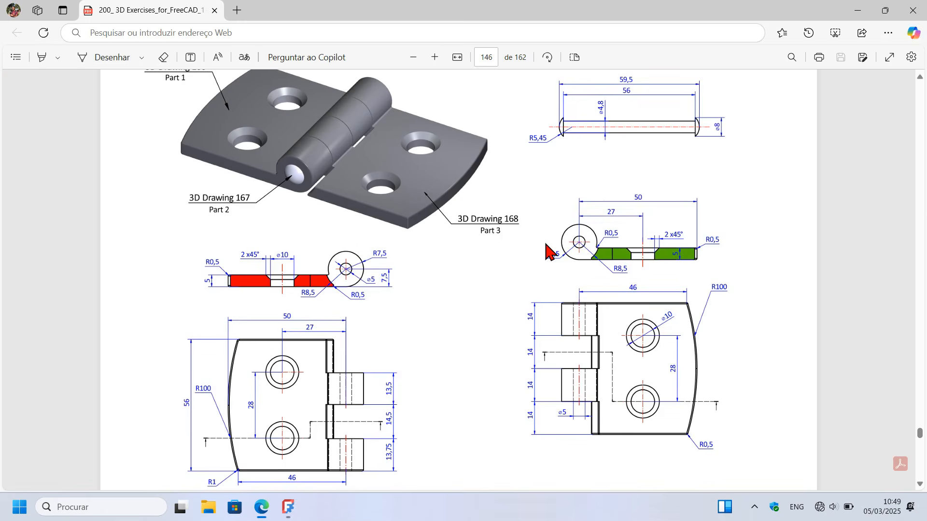
scroll(546, 243, "down", 1)
scroll(546, 245, "down", 5)
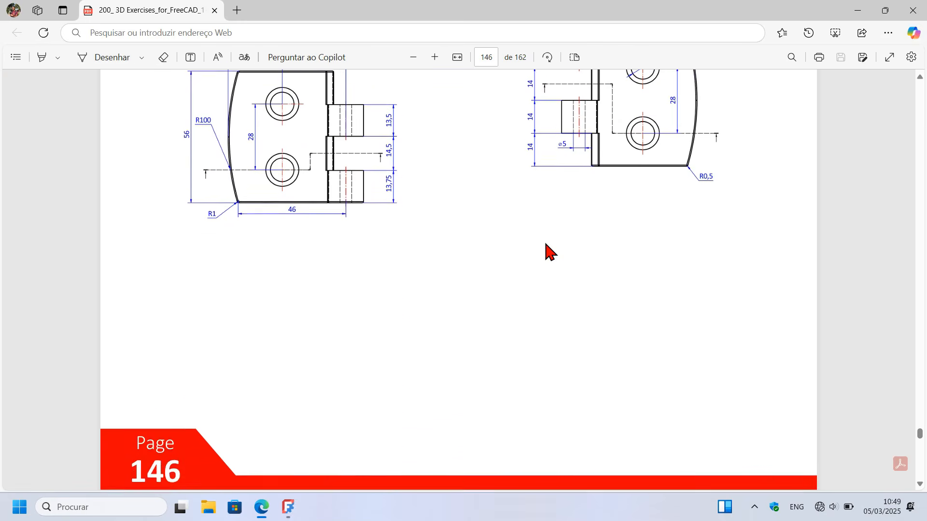
scroll(546, 245, "down", 1, "ctrl")
scroll(547, 249, "up", 4)
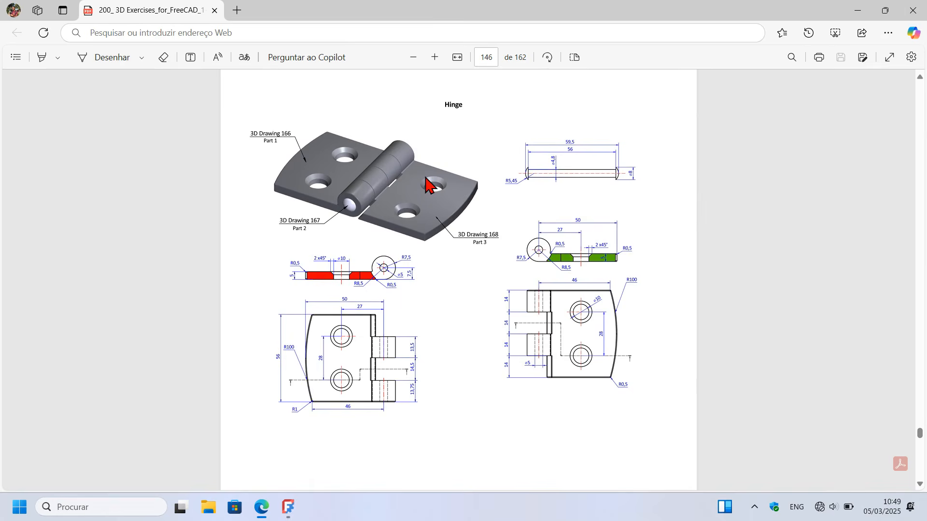
scroll(425, 178, "up", 4, "ctrl")
key("alt+Tab")
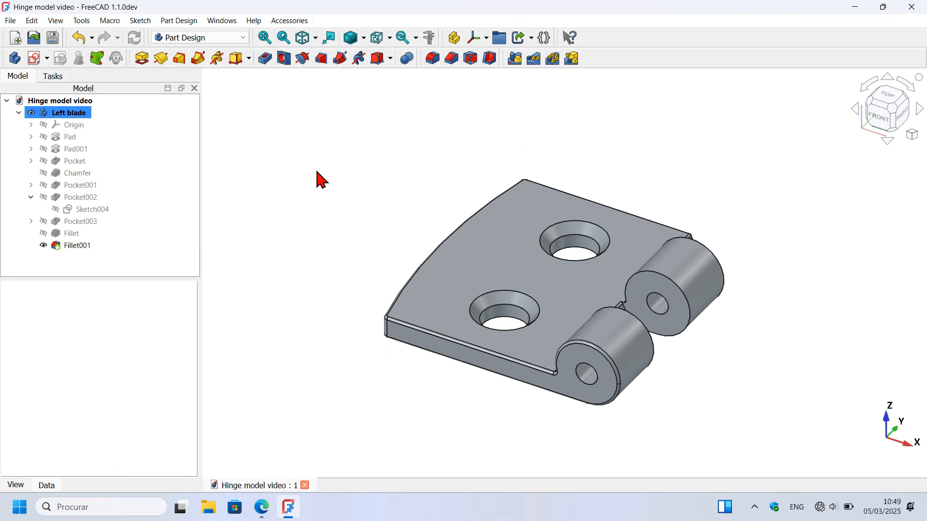
Deactivate the Left blade body and select it as a whole
double_click(70, 116)
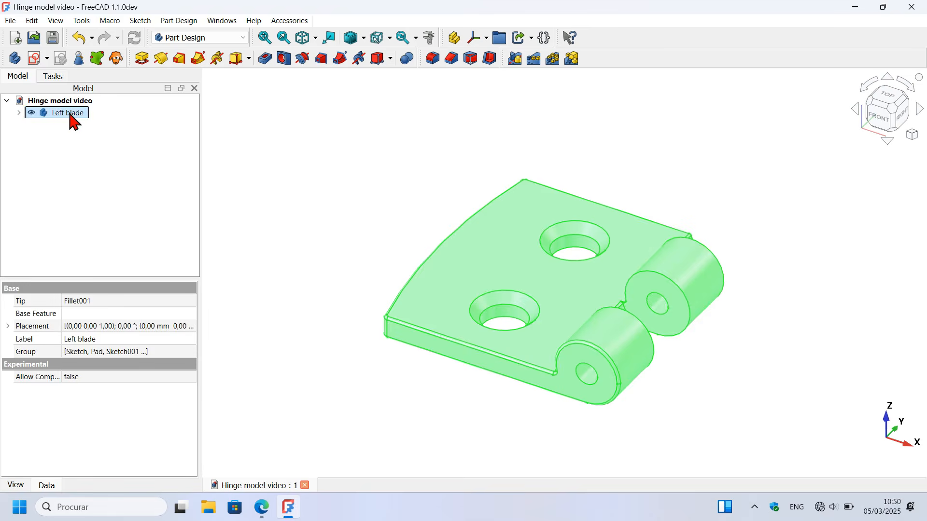
left_click(81, 192)
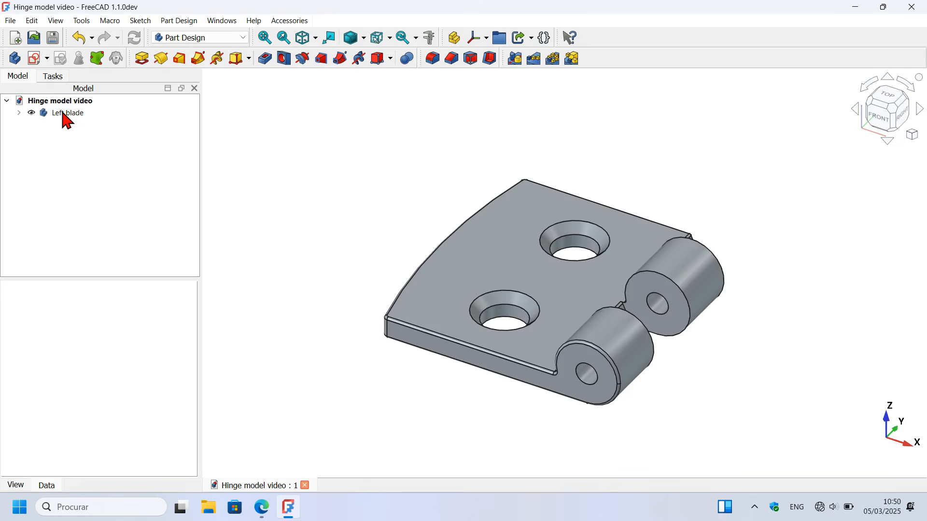
left_click(67, 114)
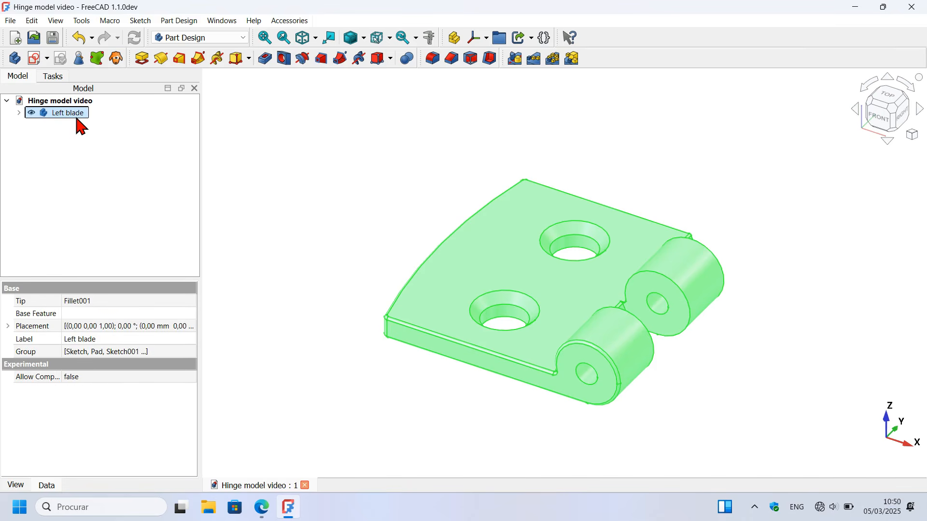
Duplicate the Left blade body with all its dependencies and rename the copy as Rigth blade
key("ctrl+e")
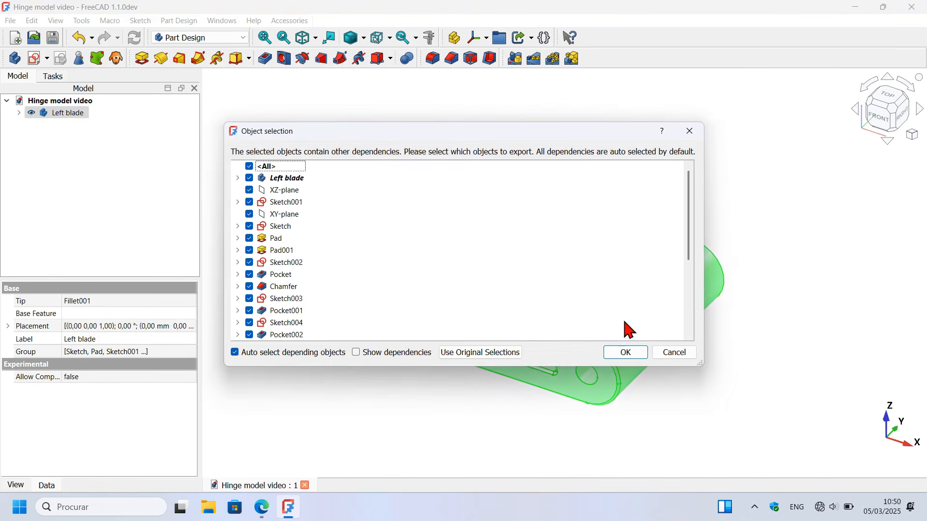
left_click(625, 352)
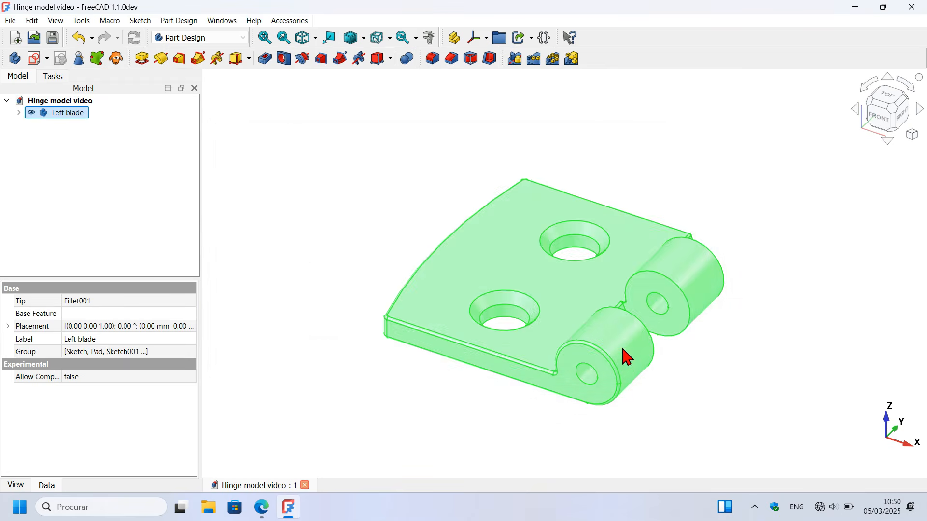
left_click(178, 203)
key("ctrl+v")
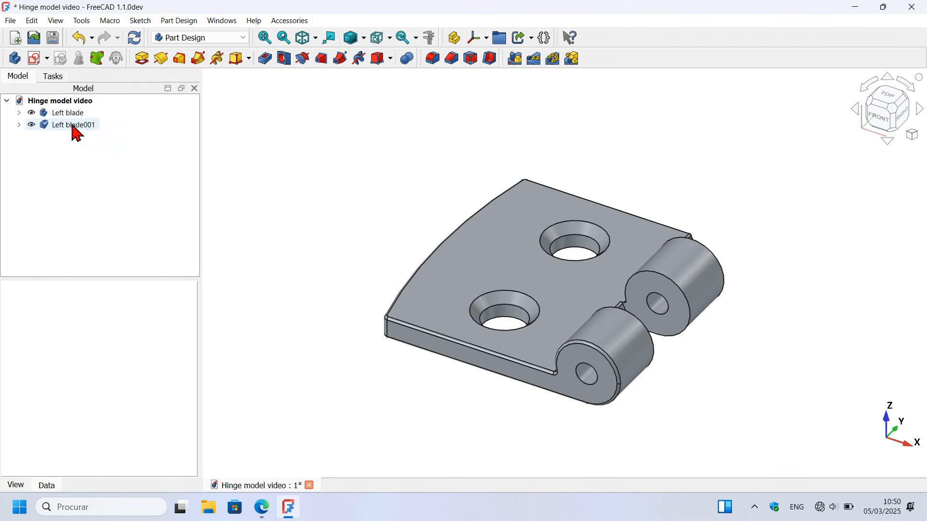
left_click(86, 126)
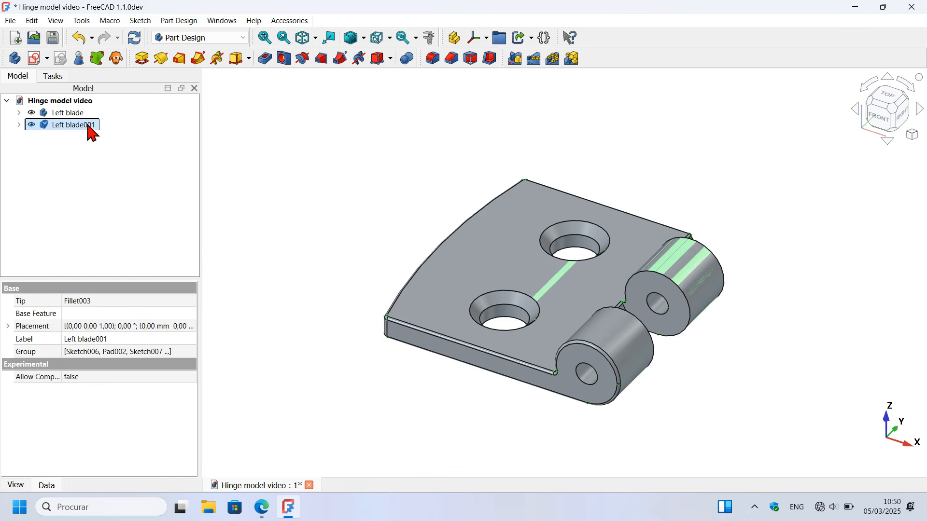
left_click(87, 125)
type("Rigth")
Transform the Rigth blade body with a 90° rotation snap, turning it 180° about its vertical W axis to face the Left blade
right_click(58, 134)
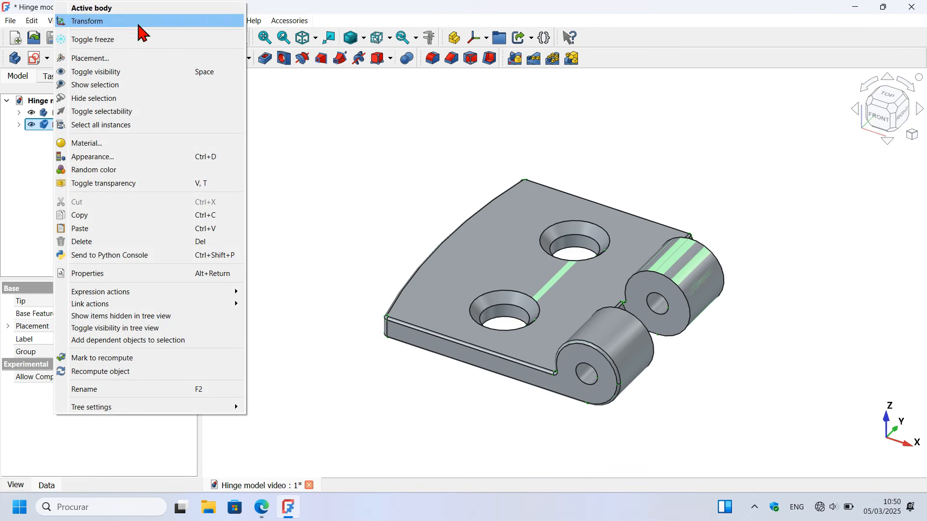
key("Escape")
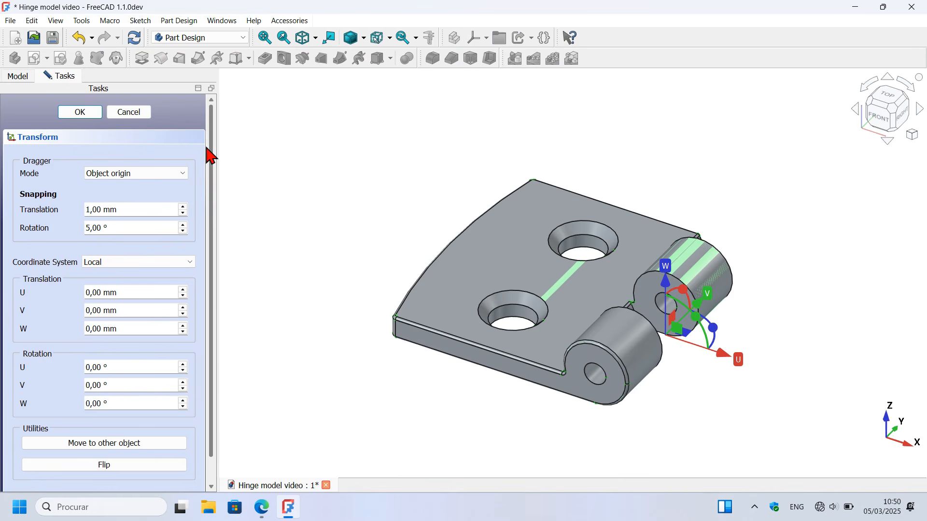
scroll(207, 149, "down", 1)
scroll(209, 151, "up", 1)
scroll(208, 151, "down", 1)
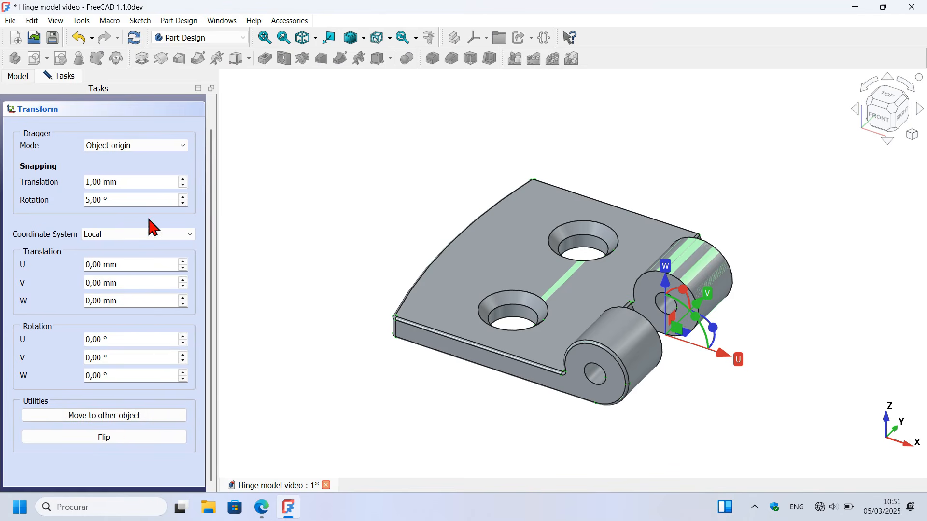
scroll(196, 202, "up", 1)
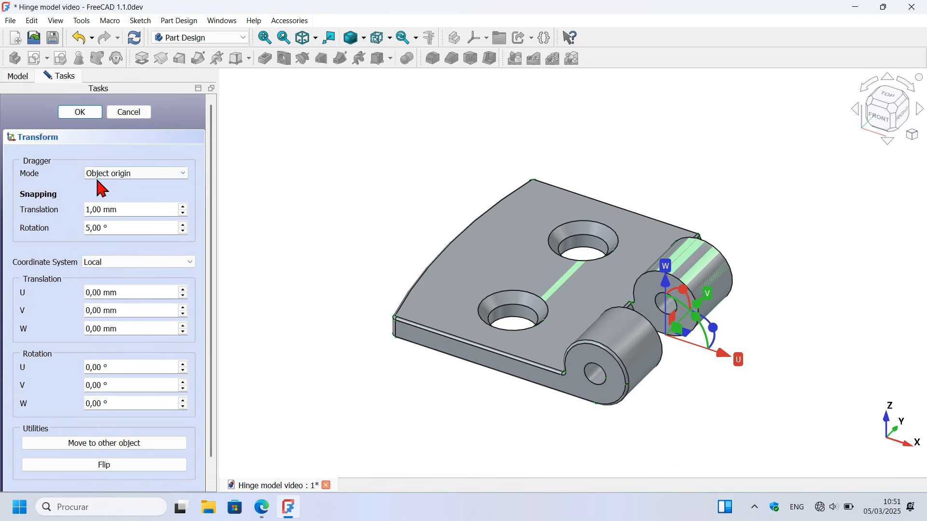
left_click_drag(147, 228, 32, 234)
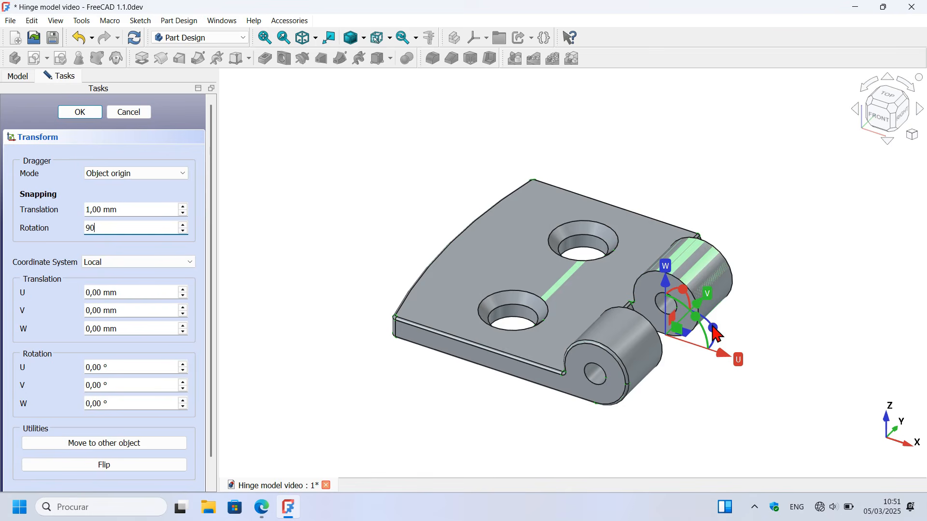
left_click_drag(716, 333, 561, 340)
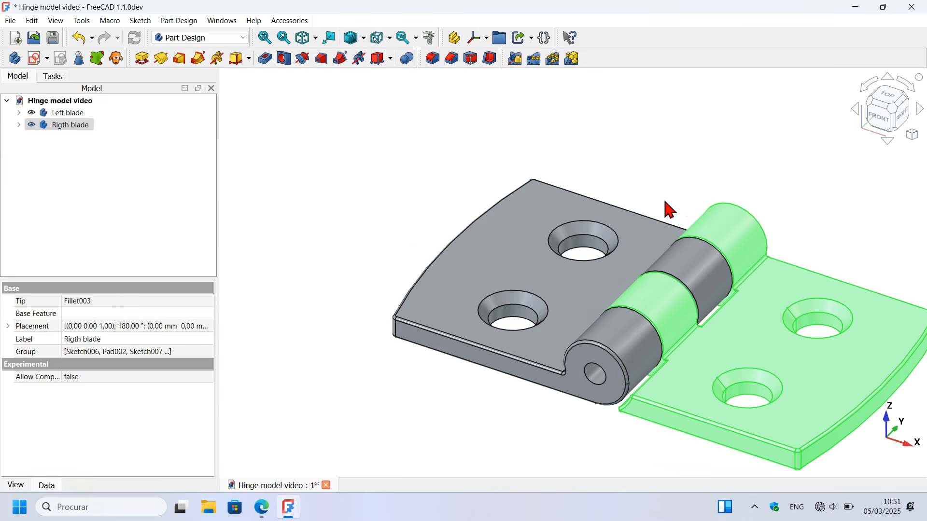
Inspect the two mating blades, check the right blade's knuckle dimensions on page 146 of the PDF, then return to the model
left_click(681, 198)
middle_click_drag(717, 190, 699, 258)
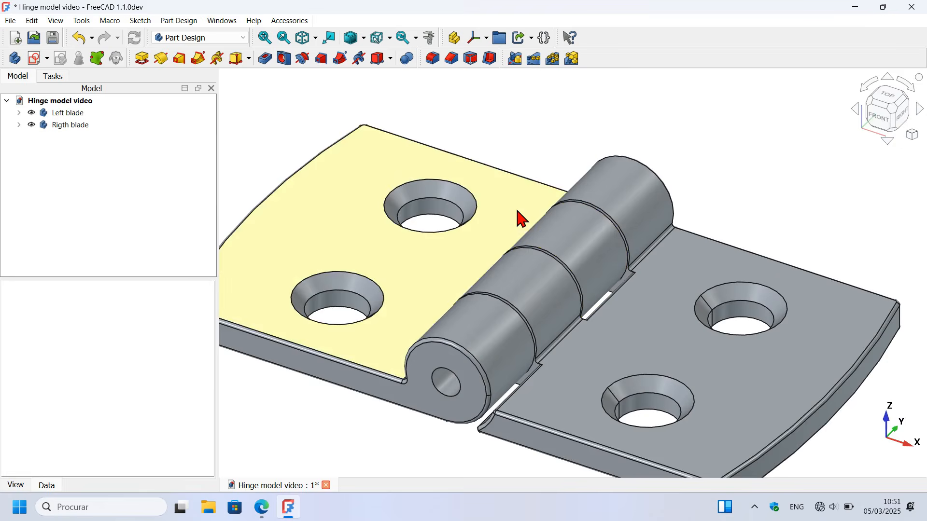
scroll(531, 222, "down", 3)
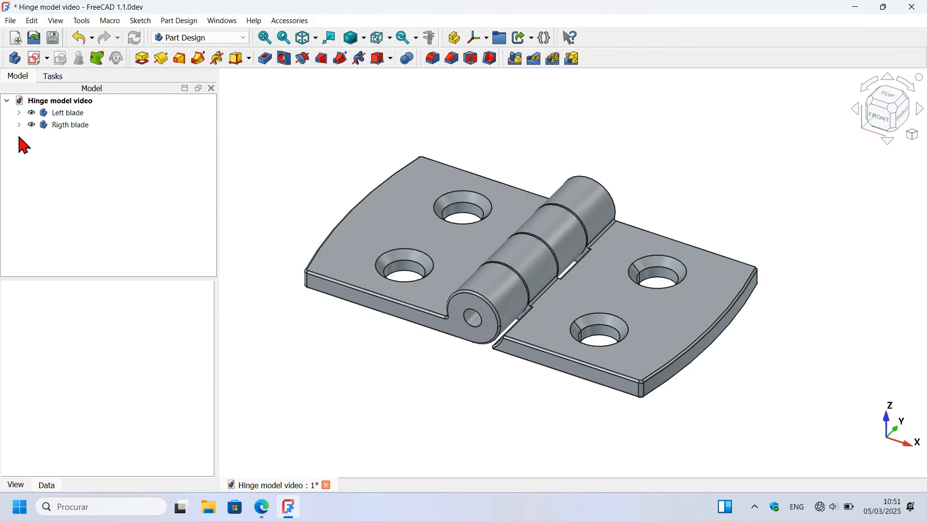
key("alt+Tab")
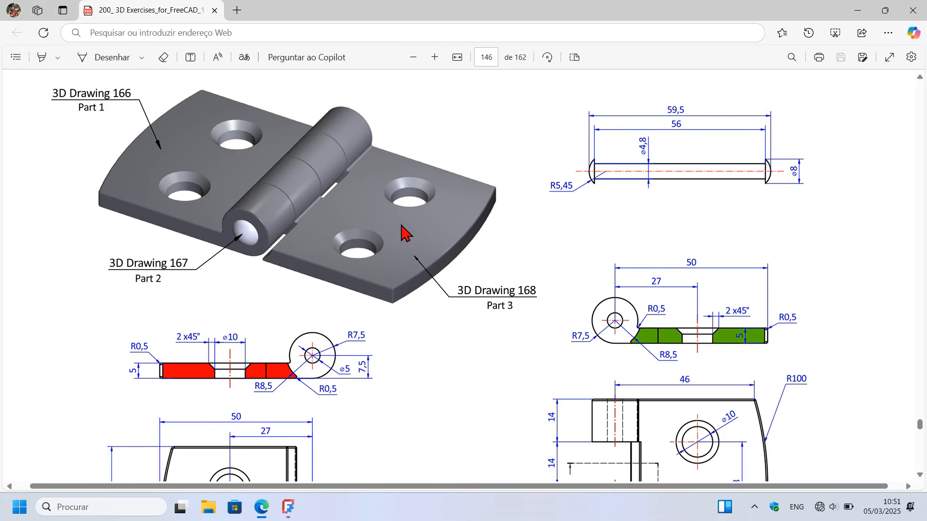
scroll(405, 232, "down", 5)
scroll(725, 180, "up", 2, "ctrl")
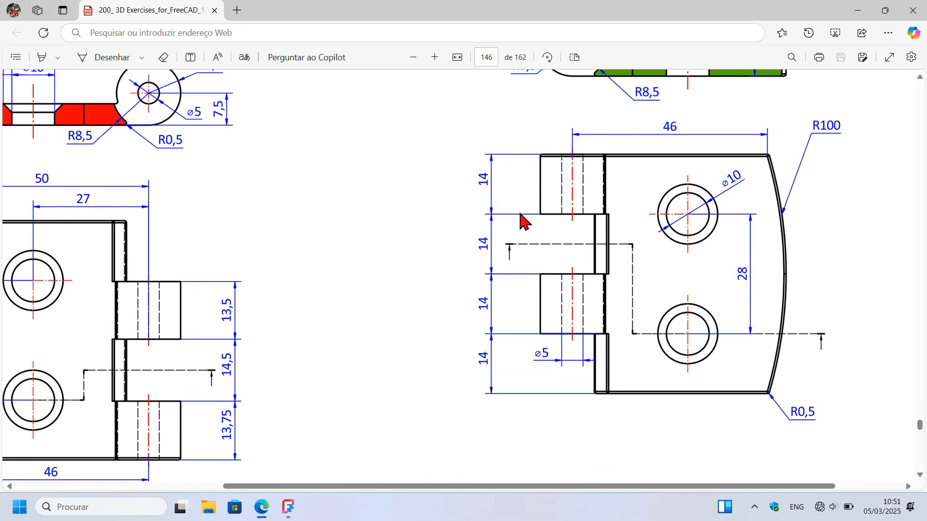
key("alt+Tab")
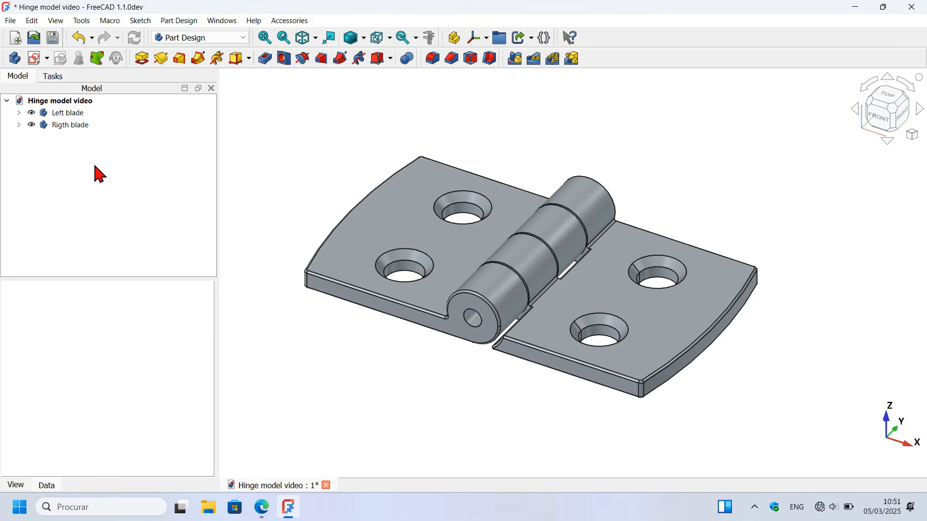
Hide the Left blade body and make the Rigth blade the active body, with its Pocket006 feature collapsed in the tree
left_click(74, 114)
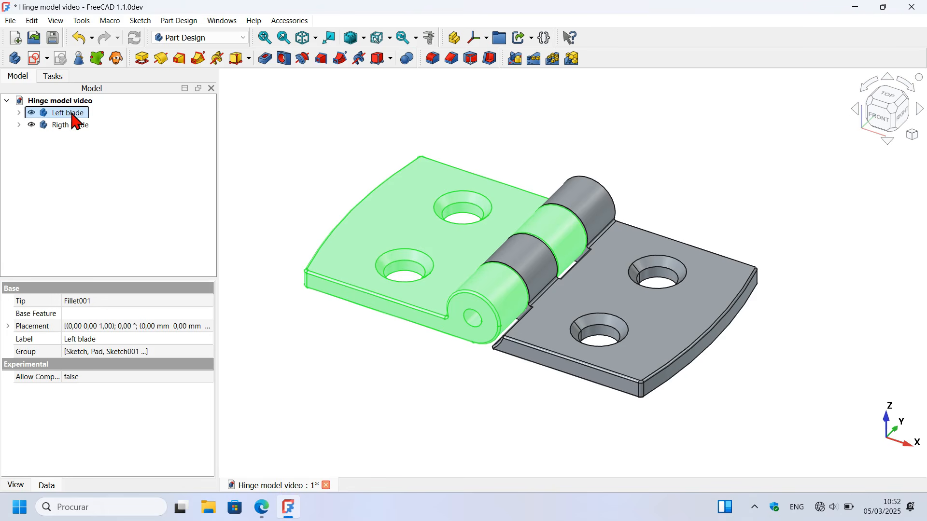
key("space")
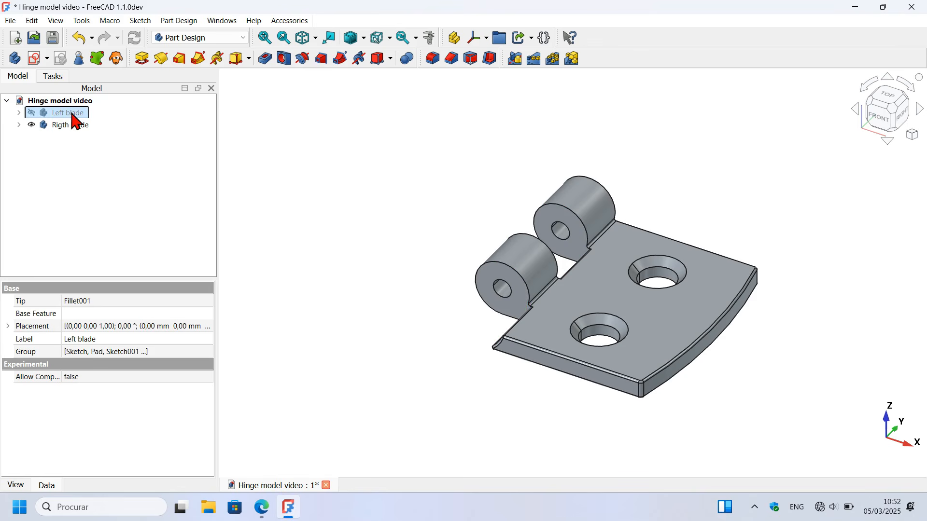
left_click(362, 196)
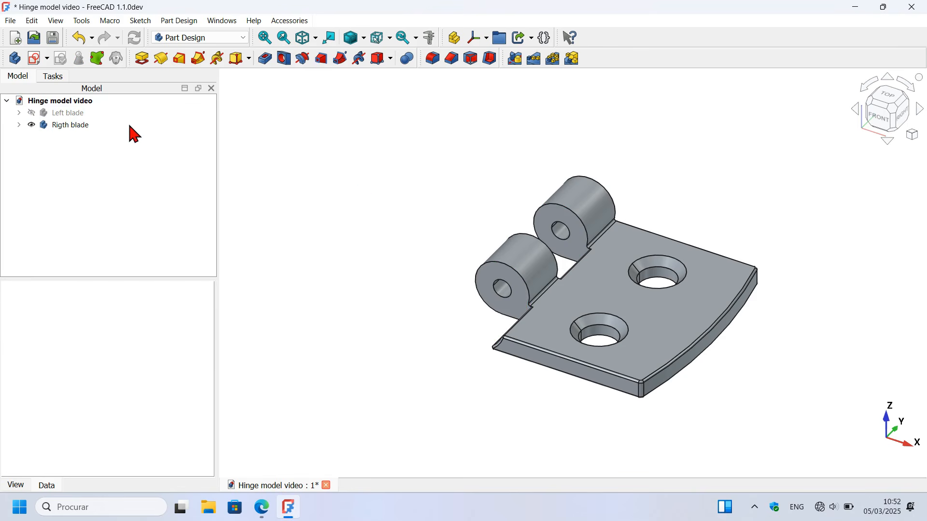
double_click(77, 128)
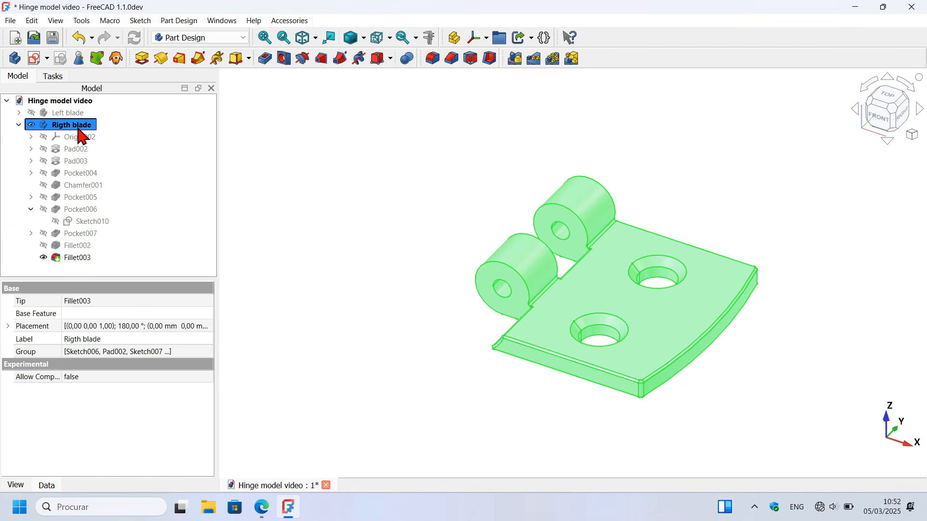
left_click(31, 209)
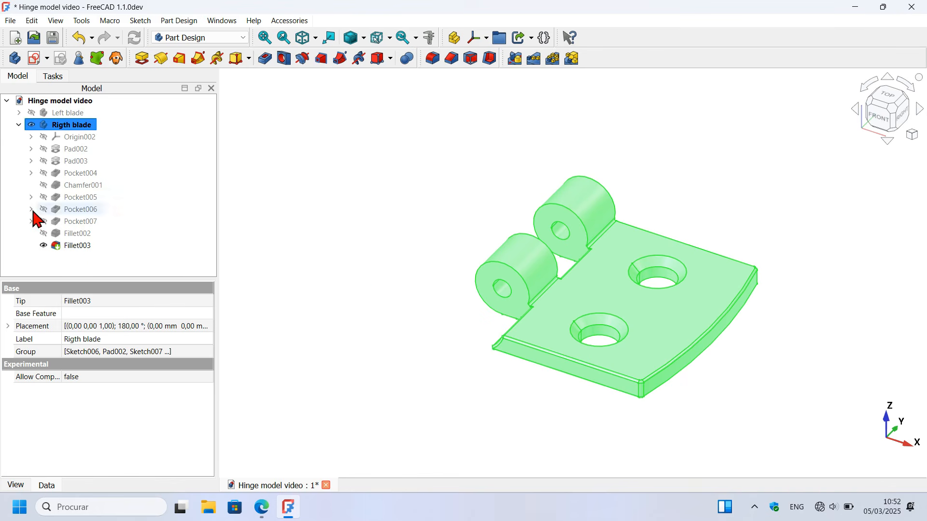
left_click(358, 278)
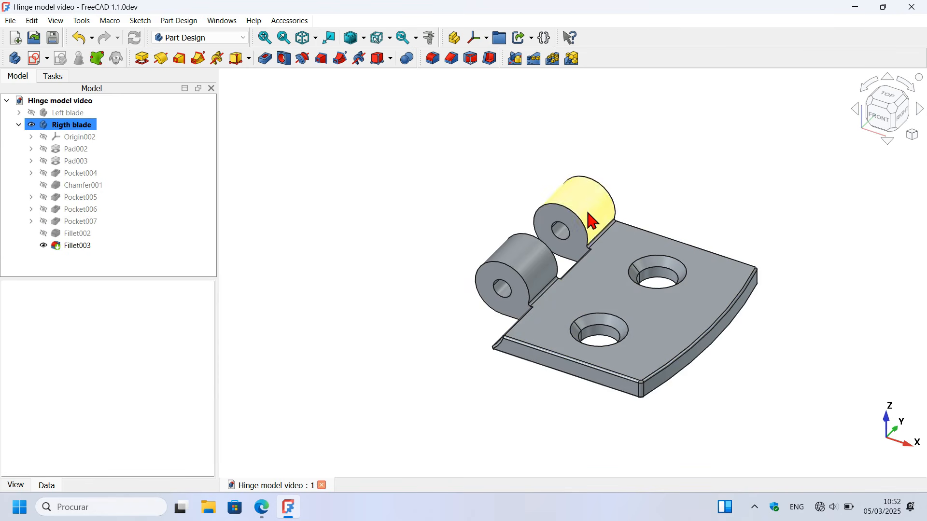
Create a sketch on the Rigth blade's flat upper face and section the model at the sketch plane
left_click(633, 299)
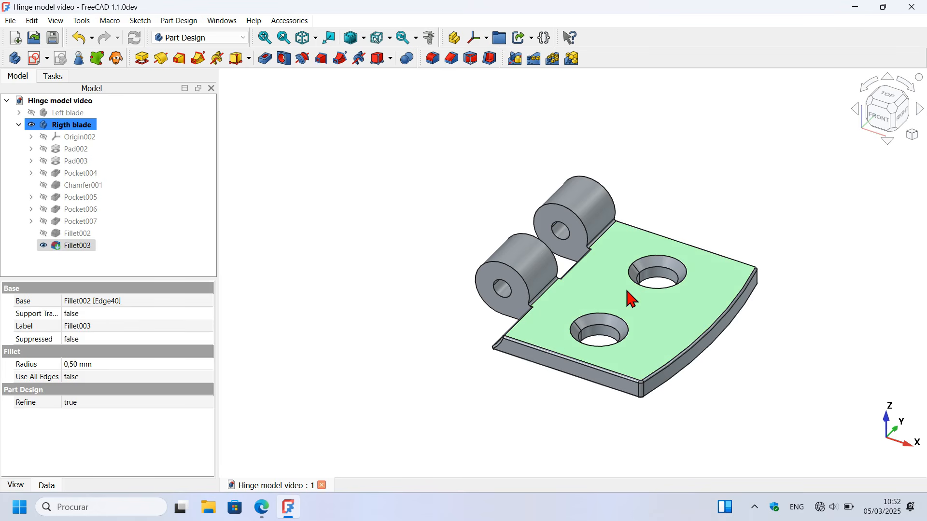
left_click(34, 59)
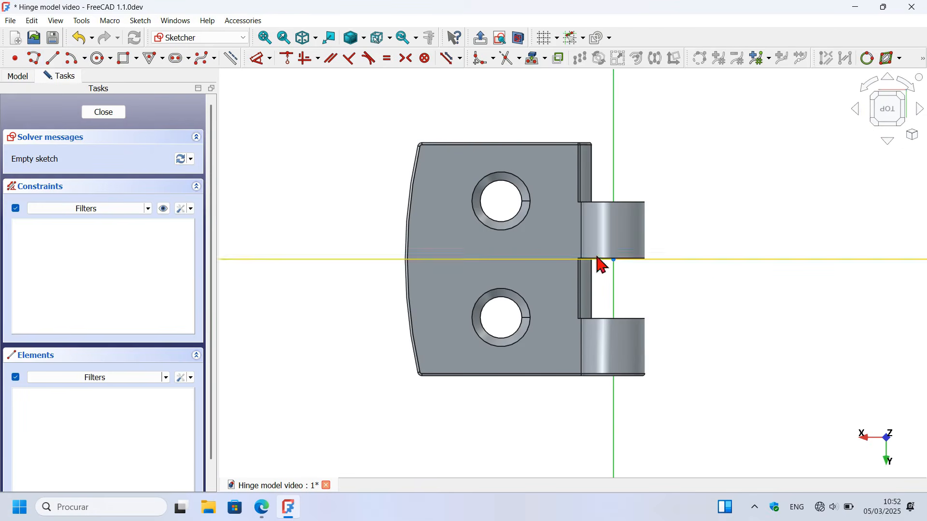
scroll(714, 287, "up", 2)
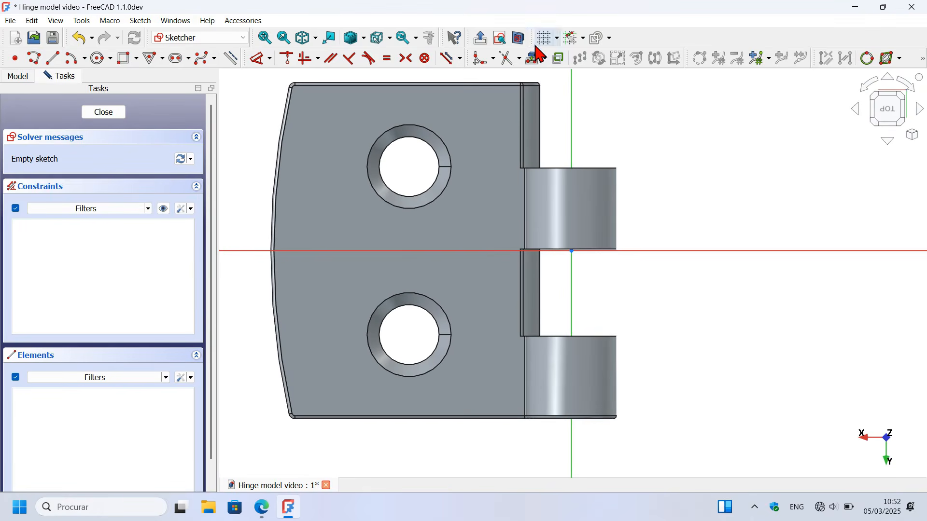
left_click(528, 43)
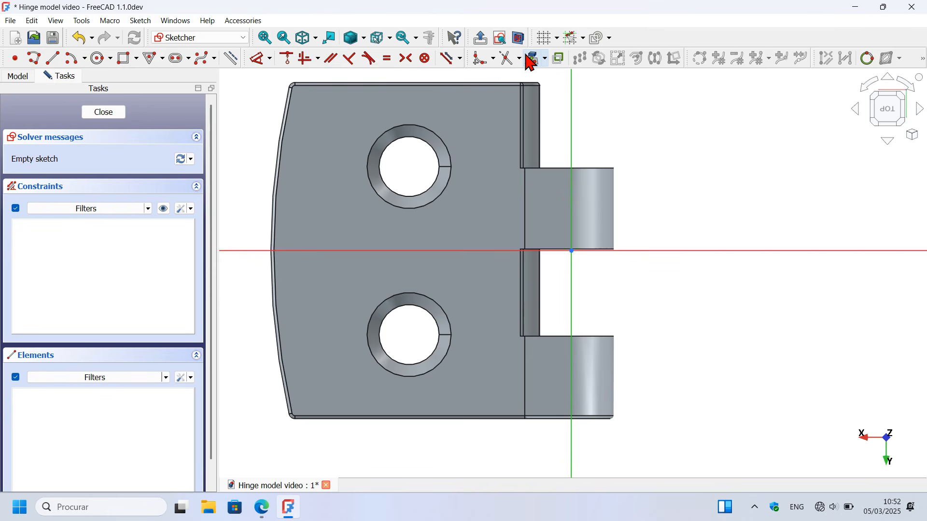
Project the plate's two straight outer side edges into the sketch as external geometry
left_click(546, 59)
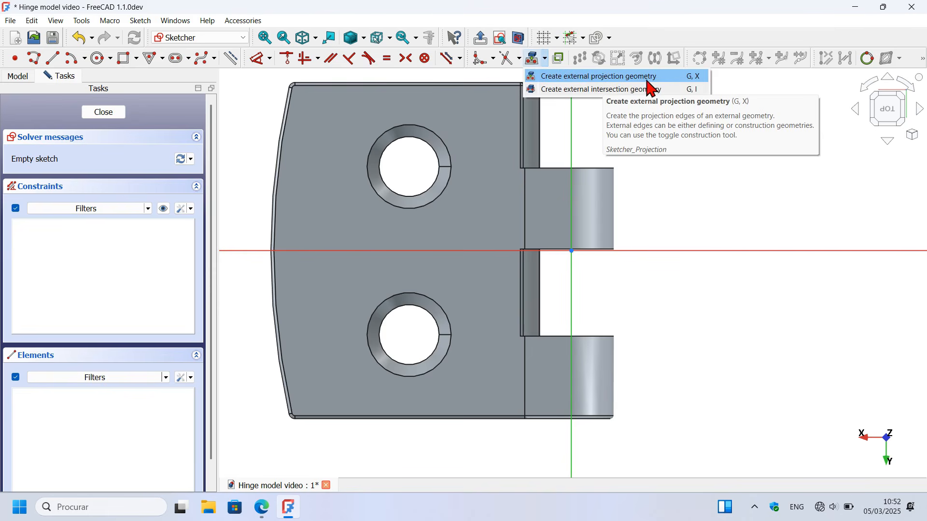
left_click(699, 134)
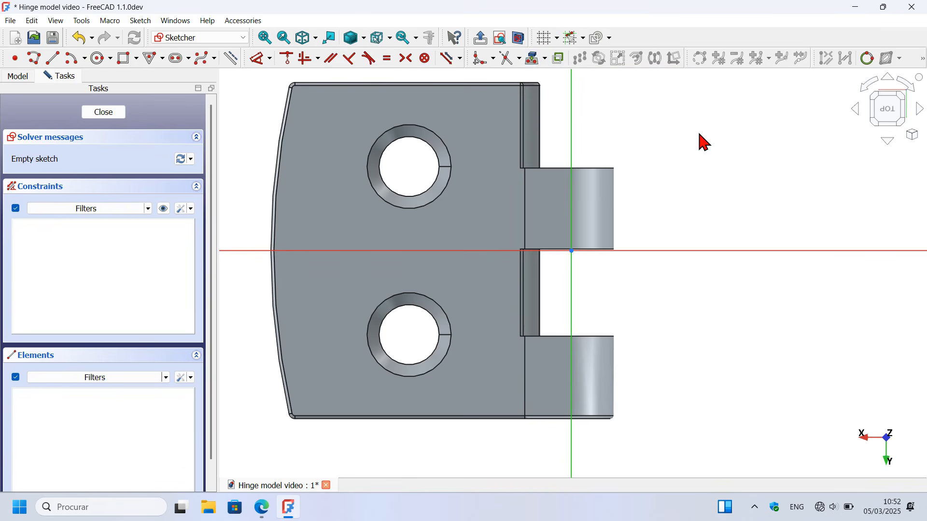
key("g")
key("x")
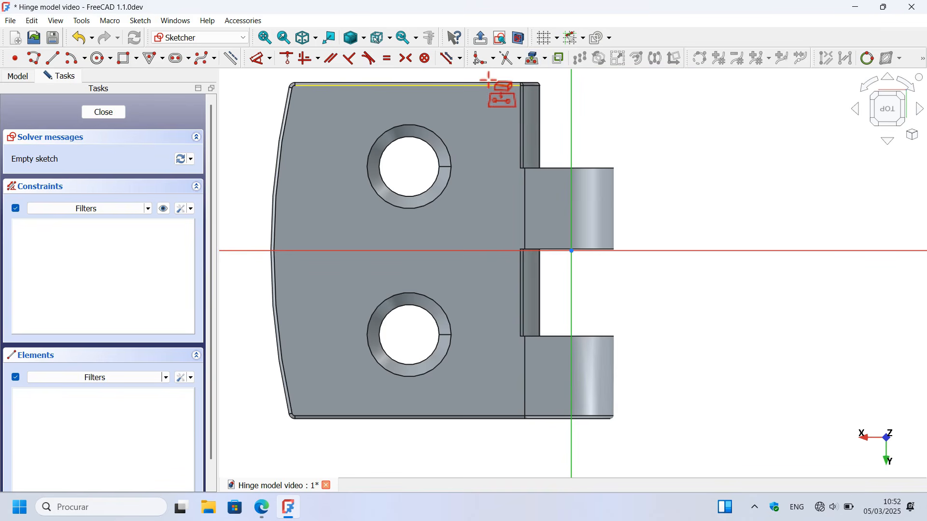
scroll(489, 78, "up", 4)
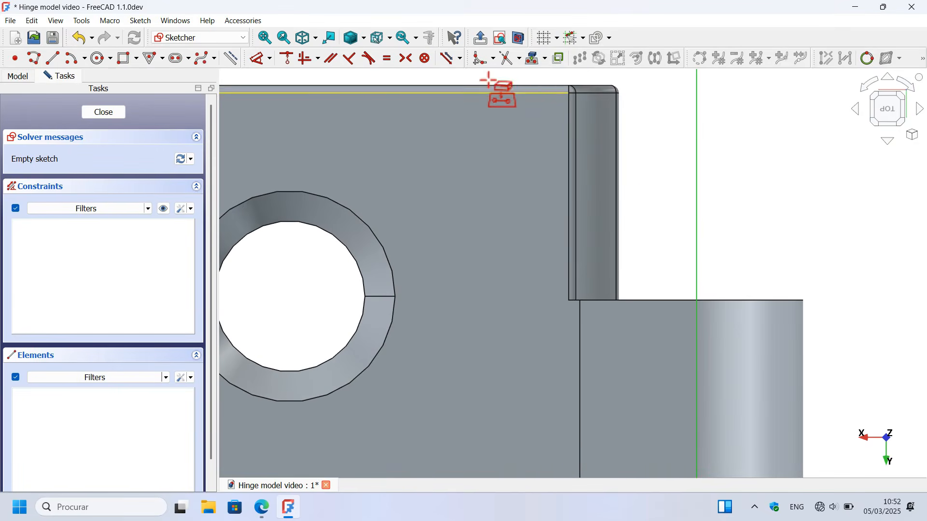
left_click(518, 85)
scroll(517, 87, "down", 8)
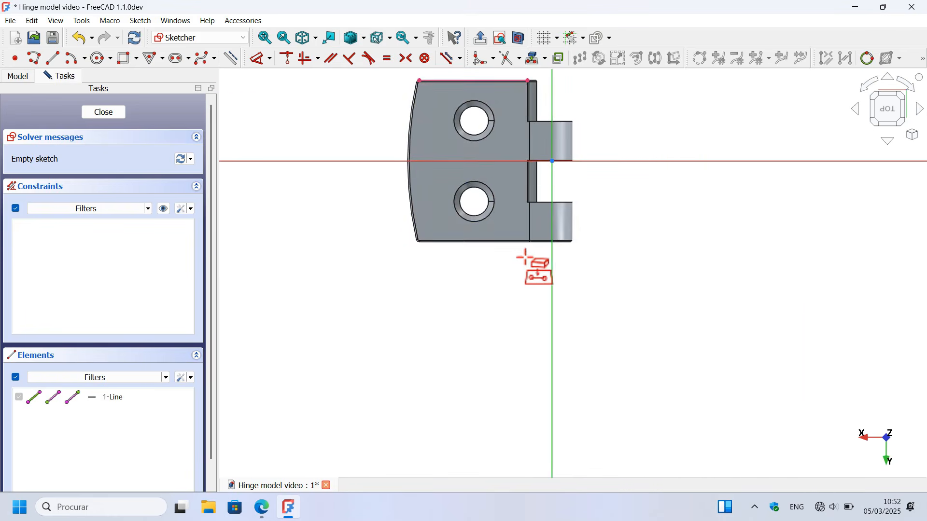
scroll(524, 257, "up", 3)
scroll(522, 228, "up", 7)
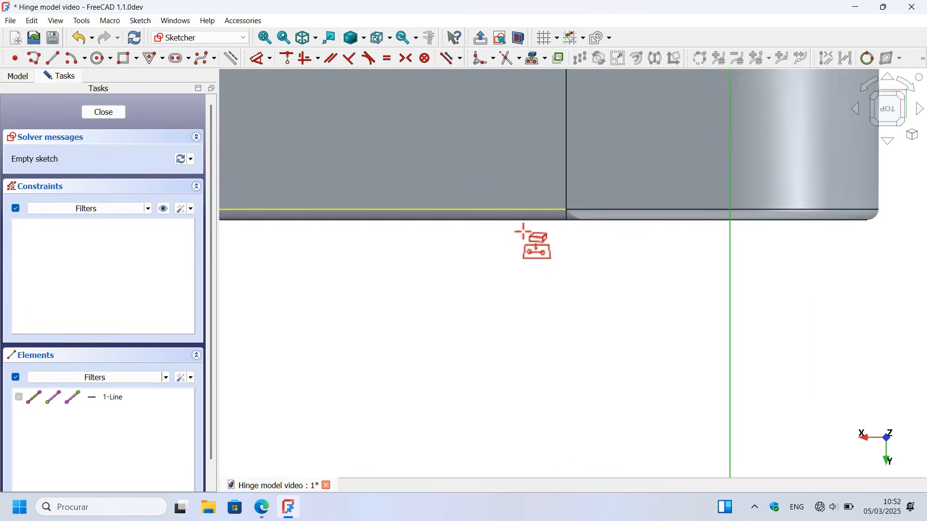
left_click(540, 222)
scroll(465, 304, "down", 2)
scroll(471, 308, "down", 5)
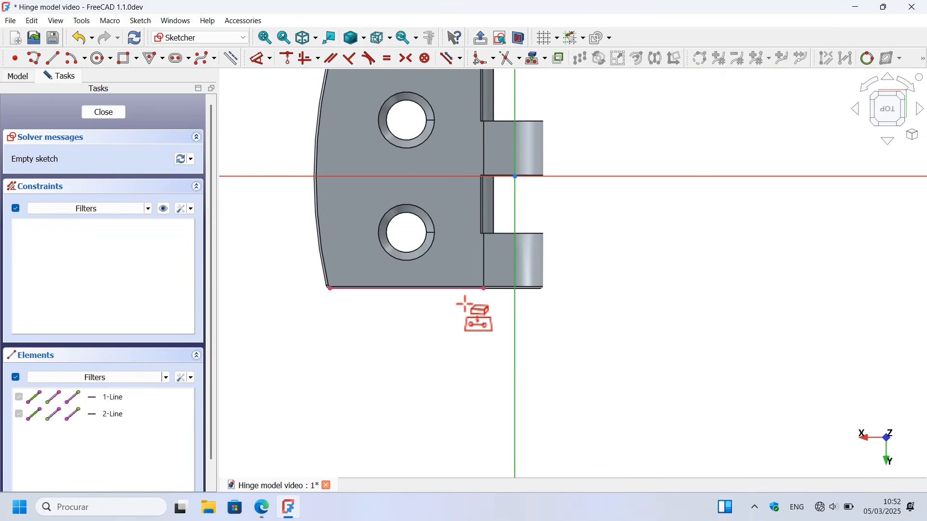
Project the outer knuckle's inward-facing end edge and both end edges of the middle knuckle into the sketch as external geometry
scroll(506, 228, "up", 3)
left_click(536, 236)
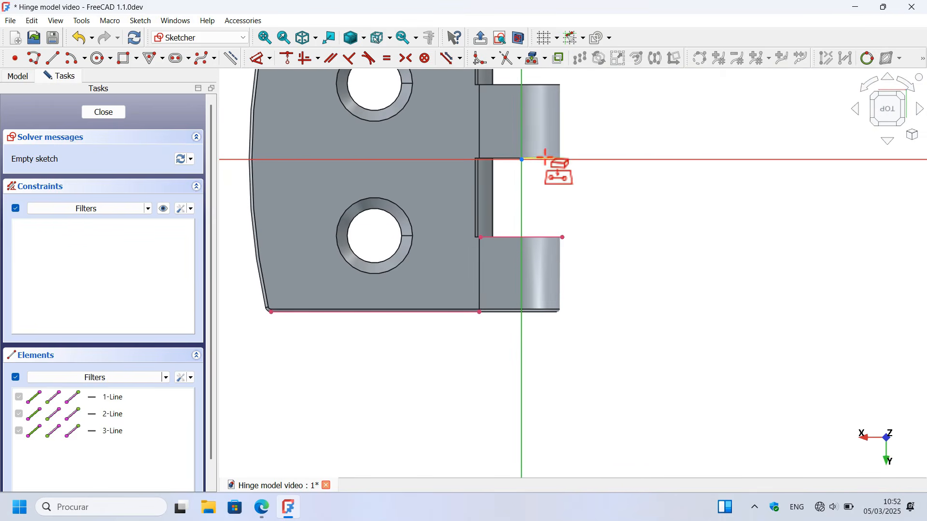
left_click(550, 158)
left_click(549, 84)
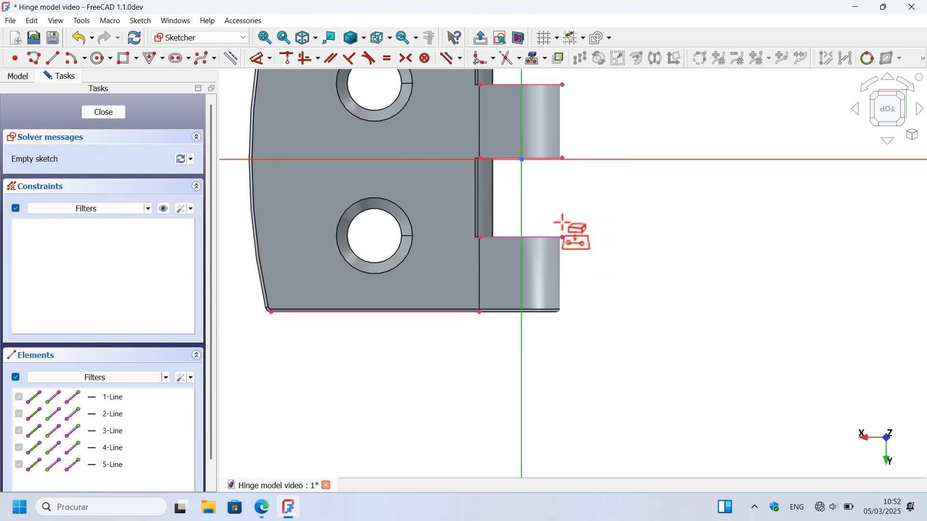
scroll(563, 226, "down", 4)
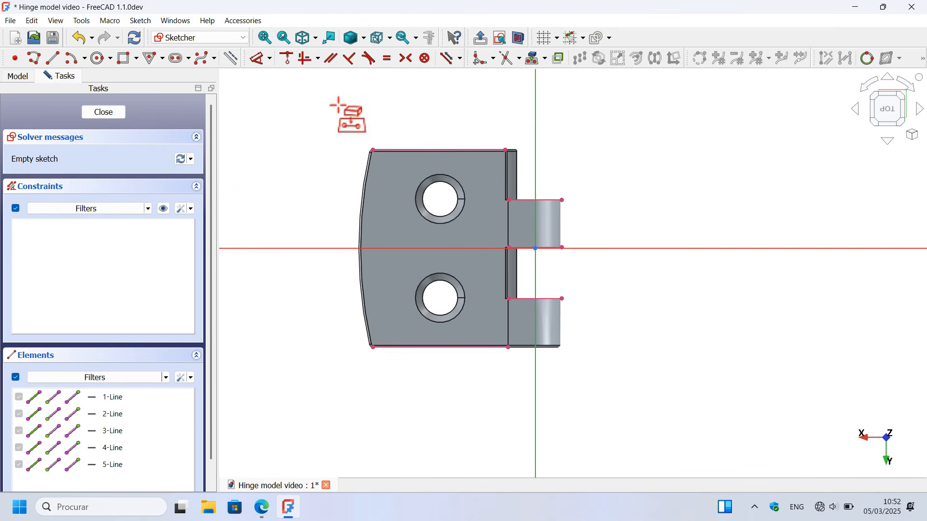
Dimension the distance from the plate's outer side edge to the middle knuckle's nearer end edge and compare it with the PDF drawing
left_click(259, 59)
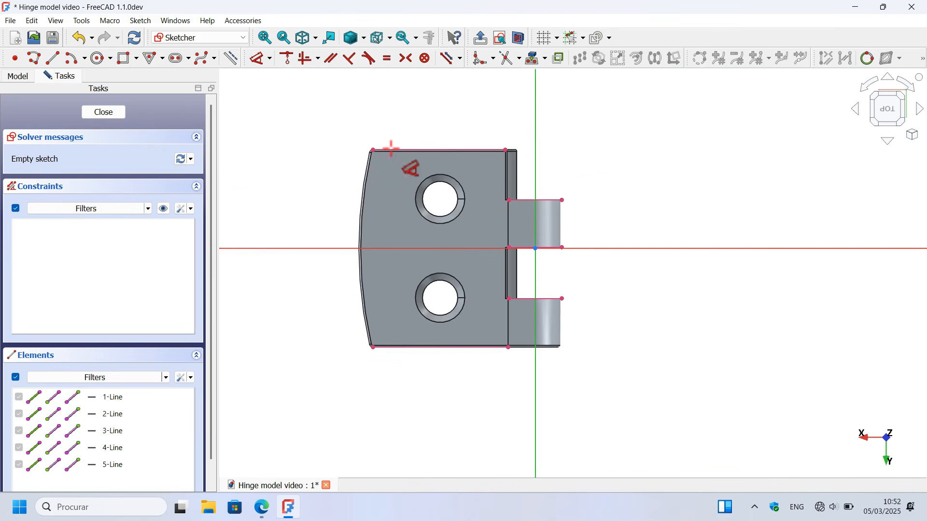
scroll(543, 215, "up", 3)
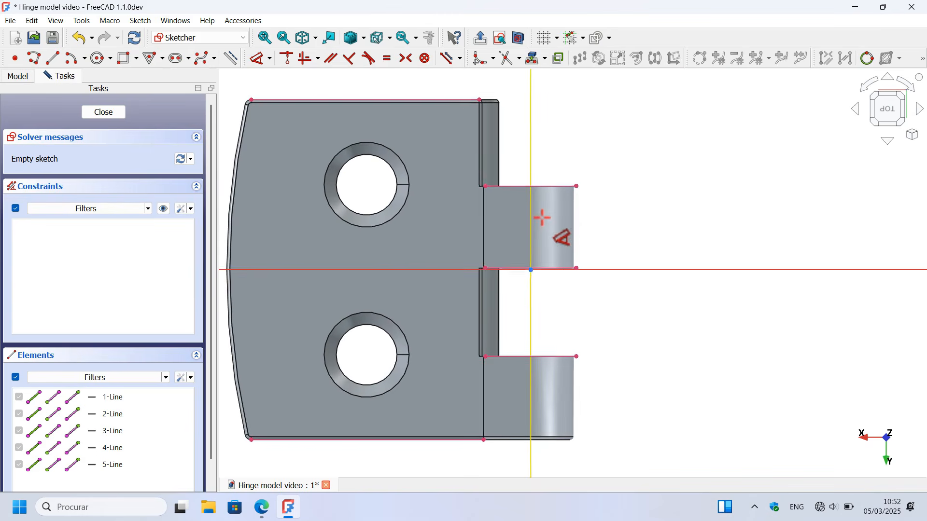
left_click(441, 101)
left_click(551, 187)
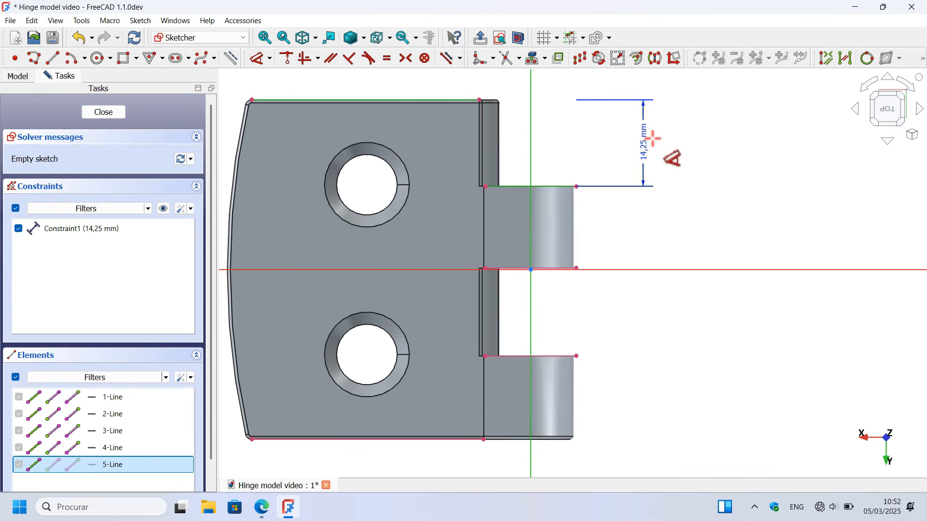
left_click(679, 145)
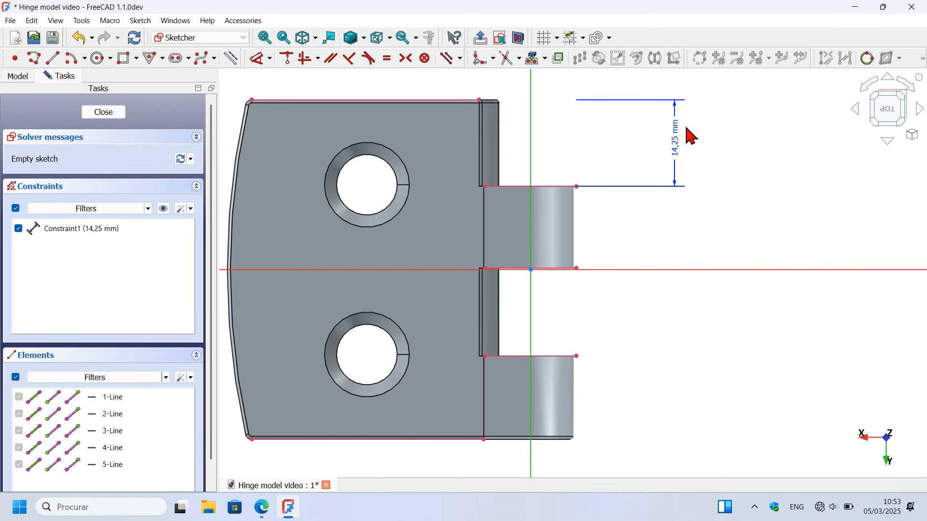
key("d")
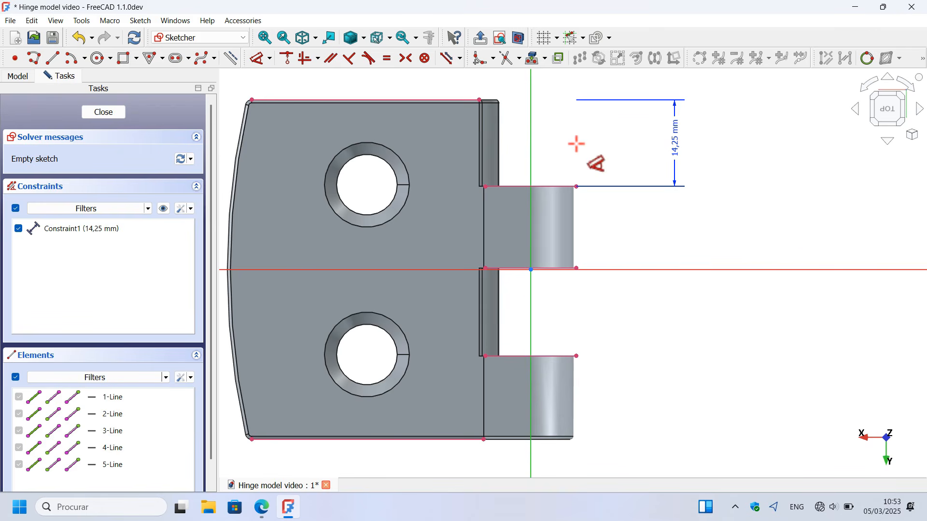
key("alt+Tab")
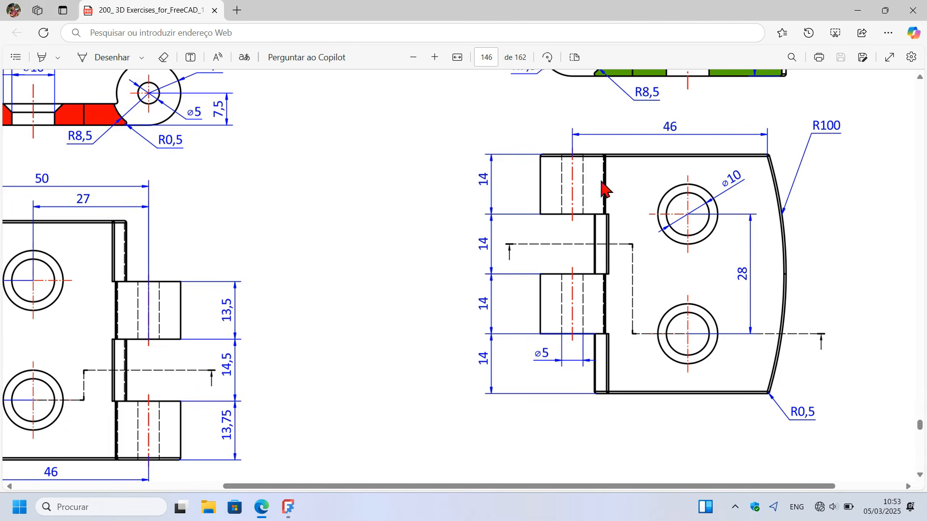
key("alt+Tab")
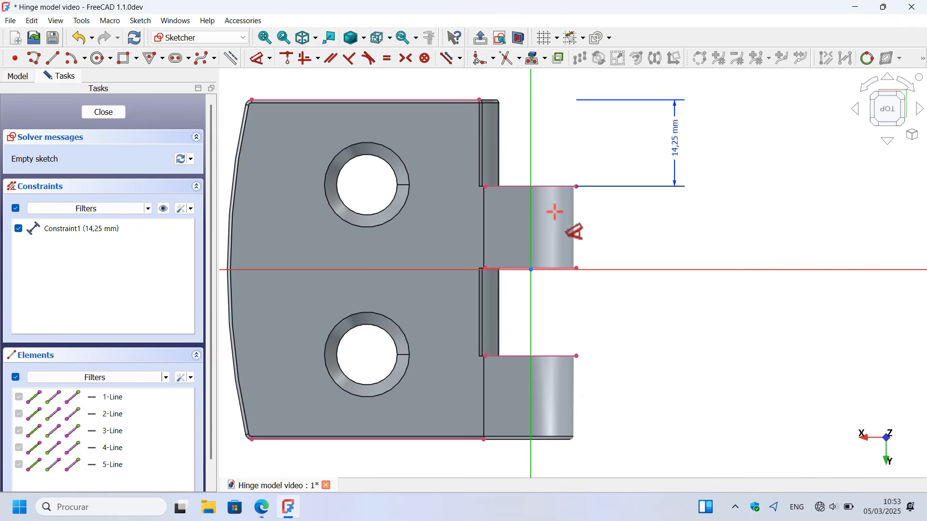
Dimension the middle knuckle's length between its two projected end edges
left_click(568, 189)
scroll(569, 257, "up", 4)
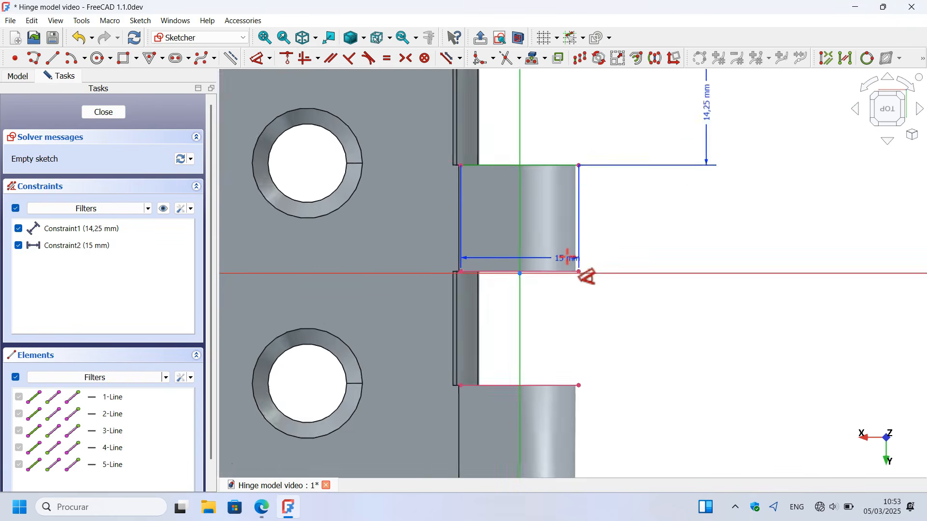
left_click(523, 281)
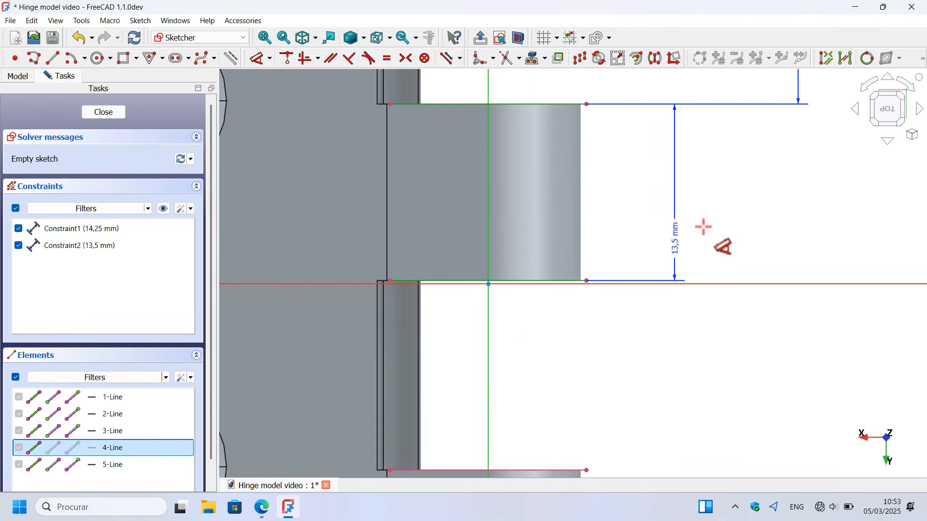
left_click(735, 212)
scroll(651, 191, "down", 5)
Dimension the outer knuckle's length from its inward-facing end edge to the plate's adjacent outer side edge, and close the sketch
key("d")
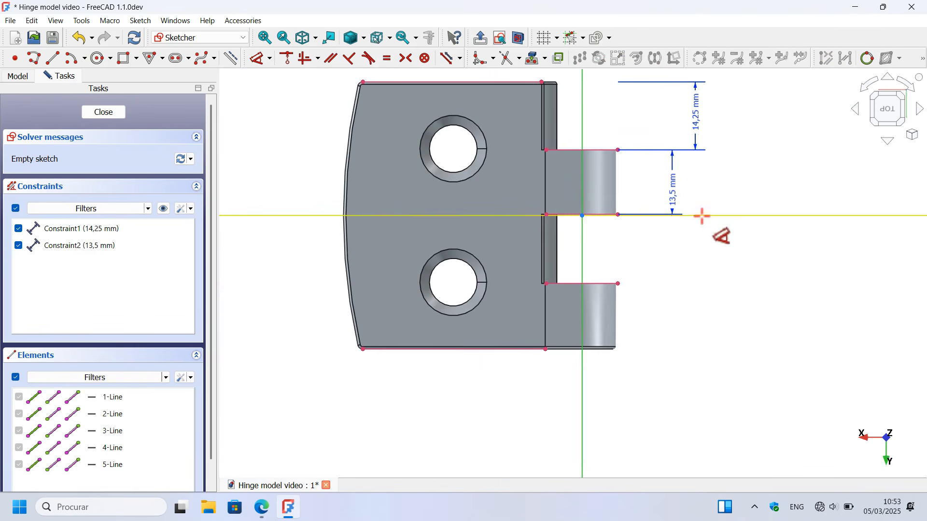
scroll(647, 277, "up", 4)
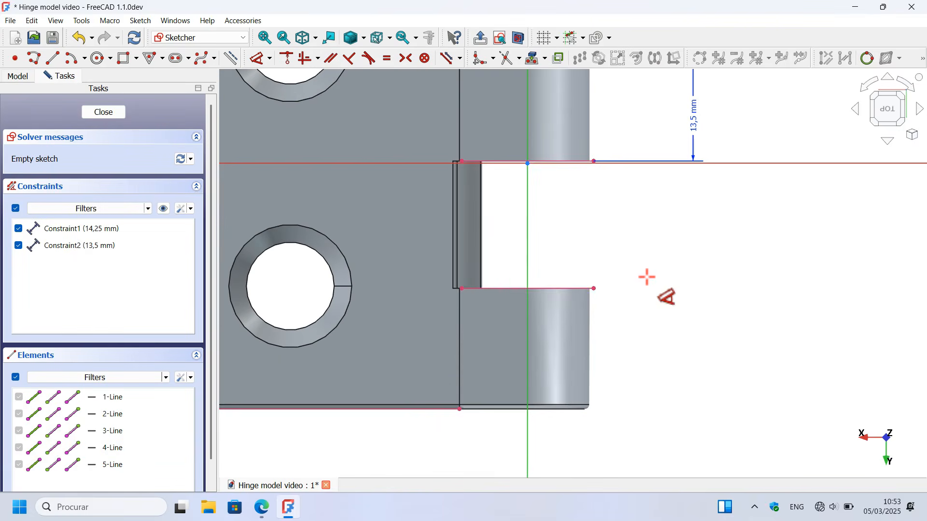
left_click(555, 289)
left_click(434, 409)
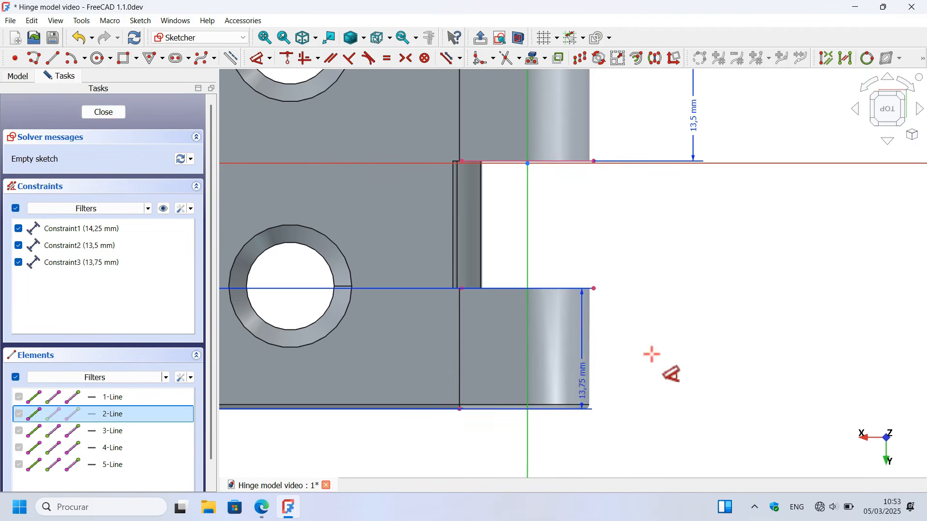
left_click(692, 347)
scroll(697, 372, "down", 2)
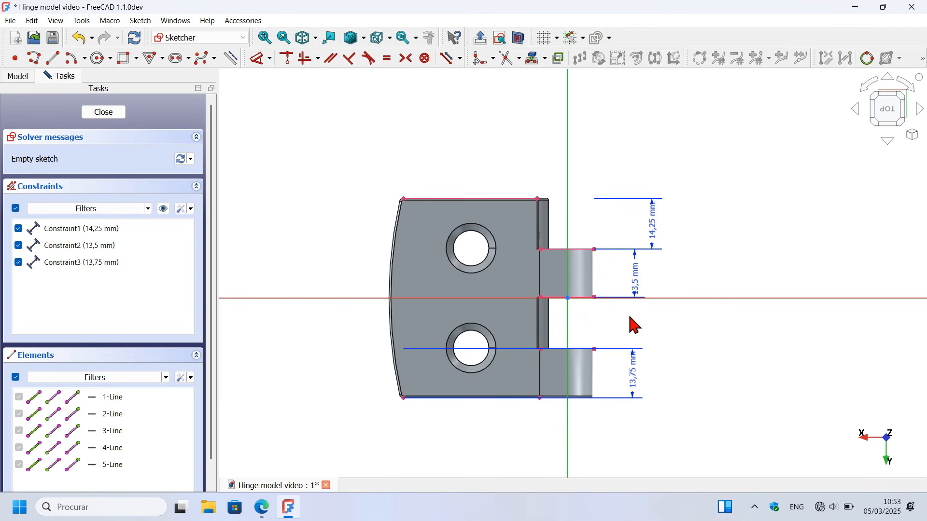
scroll(634, 325, "up", 2)
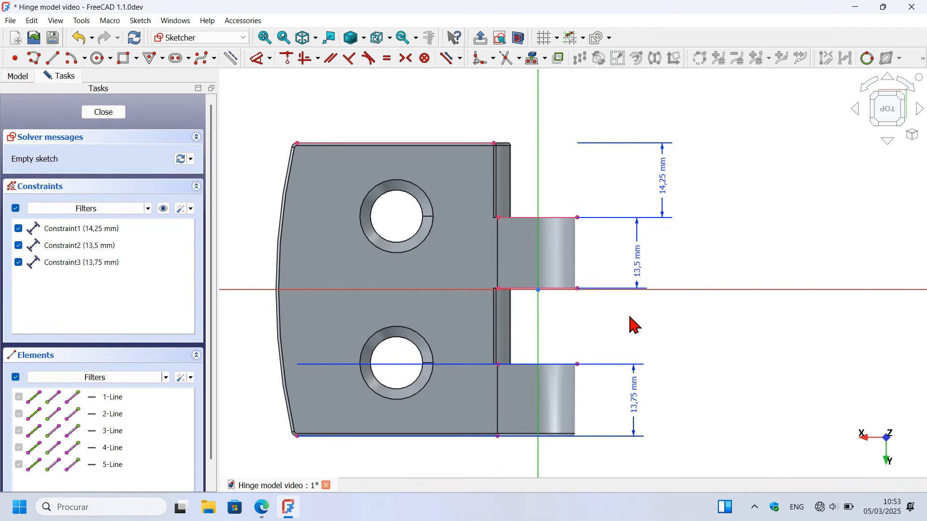
key("d")
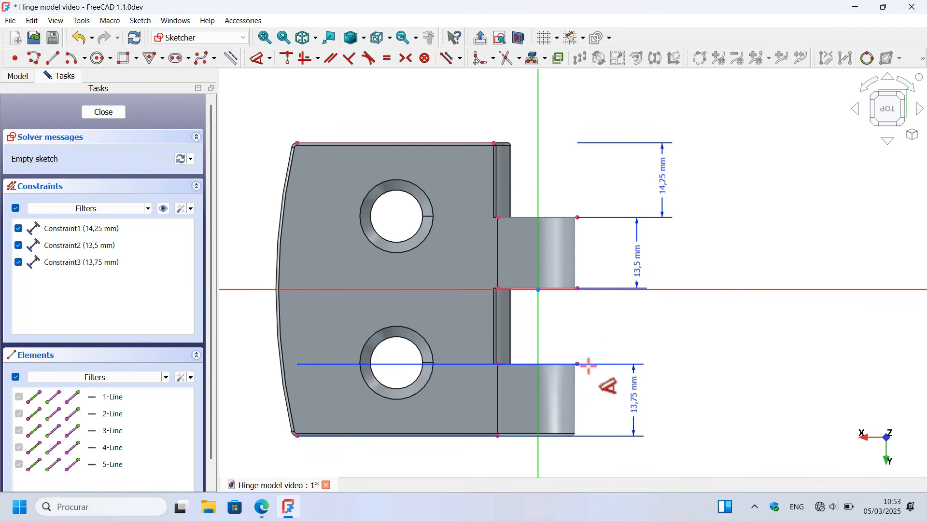
key("Escape")
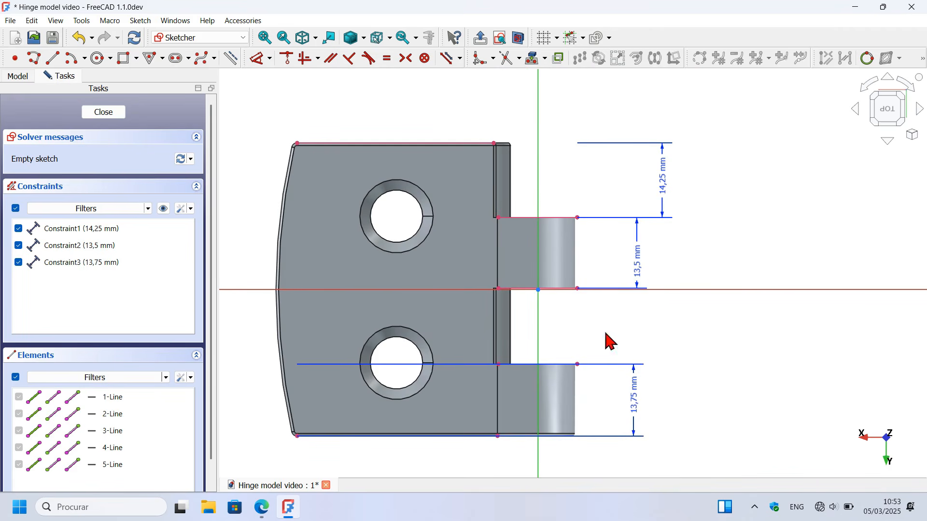
key("Escape")
Pad the outer knuckle's inward-facing end face by 0.25 mm and the middle knuckle's end face facing the corner notch by 0.25 mm
scroll(599, 236, "up", 2)
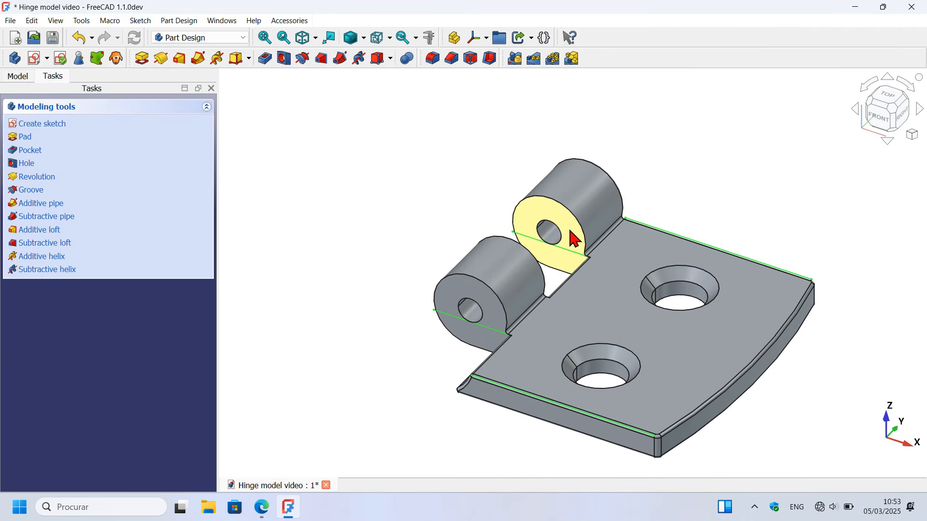
left_click(574, 238)
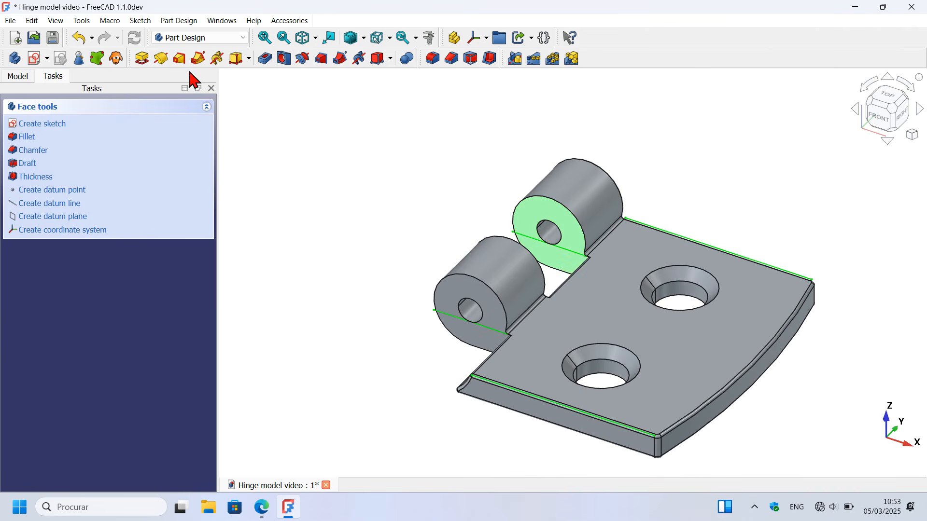
left_click(147, 62)
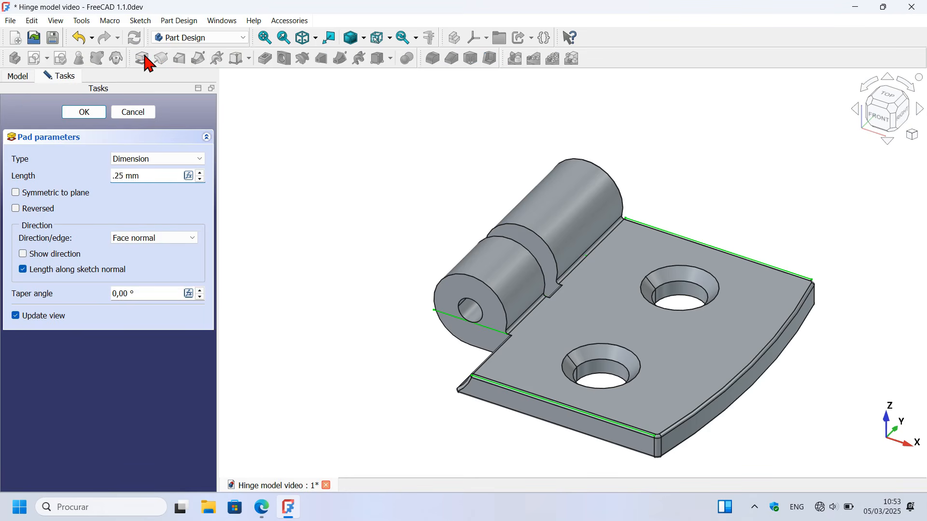
key("Return")
left_click(458, 296)
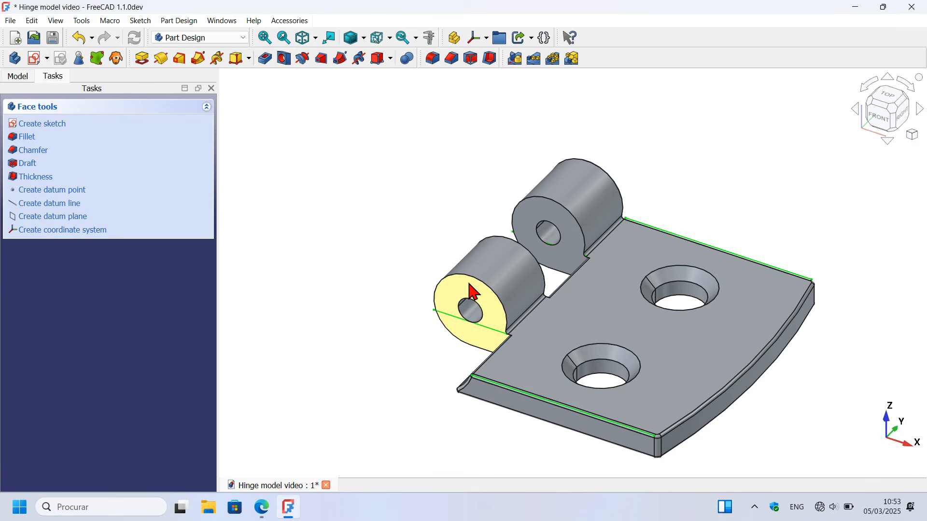
left_click(141, 58)
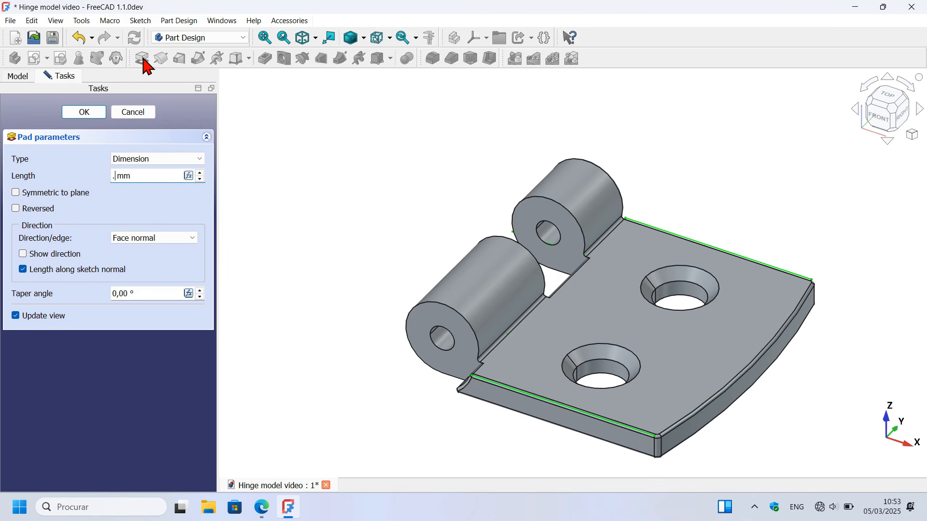
key("Return")
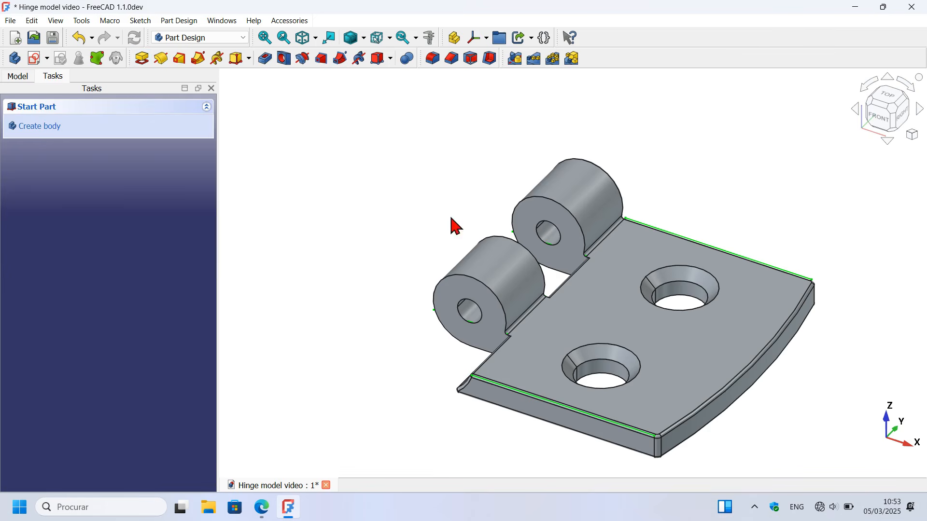
Pad the middle knuckle's other end face, the one facing the outer knuckle, by 0.25 mm
middle_click_drag(807, 346, 564, 368)
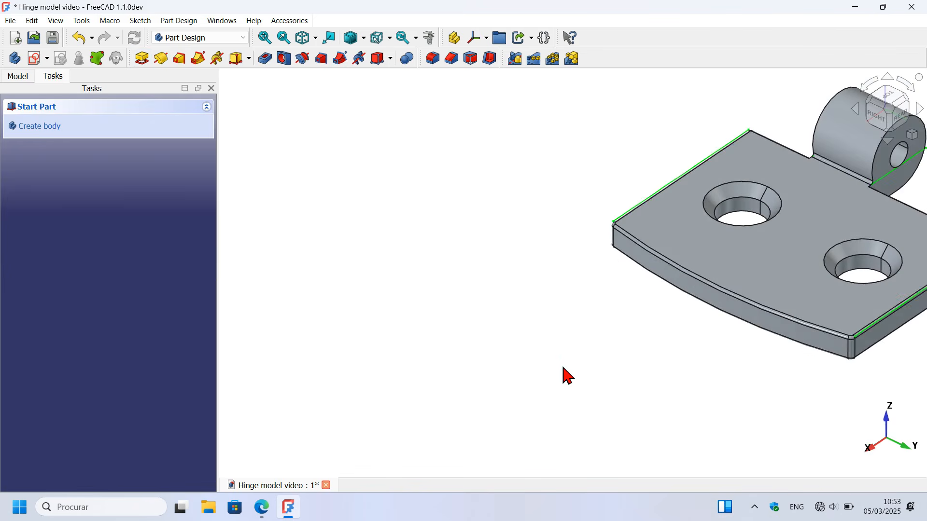
scroll(563, 367, "down", 4)
scroll(801, 229, "up", 5)
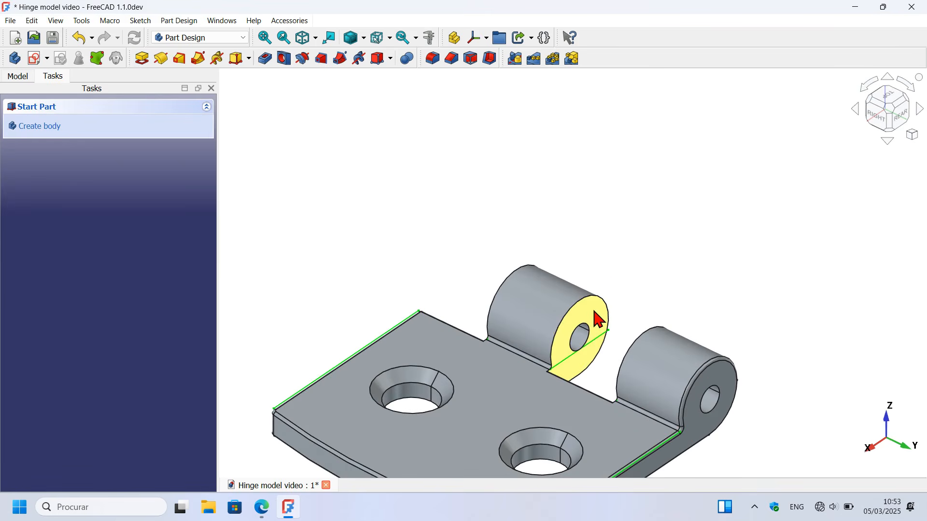
left_click(599, 320)
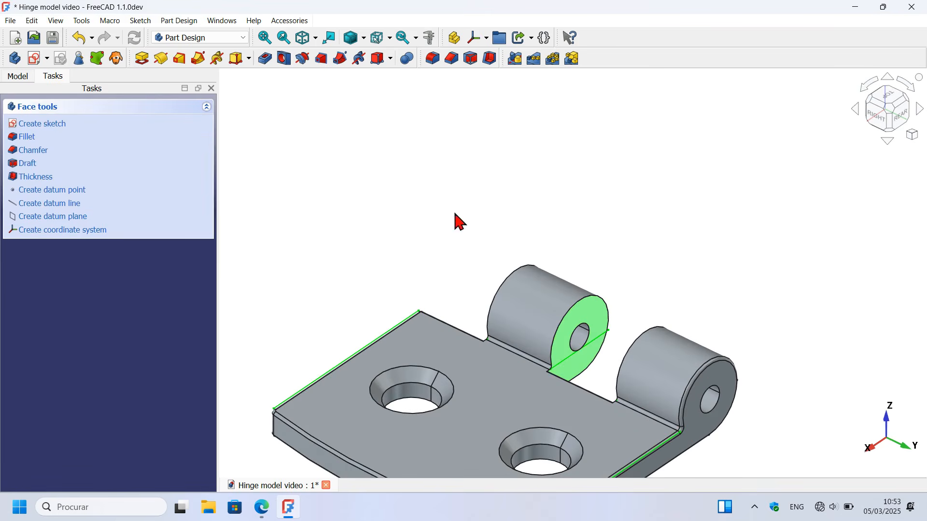
left_click(141, 59)
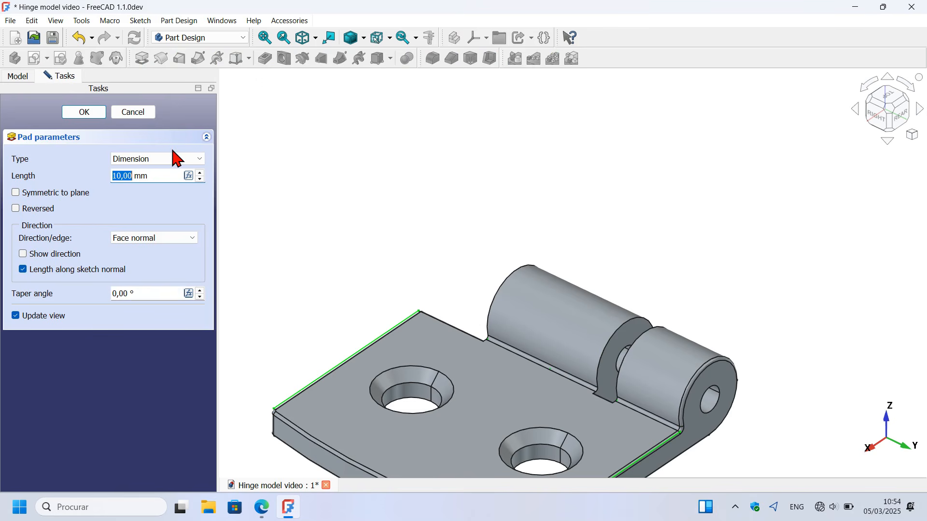
key("Return")
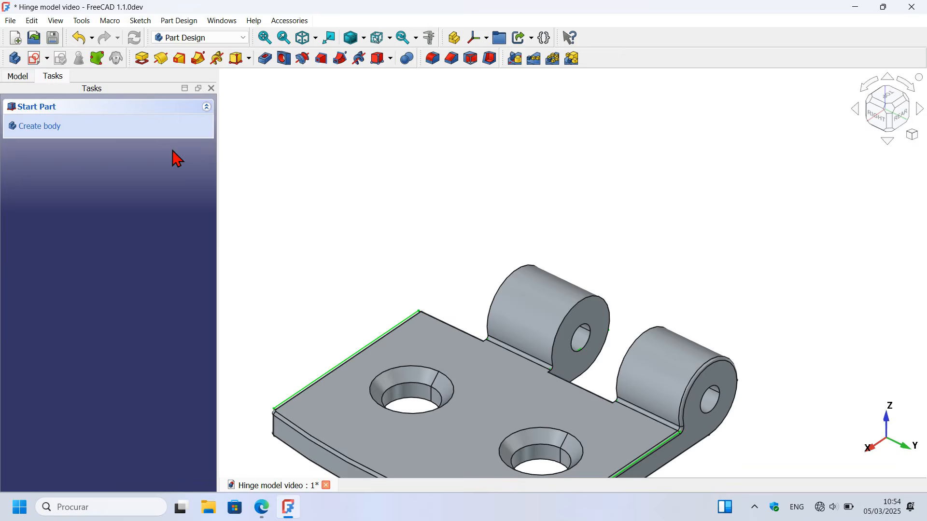
Delete the measuring sketch Sketch012 from the Rigth blade body
left_click(22, 76)
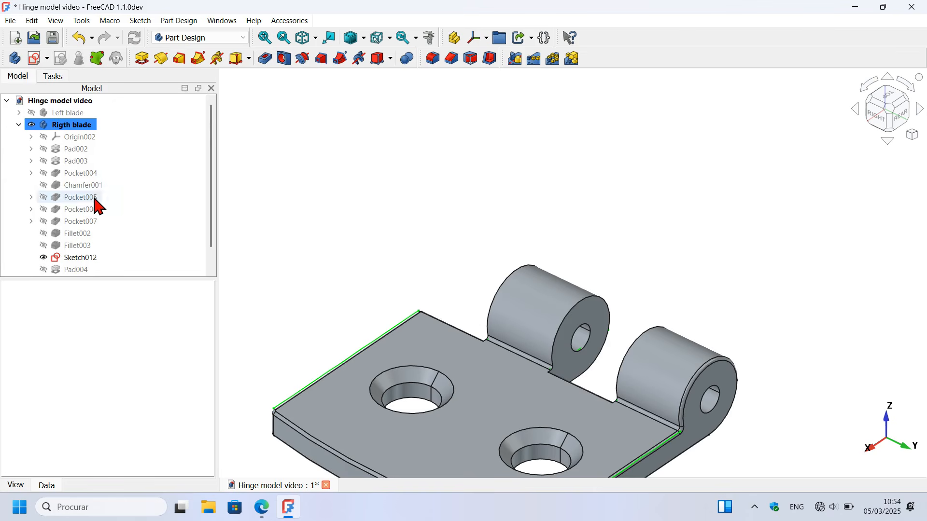
scroll(98, 205, "down", 1)
left_click(81, 234)
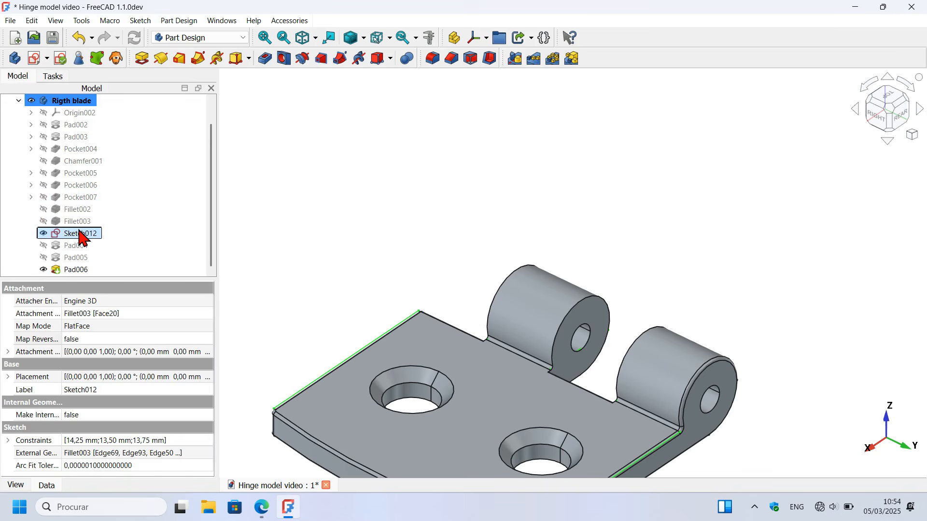
key("Delete")
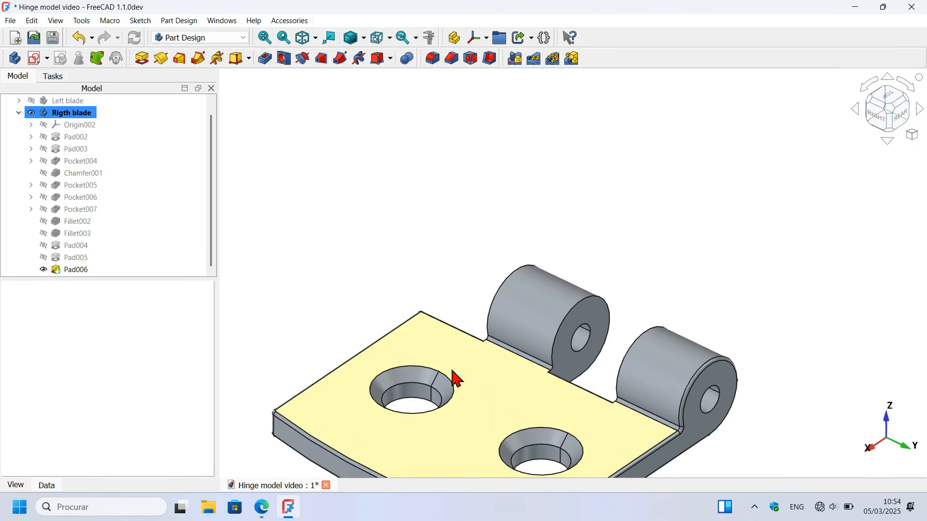
Create a new sketch on the plate's flat upper face and section the model at the sketch plane
left_click(475, 383)
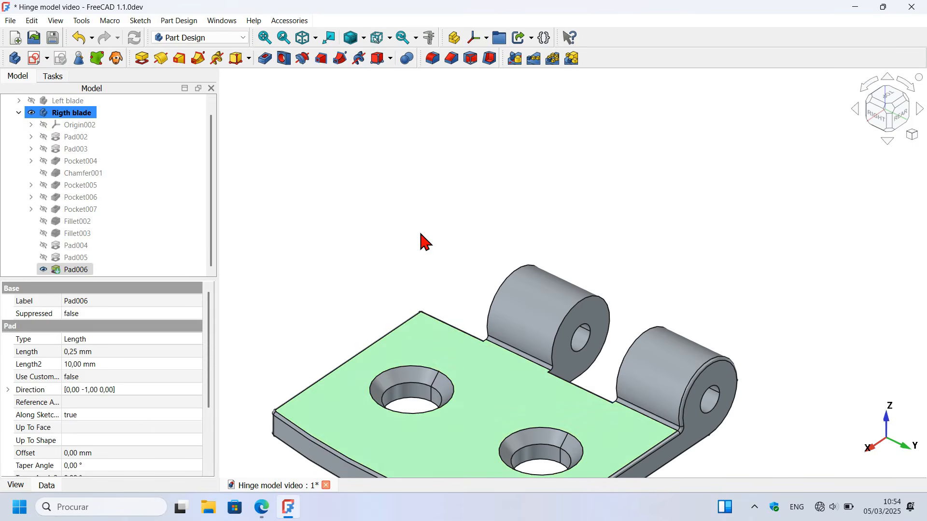
left_click(37, 59)
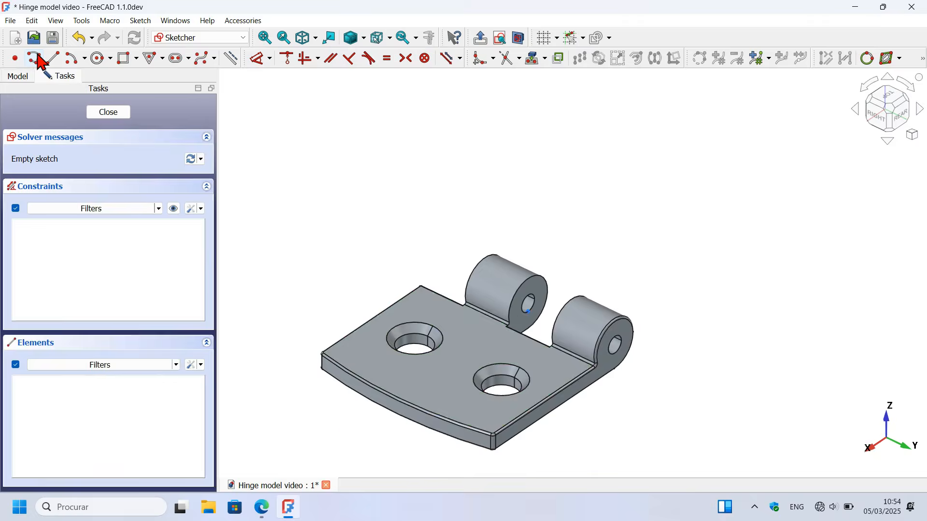
scroll(476, 289, "down", 3)
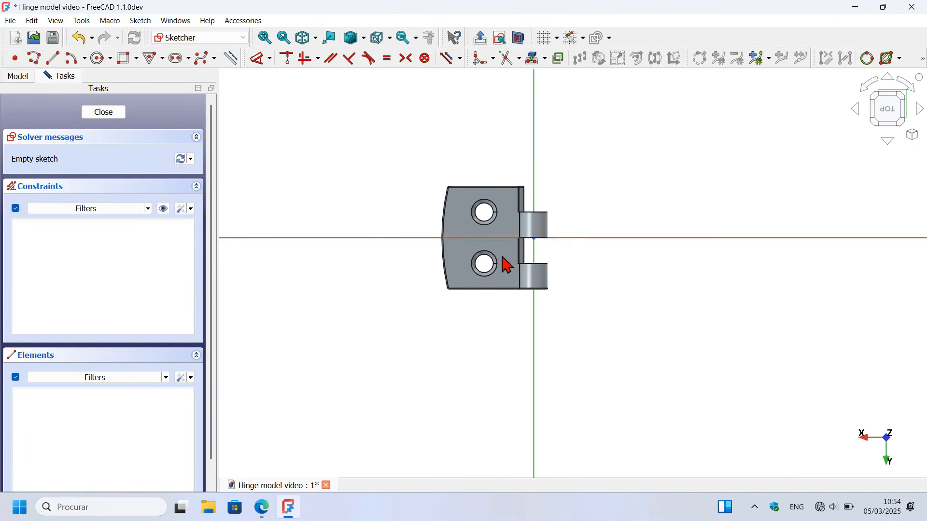
scroll(558, 248, "up", 5)
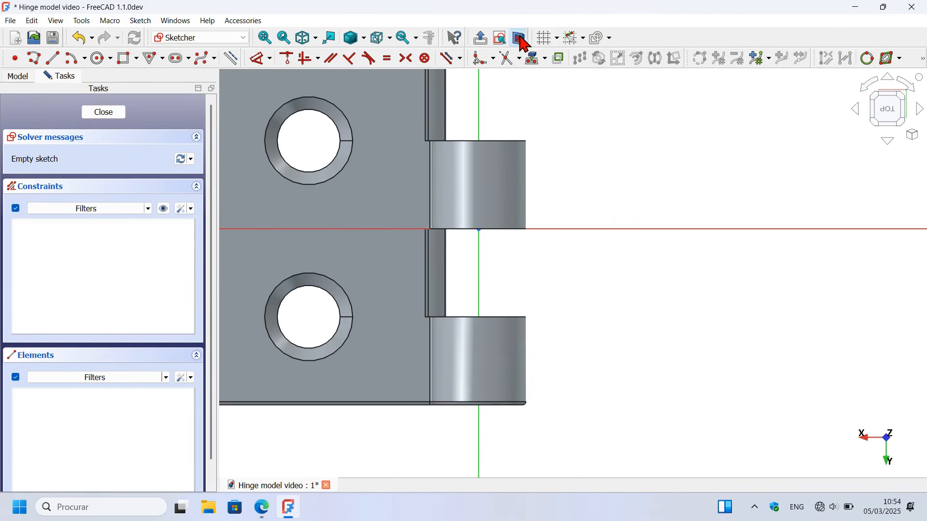
scroll(395, 302, "up", 2)
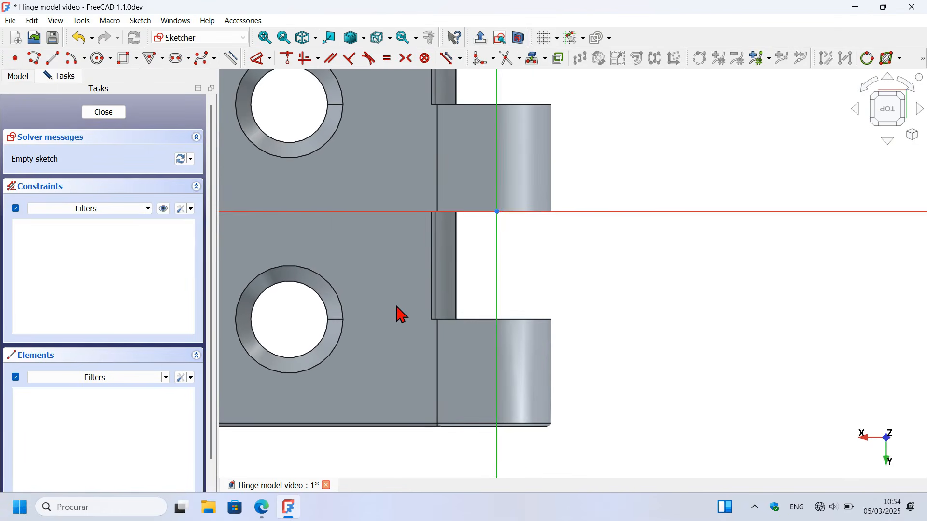
Project the blade's two outer side edges and the two knuckle end edges into the sketch as external geometry
left_click(536, 59)
left_click(405, 428)
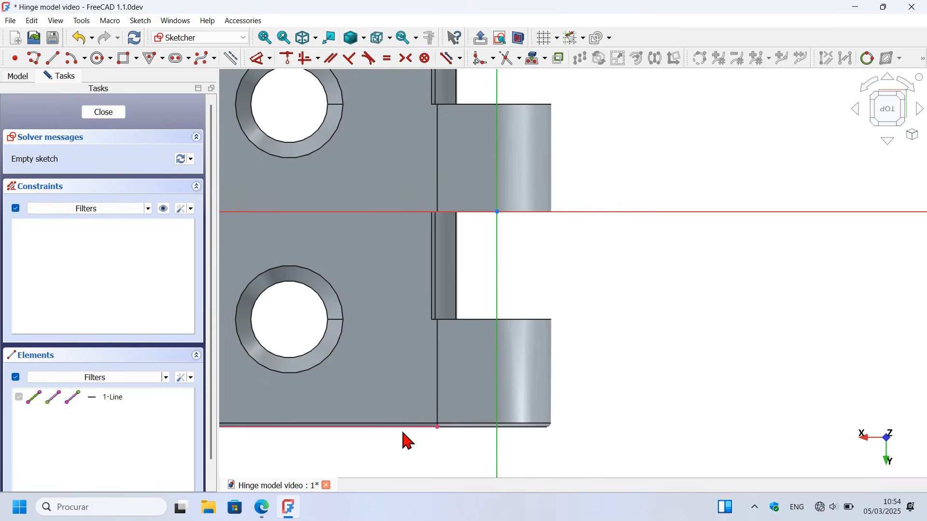
left_click(542, 319)
left_click(535, 105)
scroll(489, 261, "down", 4)
scroll(458, 135, "up", 4)
left_click(457, 138)
scroll(309, 123, "down", 4)
Dimension the four successive knuckle and gap lengths between the projected edges and the horizontal axis, and close the sketch
left_click(258, 60)
scroll(358, 126, "up", 2)
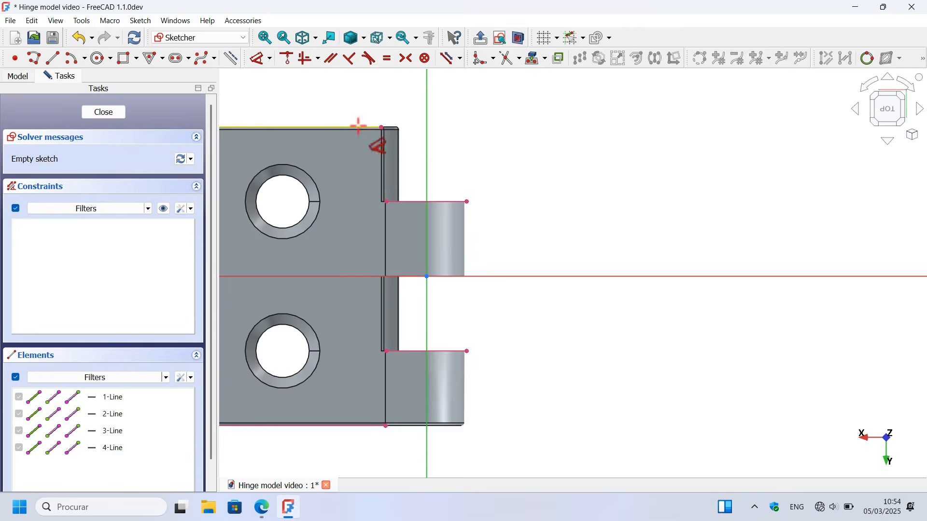
left_click(358, 127)
left_click(534, 160)
left_click(455, 278)
left_click(569, 241)
left_click(440, 351)
left_click(578, 313)
left_click(372, 426)
left_click(561, 383)
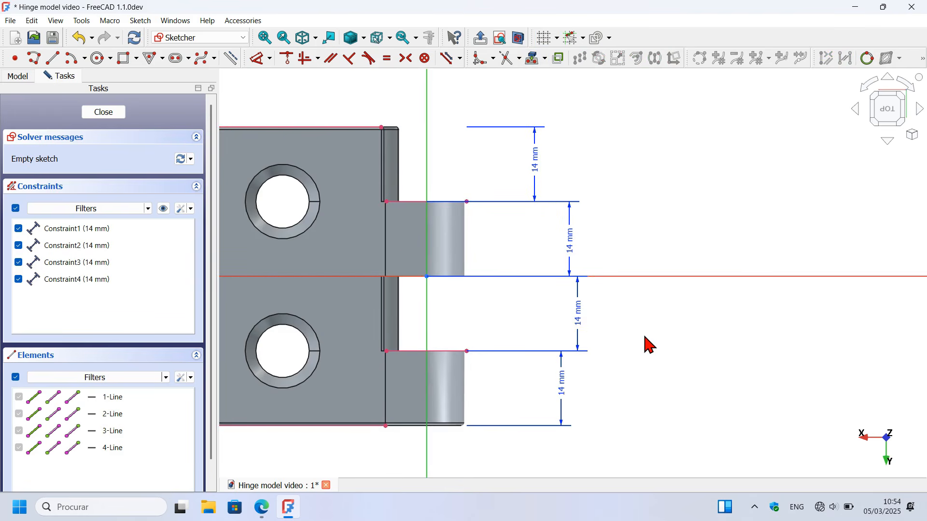
key("Escape")
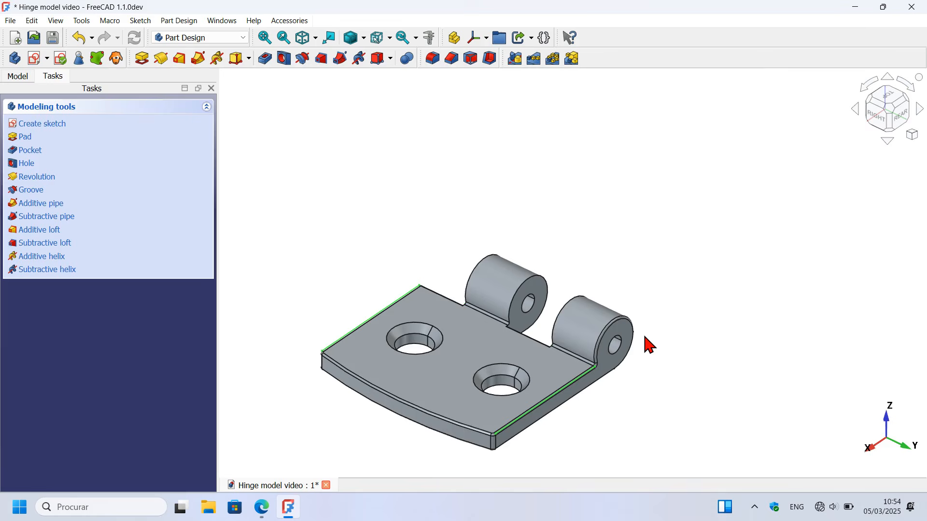
Delete the measuring sketch Sketch012 from the Rigth blade body
left_click(27, 76)
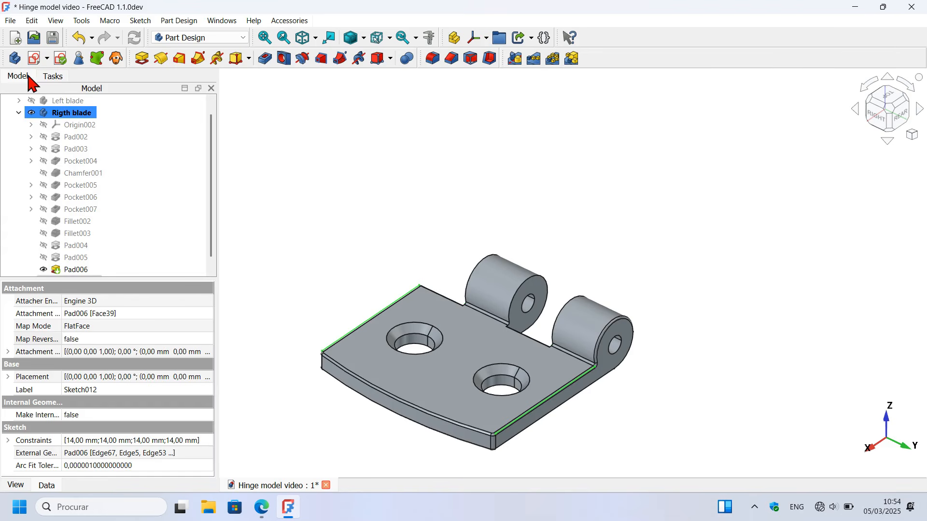
left_click(74, 270)
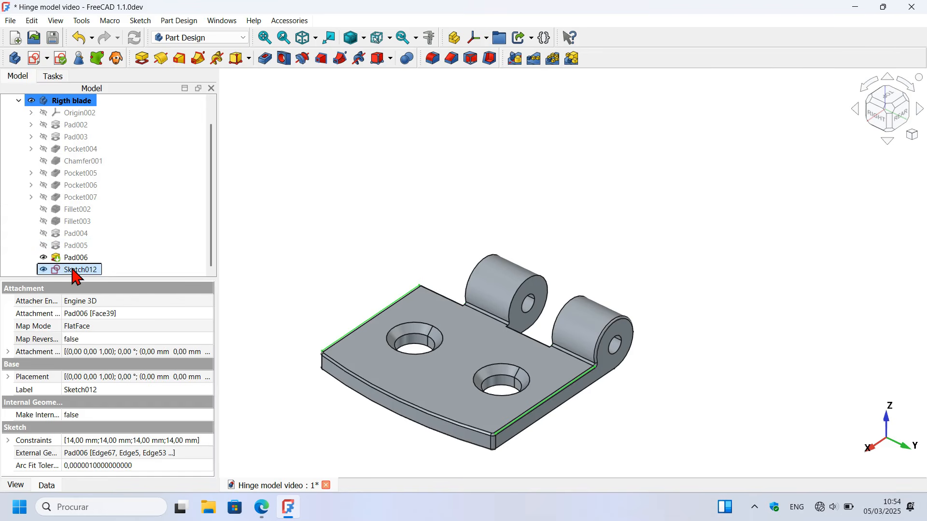
key("Delete")
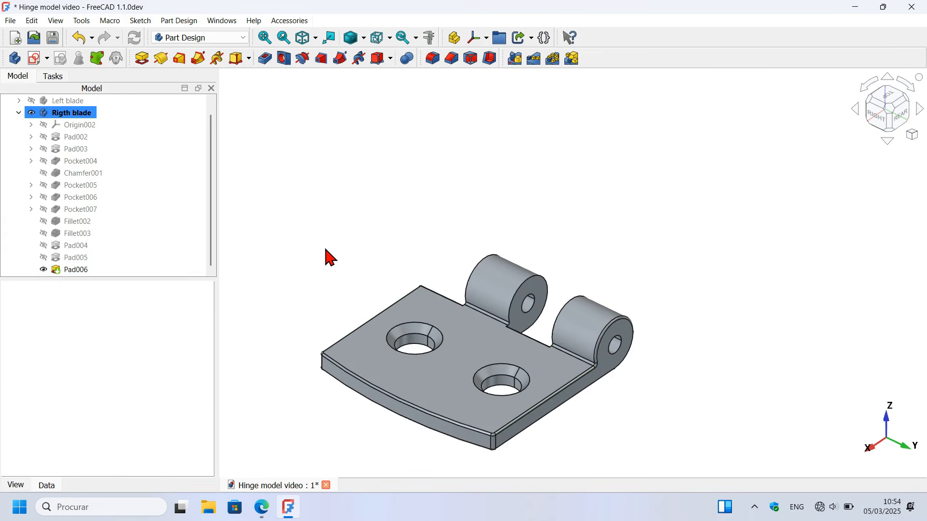
Collapse the Rigth blade body's feature list and make the Left blade visible beside it
key("0")
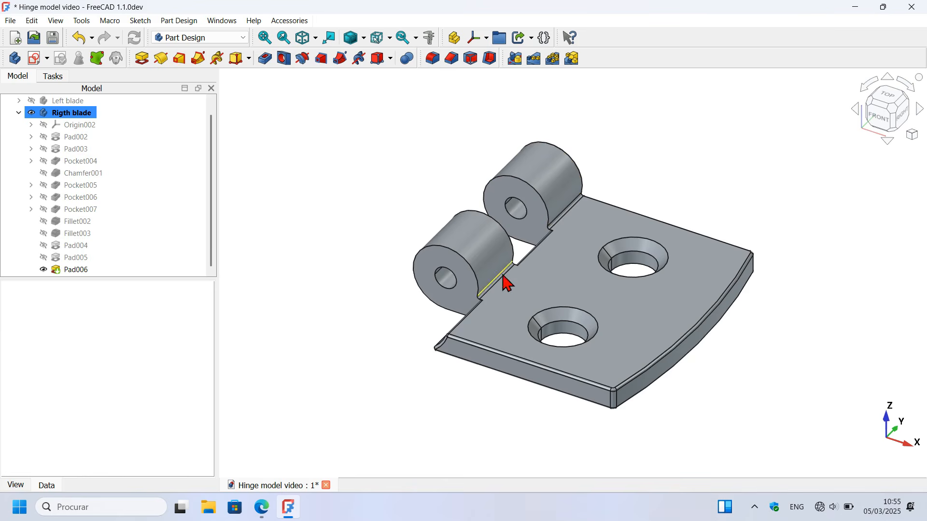
left_click(18, 113)
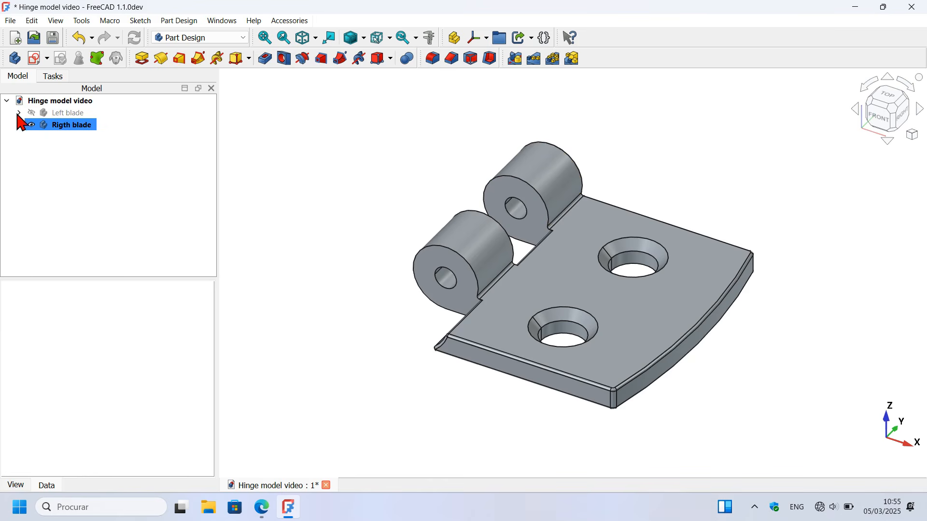
left_click(80, 119)
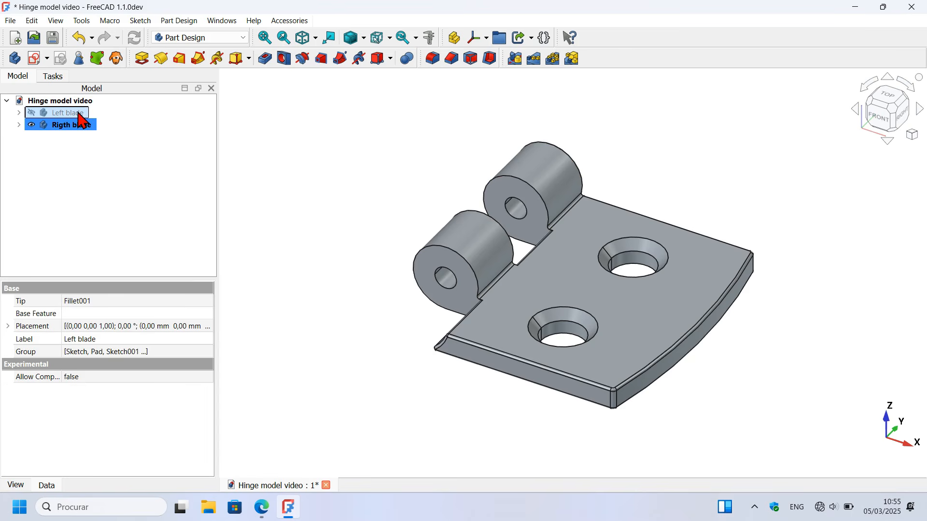
key("space")
left_click(393, 381)
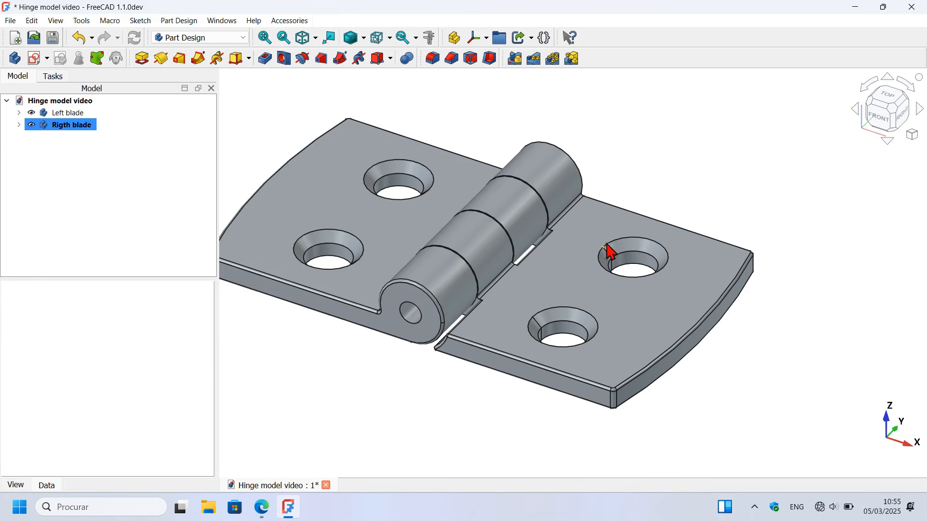
middle_click_drag(658, 196, 644, 223)
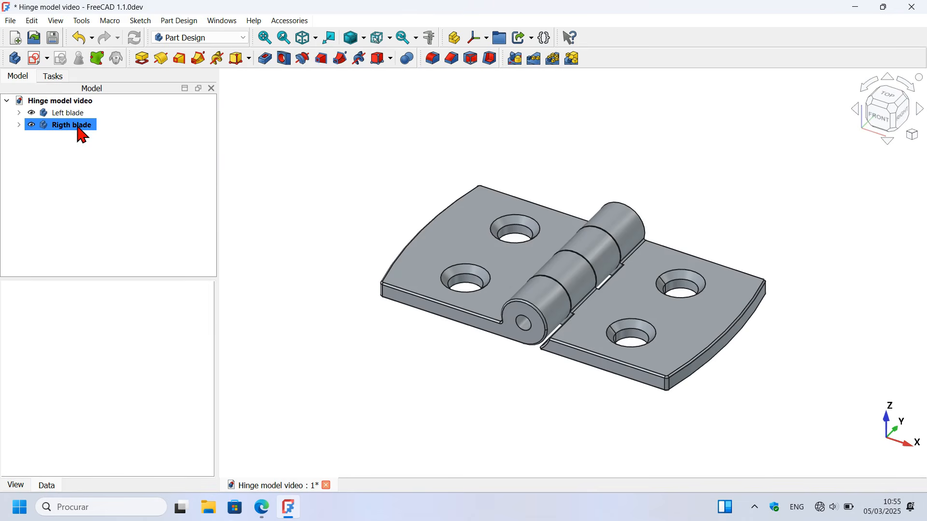
Check which part belongs to the Rigth blade body and save the document
left_click(77, 127)
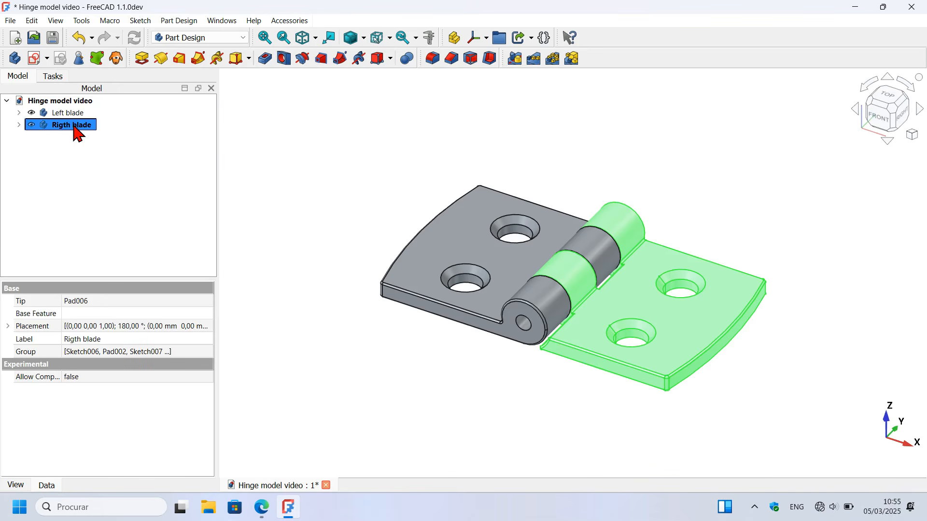
left_click(385, 214)
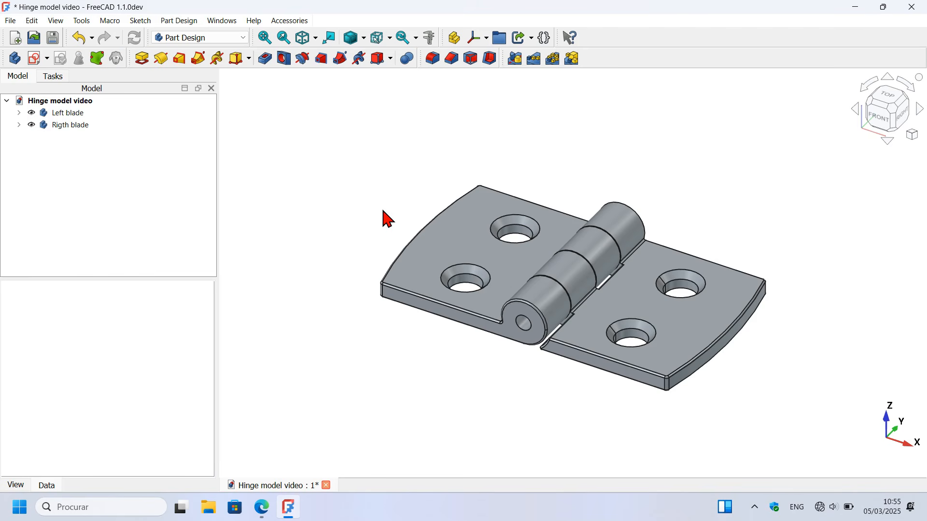
left_click(57, 41)
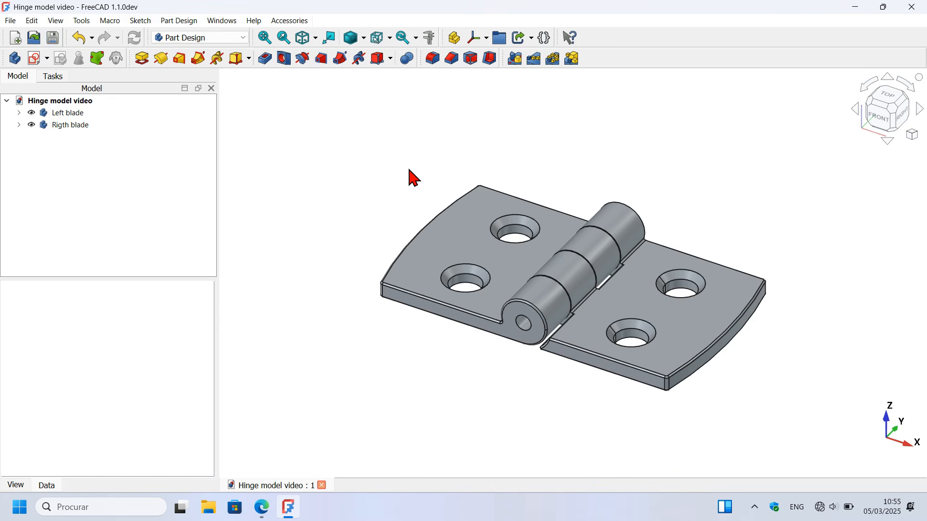
Switch to the PDF drawing in the browser and examine the dimensions of the hinge pin, 3D Drawing 167
key("alt+Tab")
scroll(409, 170, "down", 5, "ctrl")
scroll(409, 170, "up", 2)
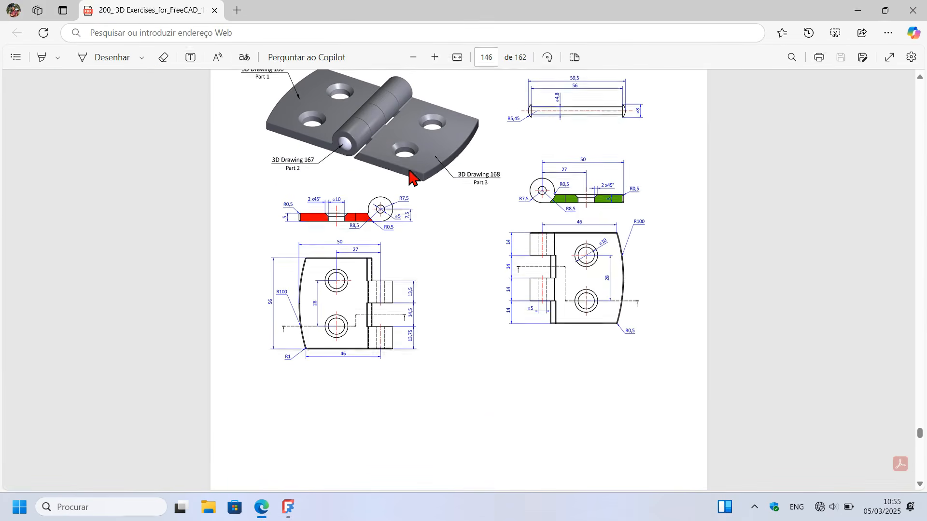
scroll(412, 178, "up", 2)
scroll(375, 198, "up", 3, "ctrl")
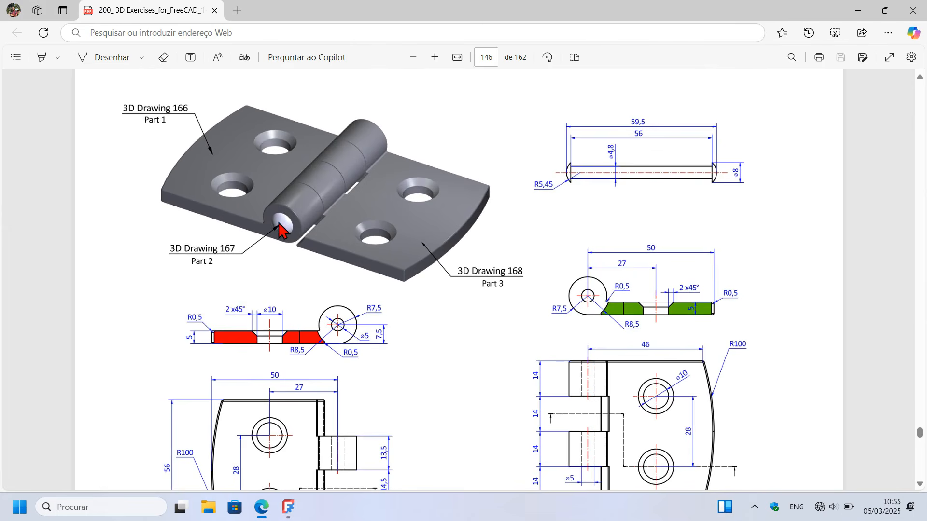
scroll(731, 104, "up", 3, "ctrl")
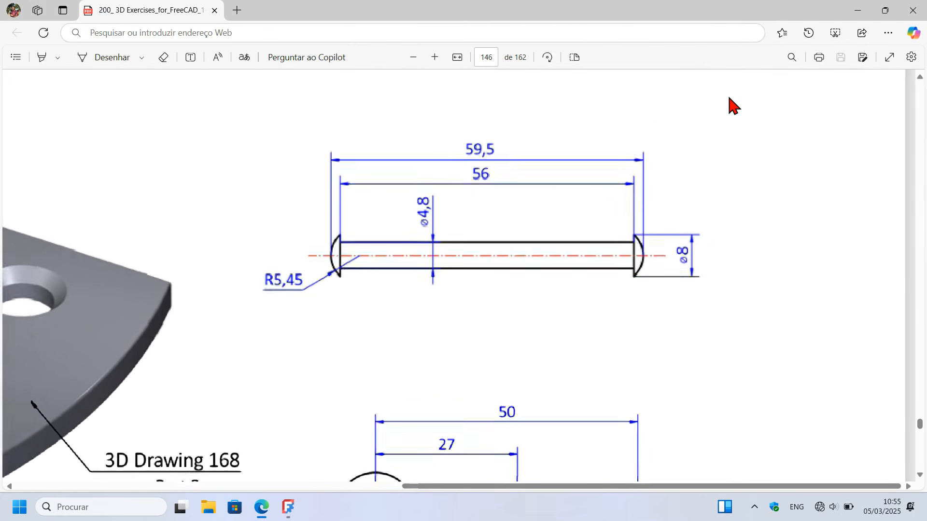
scroll(451, 141, "up", 2)
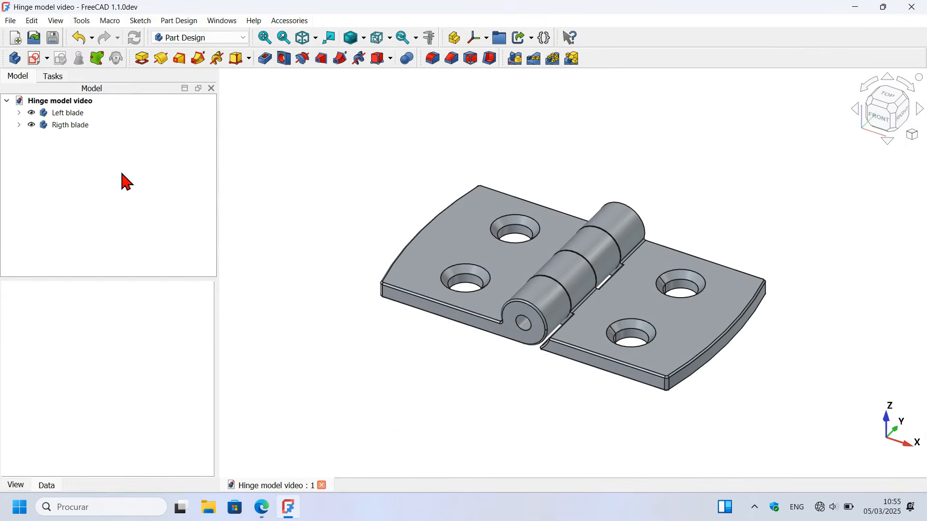
Hide the Left blade and Rigth blade bodies back in FreeCAD
left_click_drag(100, 144, 61, 115)
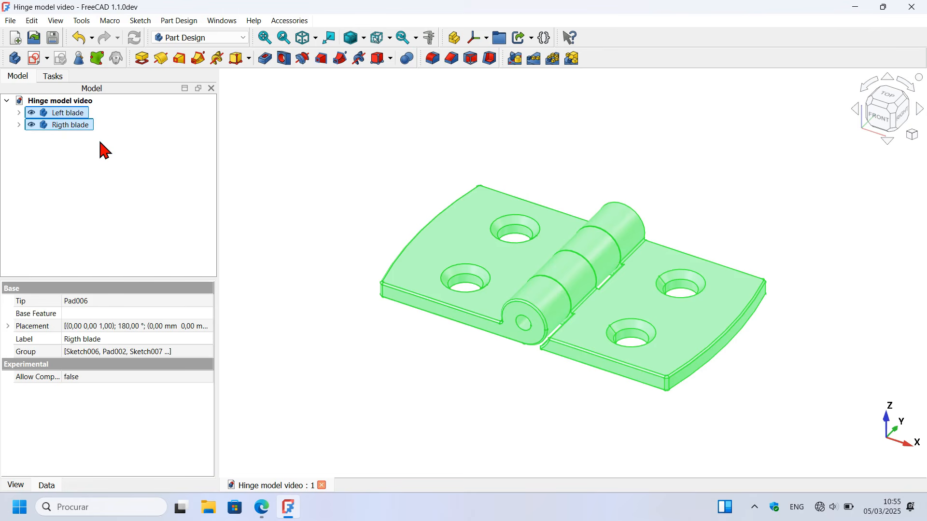
key("space")
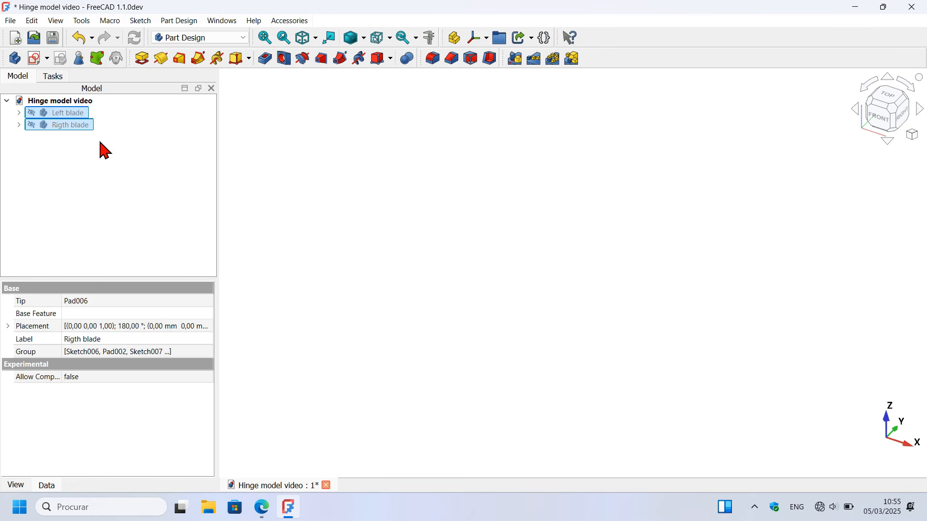
left_click(97, 181)
Create a new body and rename it Rivet
left_click(14, 59)
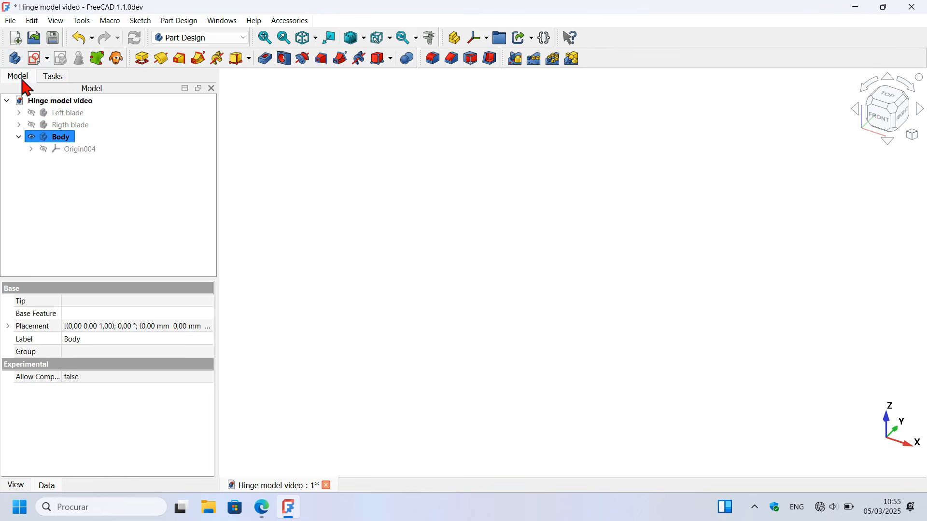
left_click(62, 137)
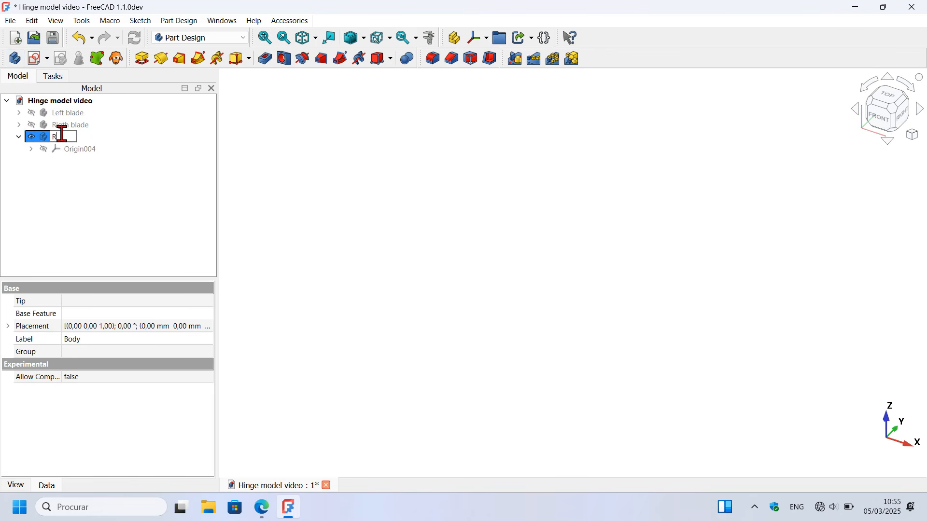
key("Return")
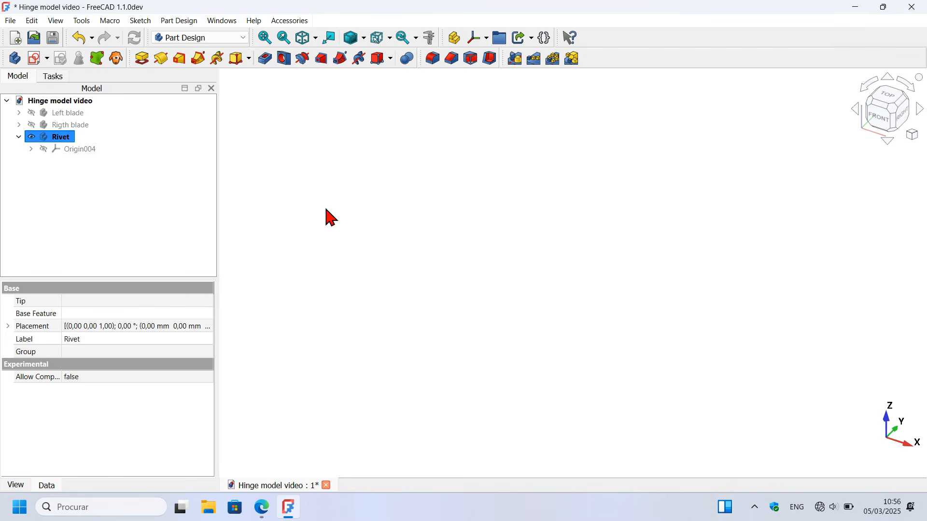
left_click(326, 209)
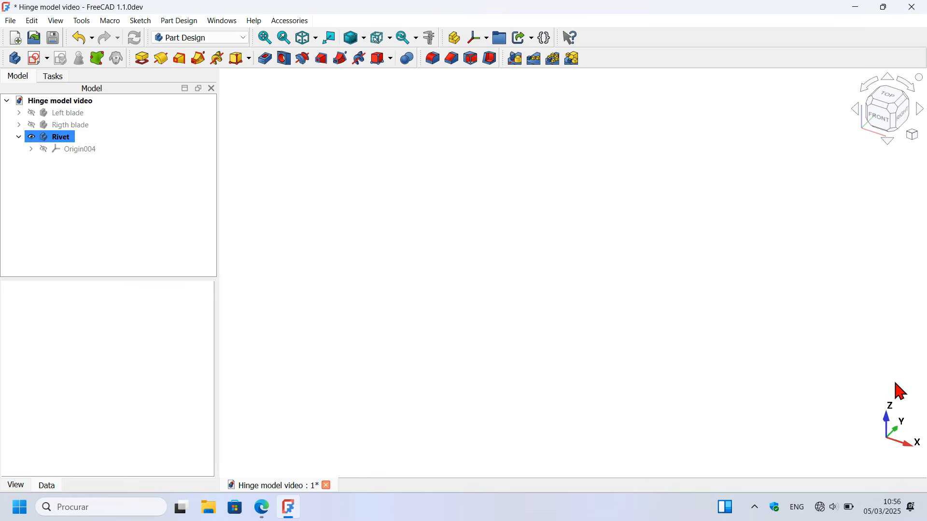
Create a sketch on the Rivet's YZ plane and draw an open U-shaped polyline with two vertical sides above the horizontal axis
left_click(35, 58)
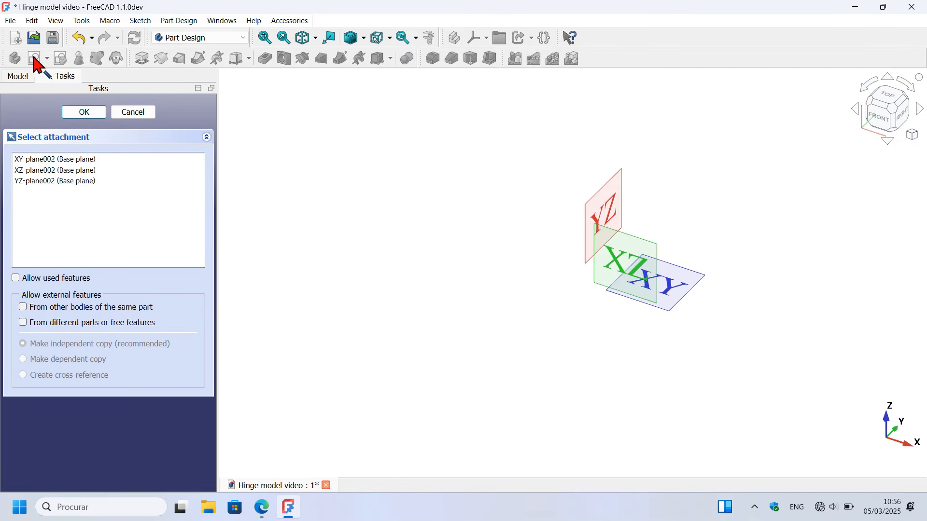
left_click(613, 219)
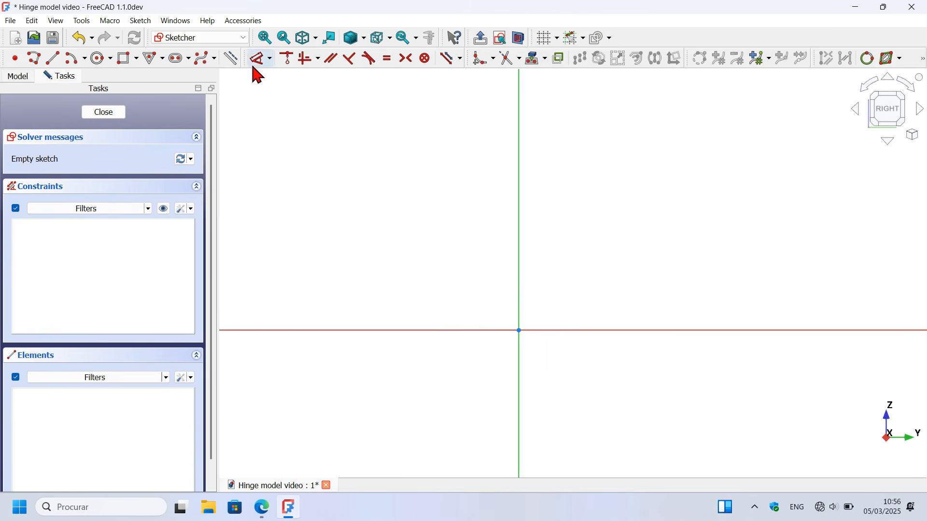
left_click(32, 61)
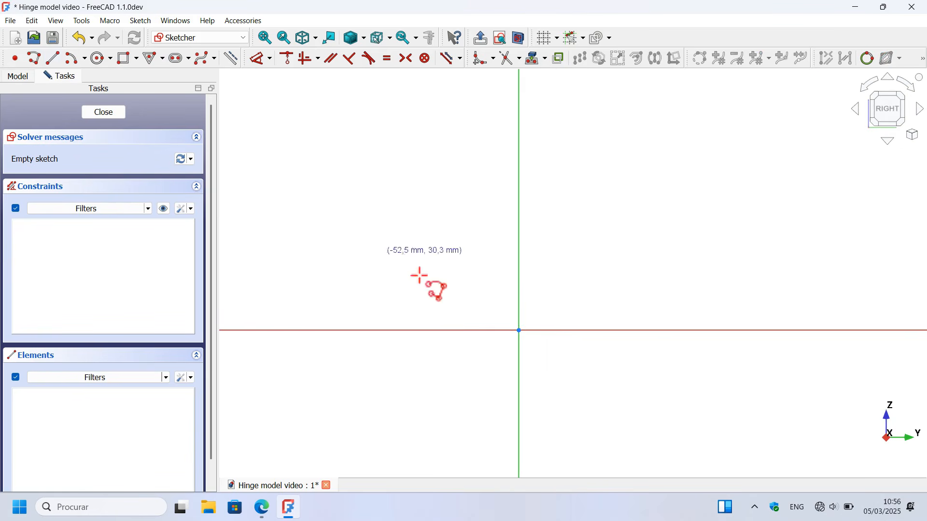
left_click(383, 244)
left_click(382, 305)
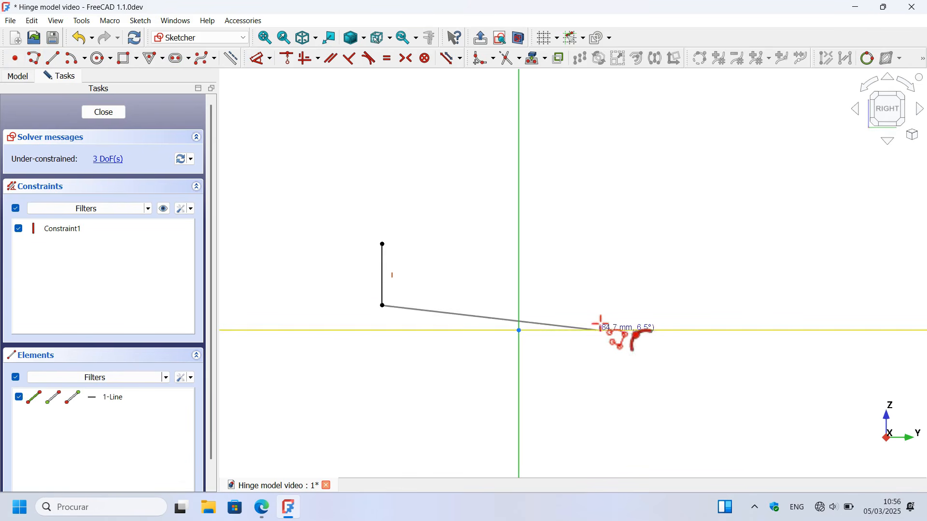
left_click(623, 305)
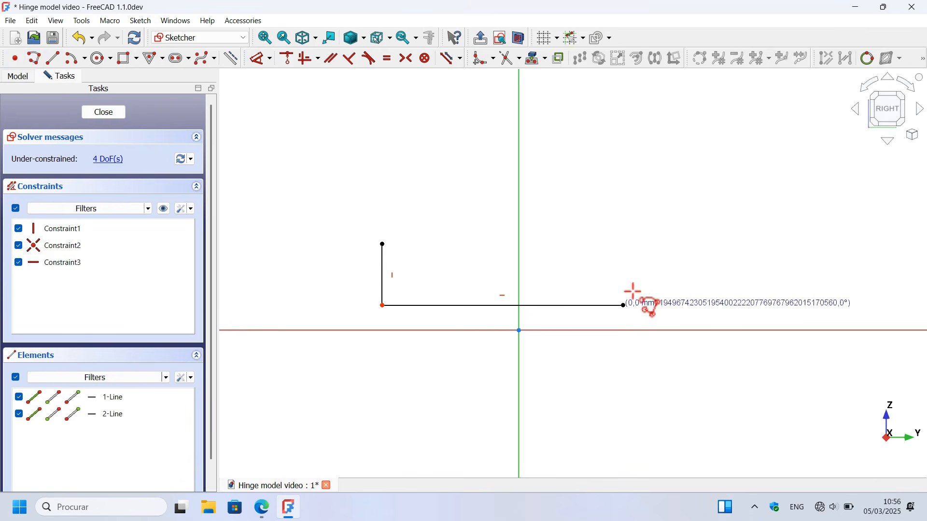
left_click(623, 240)
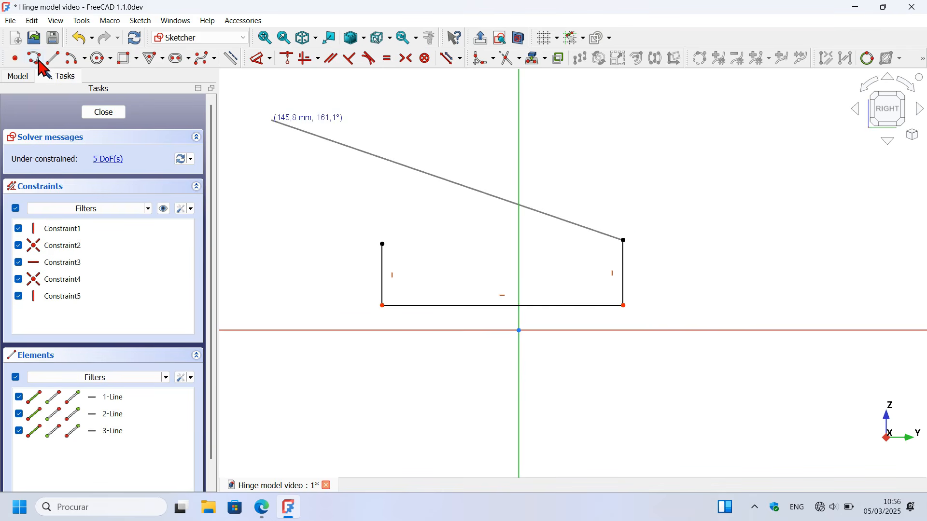
Draw a separate horizontal line about 155 mm long between the U-shaped polyline and the horizontal axis, extending past both its sides
left_click(54, 59)
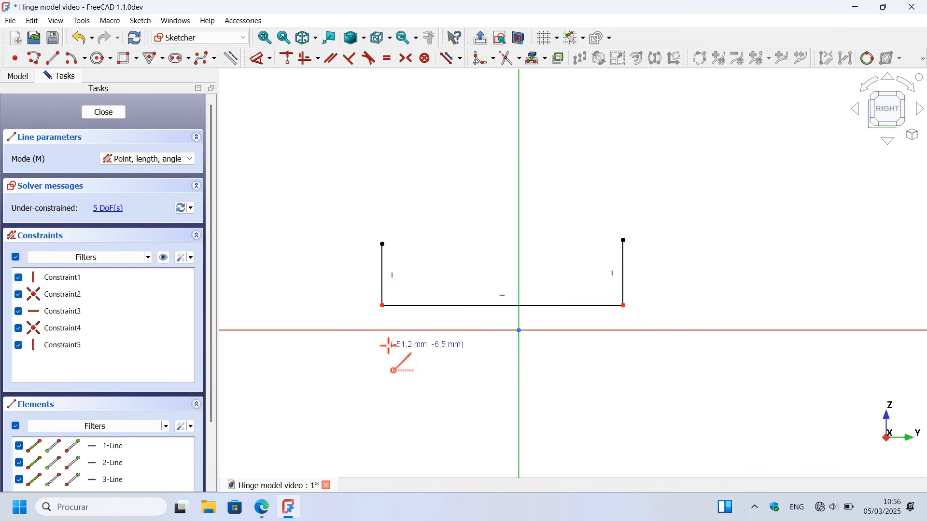
left_click(323, 318)
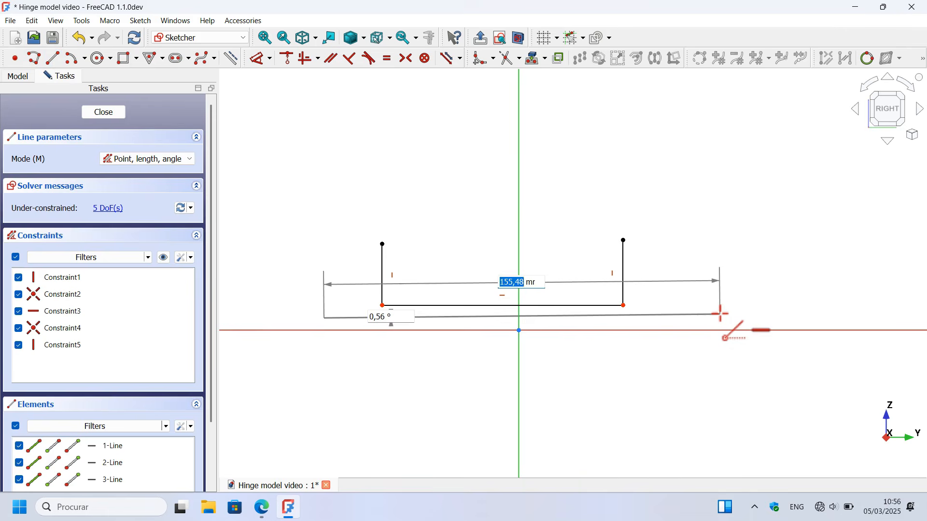
left_click(723, 318)
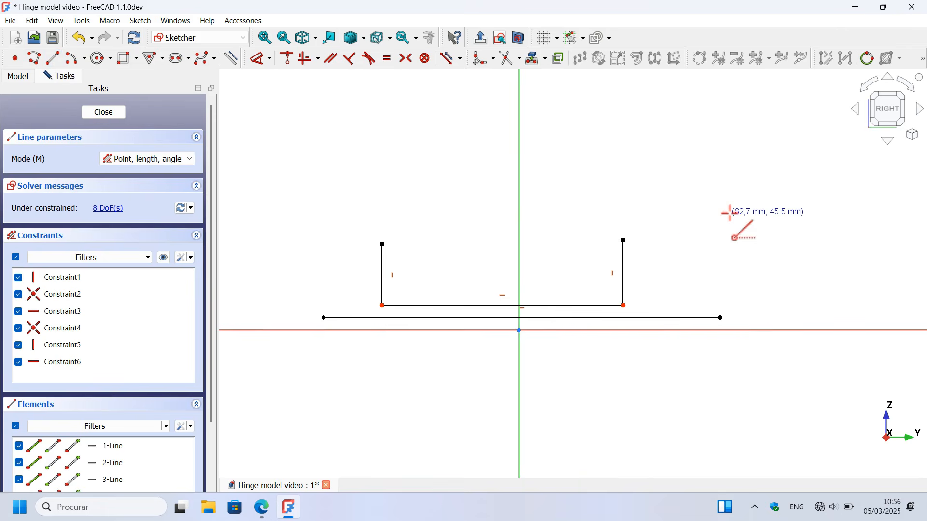
Draw a centre-point arc on each side, centred on the long horizontal line, joining the vertical side's upper end to the line's endpoint
left_click(72, 58)
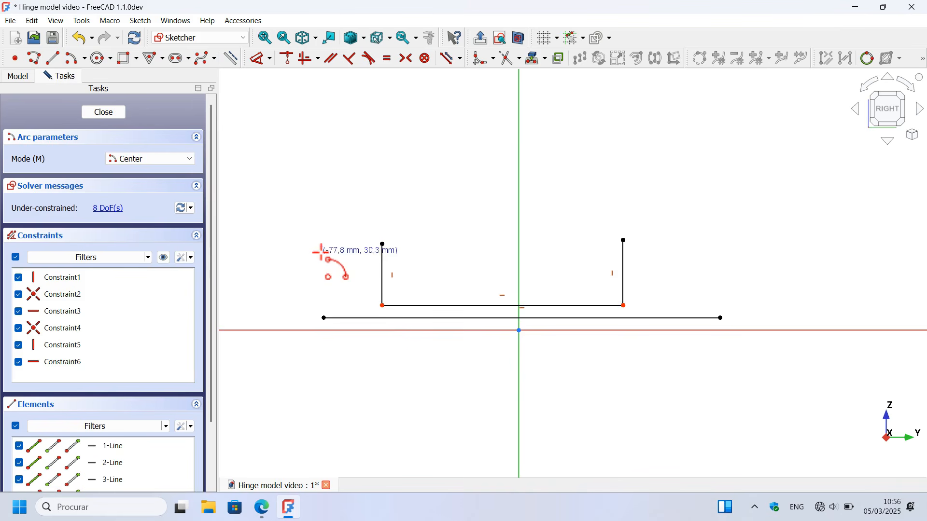
left_click(407, 318)
left_click(383, 244)
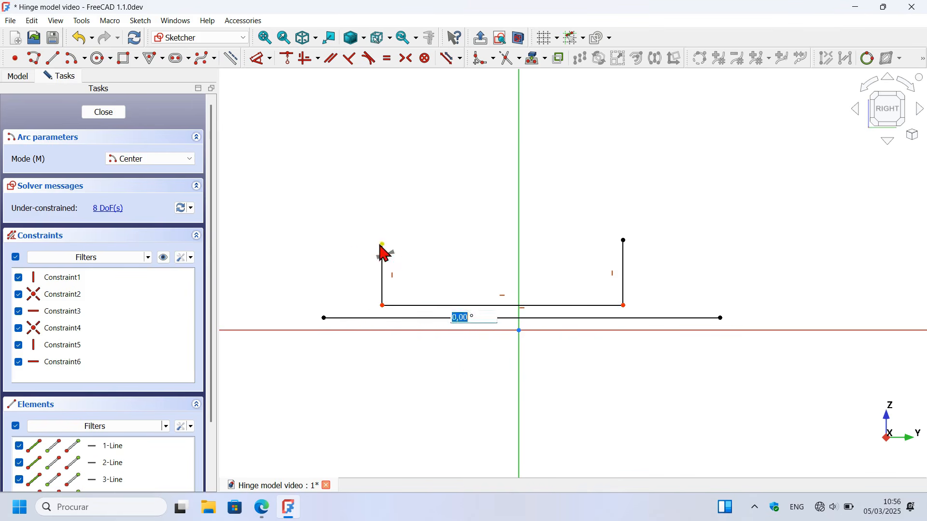
left_click(325, 318)
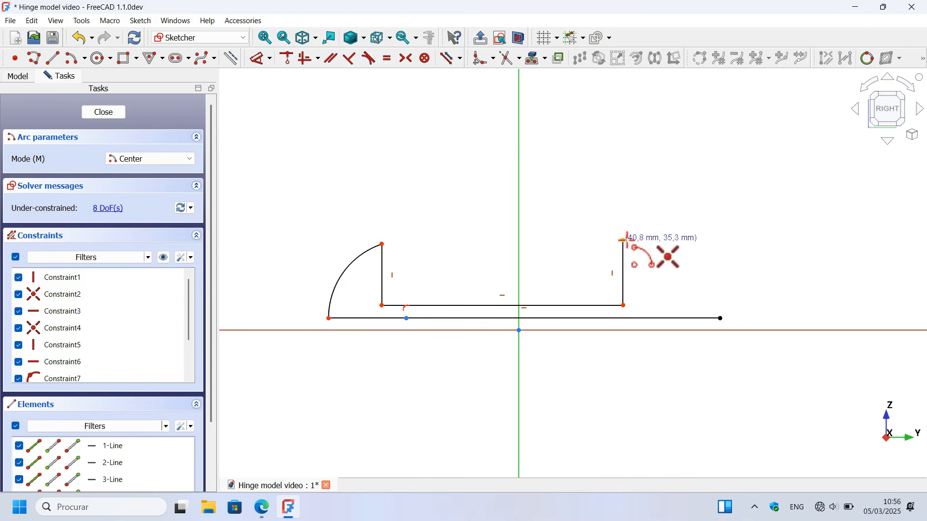
left_click(624, 318)
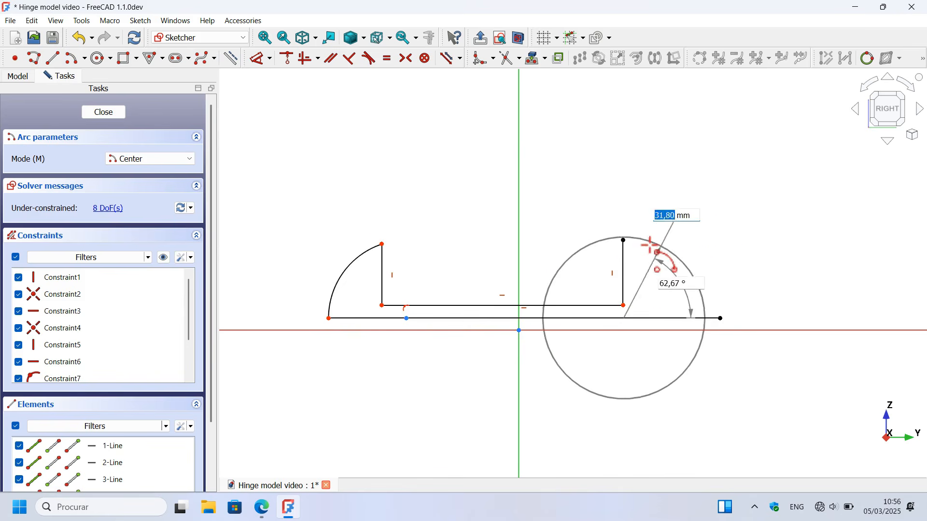
left_click(623, 241)
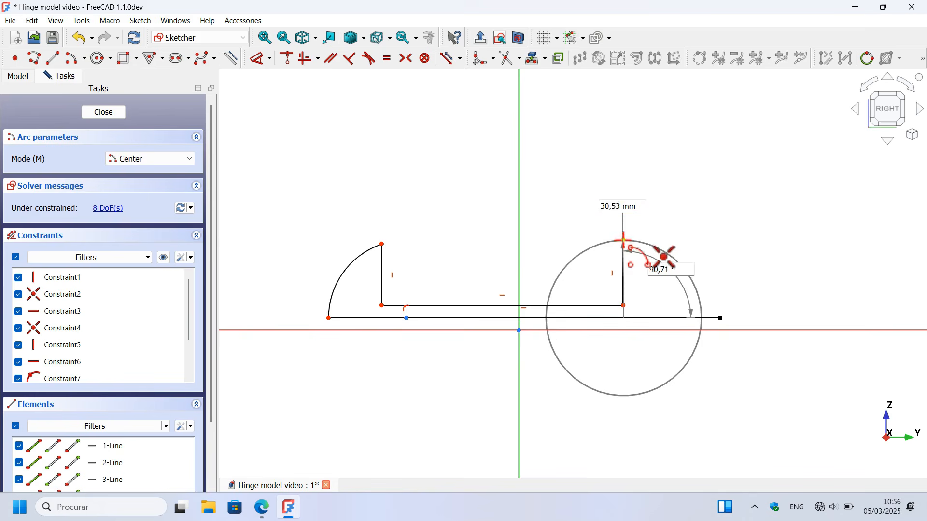
left_click(720, 318)
scroll(490, 168, "up", 3)
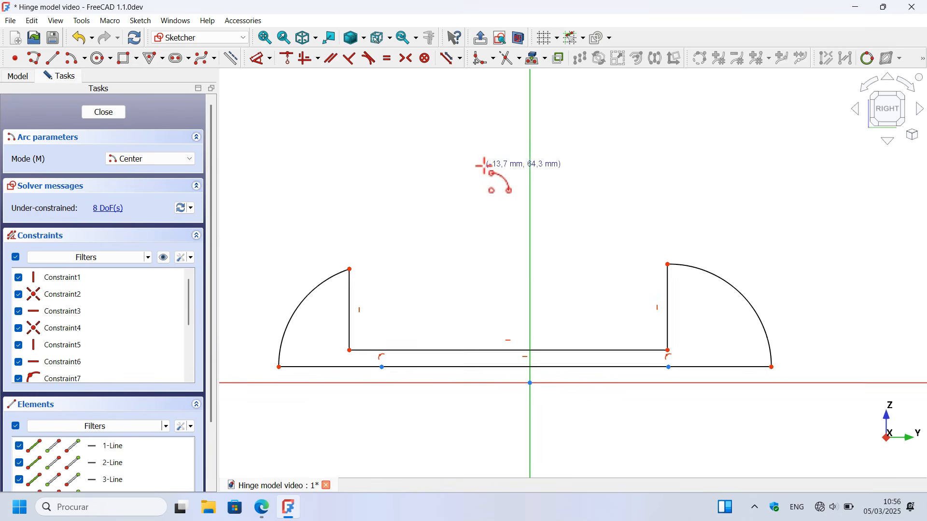
Constrain the two end arcs to equal radius and the two vertical sides to equal length
left_click(391, 59)
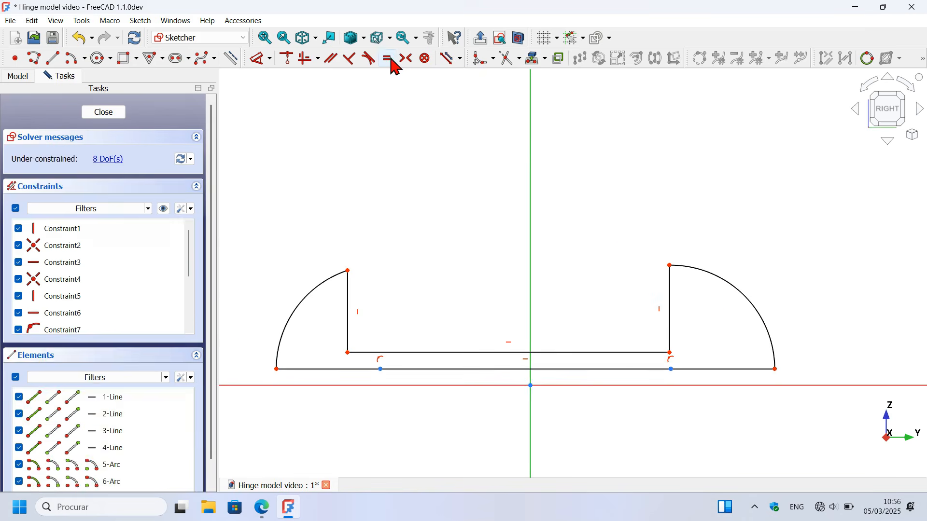
left_click(338, 274)
left_click(739, 289)
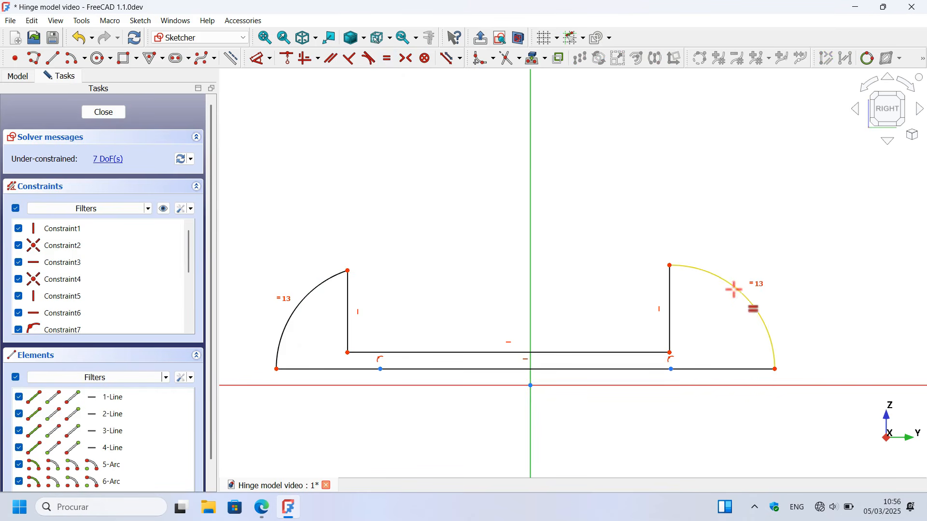
left_click(671, 300)
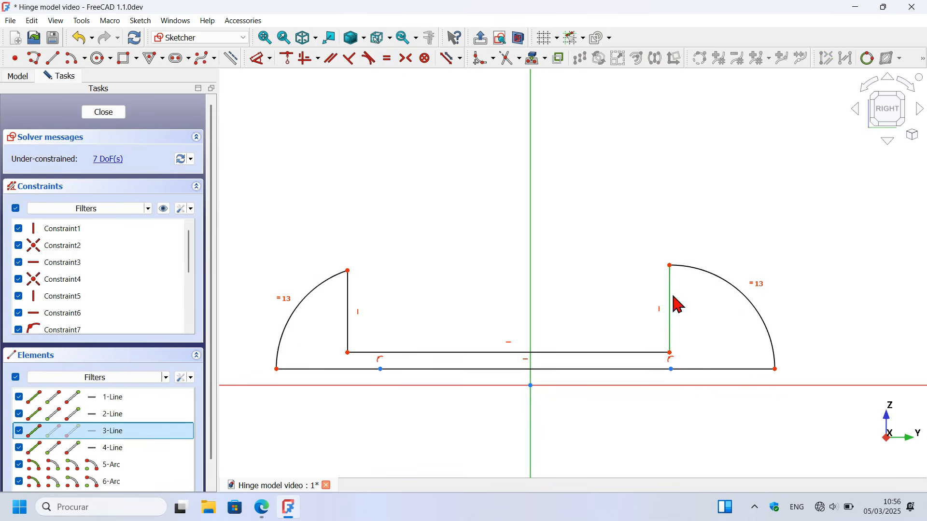
left_click(348, 309)
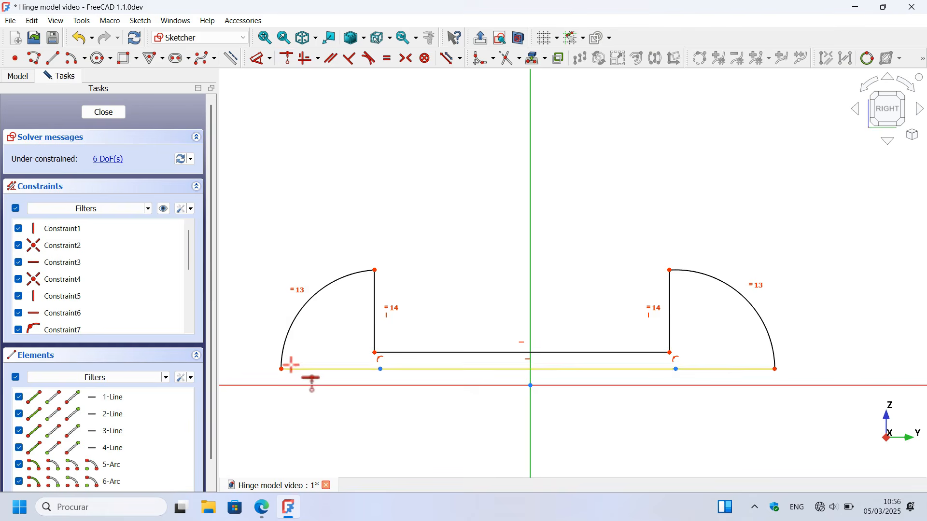
Constrain the left endpoint of the long horizontal line onto the sketch's horizontal axis
left_click(278, 372)
key("o")
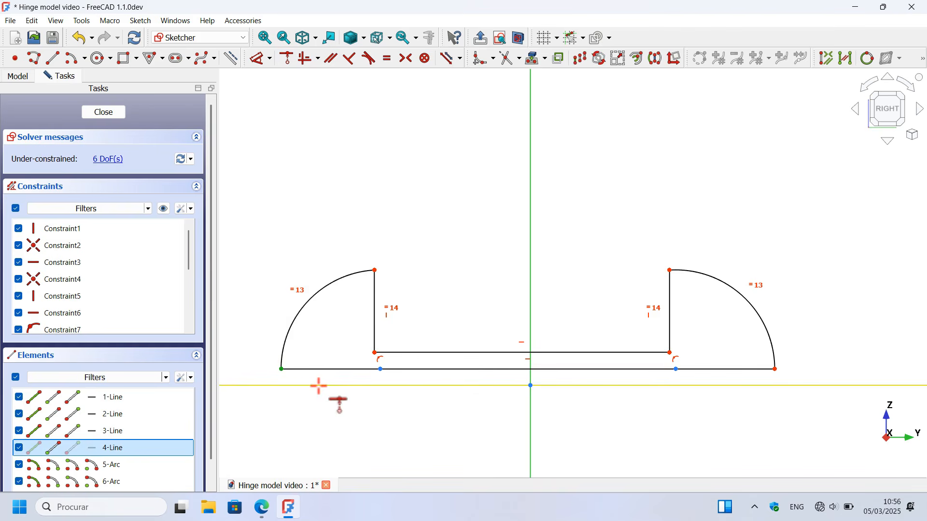
left_click(318, 386)
scroll(459, 256, "down", 2)
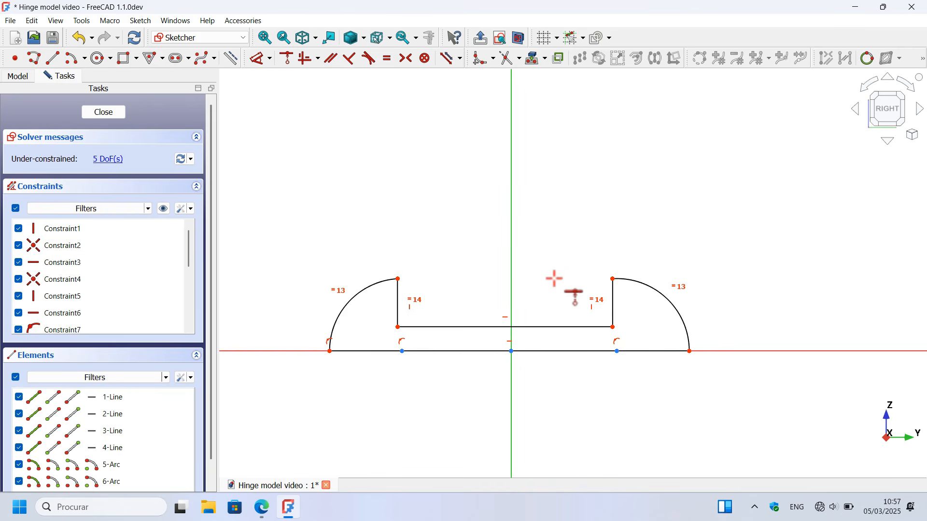
Dimension the vertical distance between the two horizontal lines as 2,4 mm
left_click(256, 58)
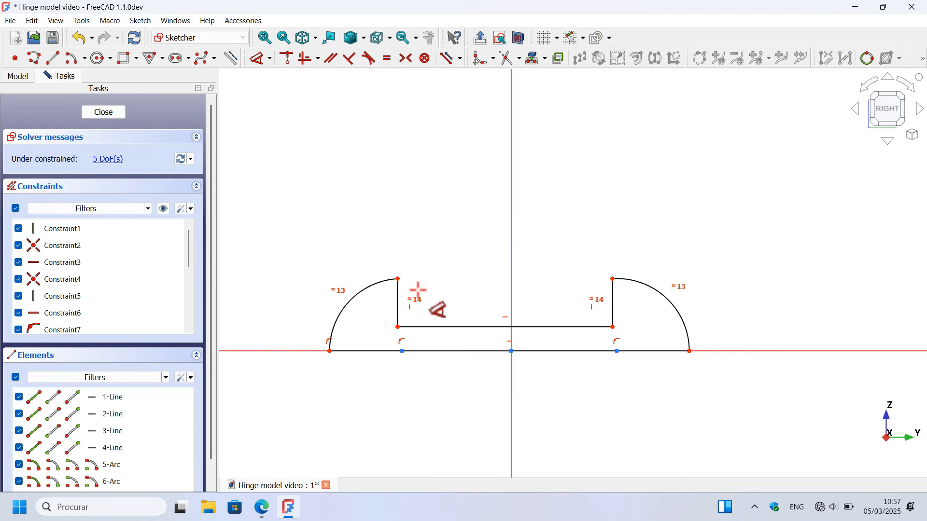
left_click(555, 327)
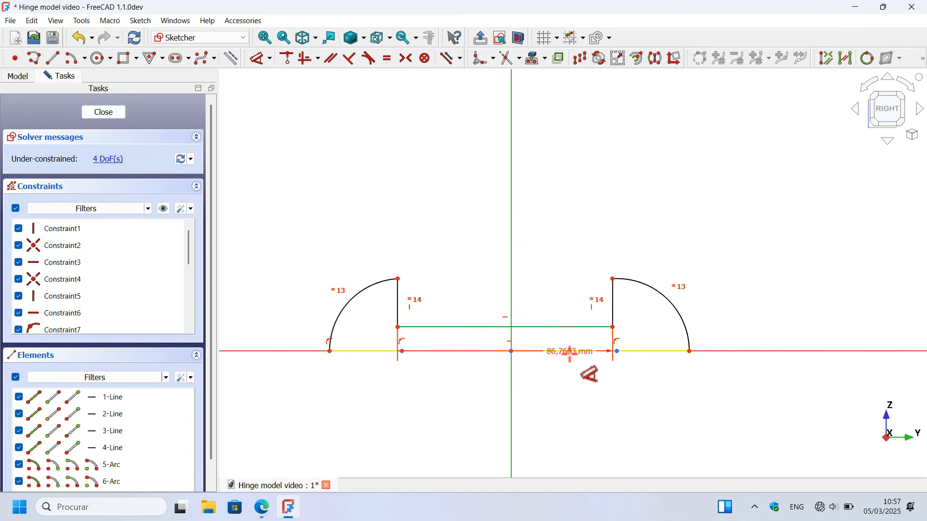
left_click(565, 250)
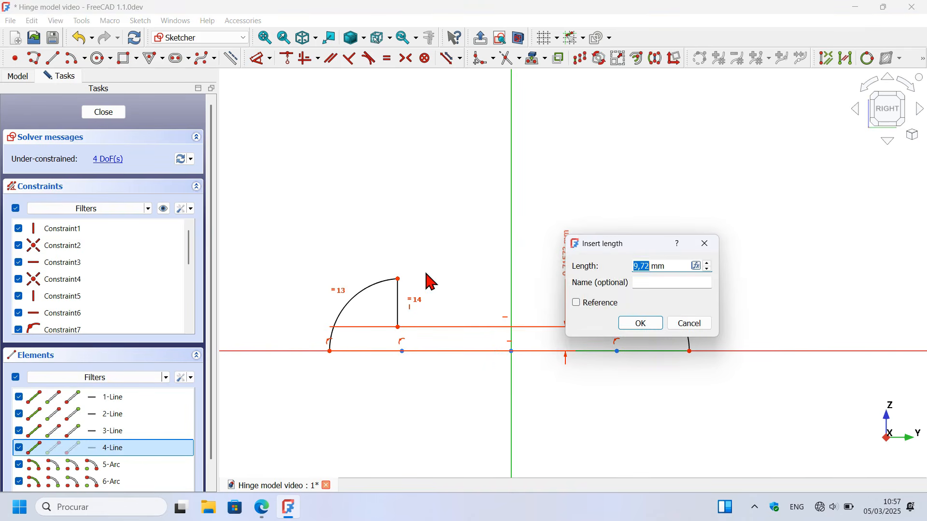
type("2,4")
key("Return")
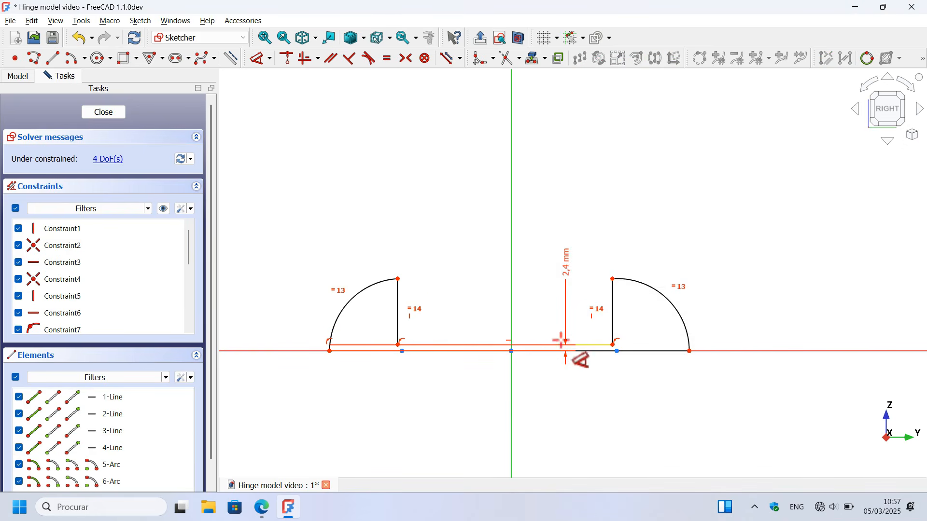
Constrain the centre points of the two end arcs symmetric about the vertical axis
scroll(473, 331, "up", 1)
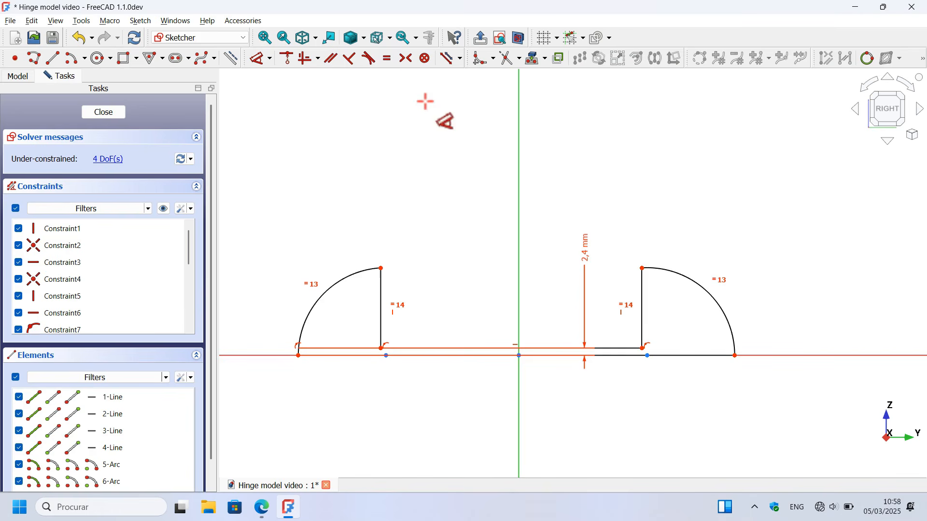
left_click(407, 59)
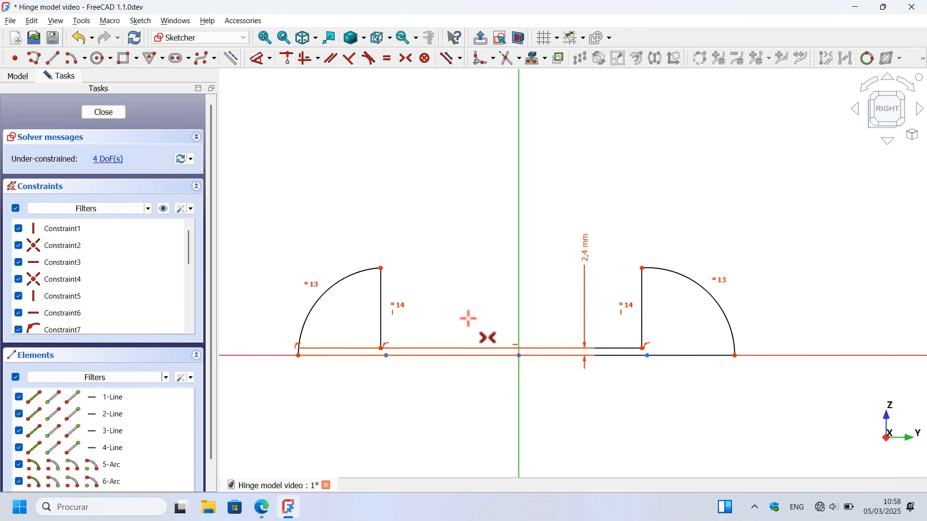
left_click(388, 357)
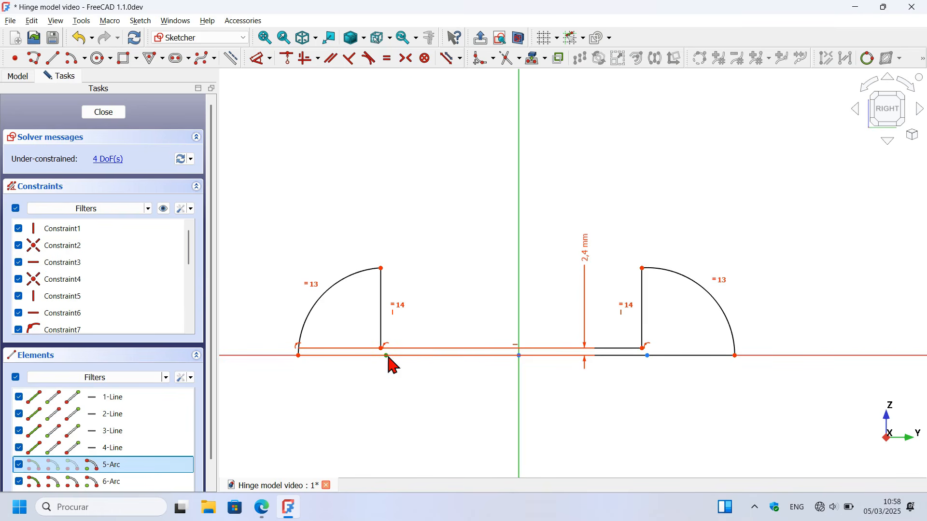
left_click(647, 356)
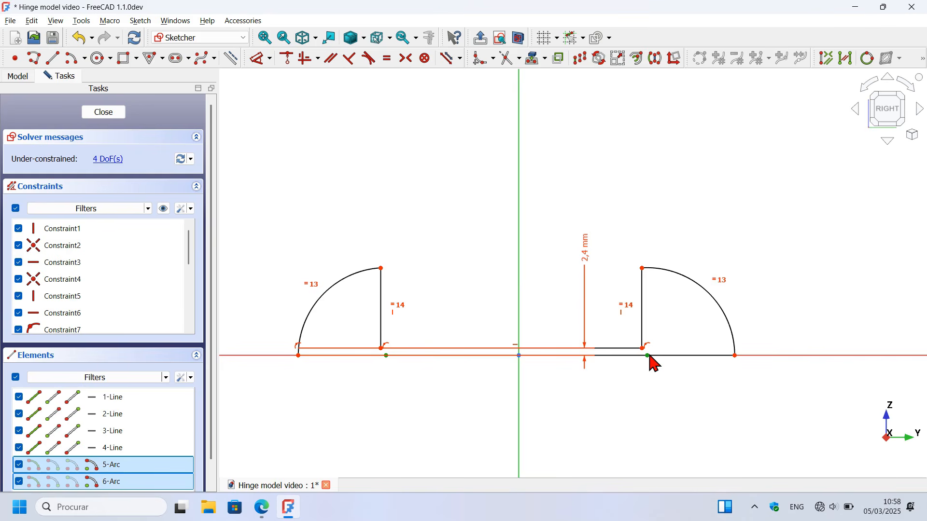
left_click(520, 292)
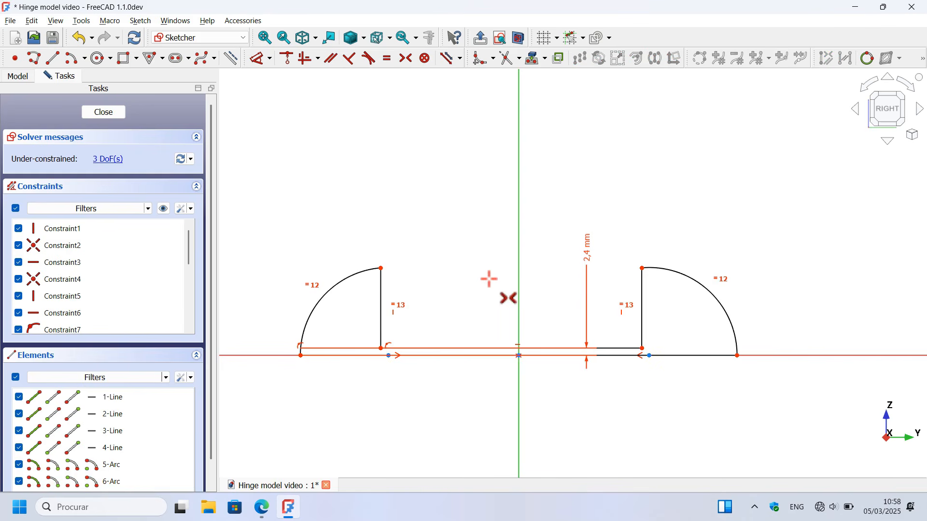
Dimension the U-shape's horizontal line as 56 mm and shrink the arcs by pulling the left arc's end inward
left_click(256, 59)
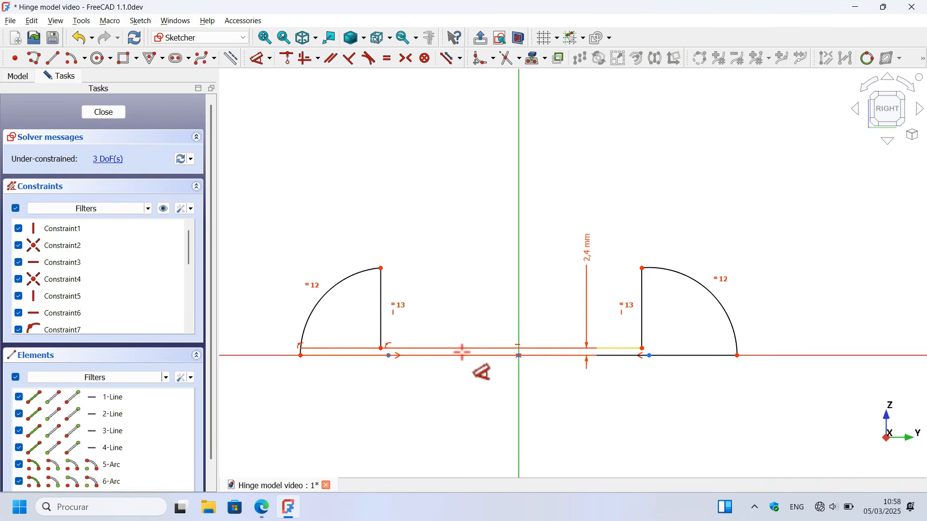
left_click(533, 348)
left_click(541, 211)
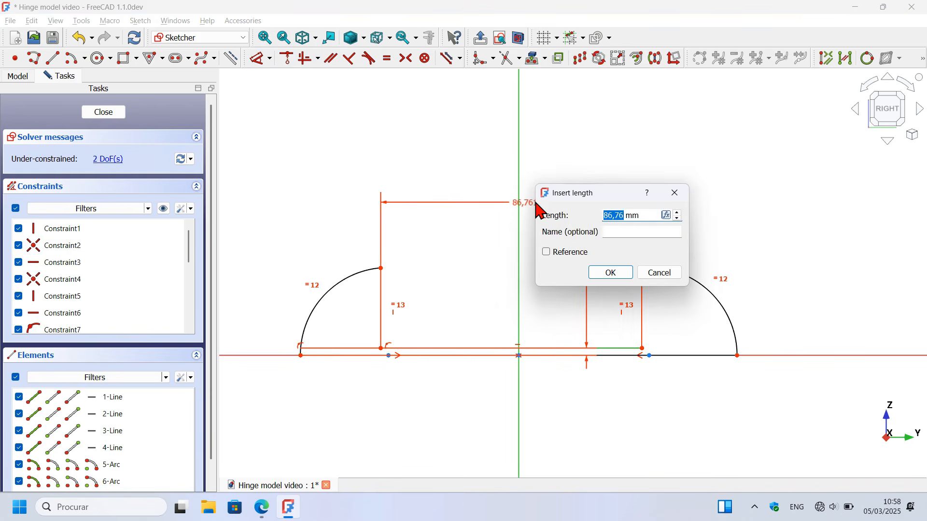
key("Return")
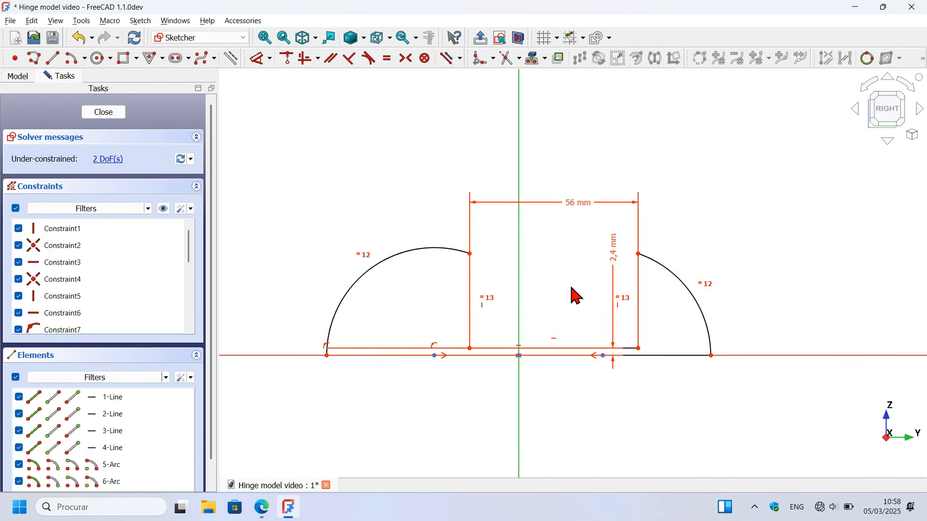
left_click_drag(333, 354, 414, 359)
Constrain the U-shape's two lower corners symmetric about the vertical axis
scroll(496, 339, "up", 4)
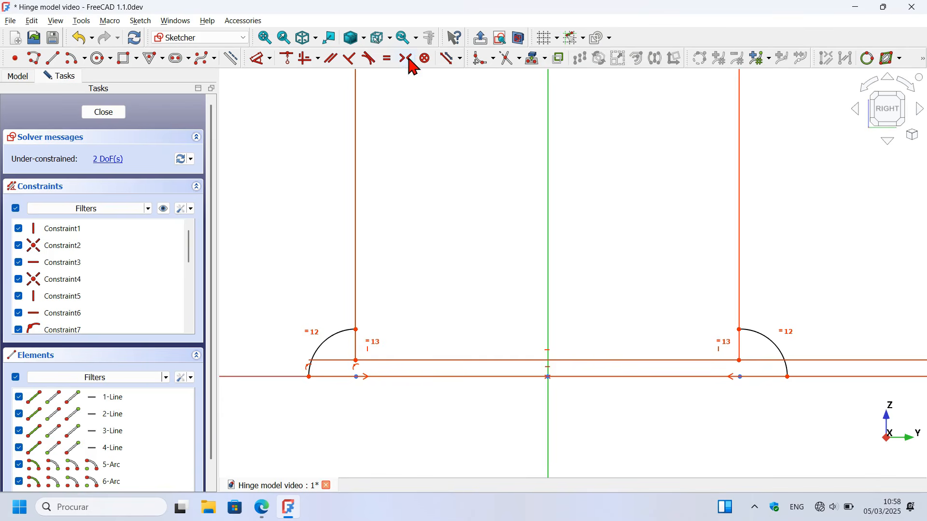
left_click(411, 61)
left_click(355, 361)
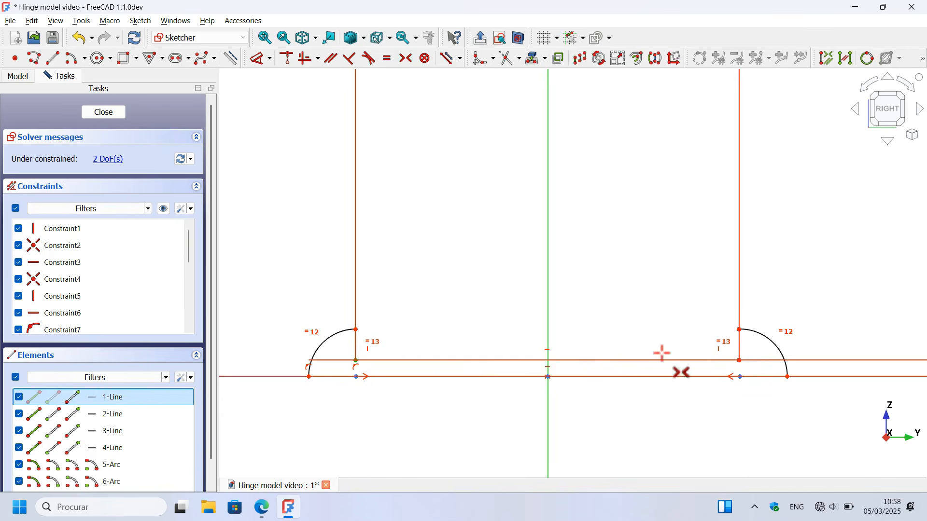
left_click(739, 361)
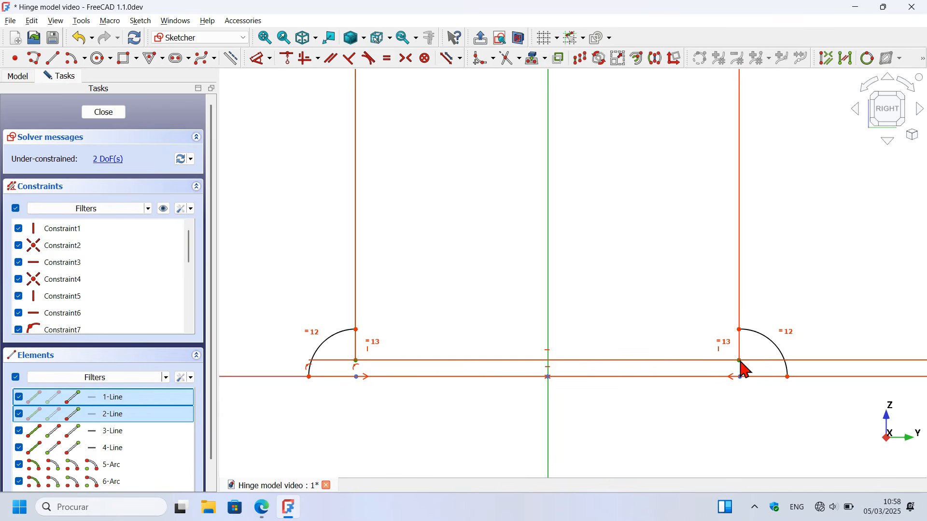
left_click(550, 299)
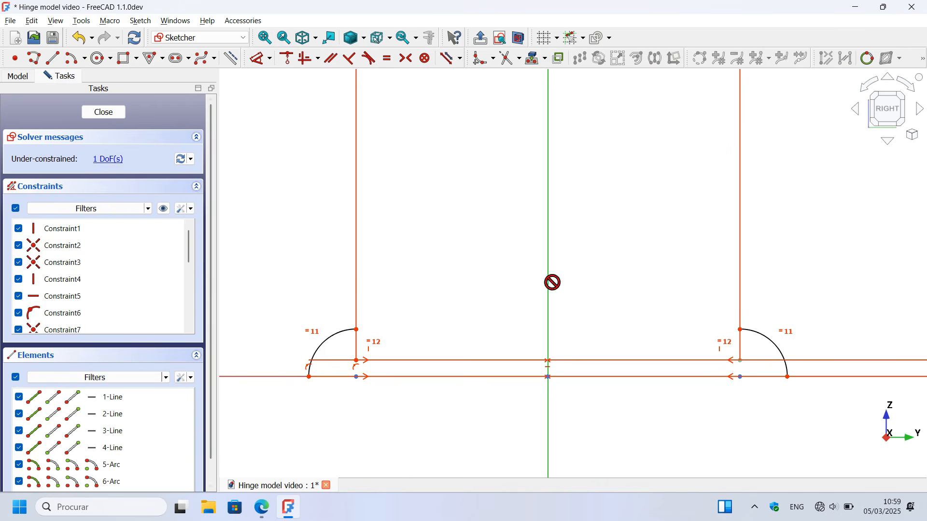
Dimension the long line lying on the horizontal axis as 59,5 mm
scroll(468, 328, "down", 3)
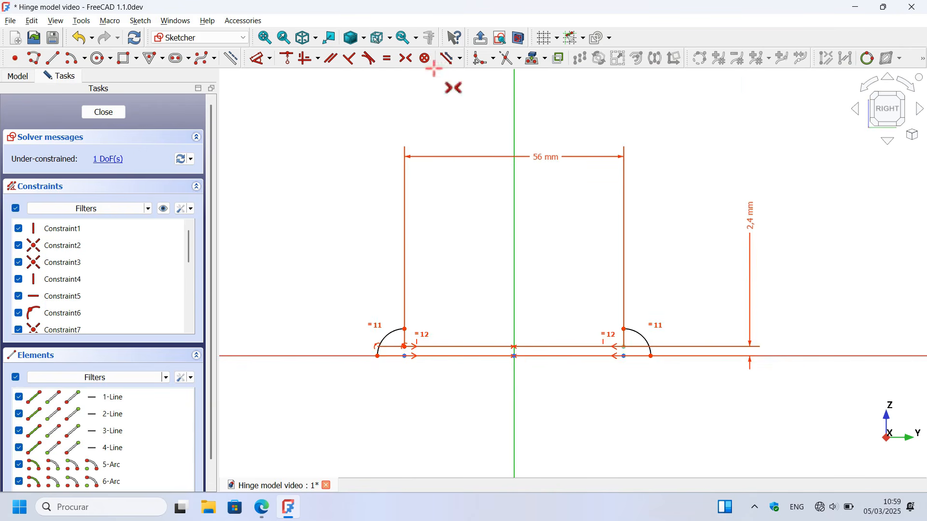
left_click(253, 61)
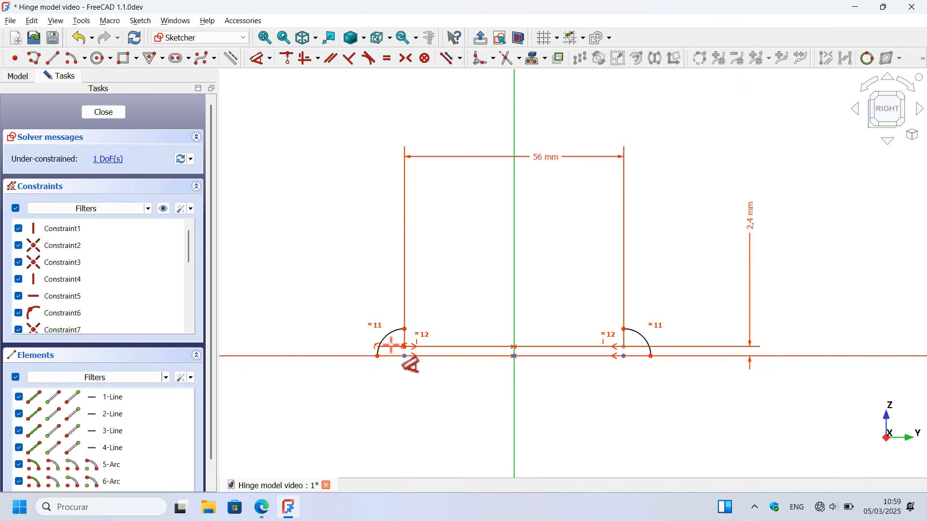
left_click(442, 357)
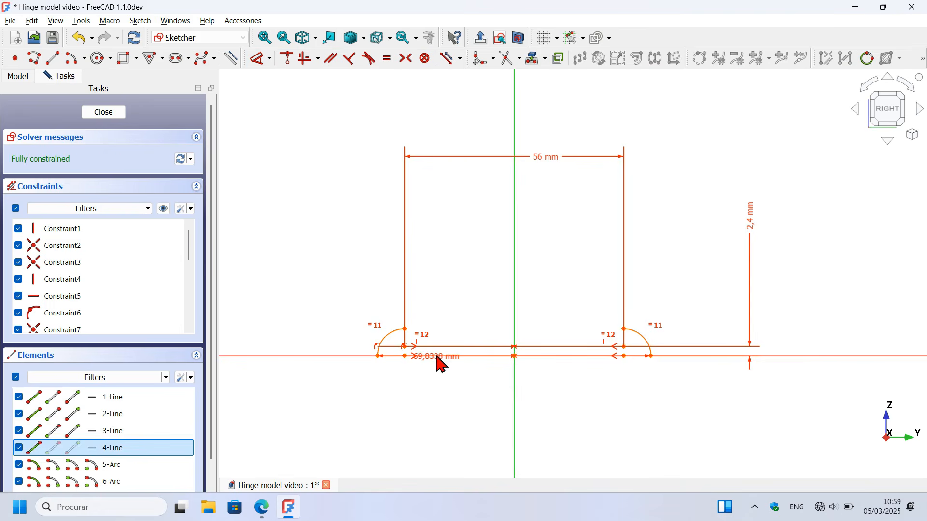
left_click(471, 439)
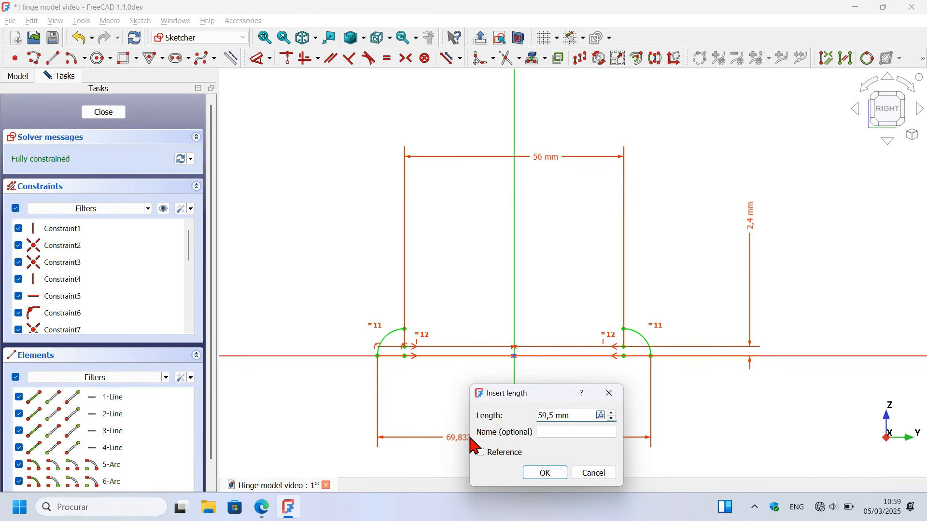
type("59,5")
key("alt+Tab")
key("alt+Tab")
key("Return")
Dimension the right arc's upper end 4 mm above the horizontal axis and hide all the sketch's constraints
scroll(439, 374, "up", 6)
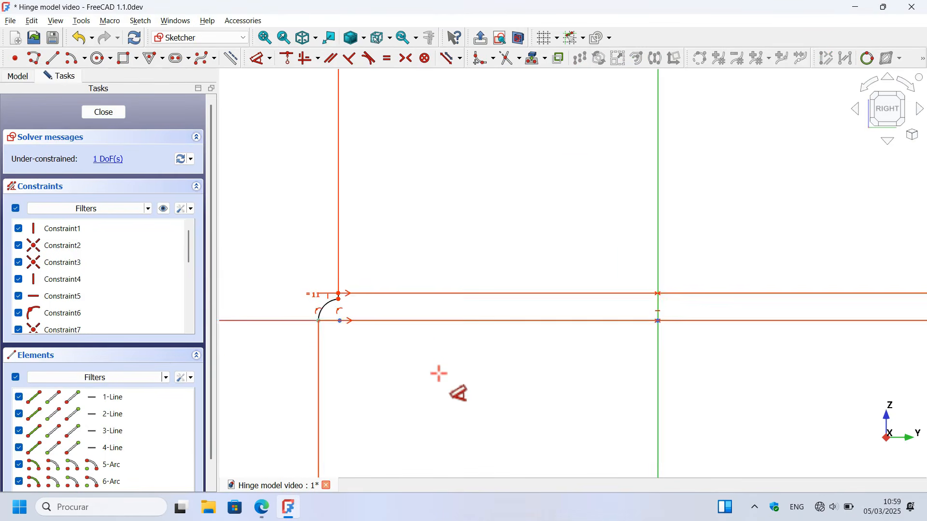
scroll(439, 373, "down", 2)
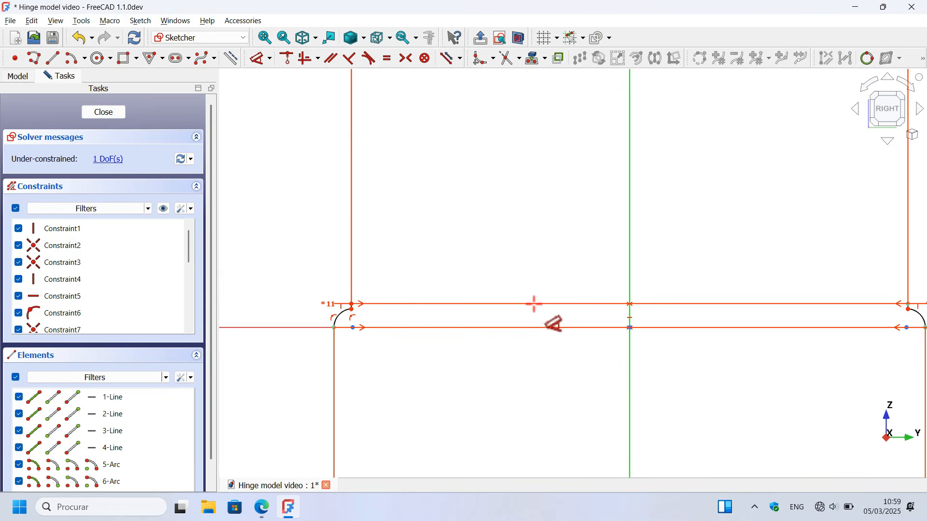
scroll(534, 304, "down", 2)
scroll(584, 317, "up", 3)
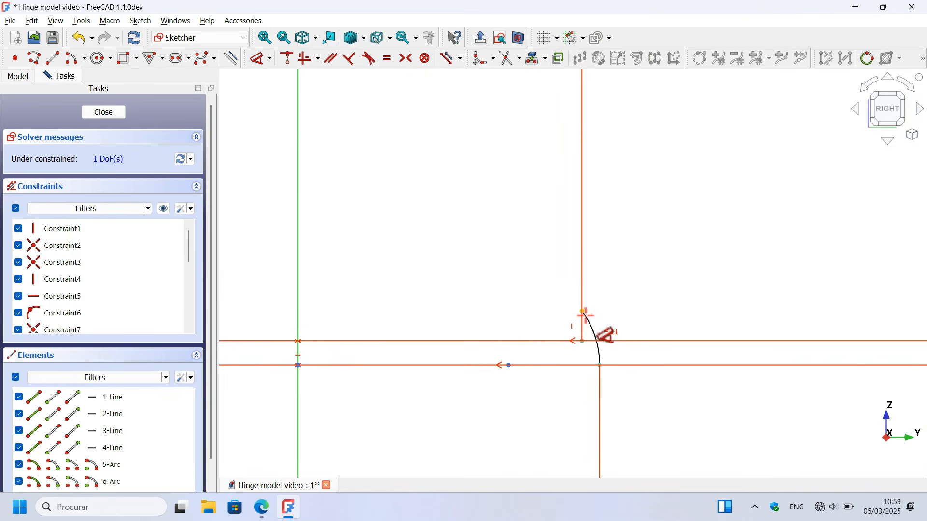
left_click(581, 312)
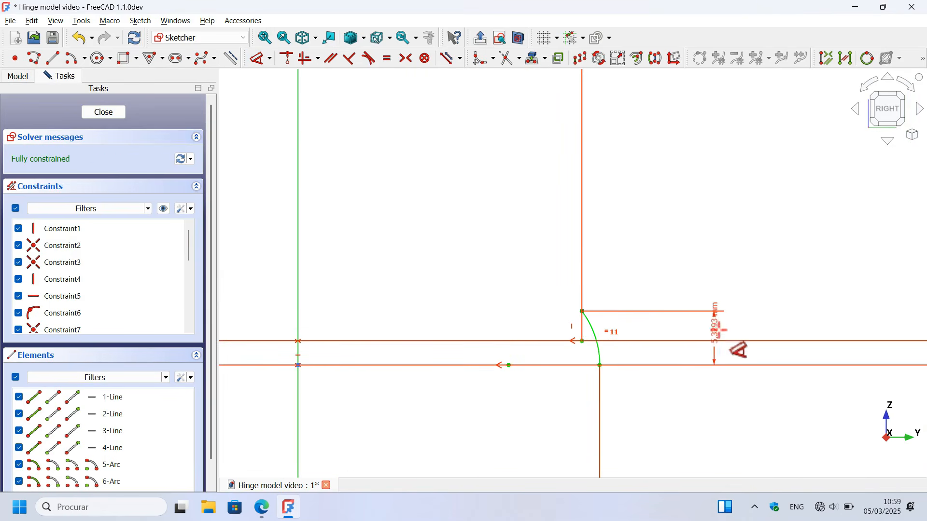
left_click(734, 356)
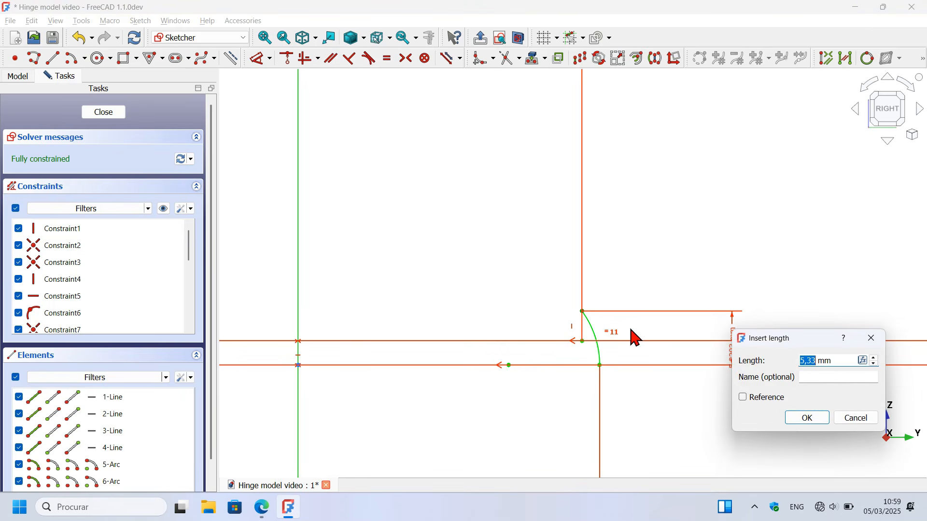
type("2,4")
key("Return")
scroll(574, 329, "down", 5)
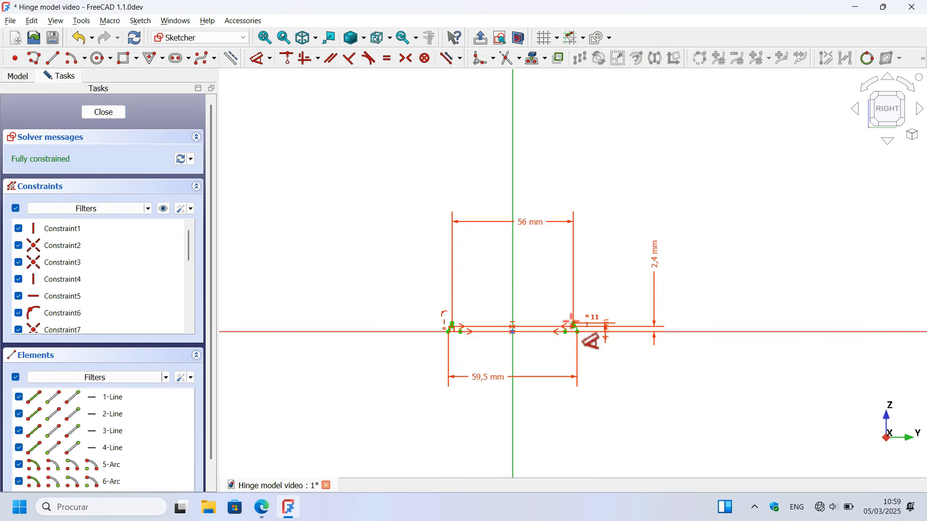
left_click(163, 209)
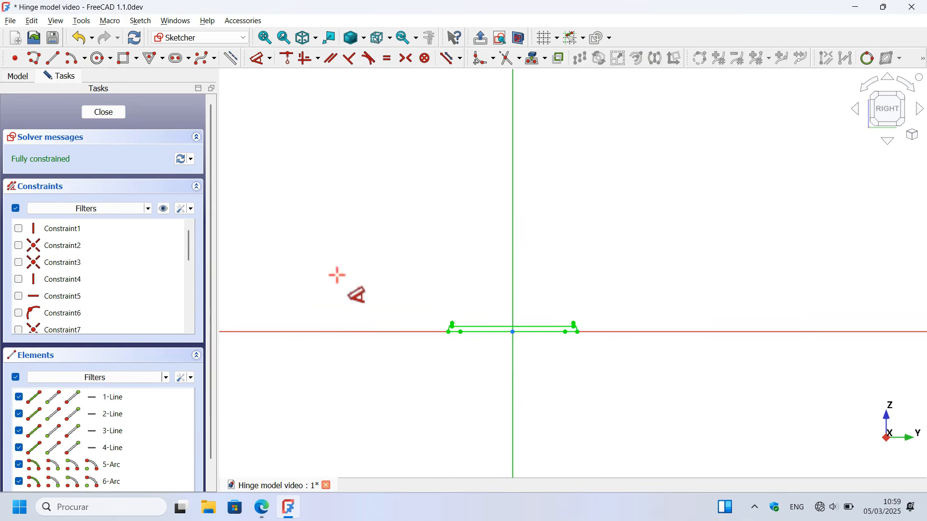
scroll(513, 331, "up", 5)
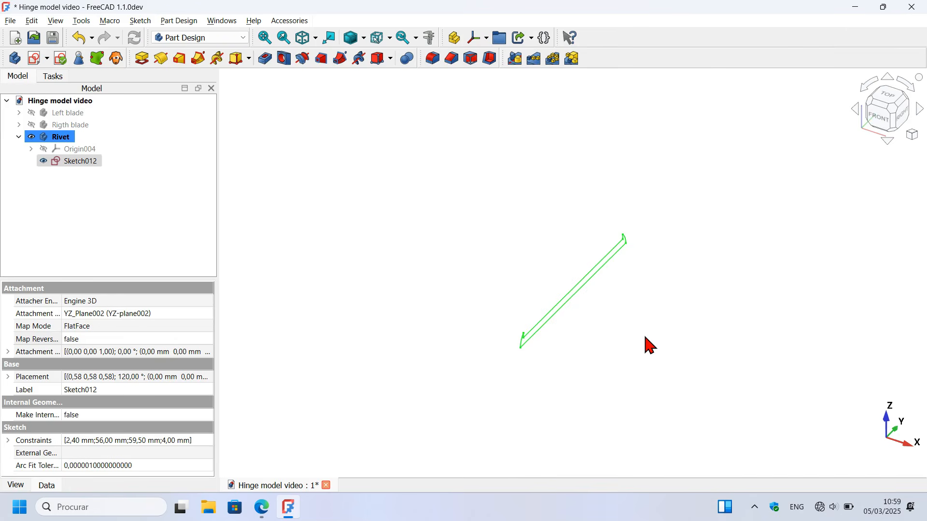
Revolve the rivet profile 360° about the Base Y axis and close the Report view
left_click(162, 60)
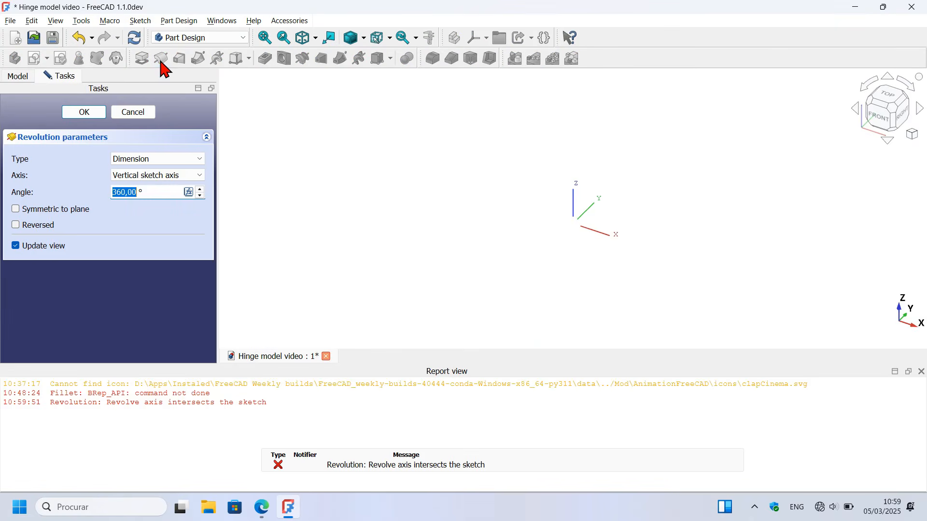
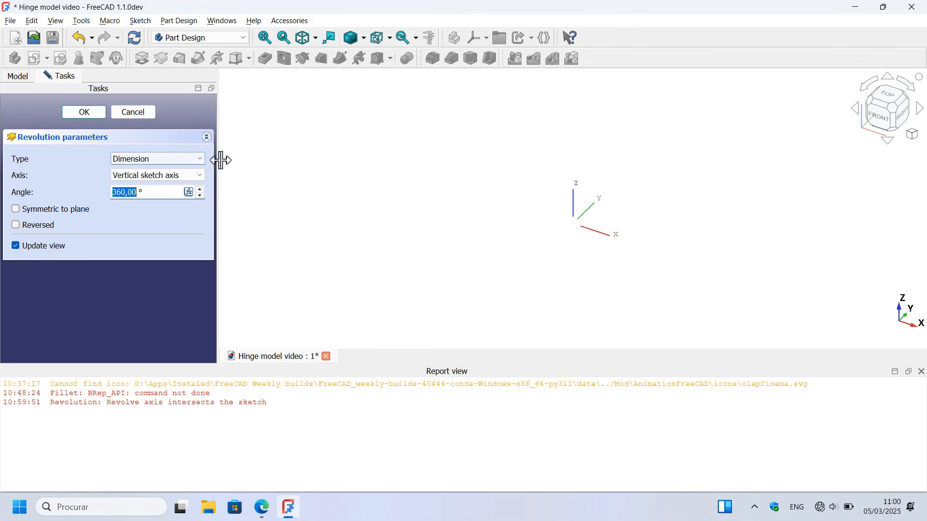
left_click(156, 176)
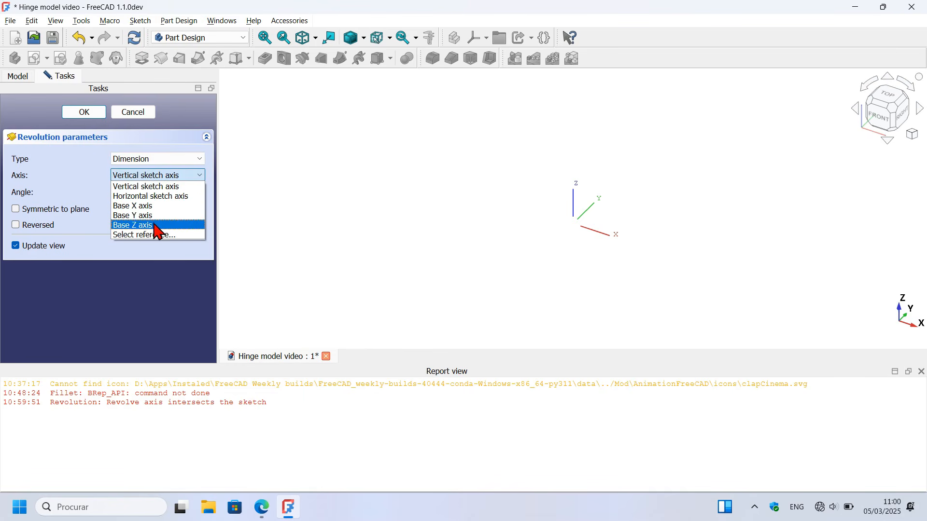
left_click(161, 216)
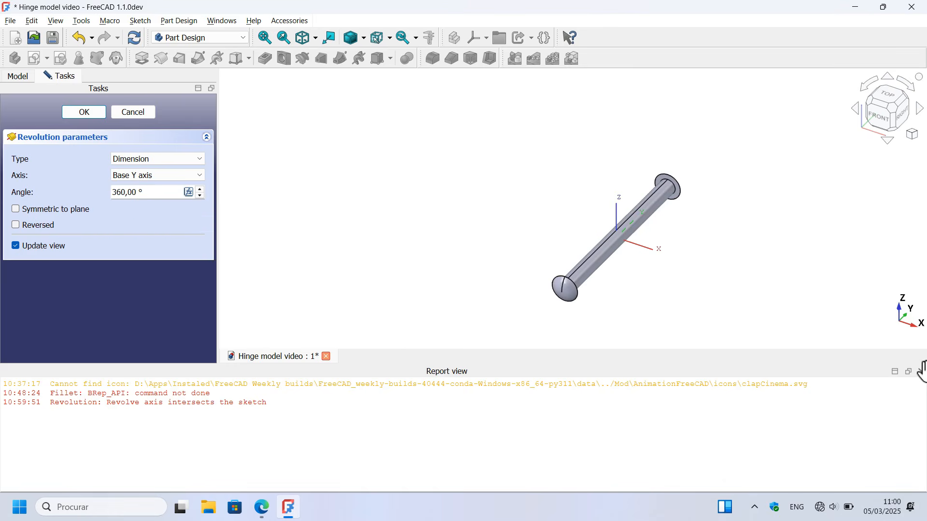
left_click(921, 372)
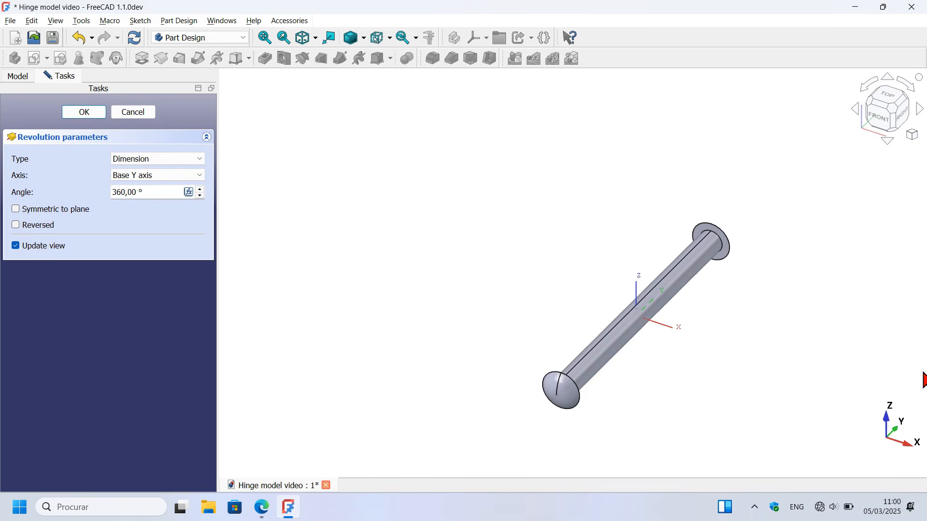
left_click(92, 117)
key("v")
key("f")
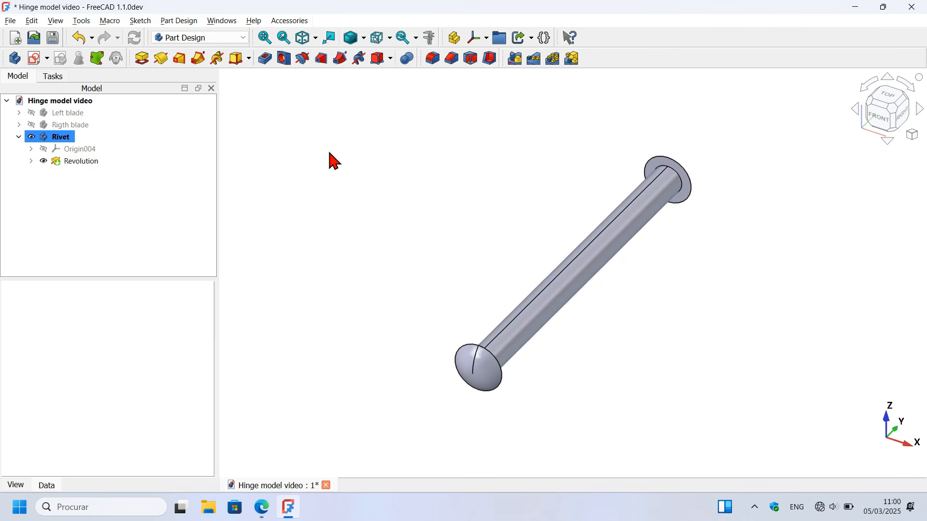
Make the left and right blade bodies visible together with the rivet
left_click(72, 116)
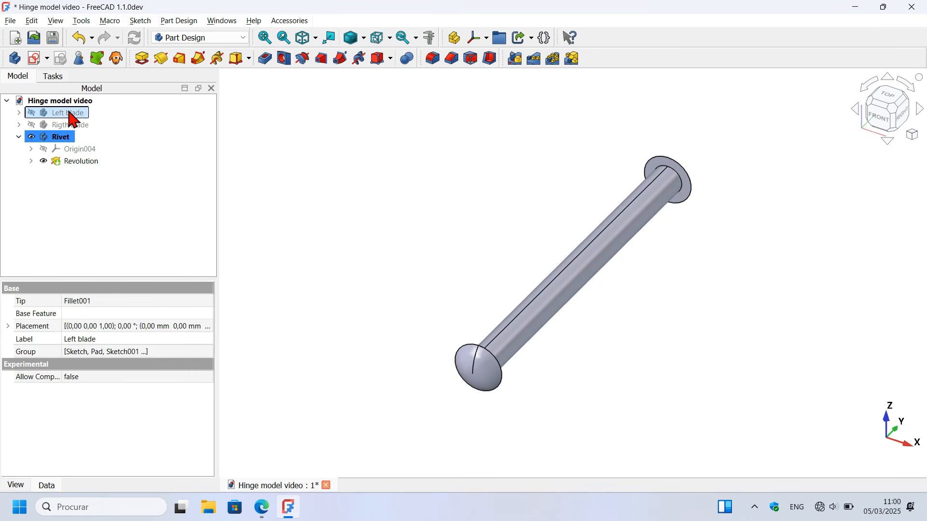
left_click(74, 128, "ctrl")
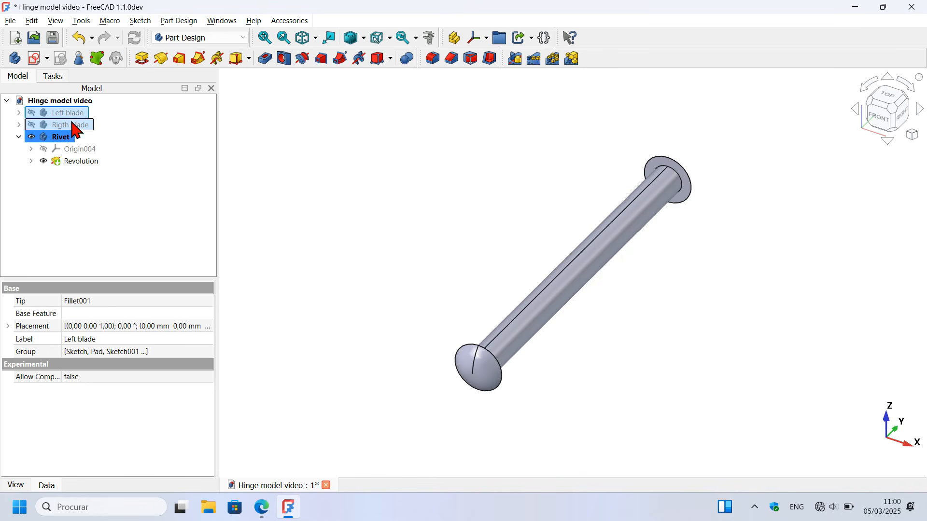
key("space")
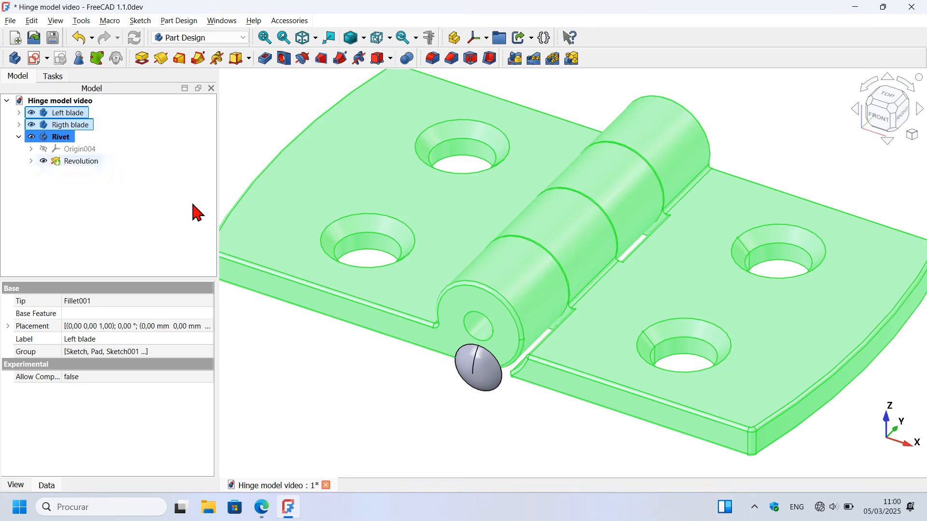
left_click(393, 394)
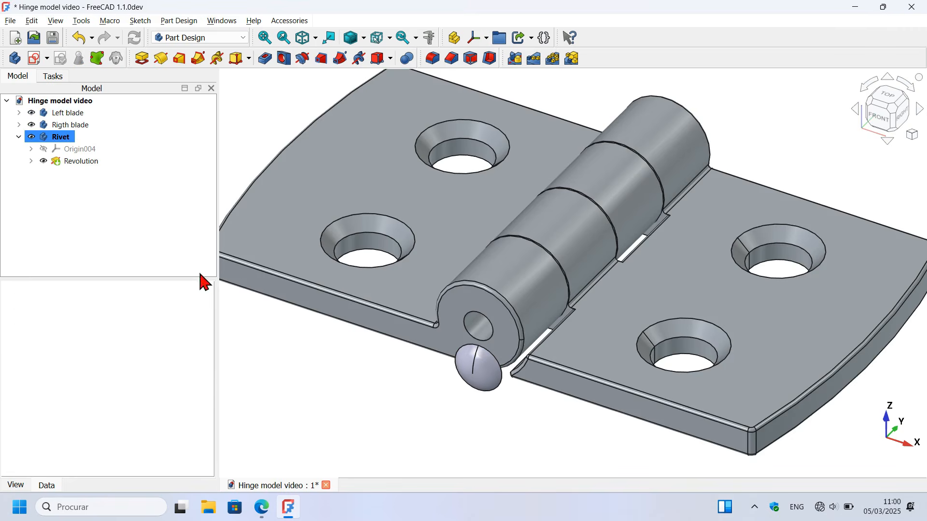
Deactivate the Rivet body and save the document
double_click(58, 141)
left_click(285, 364)
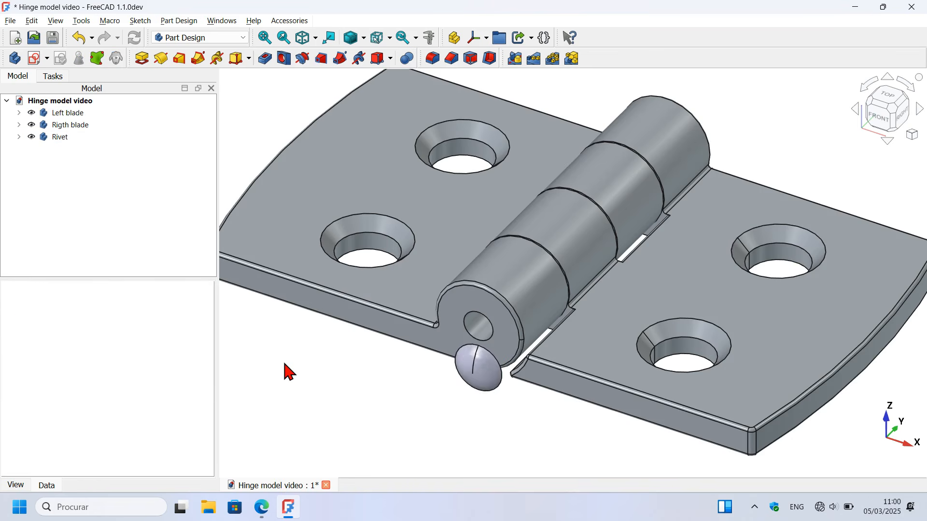
key("v")
key("f")
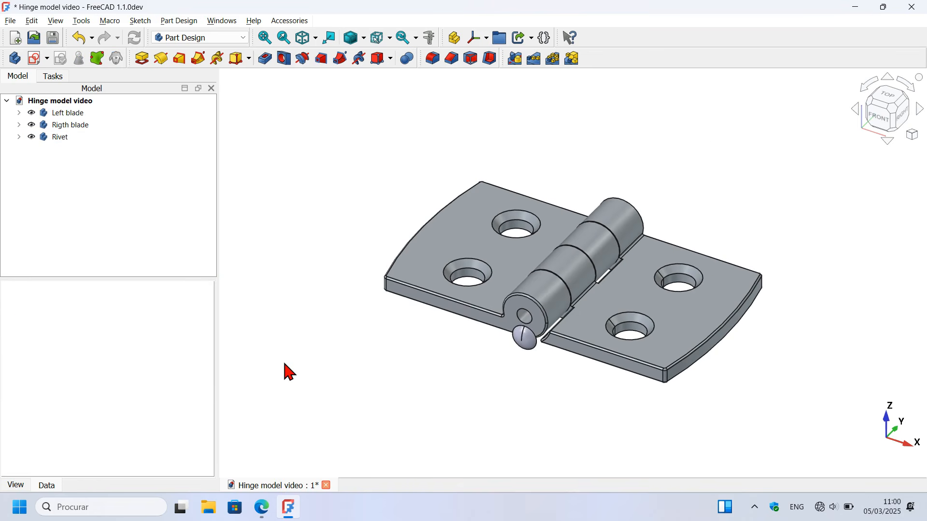
left_click(53, 38)
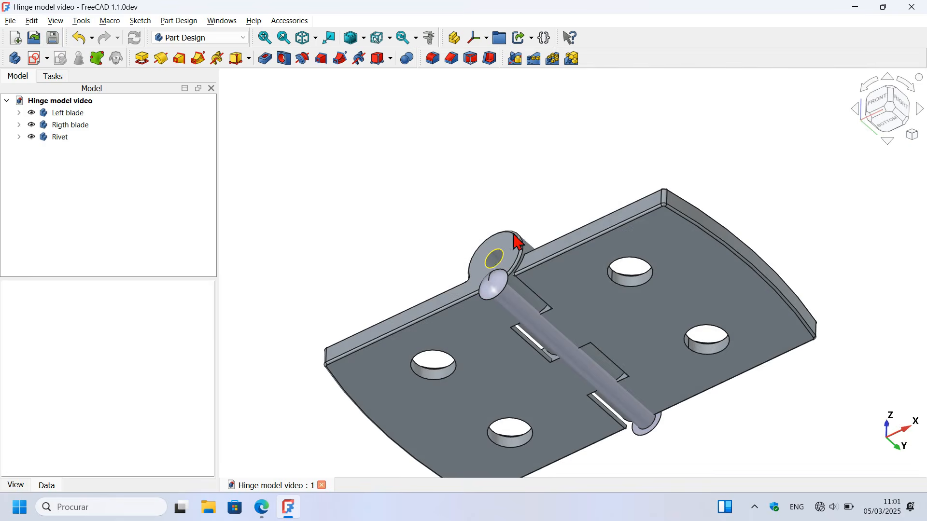
middle_click_drag(549, 211, 584, 335)
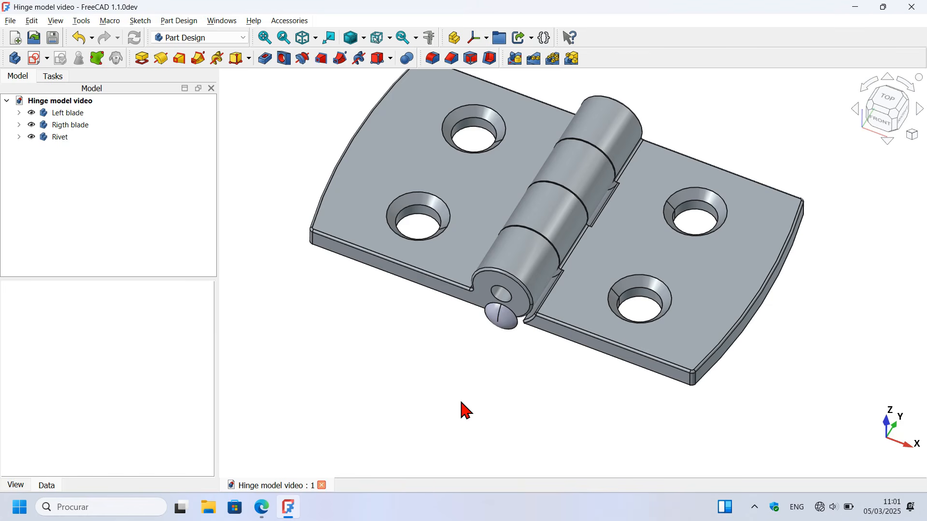
key("0")
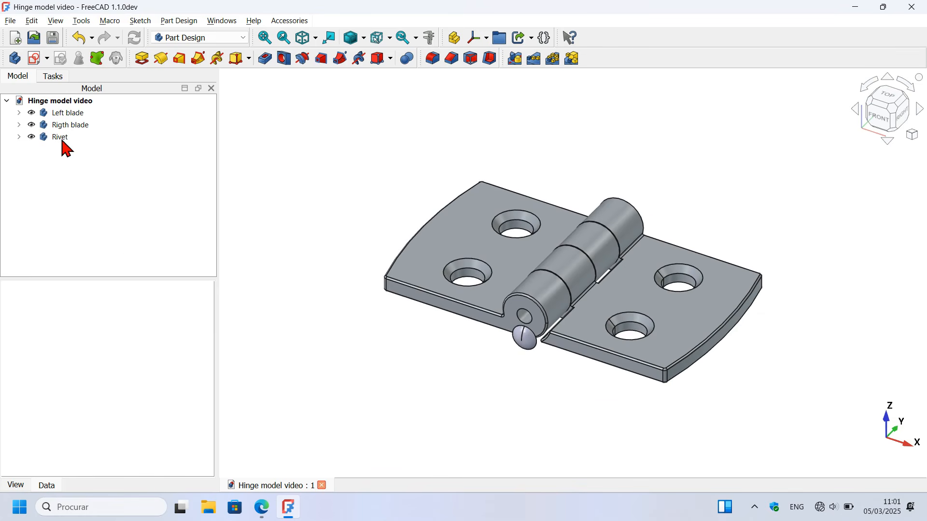
Transform the rivet out of the hinge to -44 mm along U and -65 mm along V
left_click(60, 139)
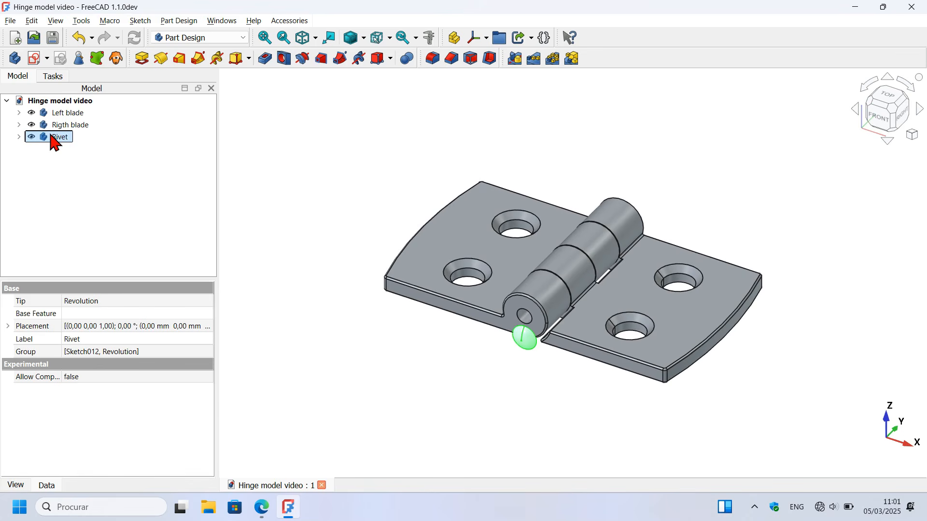
right_click(55, 142)
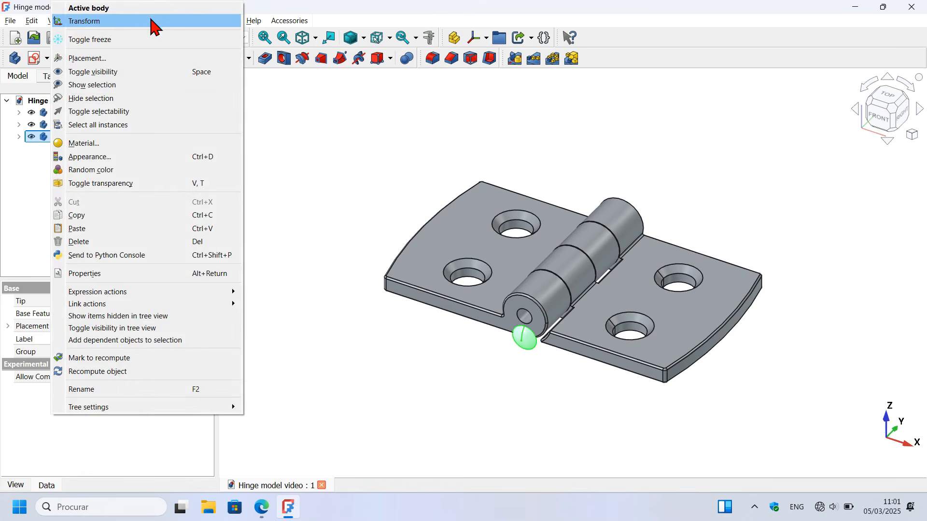
left_click(120, 24)
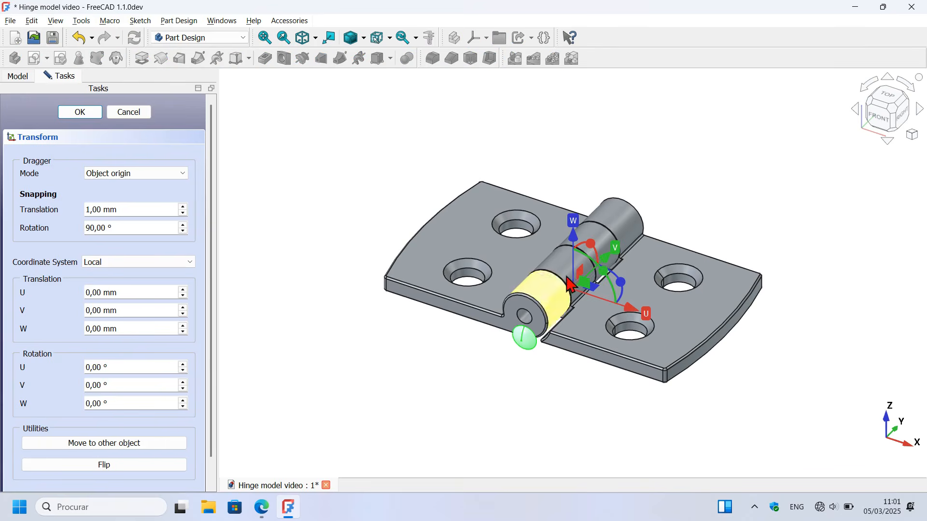
left_click_drag(597, 289, 347, 358)
scroll(530, 310, "up", 3)
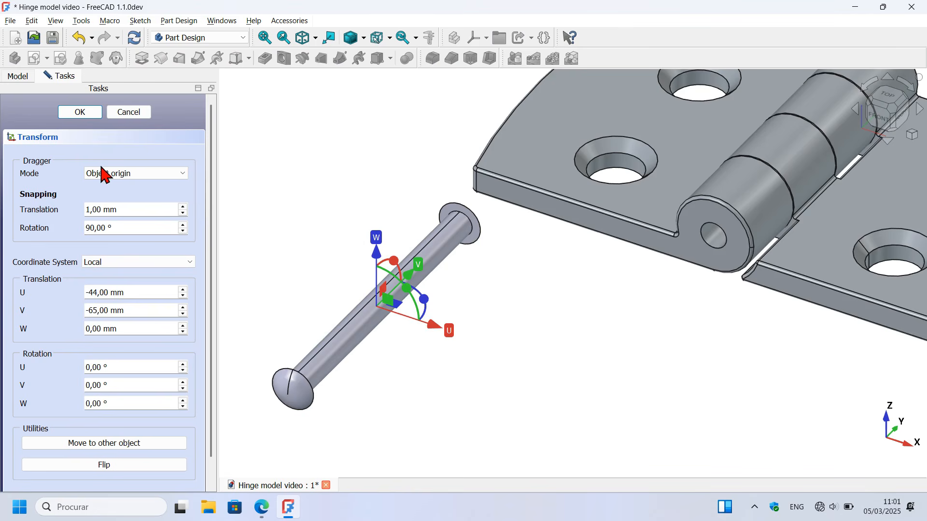
Set the rivet's transform dragger to a custom reference on the circular edge of its front head
left_click(152, 176)
left_click(142, 206)
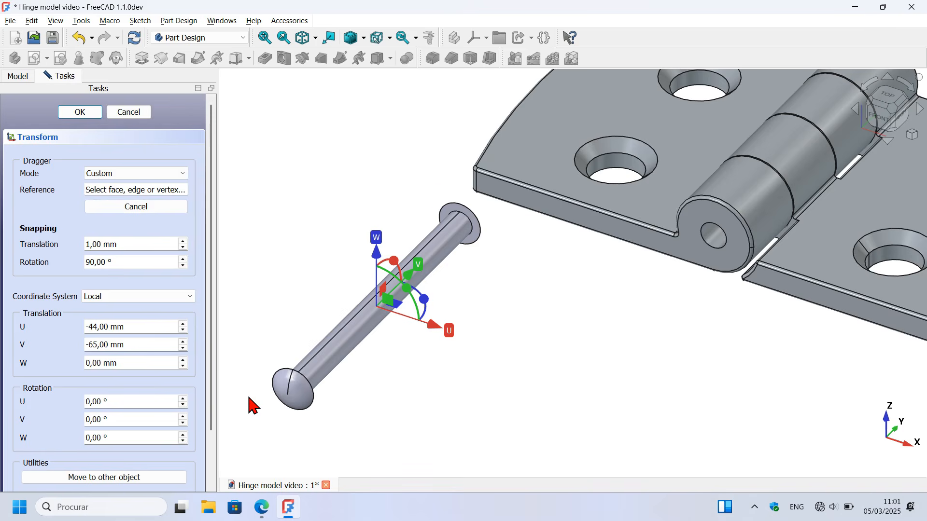
scroll(253, 406, "up", 2)
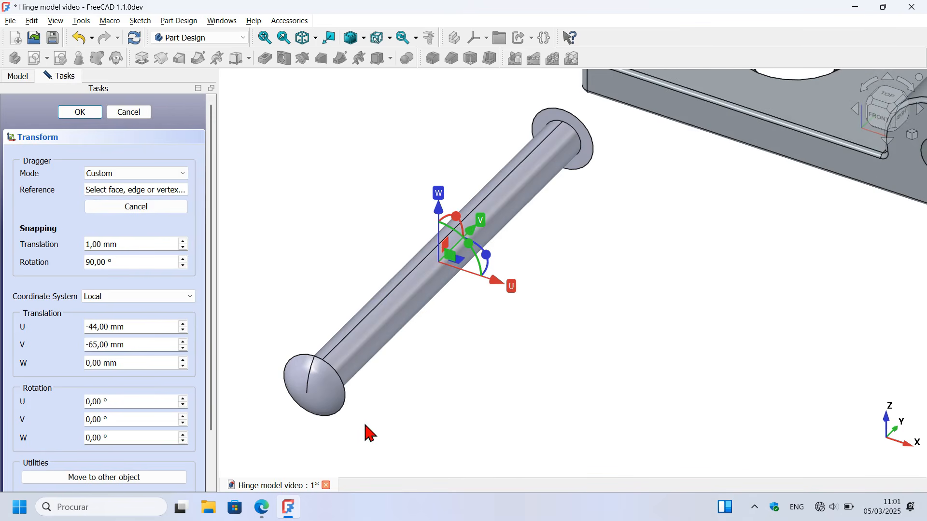
left_click(343, 384)
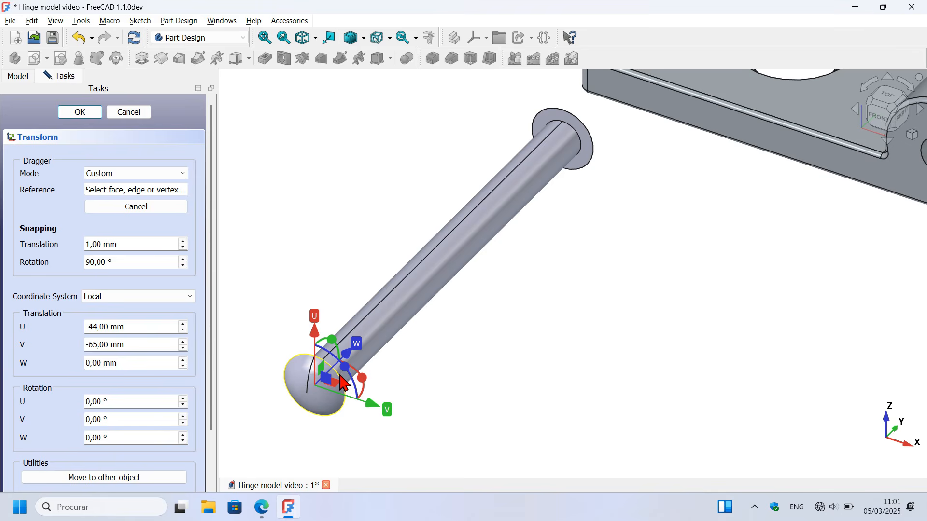
left_click(344, 384)
scroll(343, 384, "down", 1)
scroll(203, 215, "down", 2)
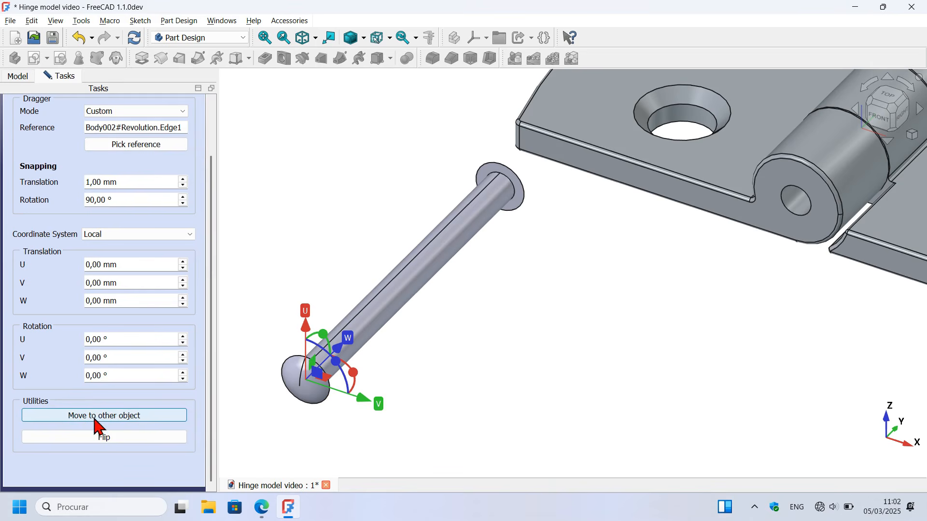
Move the rivet's reference onto the circular edge of the pin hole at the front end of the hinge barrel
left_click(143, 415)
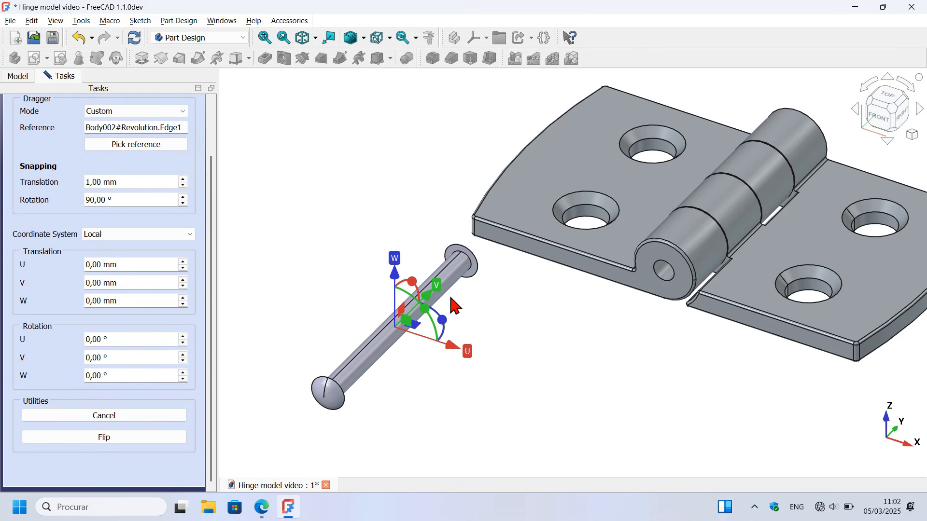
scroll(644, 279, "up", 3)
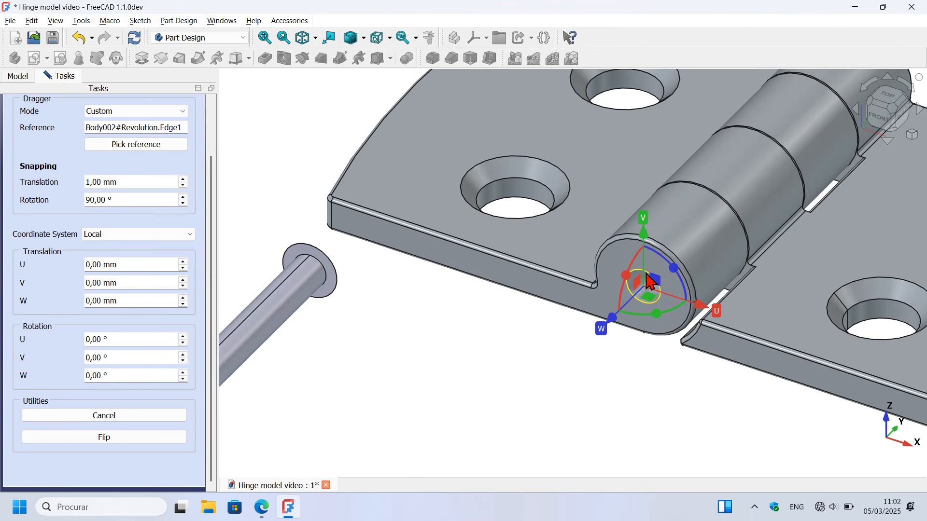
left_click(647, 274)
scroll(556, 244, "down", 5)
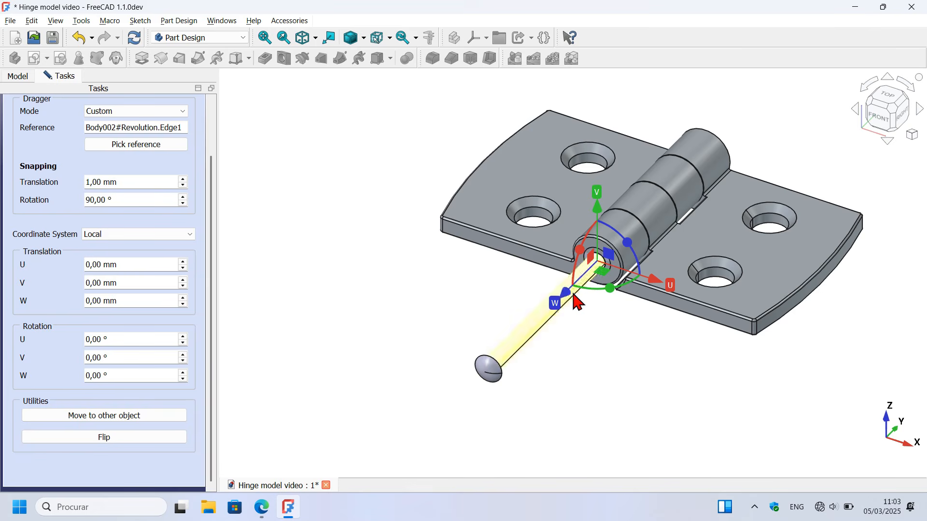
Rotate the rivet 180° about the V axis so its shank runs through the hinge barrel, and accept the transform
left_click_drag(612, 289, 681, 253)
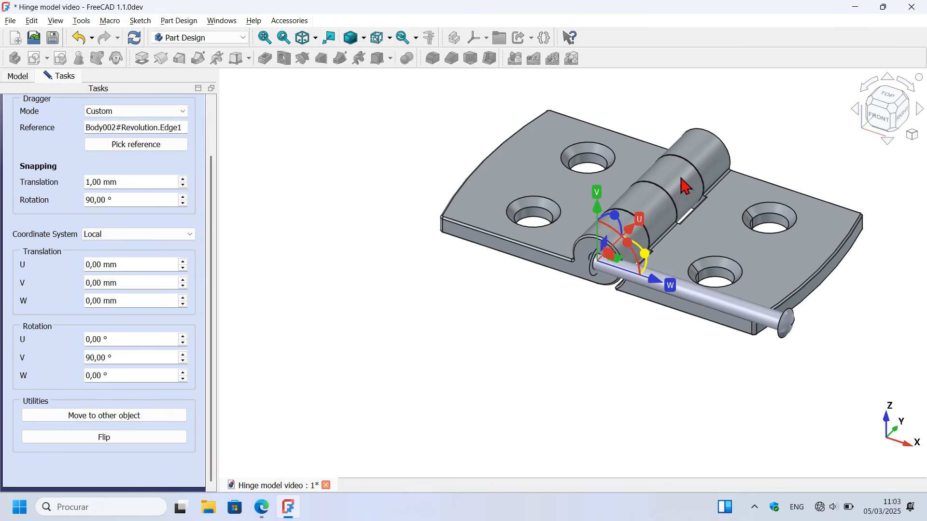
left_click_drag(684, 186, 630, 142)
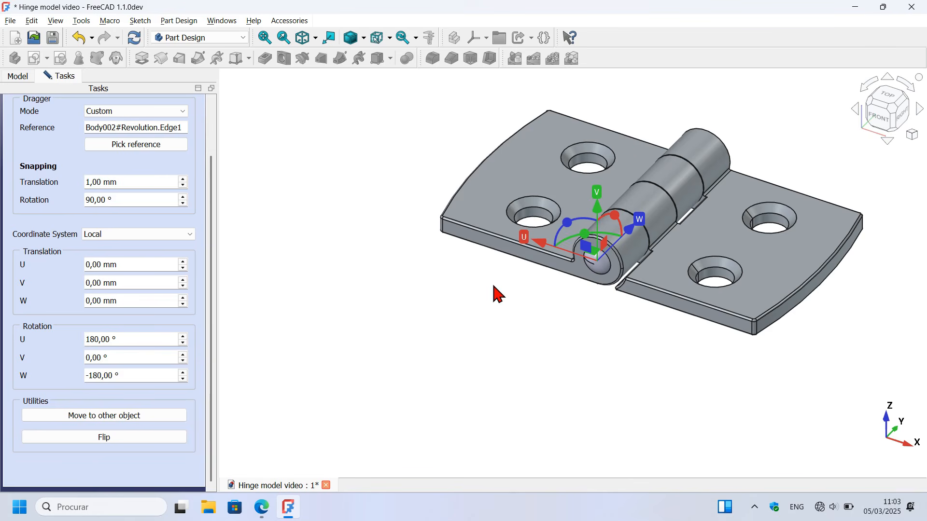
scroll(493, 286, "down", 3)
scroll(569, 230, "up", 2)
middle_click_drag(790, 263, 667, 304)
scroll(202, 243, "up", 3)
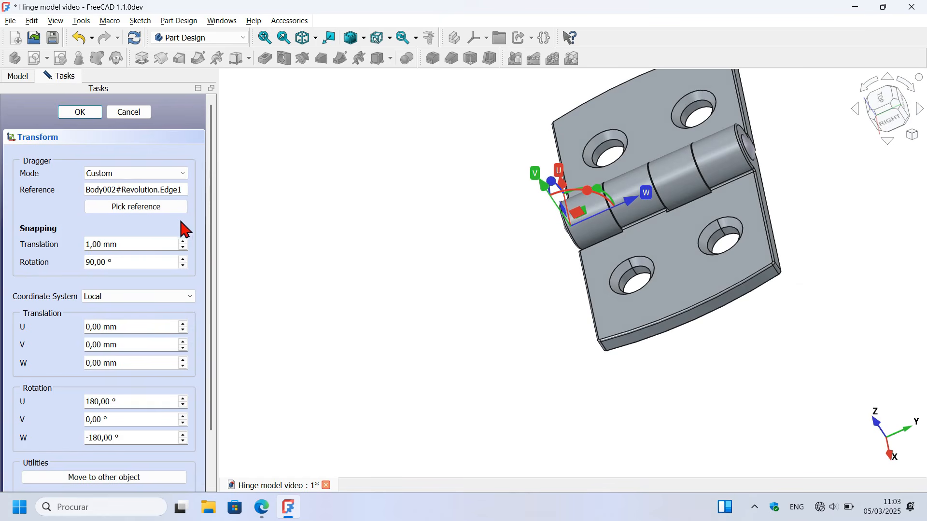
left_click(85, 116)
key("Home")
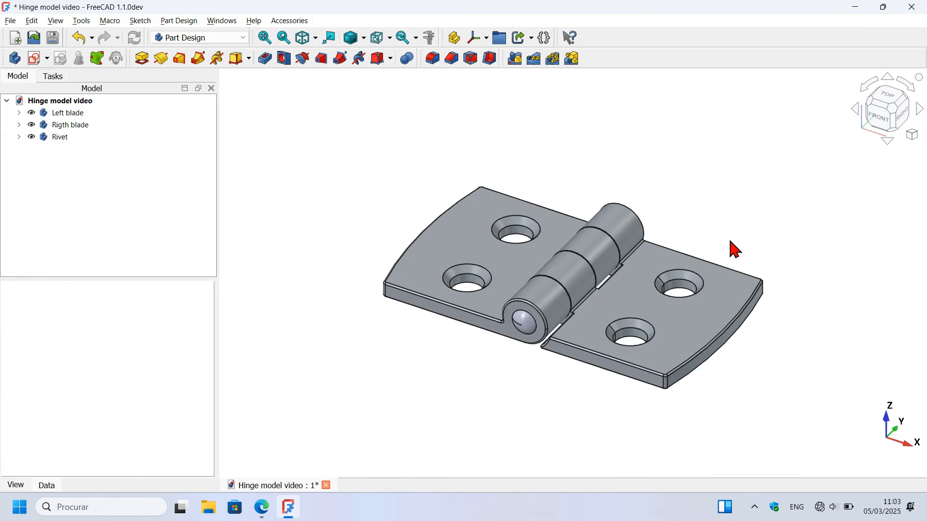
scroll(711, 236, "up", 2)
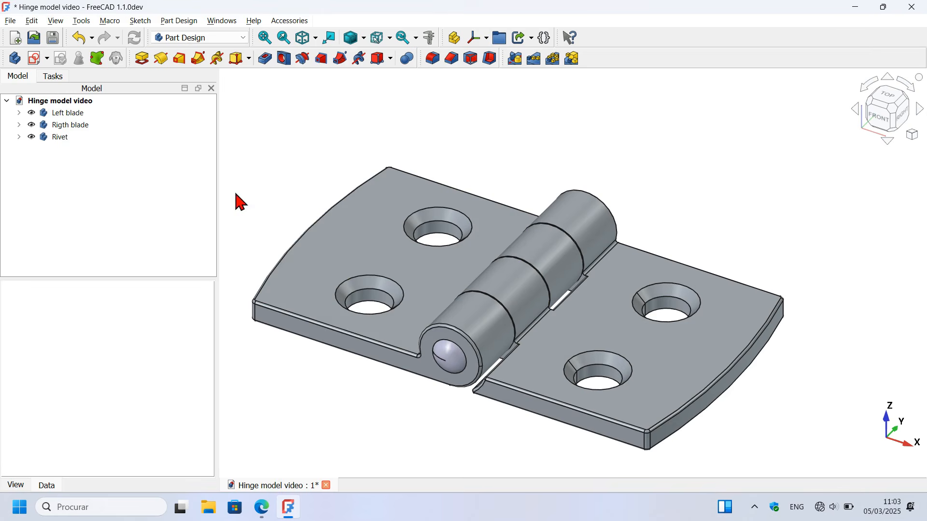
Start transforming the left blade with a custom dragger reference on the circular edge of the rivet's front head
left_click(321, 244)
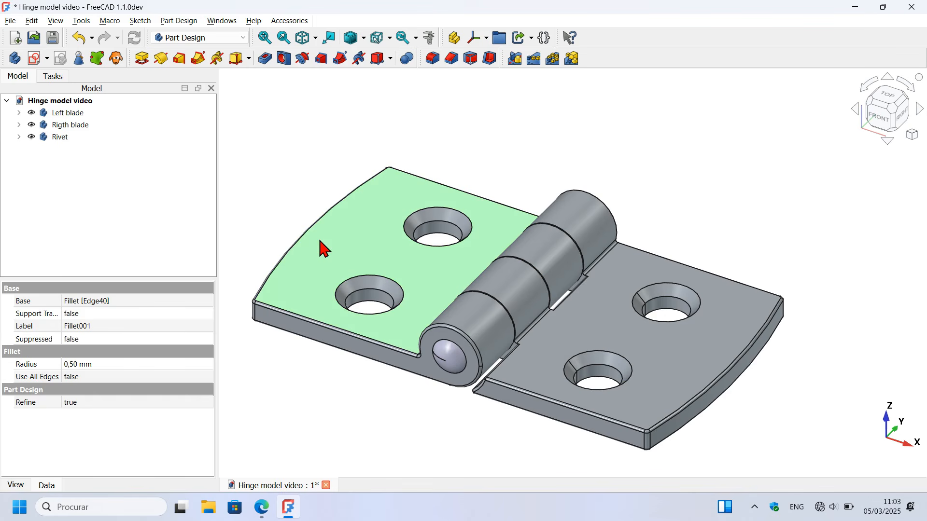
left_click(555, 116)
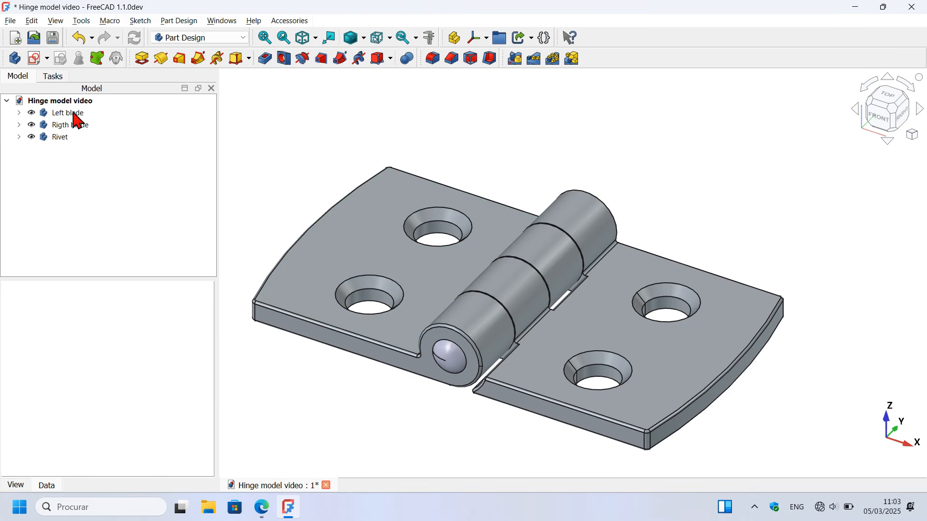
left_click(59, 115)
right_click(58, 114)
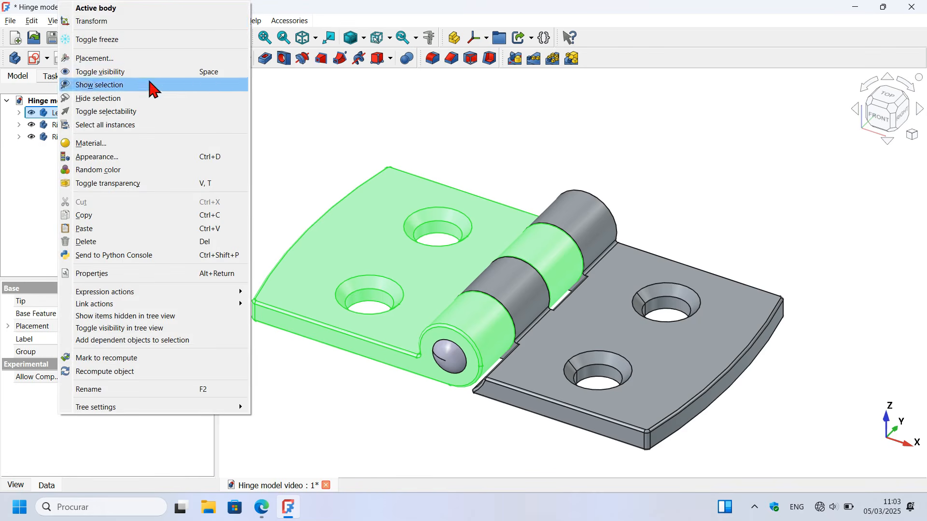
left_click(126, 22)
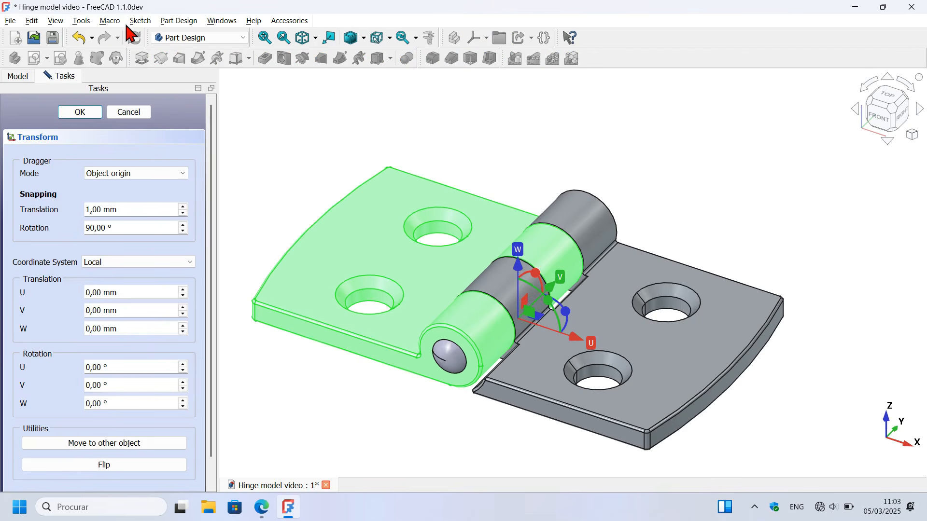
left_click(306, 141)
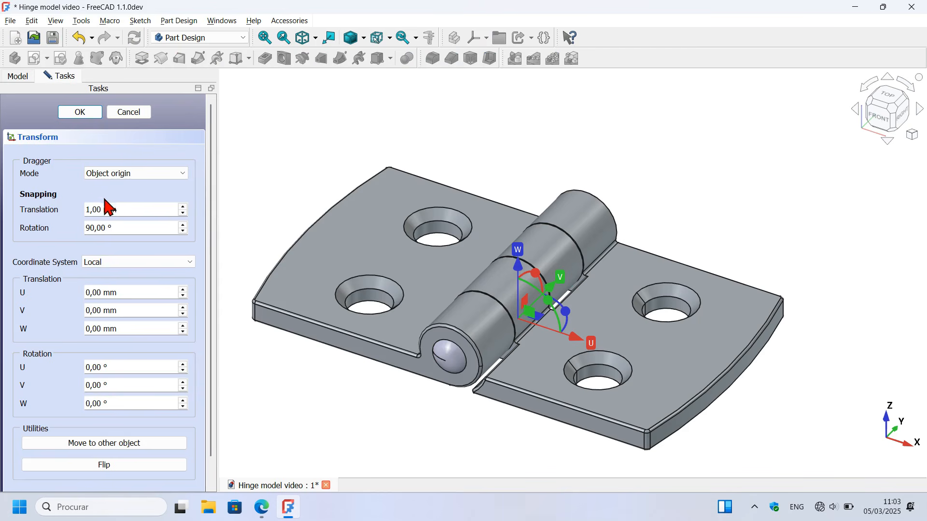
left_click(149, 179)
left_click(145, 203)
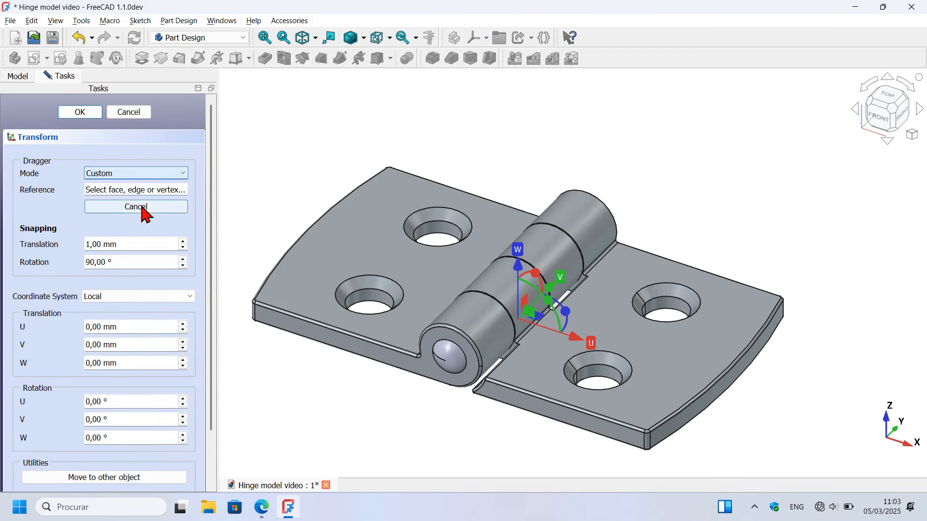
scroll(433, 359, "up", 4)
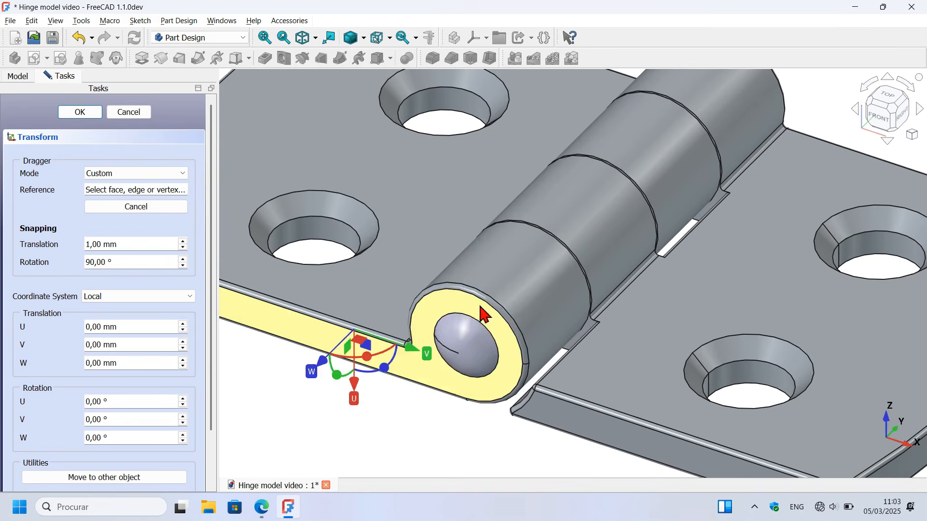
scroll(489, 312, "up", 2)
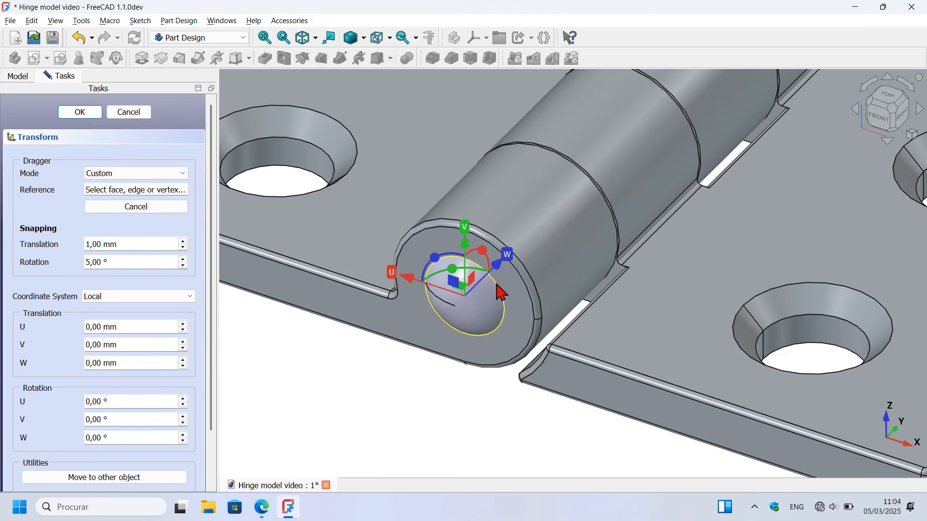
left_click(500, 291)
scroll(444, 278, "down", 6)
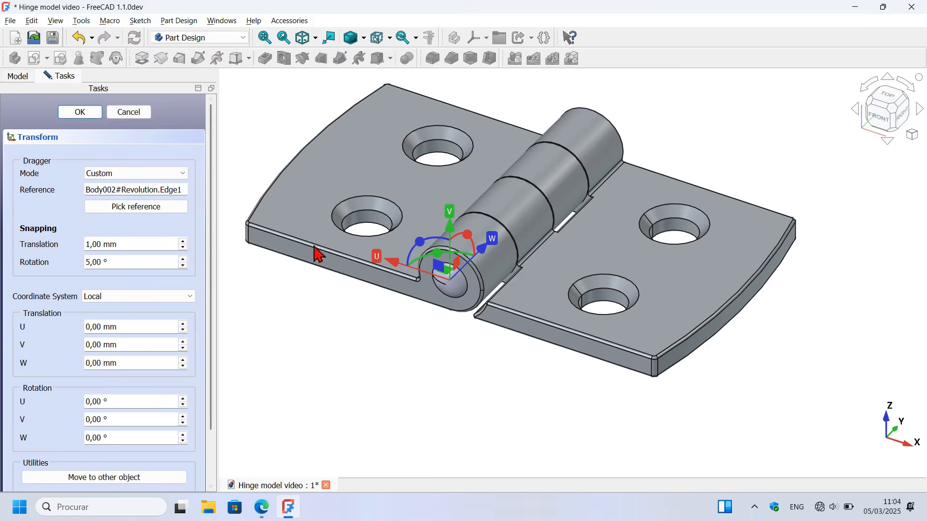
Rotate the left blade 45° about the W axis along the rivet to open the hinge
scroll(404, 267, "up", 2)
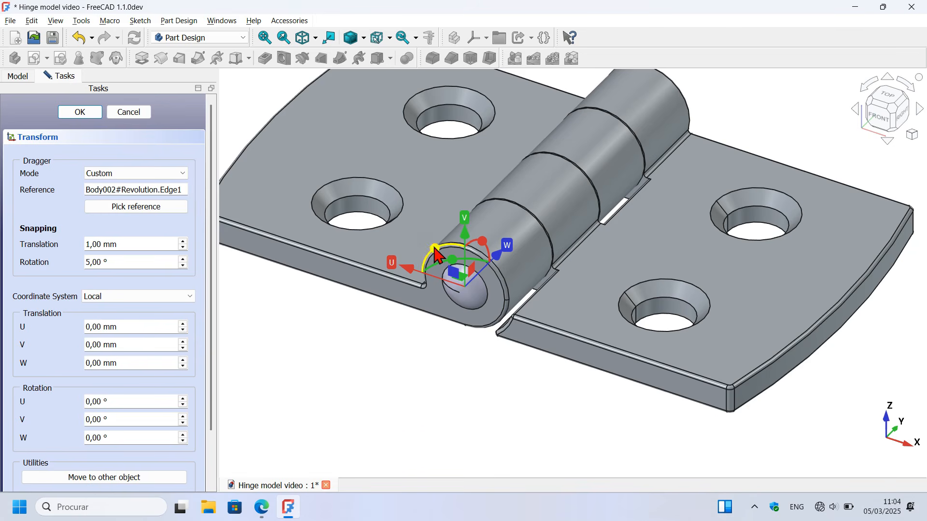
left_click_drag(437, 254, 442, 295)
scroll(448, 371, "down", 3)
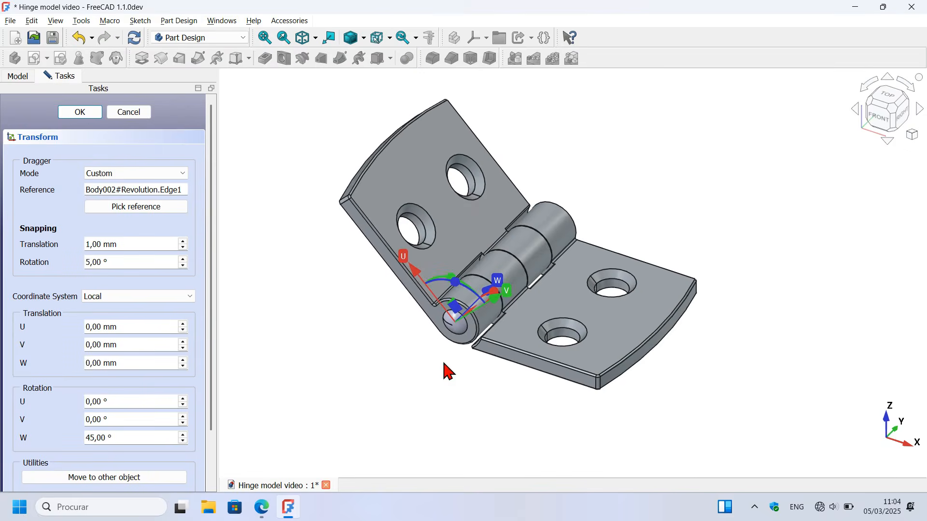
Try rotating the left blade about the V axis and swing it back into line with the barrel
scroll(468, 313, "up", 3)
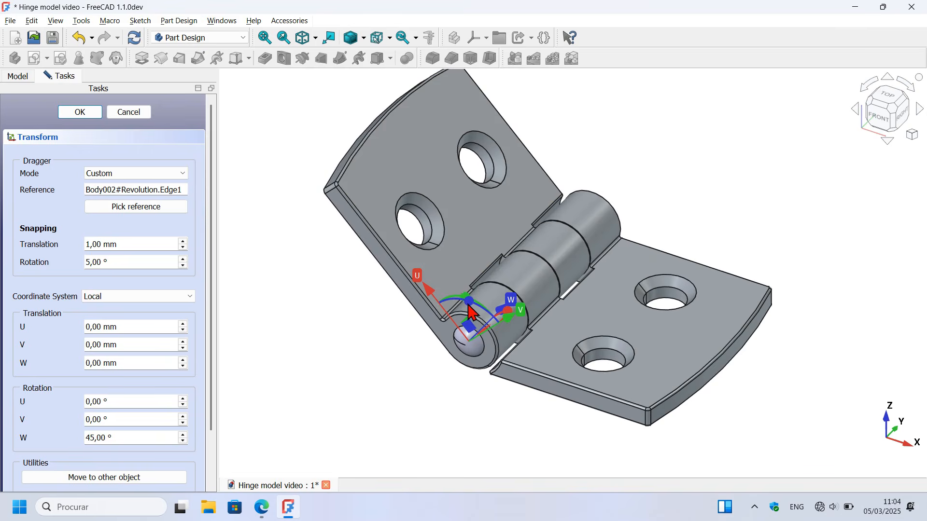
left_click_drag(471, 313, 394, 337)
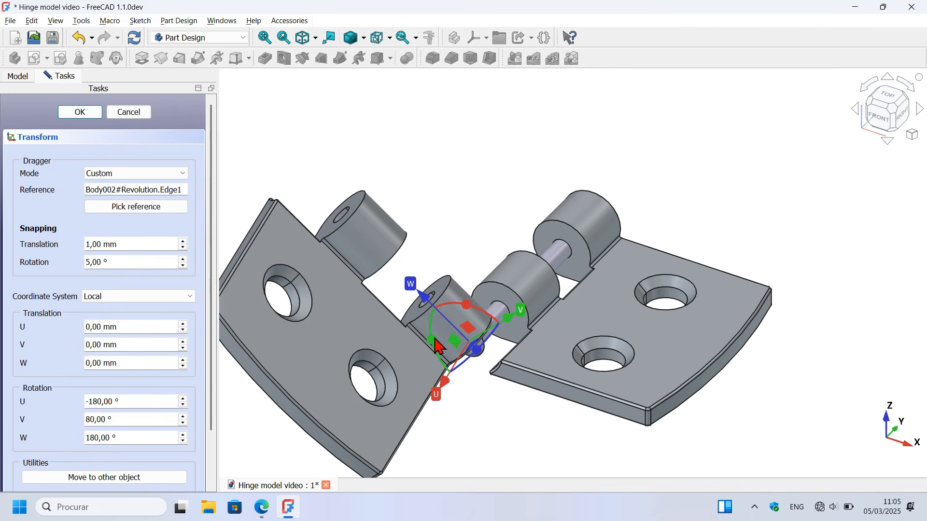
left_click_drag(436, 345, 472, 291)
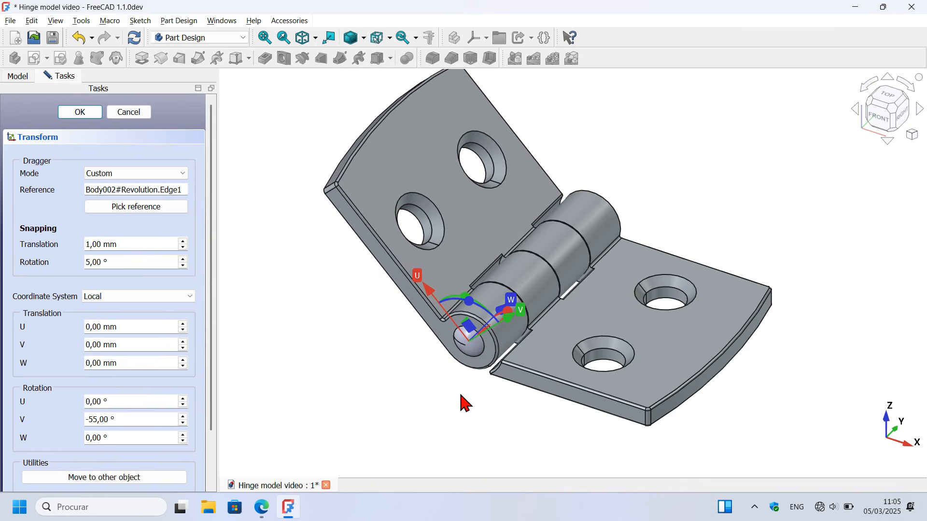
Try swinging the left blade a further 25° about the W axis and turn it back by the same angle
middle_click_drag(468, 422, 500, 387)
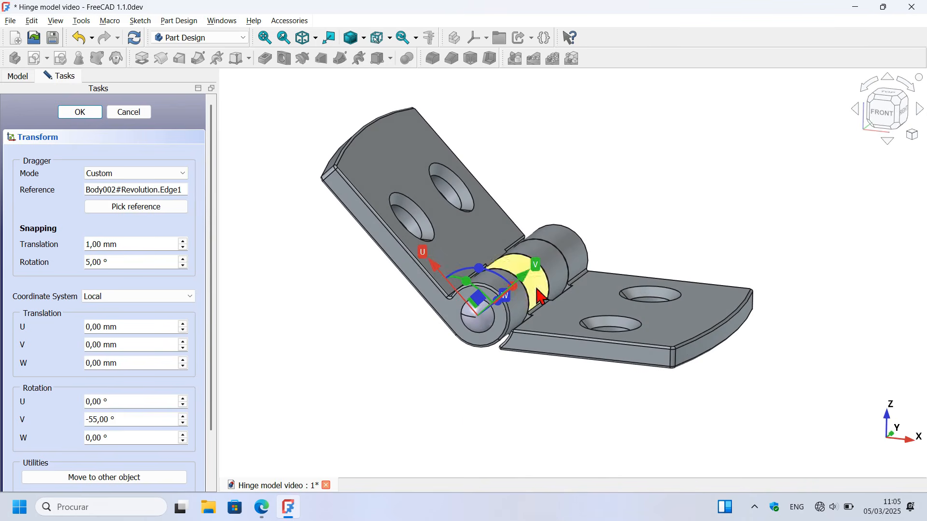
left_click_drag(481, 278, 524, 234)
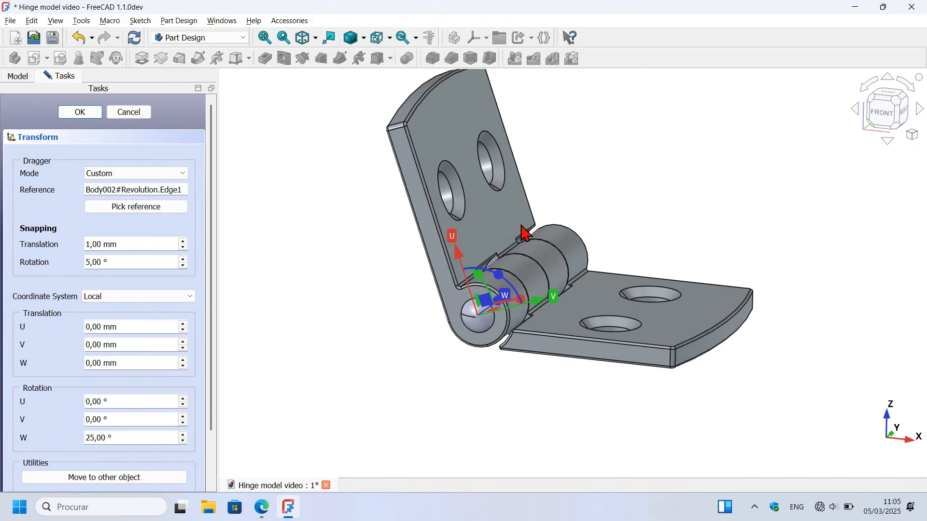
key("0")
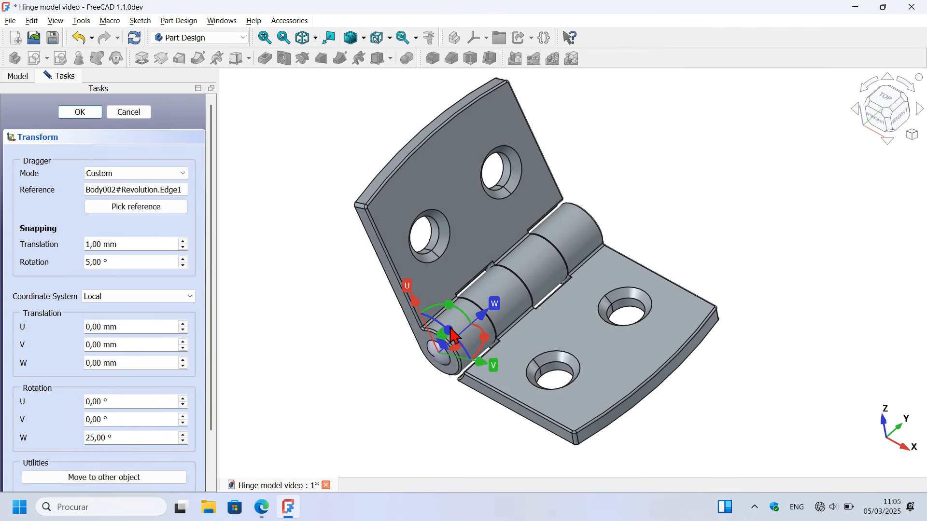
left_click_drag(453, 335, 432, 313)
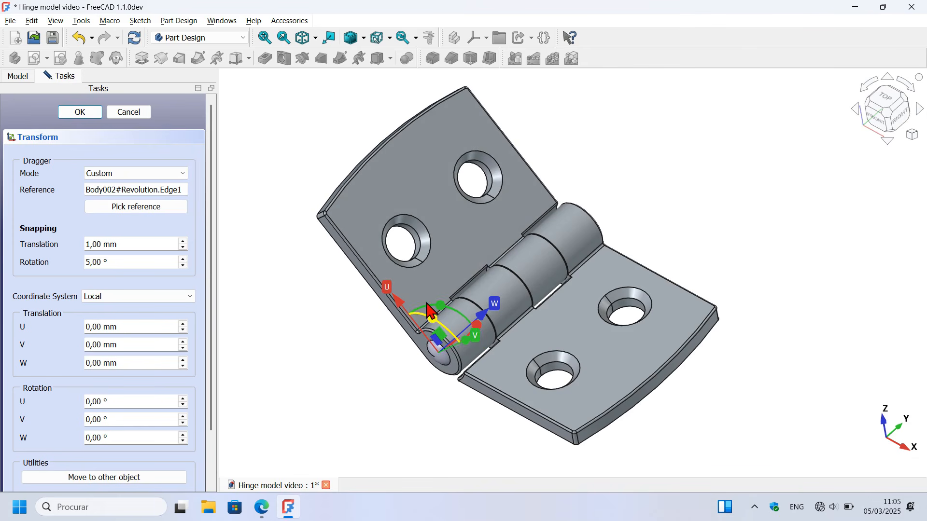
Accept the left blade's transform and save the document
left_click(75, 116)
key("v")
key("f")
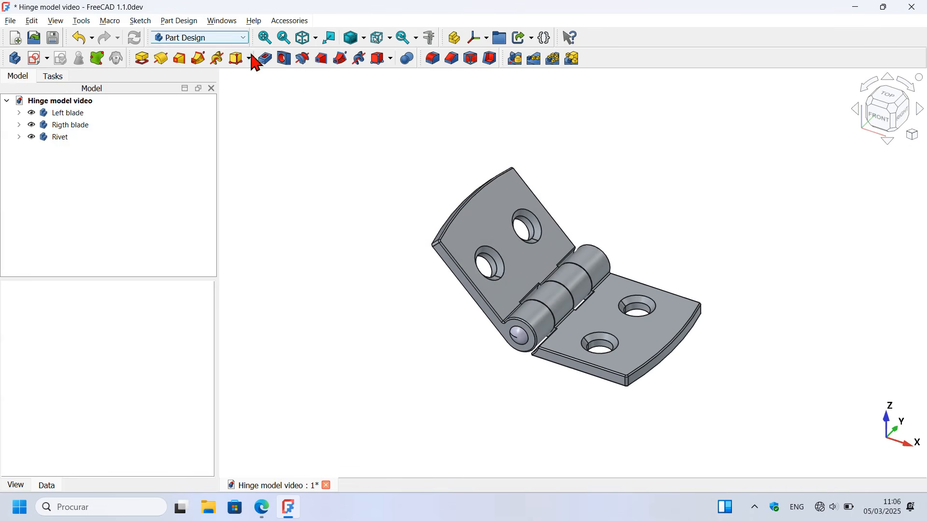
left_click(53, 37)
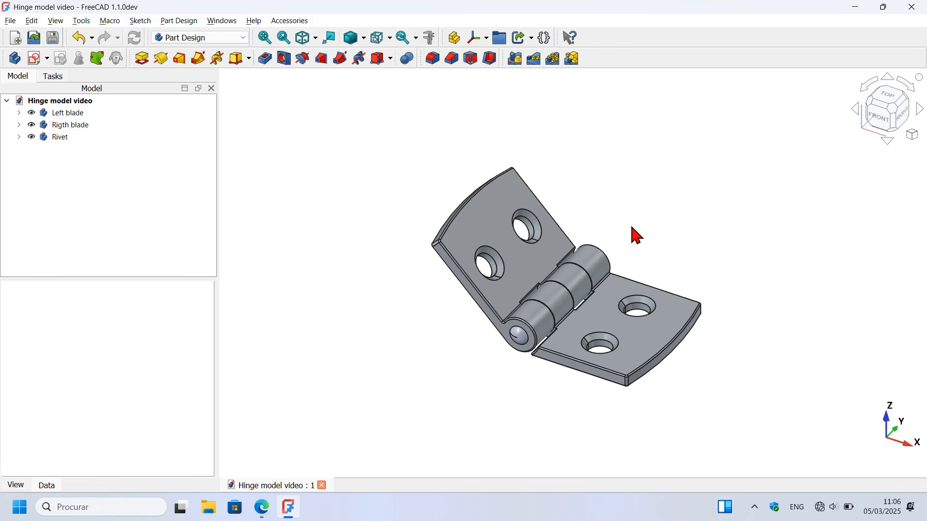
Open the Light Sources display preferences and place the dialog clear of the hinge in the 3D view
middle_click_drag(633, 228, 747, 232)
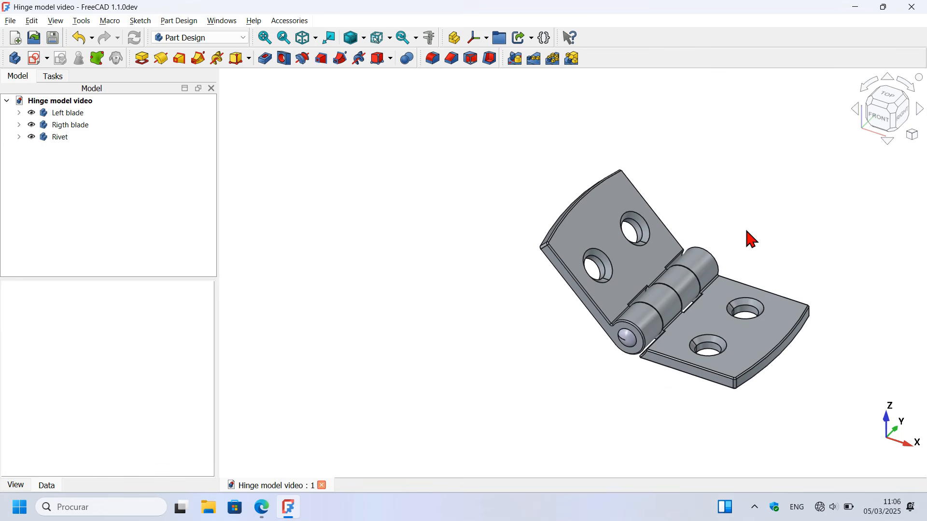
left_click(32, 20)
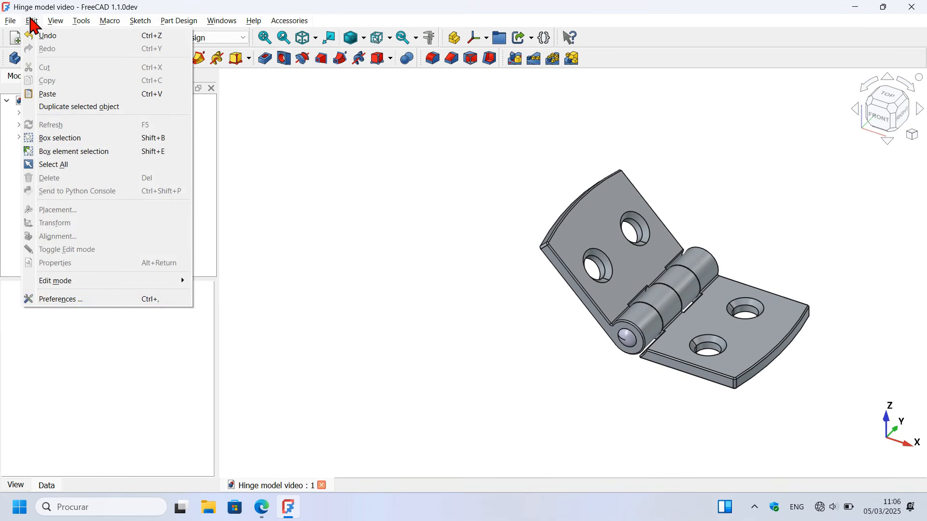
left_click(127, 298)
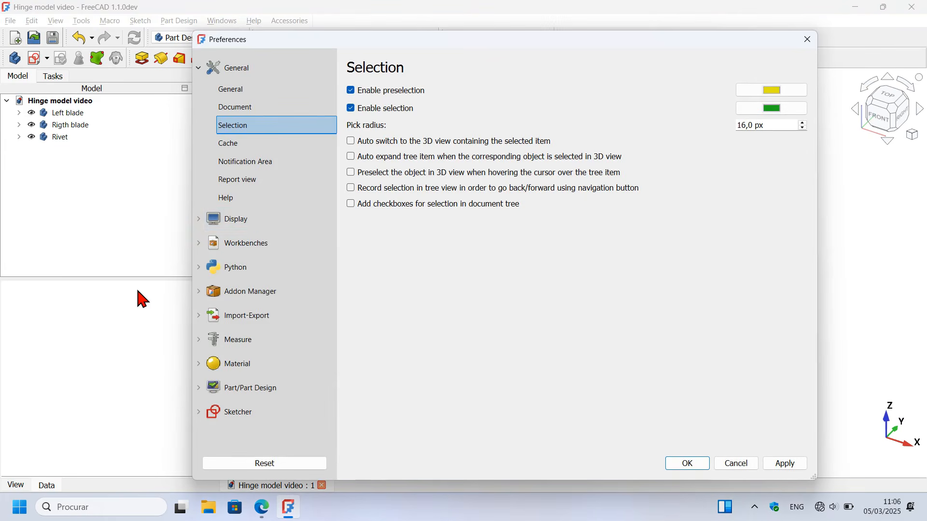
left_click(250, 225)
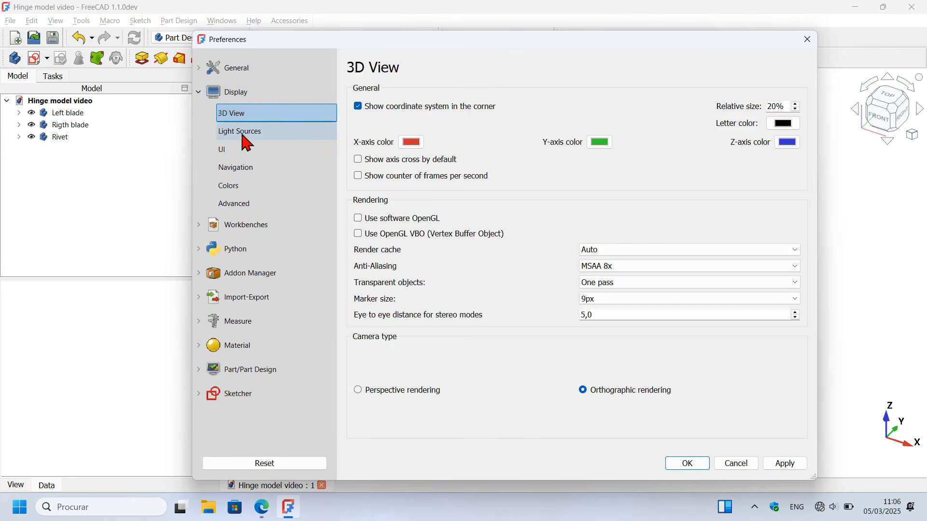
left_click(254, 133)
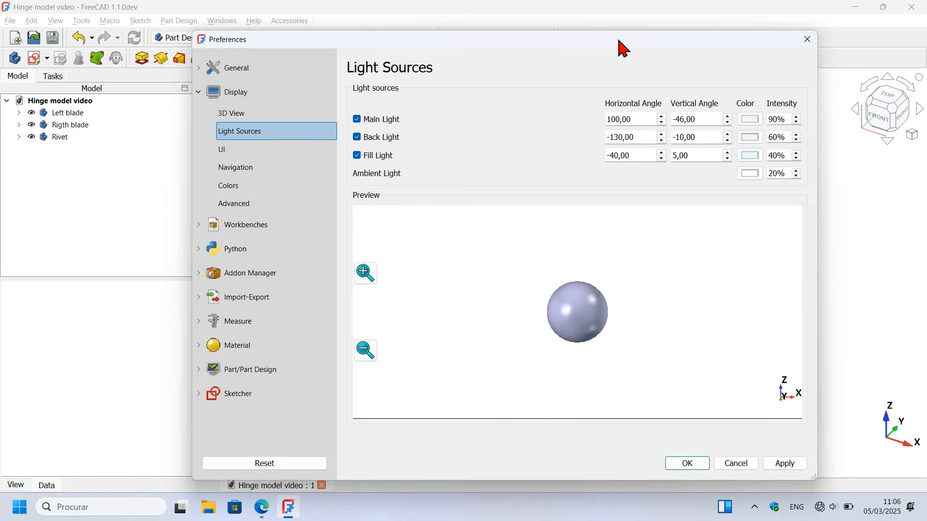
left_click_drag(619, 42, 293, 38)
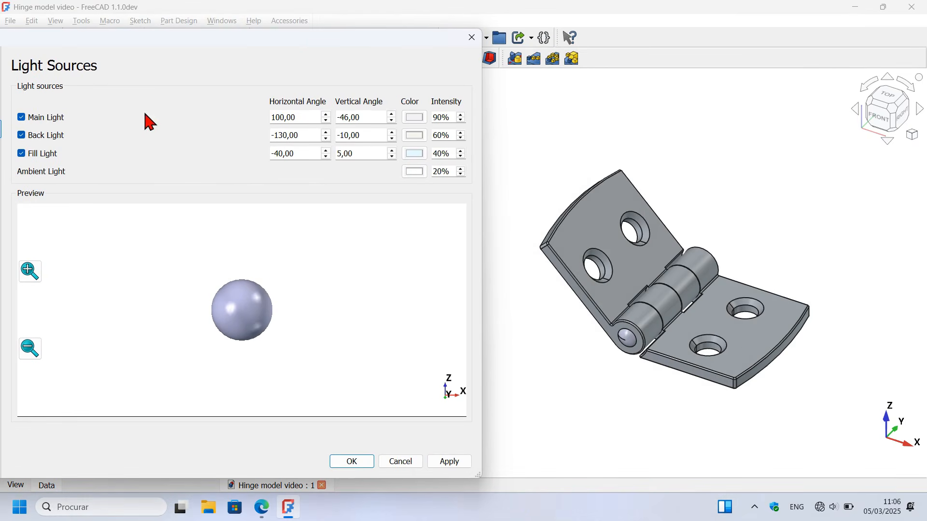
Disable the main light and the back light one after the other, applying each change to the model view
left_click(23, 119)
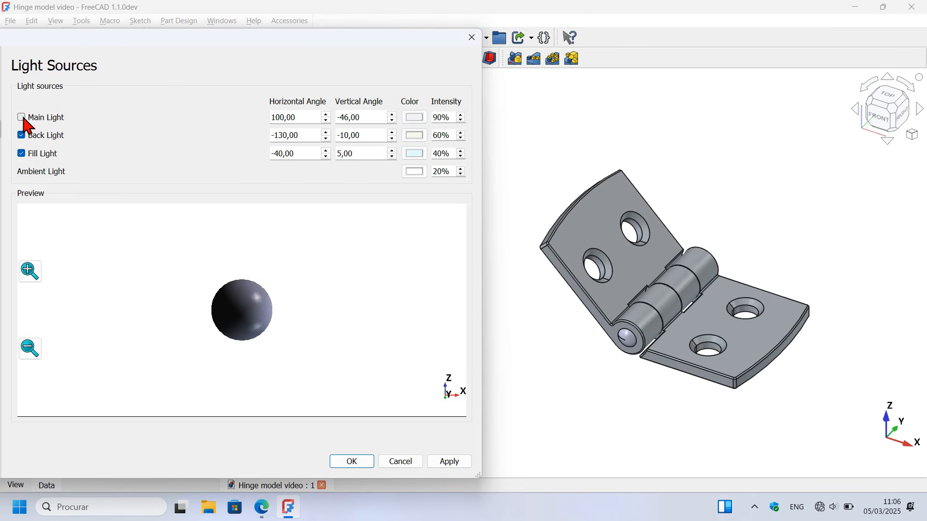
left_click(451, 463)
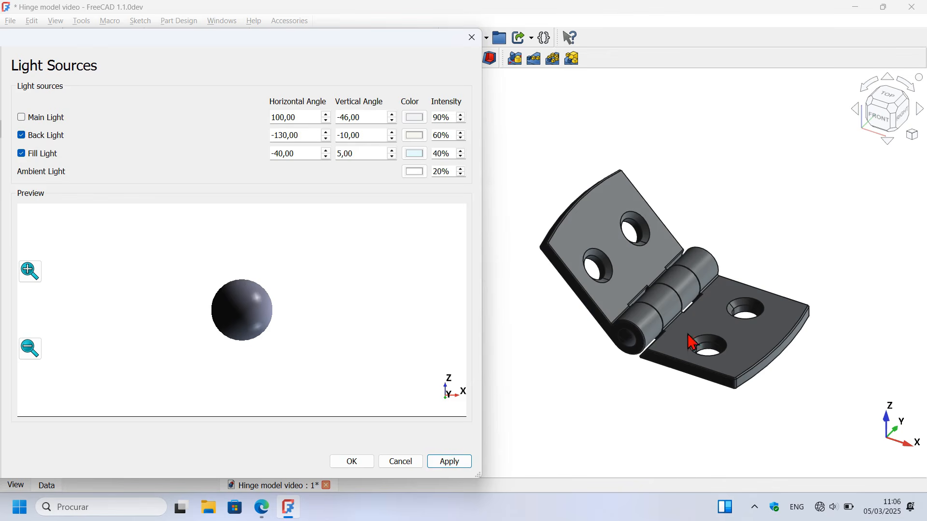
left_click(22, 136)
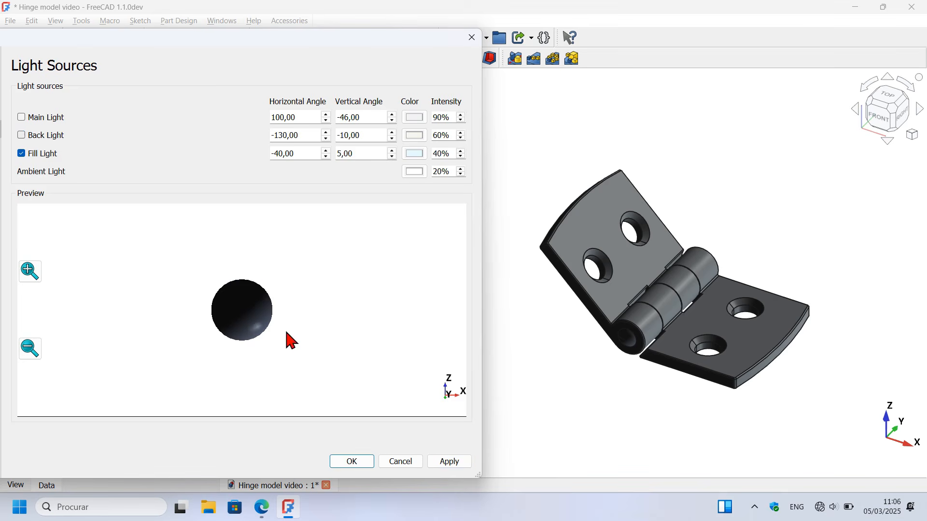
left_click(444, 465)
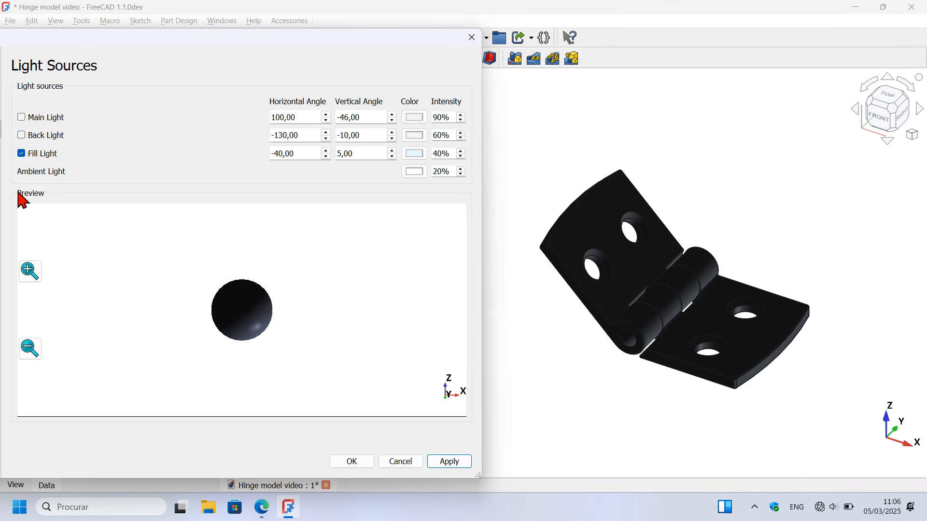
Disable the fill light and apply the change to the model view
left_click(21, 154)
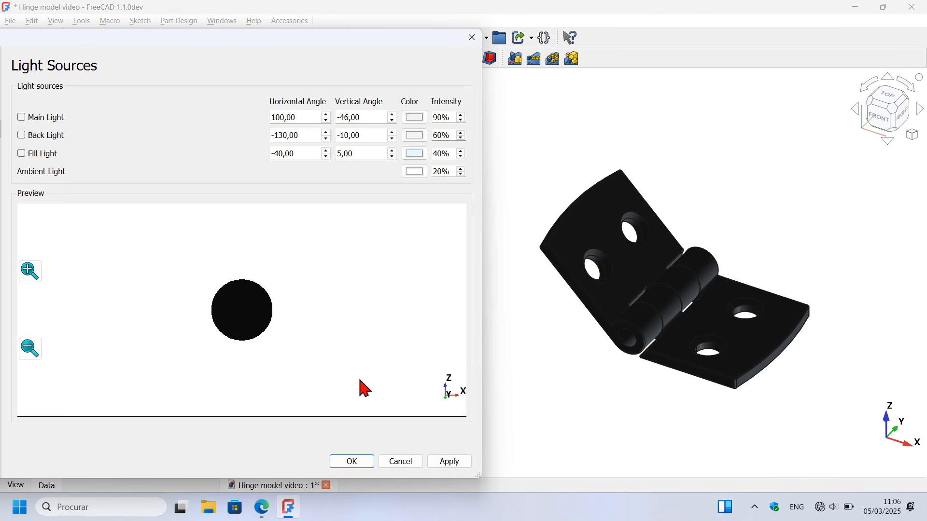
left_click(450, 465)
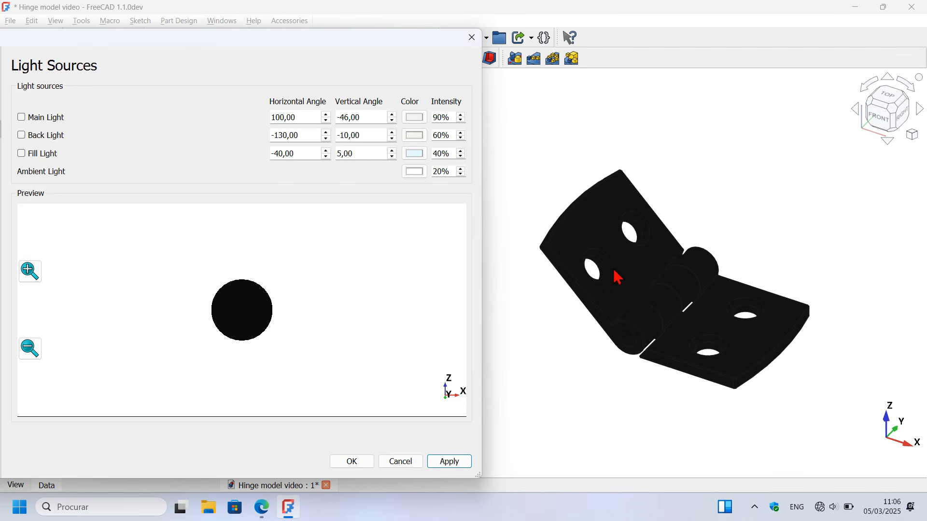
Enable the main light and the back light one after the other, applying each change to the model view
left_click(46, 119)
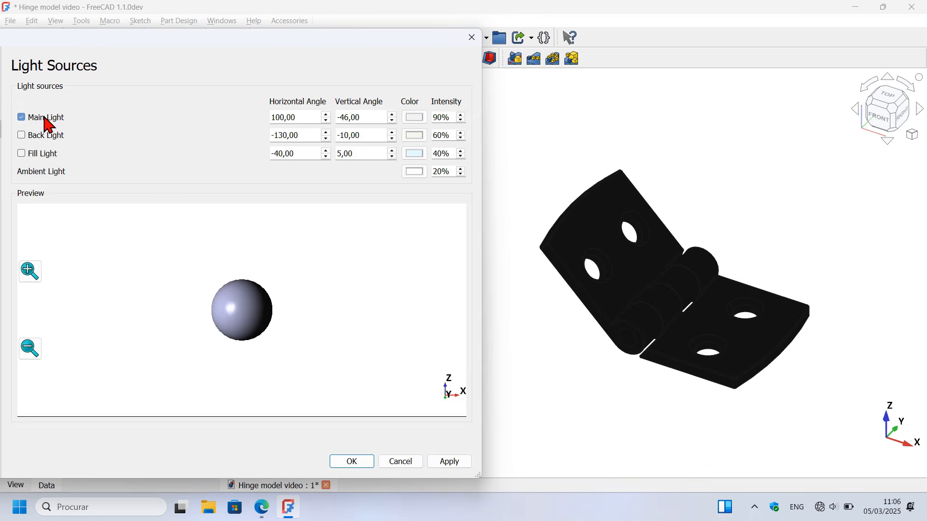
left_click(453, 464)
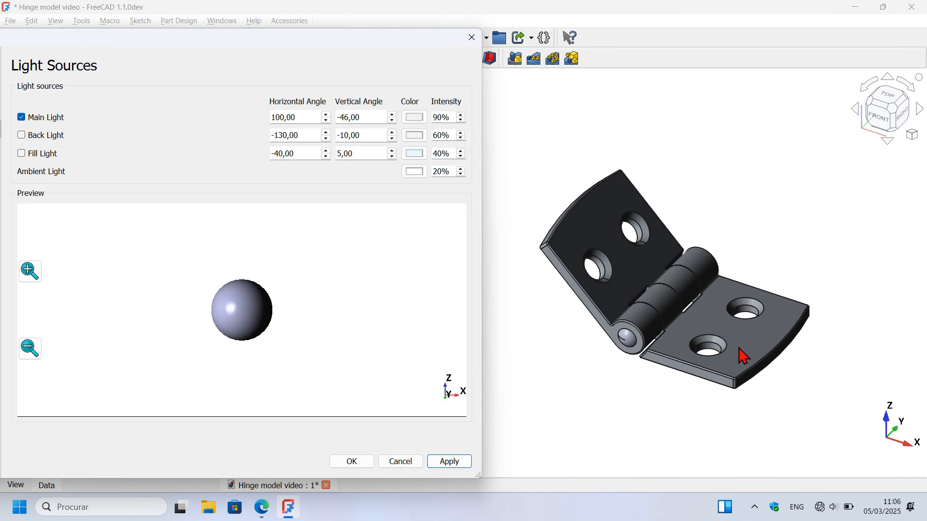
left_click(22, 136)
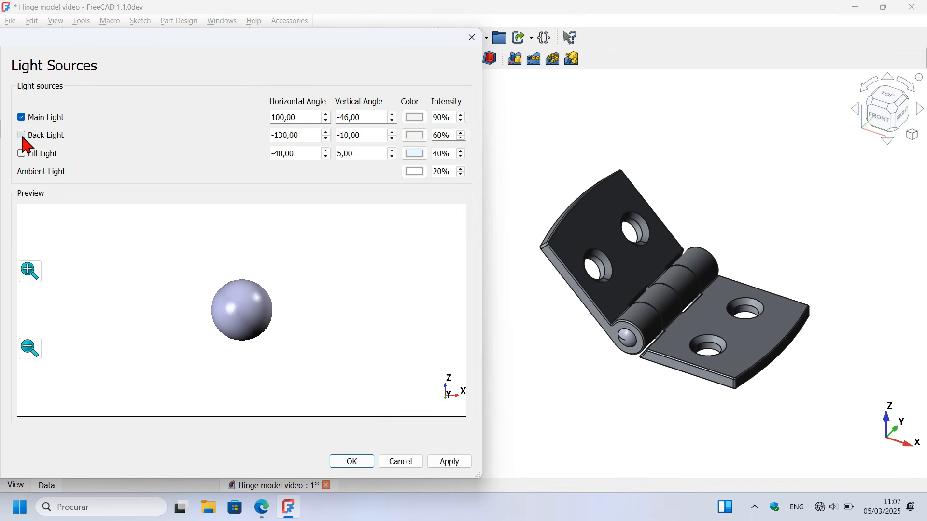
left_click(450, 465)
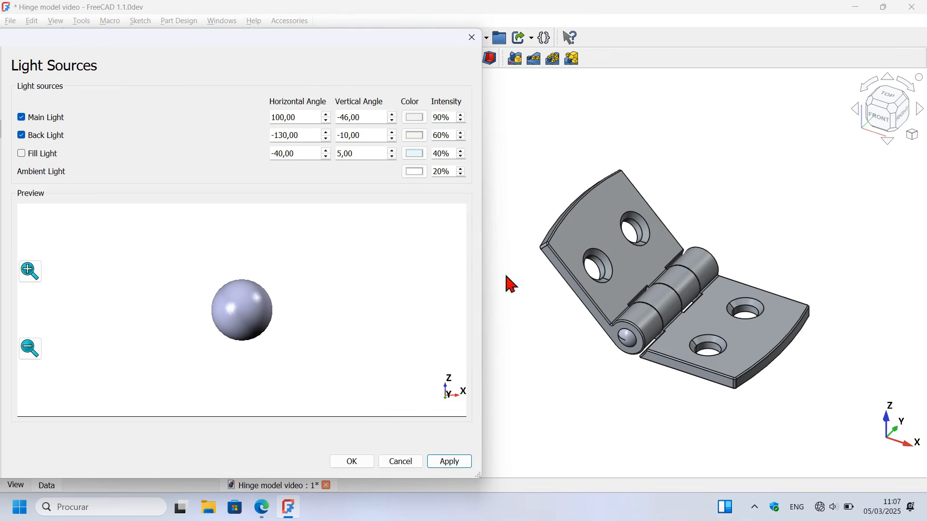
Enable the fill light, apply it to the model view and accept the light source settings
left_click(50, 155)
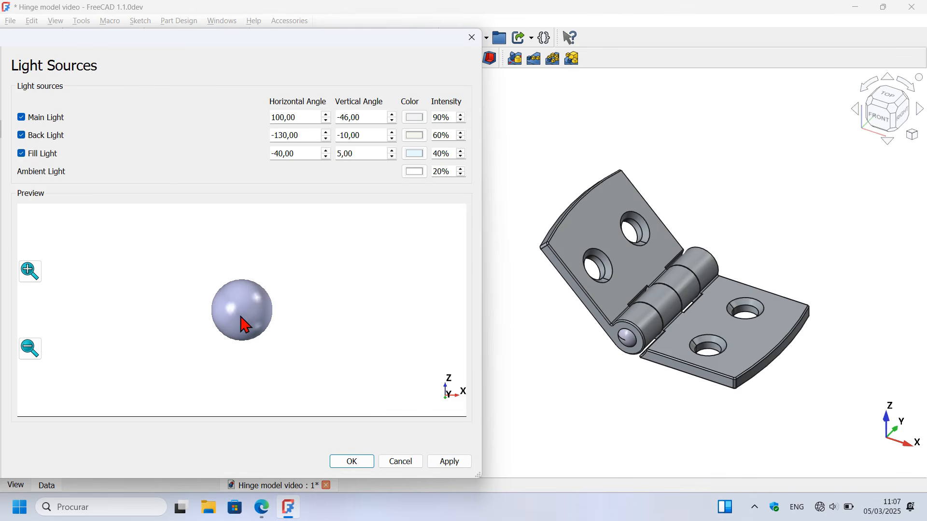
left_click(451, 459)
left_click(454, 465)
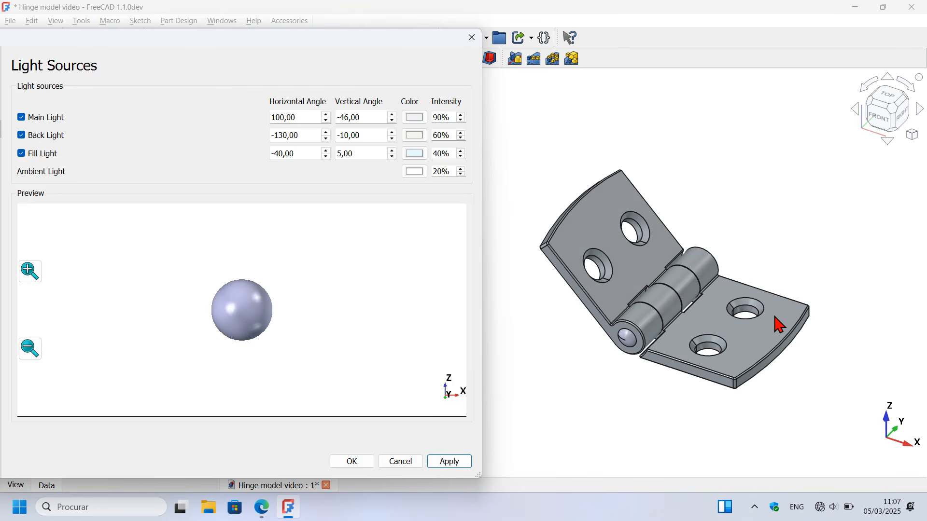
left_click(353, 462)
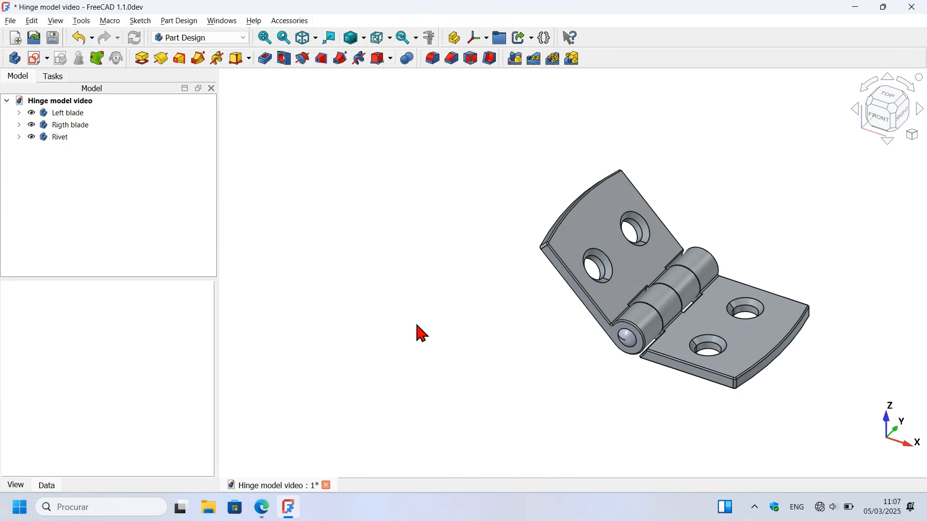
Fit the whole hinge in view, examine it from its right side, restore the isometric view and save the document
key("v")
key("f")
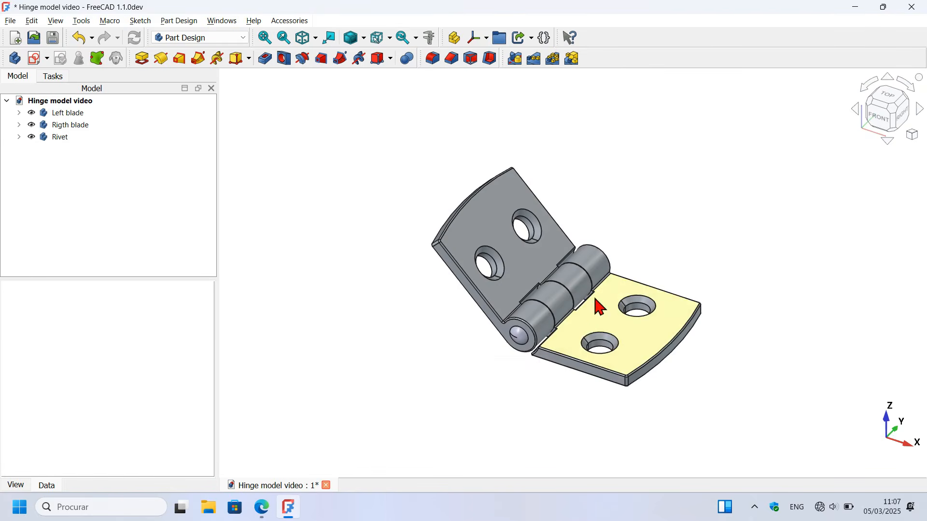
scroll(683, 248, "up", 2)
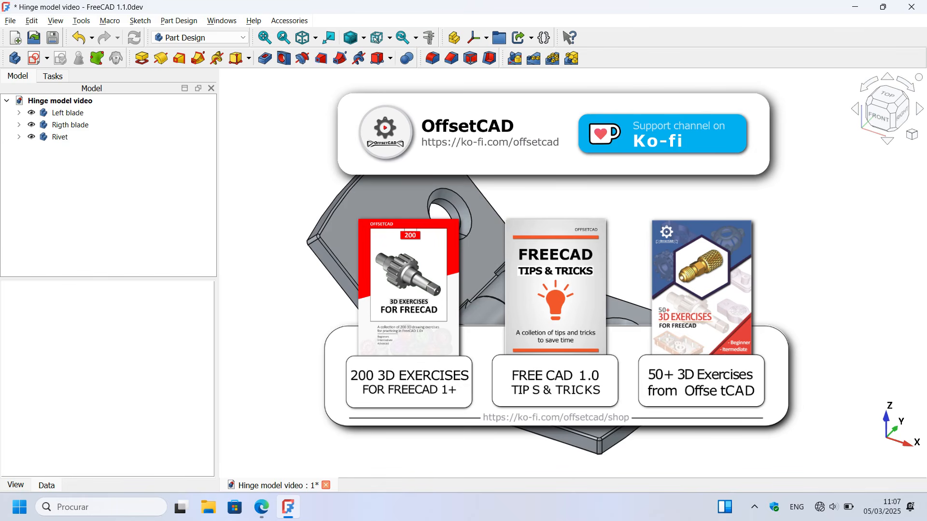
middle_click_drag(685, 271, 627, 271)
middle_click_drag(627, 220, 676, 176)
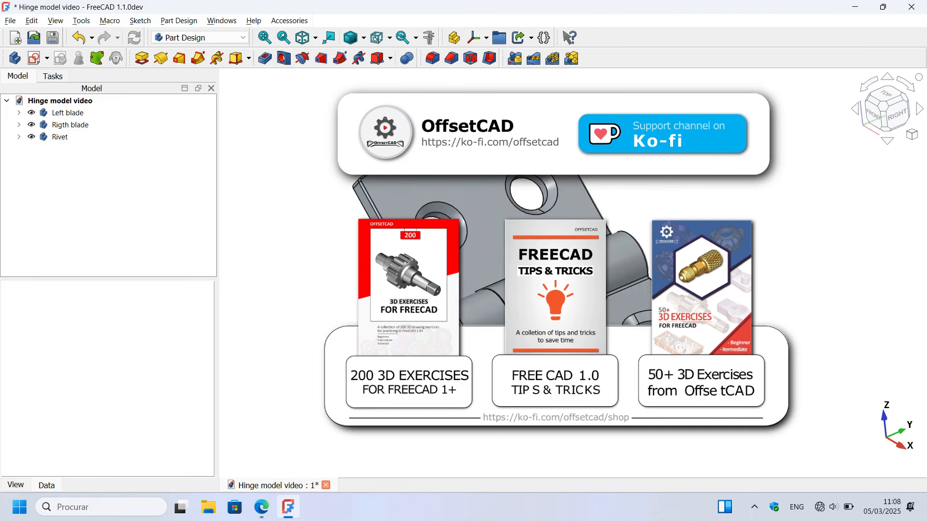
middle_click_drag(676, 176, 433, 378)
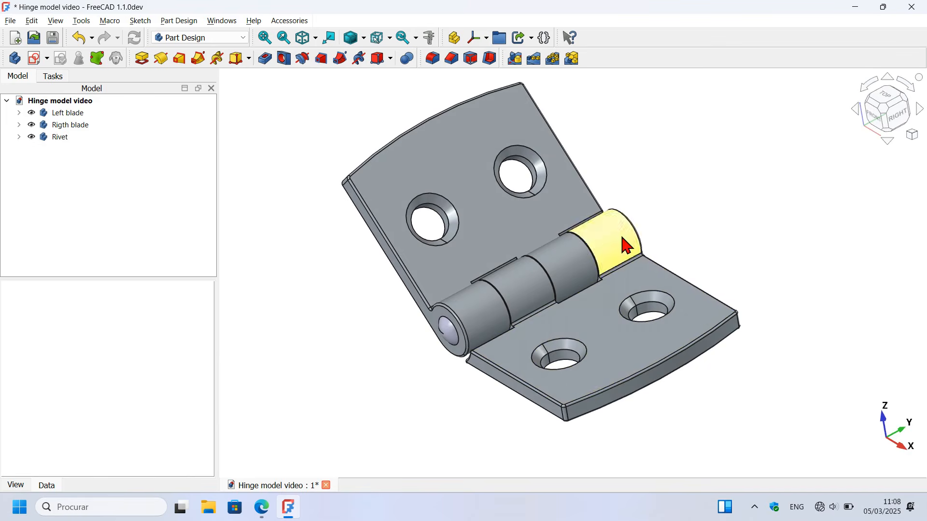
key("0")
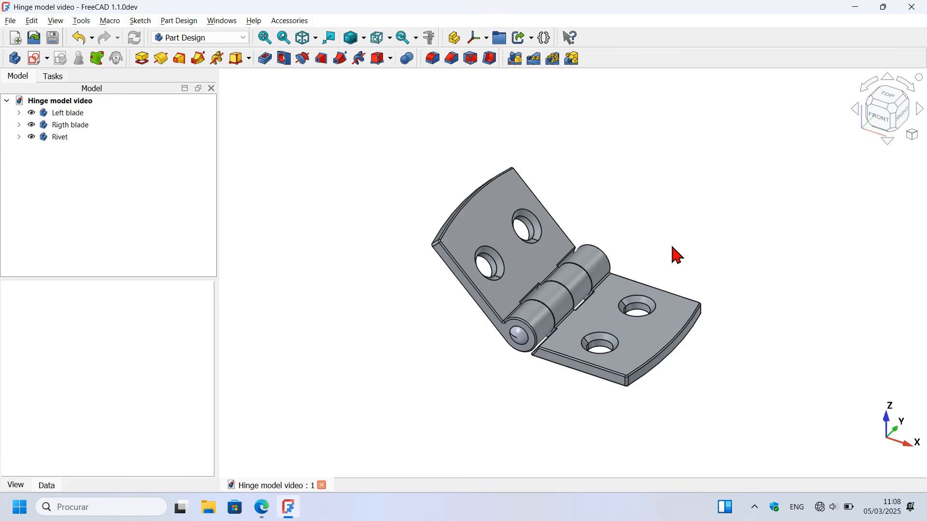
Inspect the finished hinge assembly up close and from the rear, ending in the isometric view
middle_click_drag(642, 255, 597, 265)
scroll(705, 275, "up", 3)
scroll(705, 275, "down", 2)
scroll(705, 275, "up", 2)
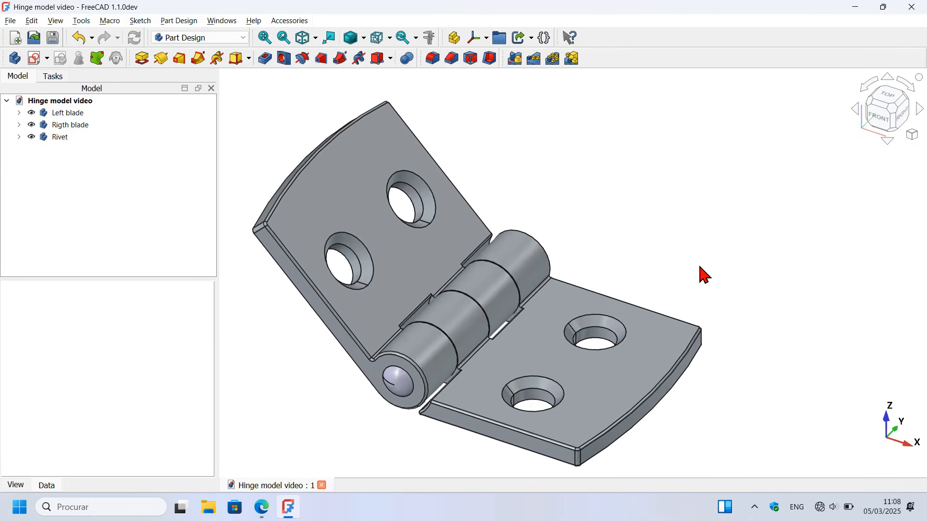
scroll(705, 275, "down", 3)
scroll(705, 276, "up", 3)
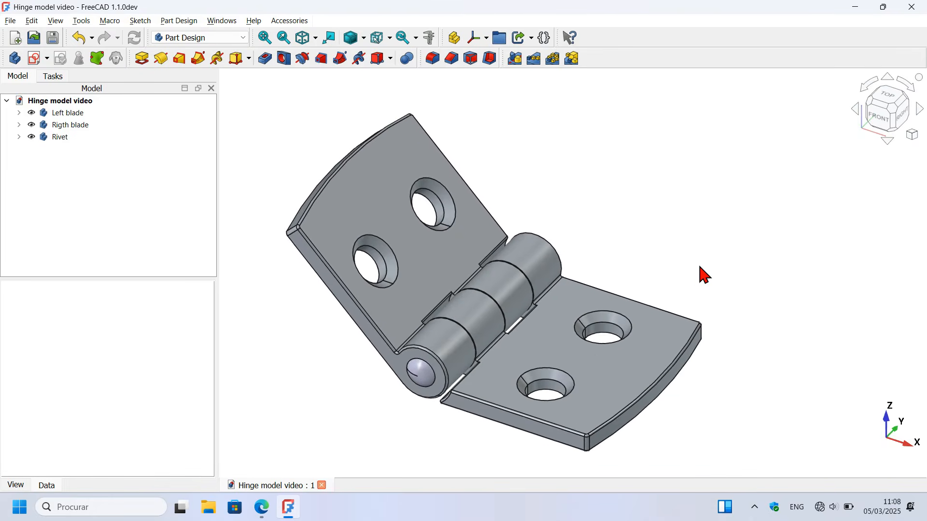
middle_click_drag(705, 275, 430, 292)
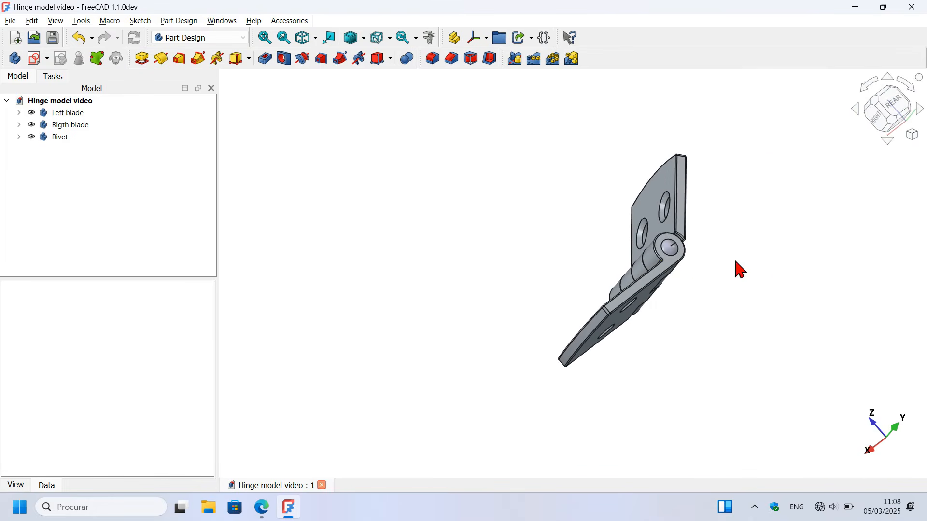
middle_click_drag(739, 269, 804, 259)
key("0")
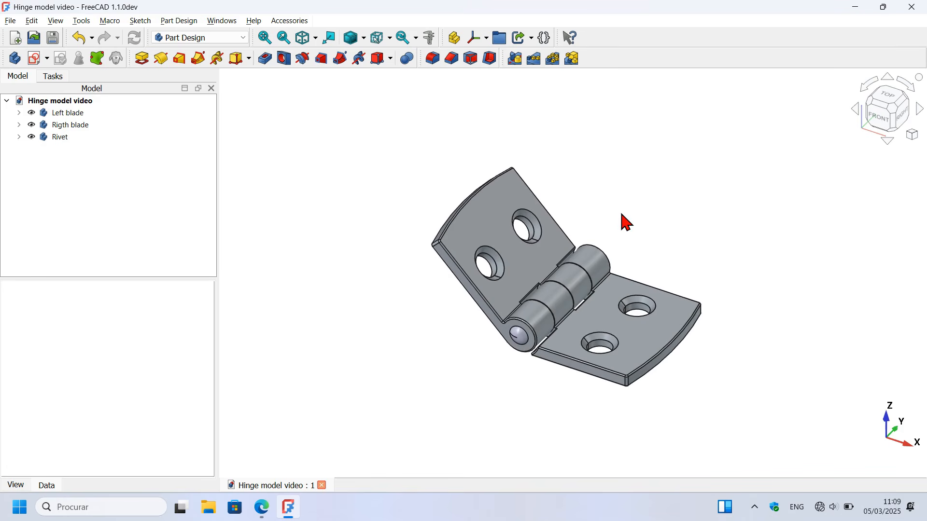
scroll(621, 221, "up", 2)
scroll(621, 222, "down", 1)
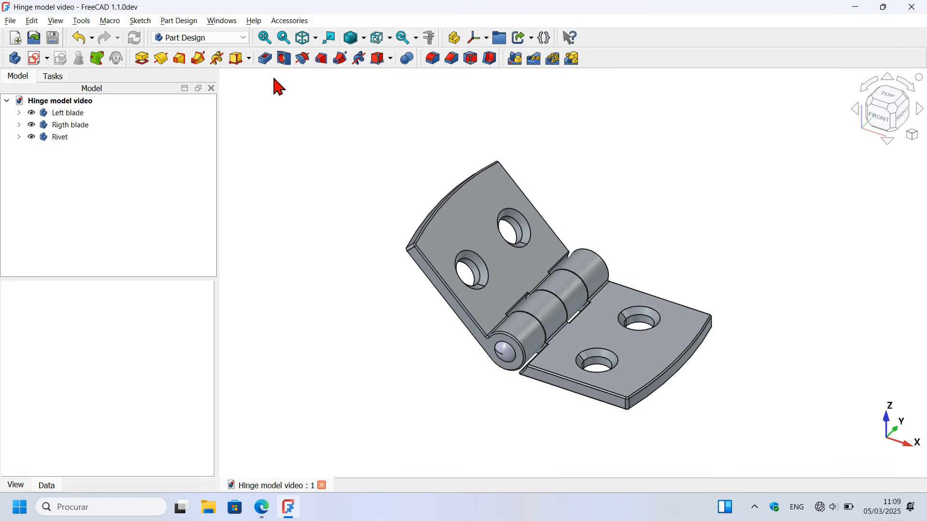